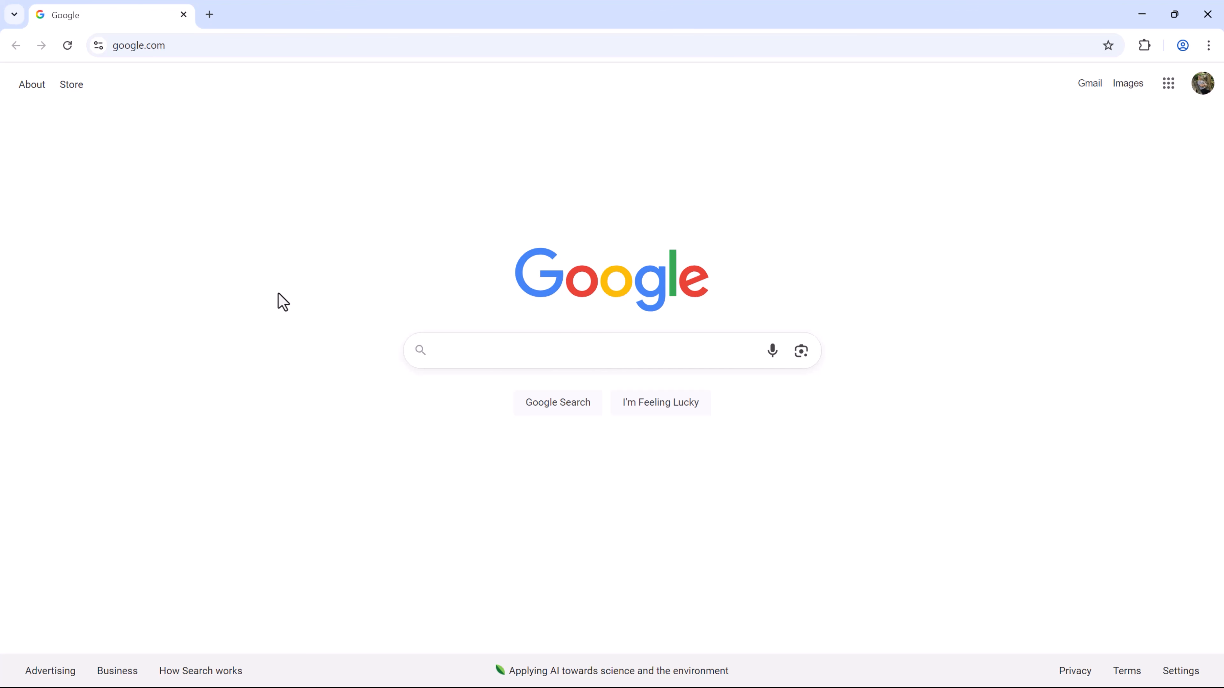
# Load the go.ivanmana.com/carrd link in place of the Google homepage.
pyautogui.click(213, 46)
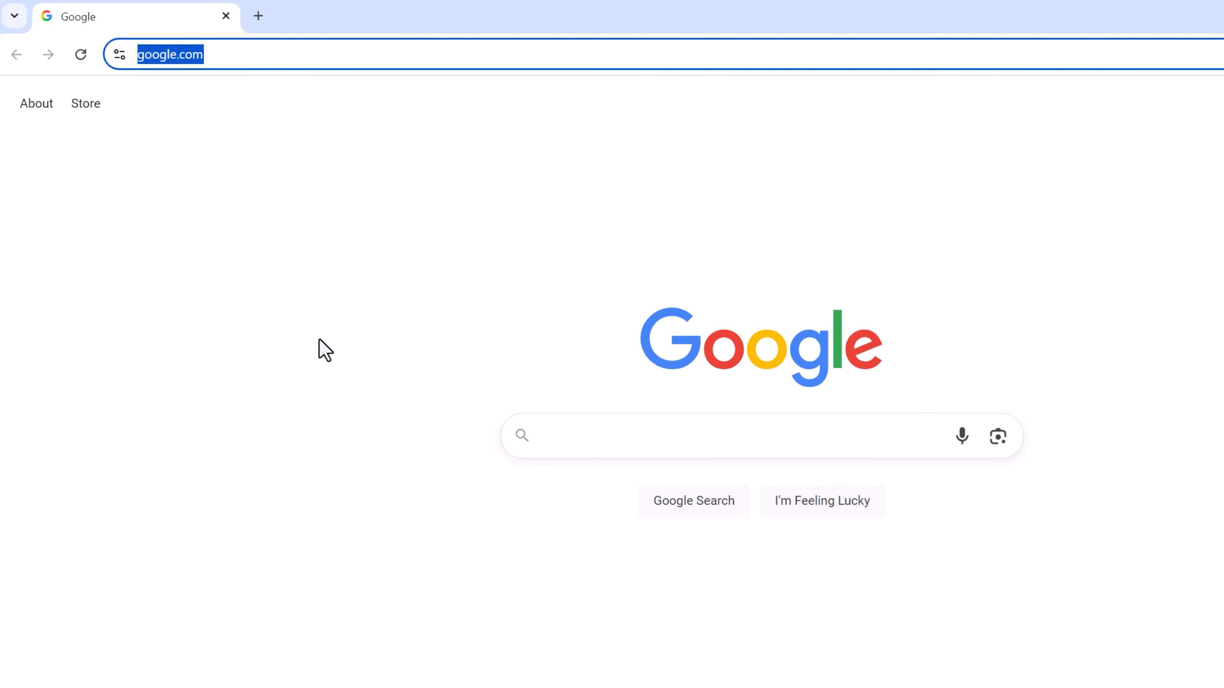
pyautogui.write('go.ivan')
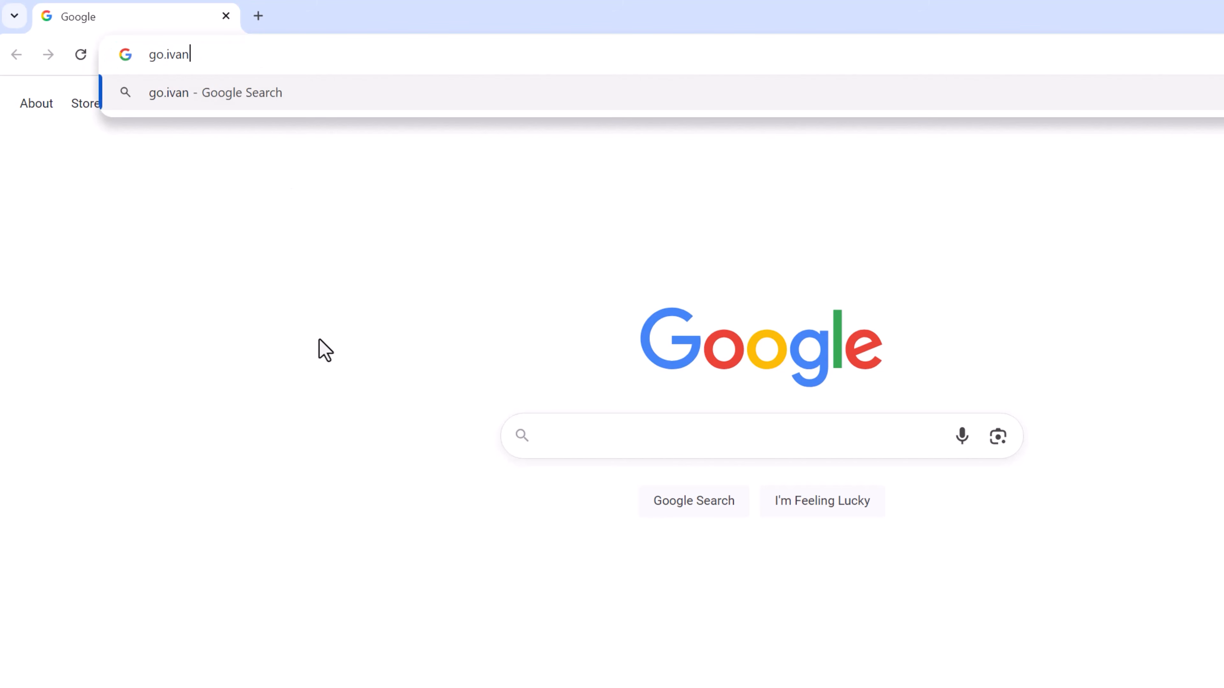
pyautogui.write('mana.com/carrd')
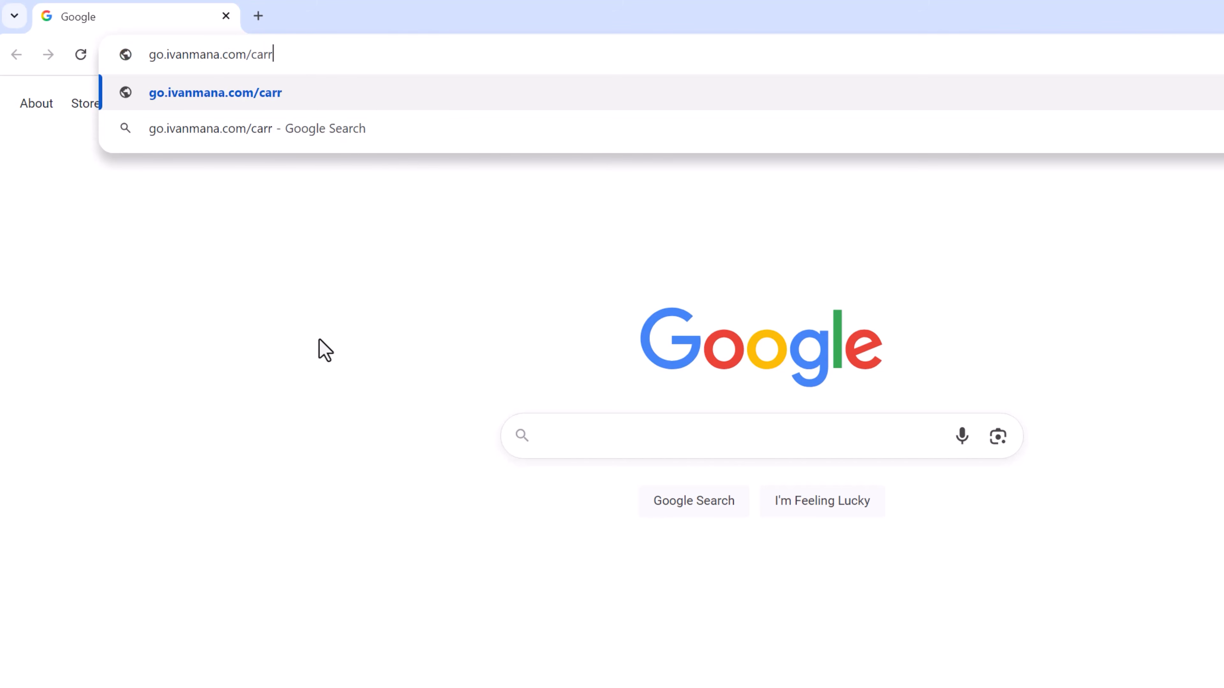
pyautogui.press('Return')
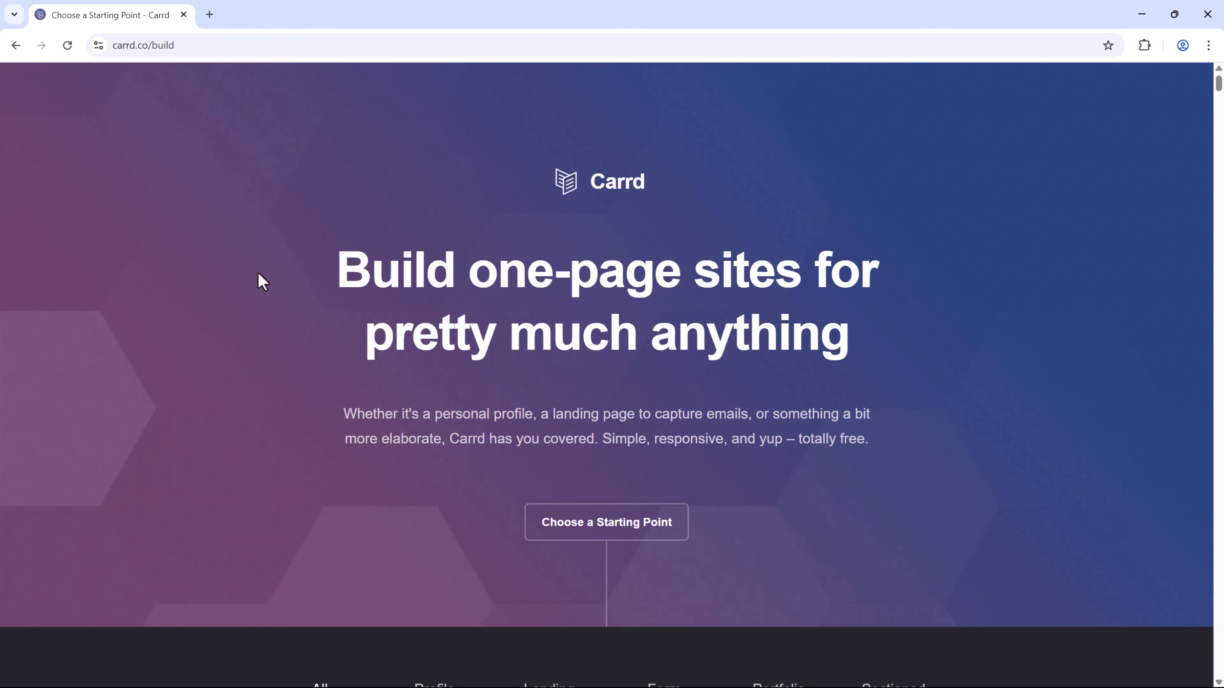
# Scroll the build page's starting points, then browse the Profile templates.
pyautogui.scroll(-4, 637, 400)
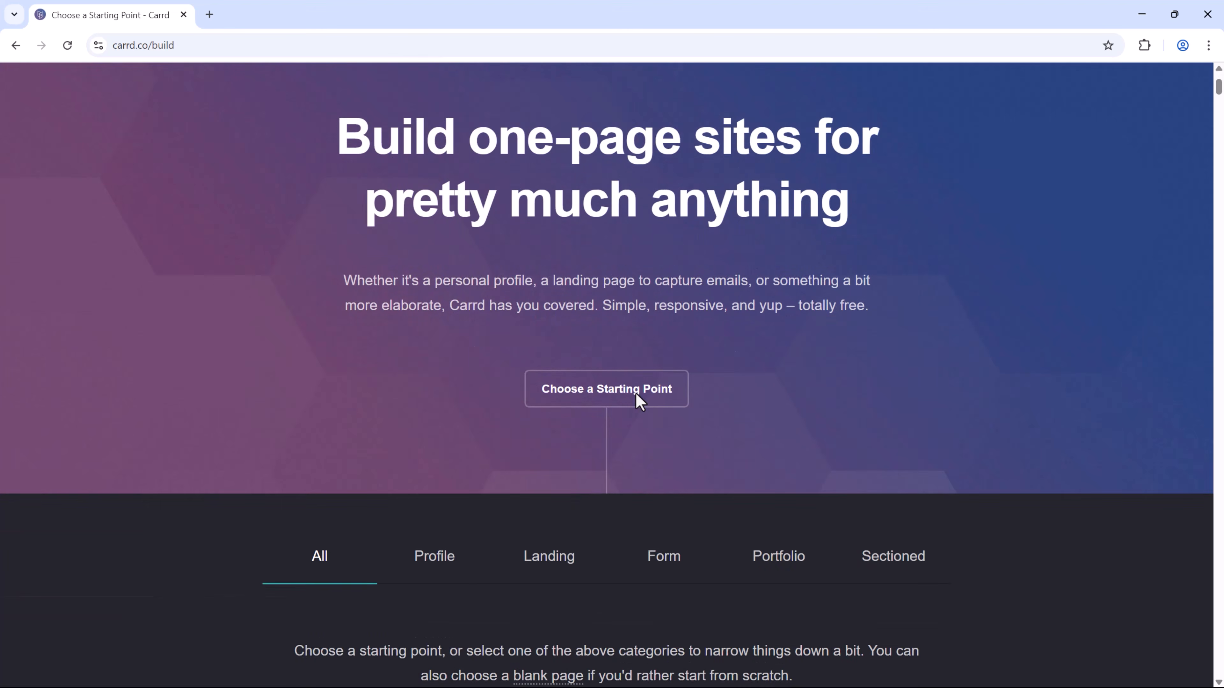
pyautogui.scroll(-3, 857, 377)
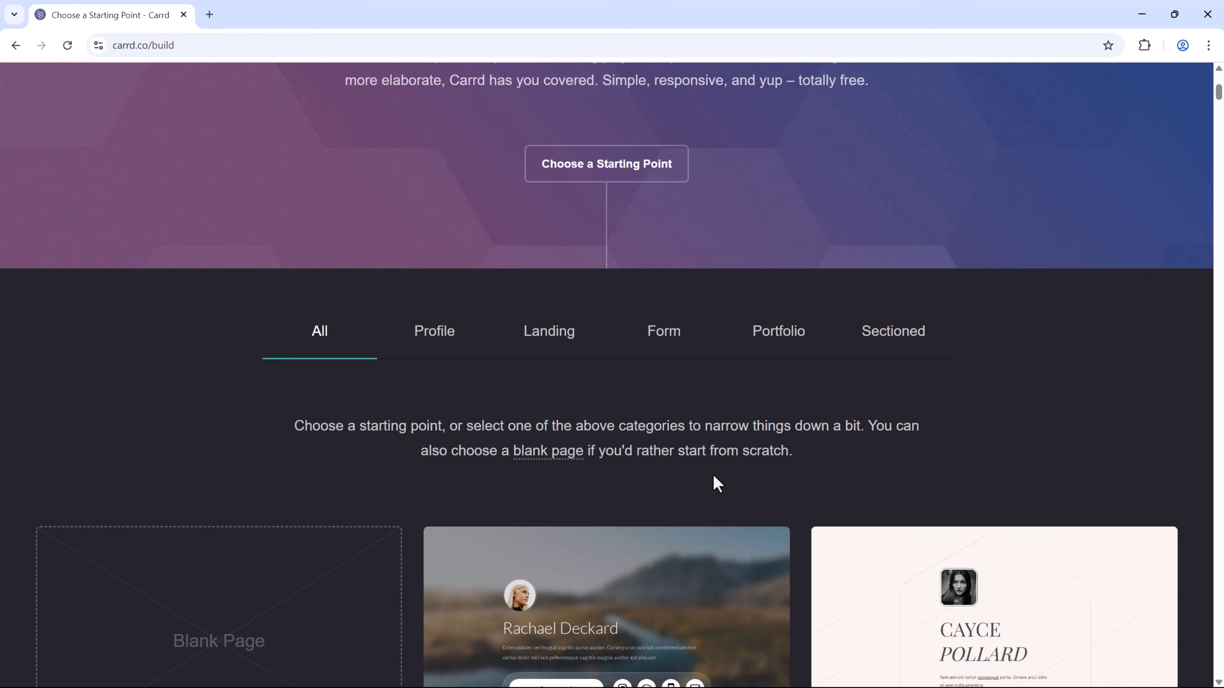
pyautogui.scroll(-1, 724, 450)
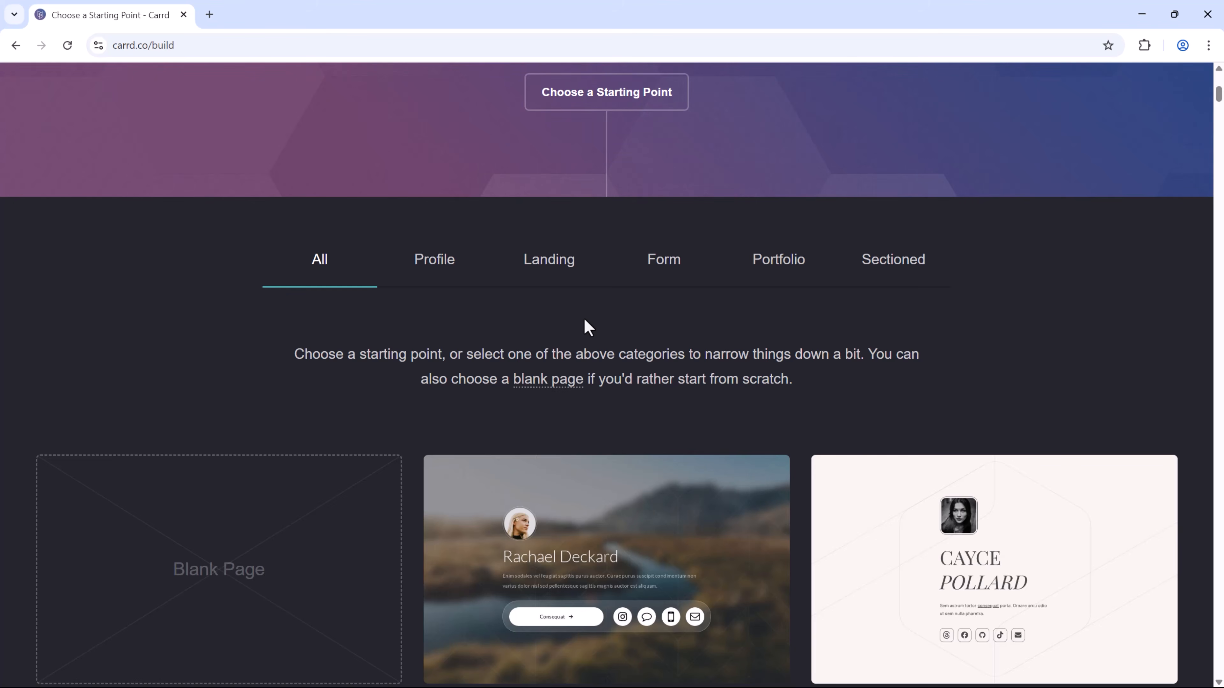
pyautogui.click(439, 264)
pyautogui.scroll(-2, 685, 446)
pyautogui.scroll(-2, 803, 539)
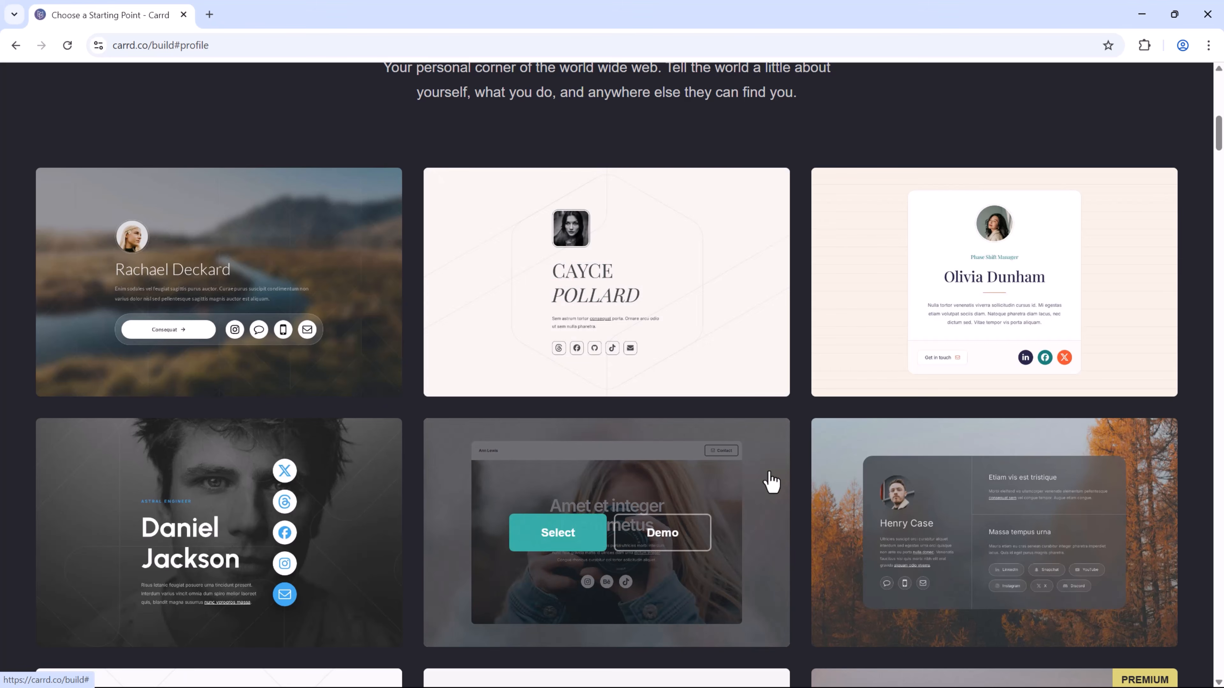
pyautogui.scroll(-3, 306, 574)
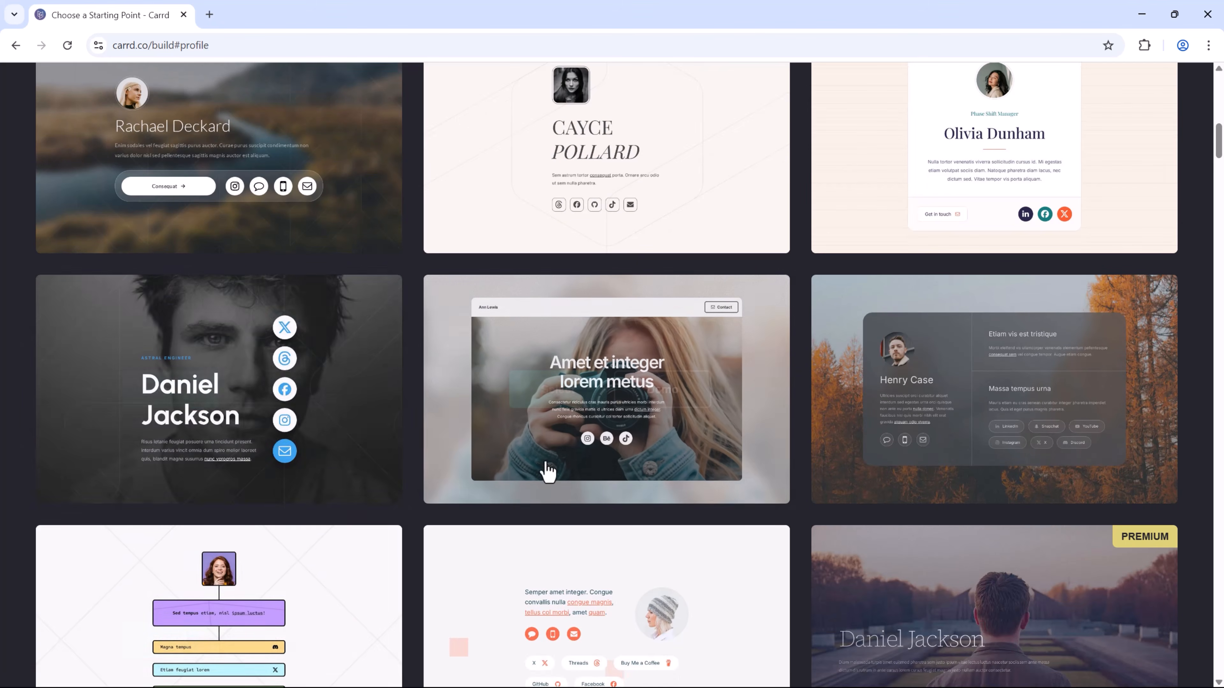
pyautogui.scroll(4, 699, 424)
# Scroll through the Landing page templates.
pyautogui.click(549, 119)
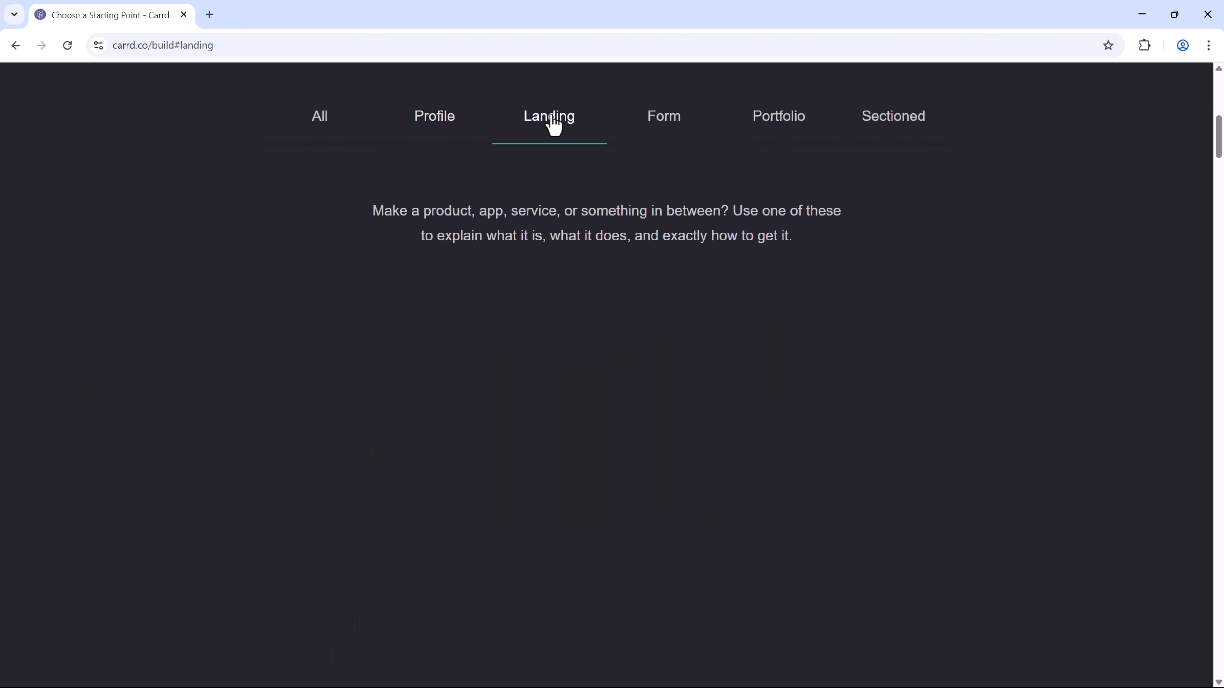
pyautogui.scroll(-3, 608, 376)
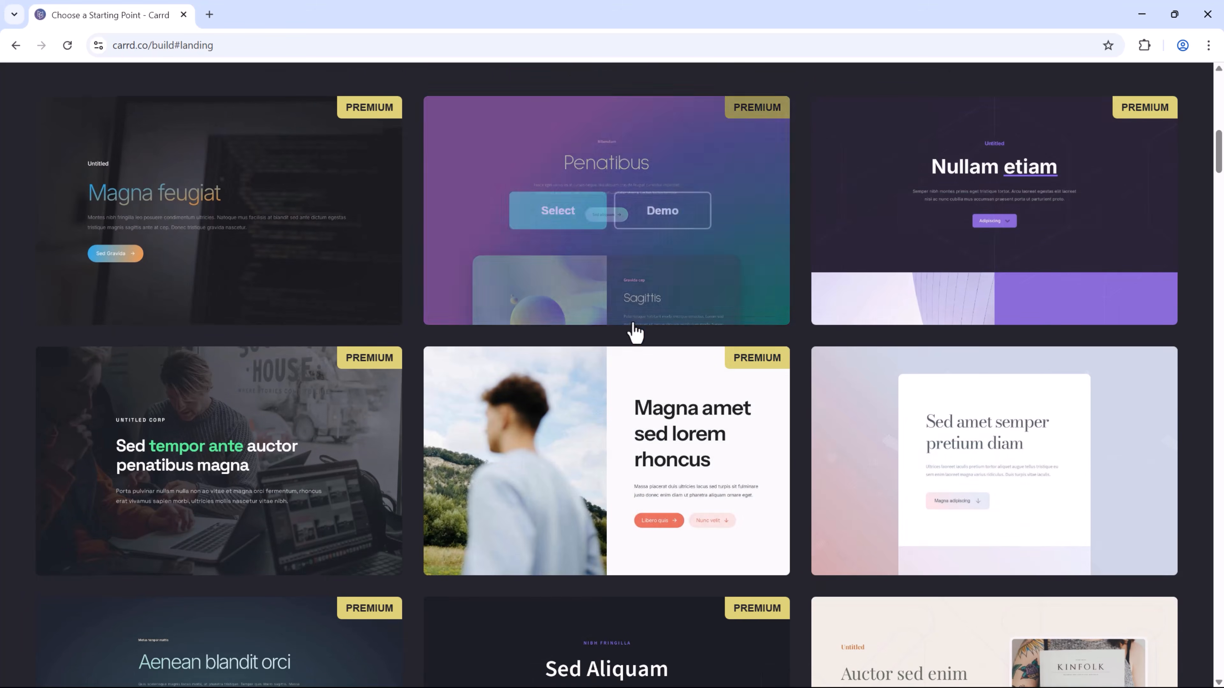
pyautogui.scroll(-2, 771, 386)
pyautogui.moveTo(908, 328)
pyautogui.scroll(-2, 859, 366)
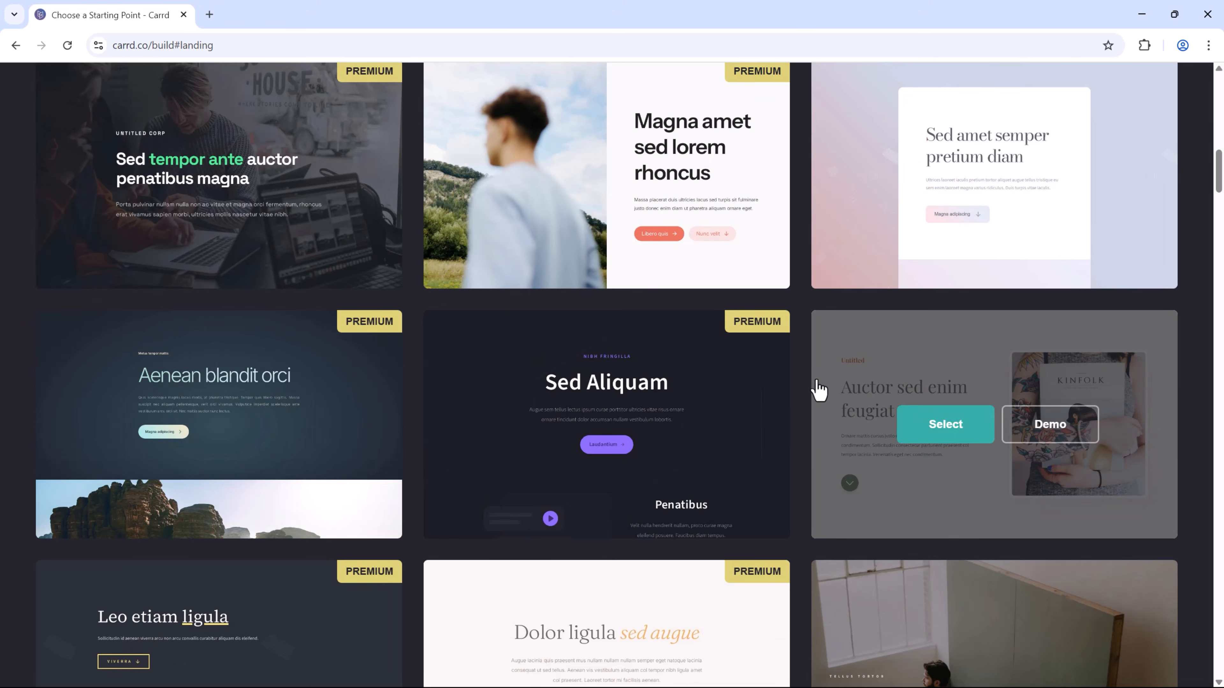
pyautogui.scroll(-2, 697, 438)
pyautogui.scroll(9, 527, 464)
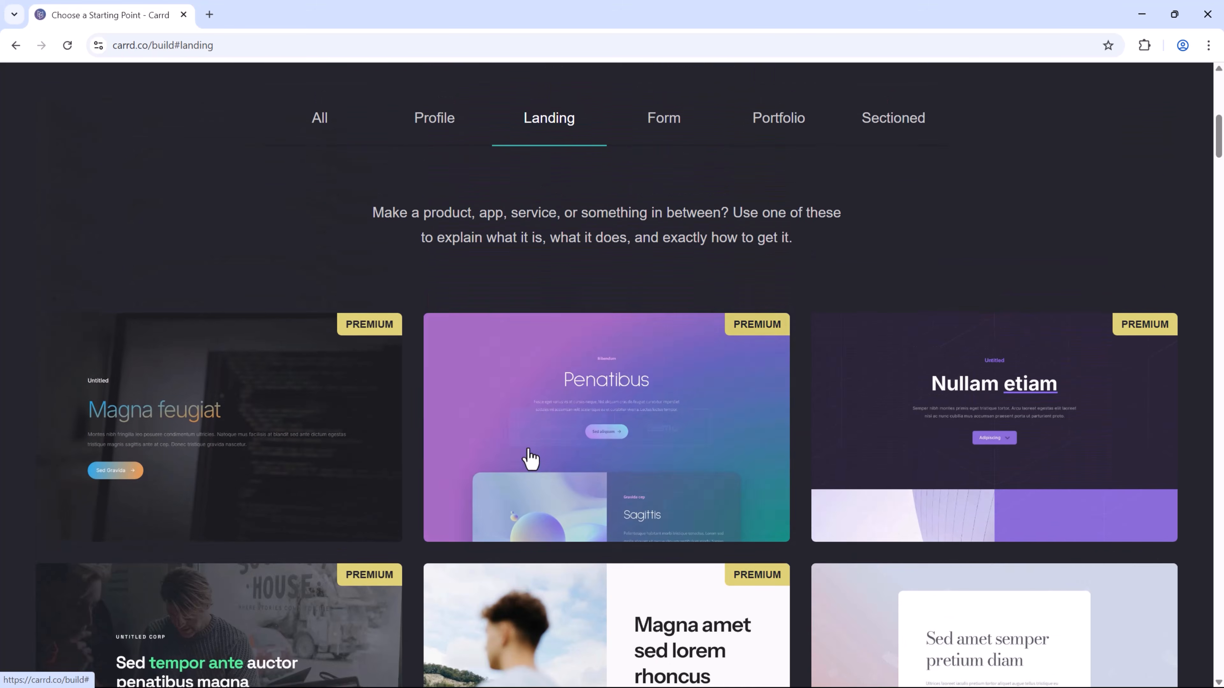
pyautogui.scroll(2, 578, 376)
# Browse the Form templates.
pyautogui.click(645, 276)
pyautogui.scroll(-2, 609, 257)
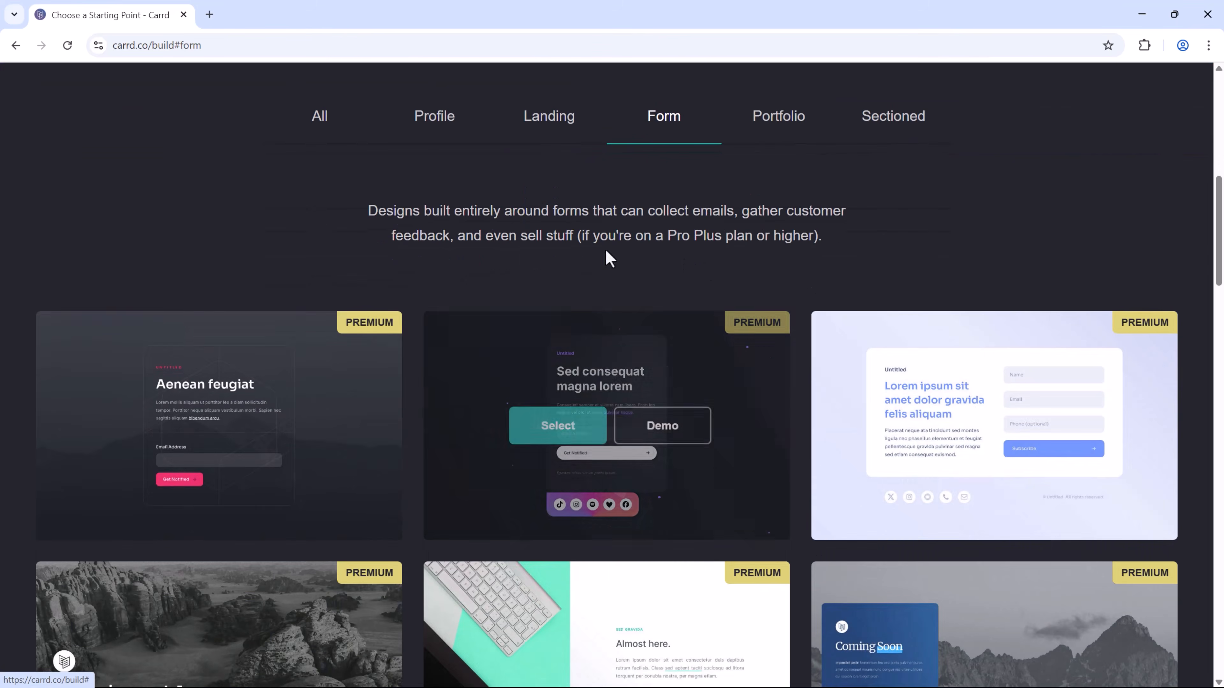
pyautogui.scroll(-2, 800, 557)
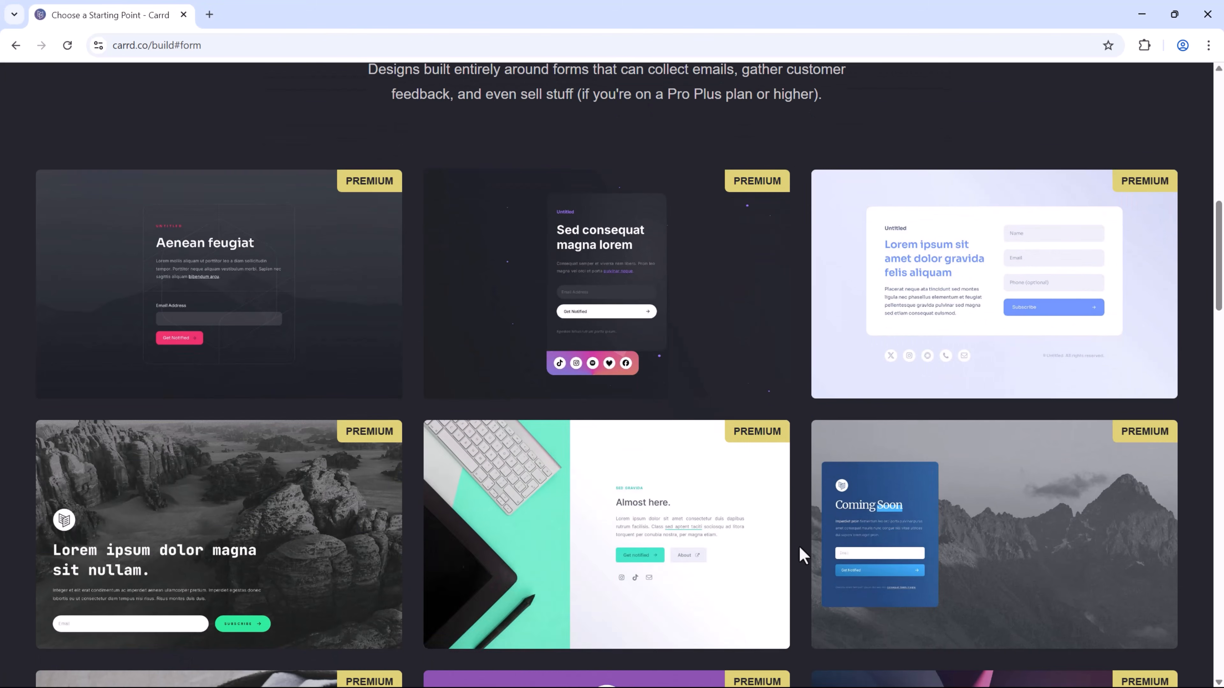
pyautogui.moveTo(684, 523)
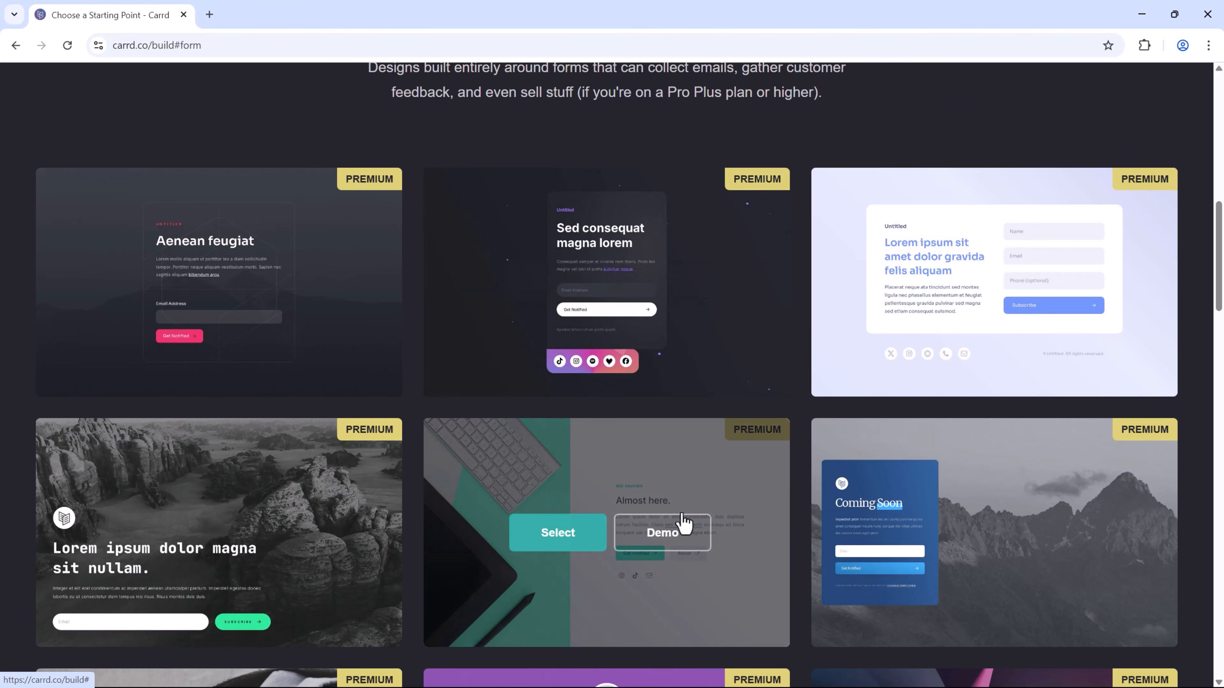
pyautogui.scroll(-3, 684, 523)
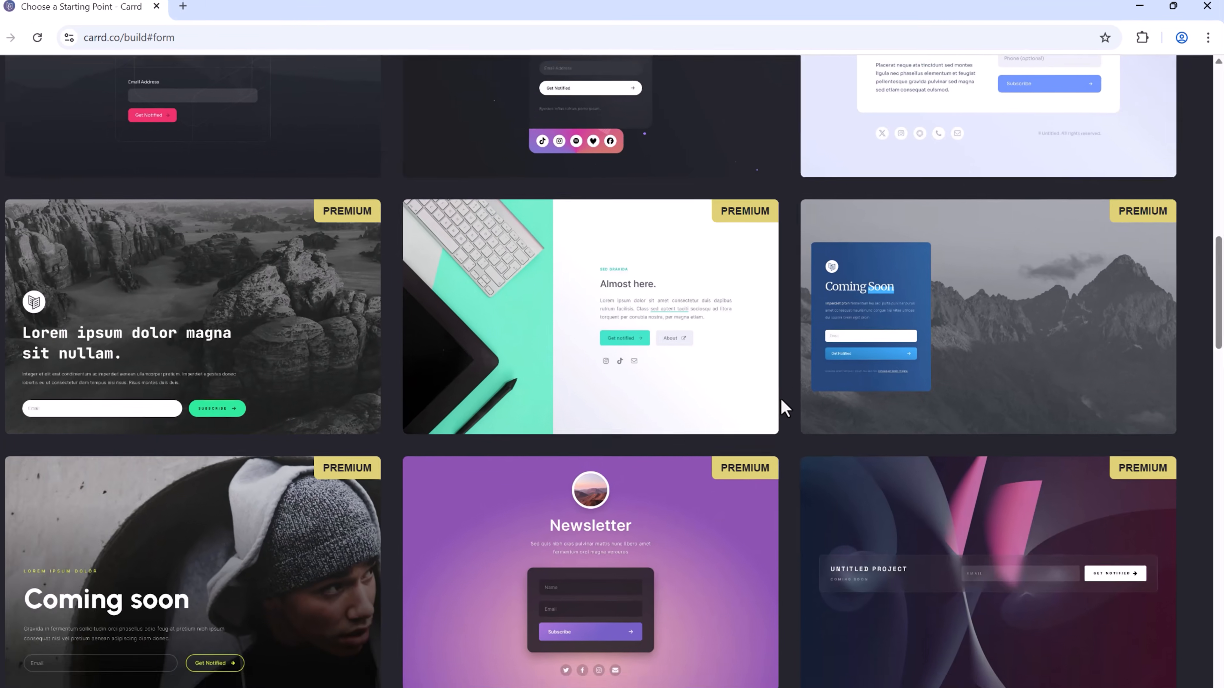
pyautogui.scroll(5, 675, 424)
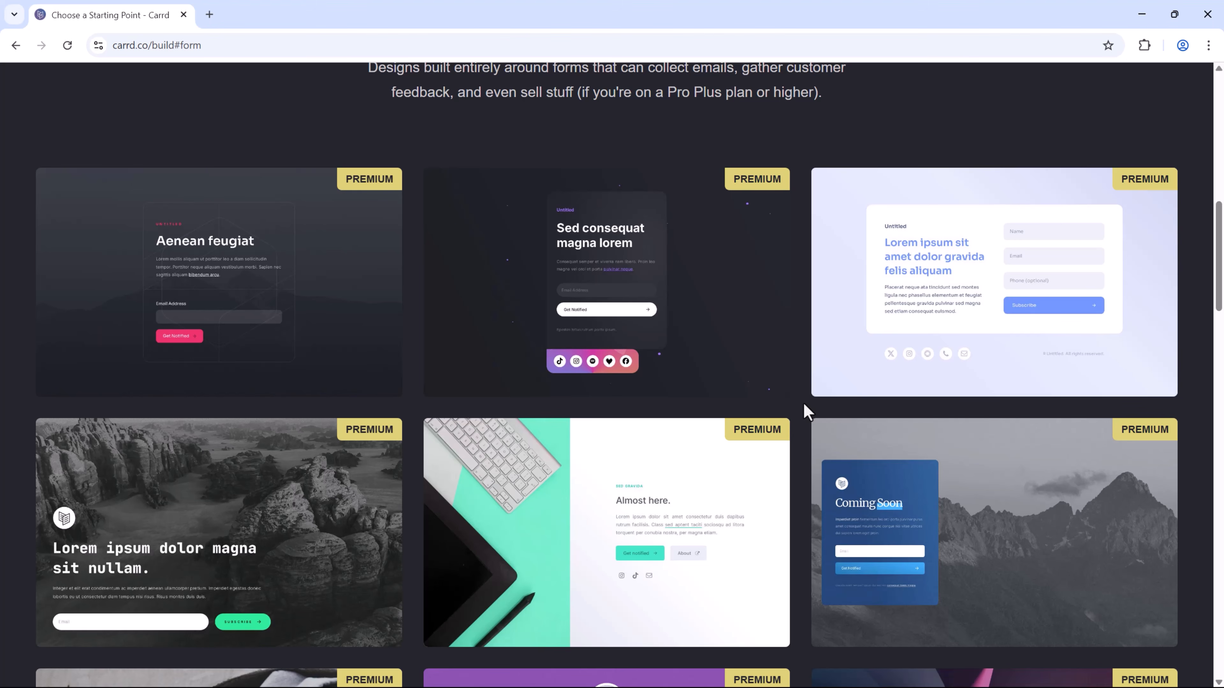
pyautogui.scroll(4, 804, 404)
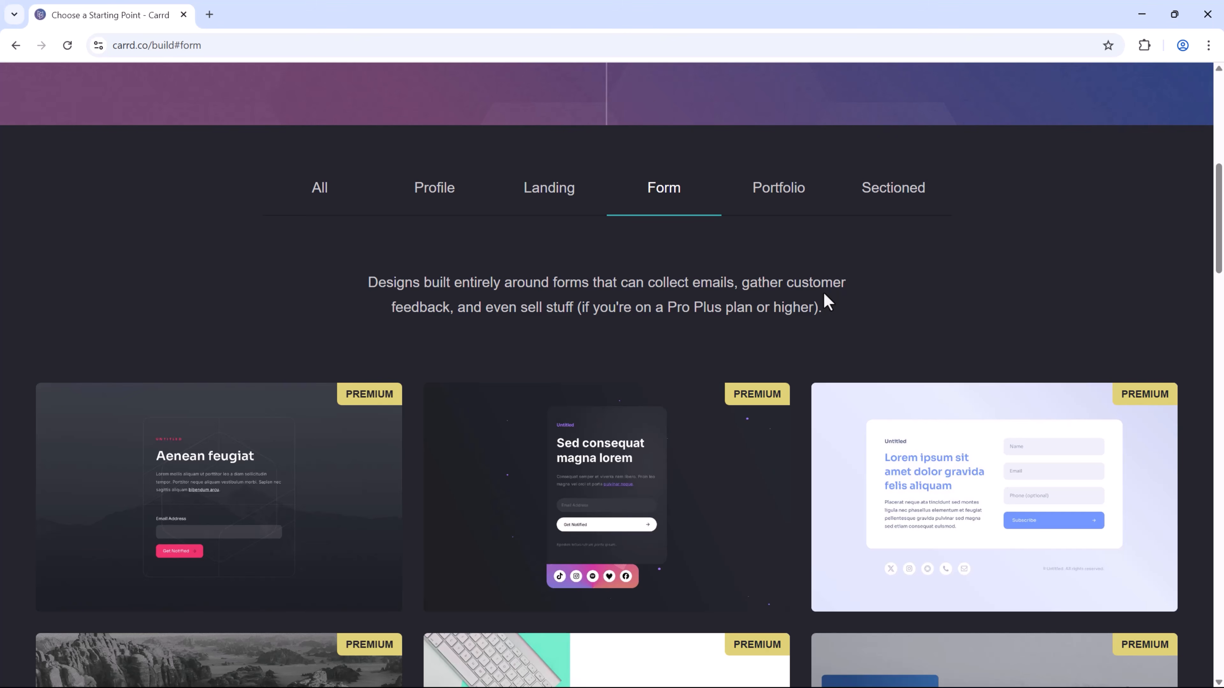
# Look through the Portfolio templates, then switch to the Sectioned category.
pyautogui.click(780, 190)
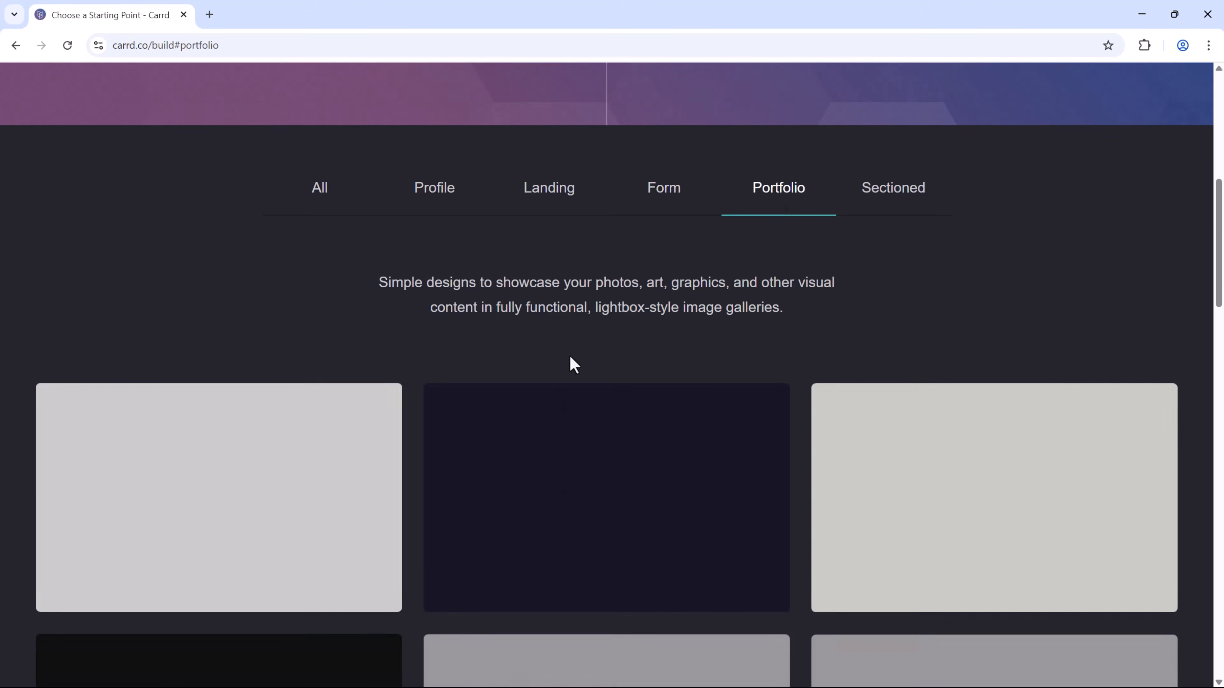
pyautogui.scroll(-4, 581, 306)
pyautogui.scroll(-10, 800, 301)
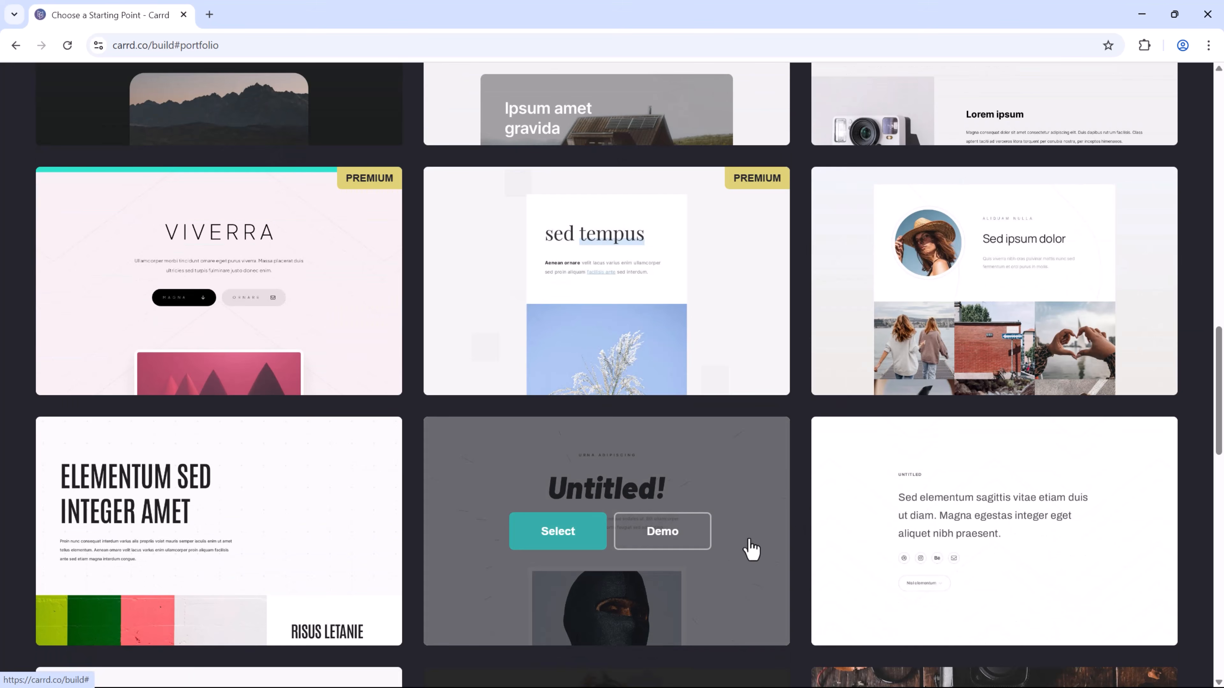
pyautogui.scroll(4, 751, 548)
pyautogui.scroll(4, 800, 508)
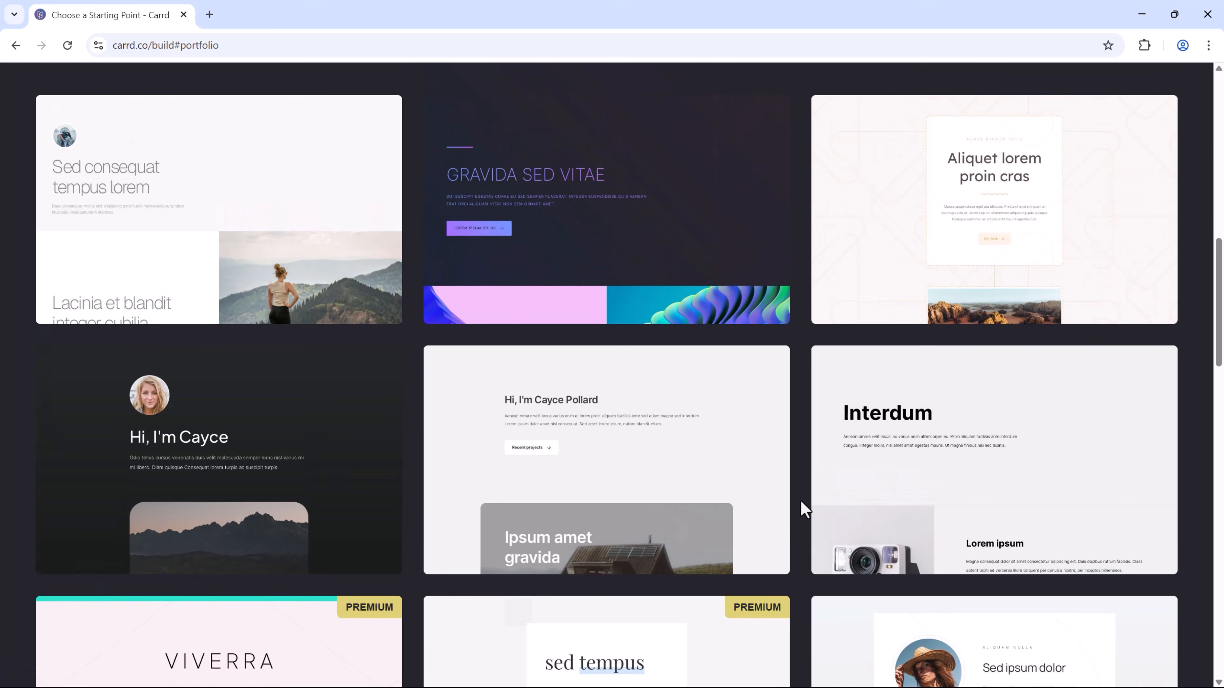
pyautogui.scroll(5, 801, 508)
pyautogui.click(880, 193)
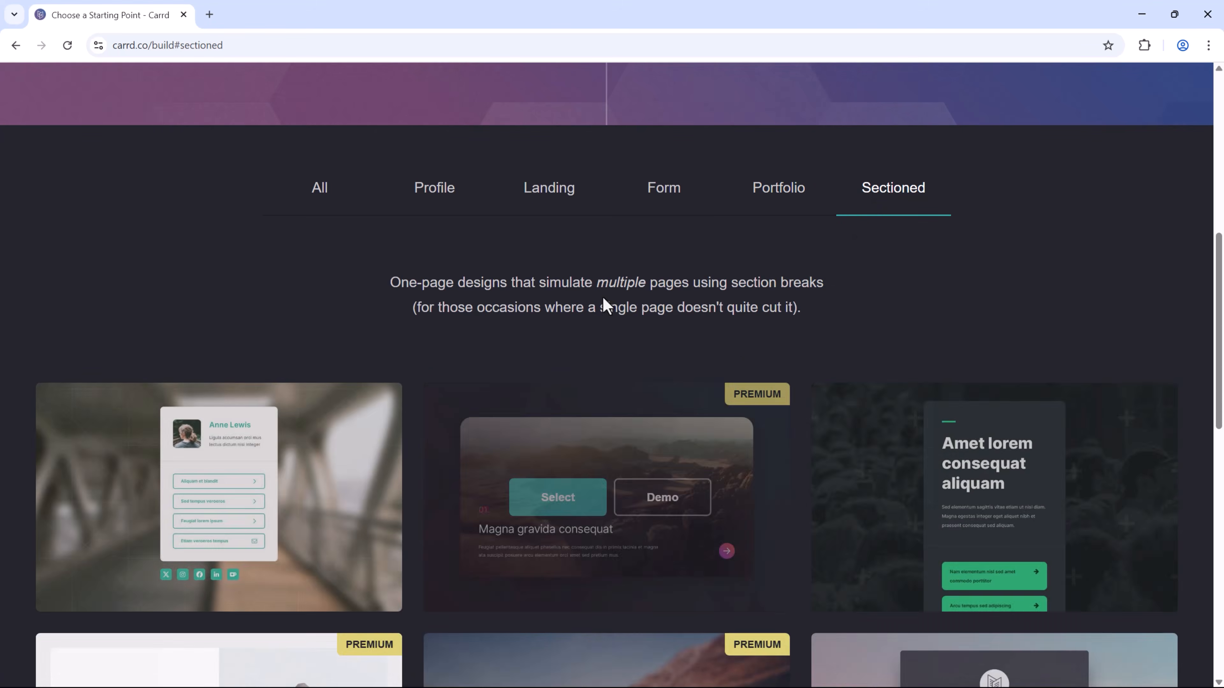
pyautogui.scroll(-3, 604, 309)
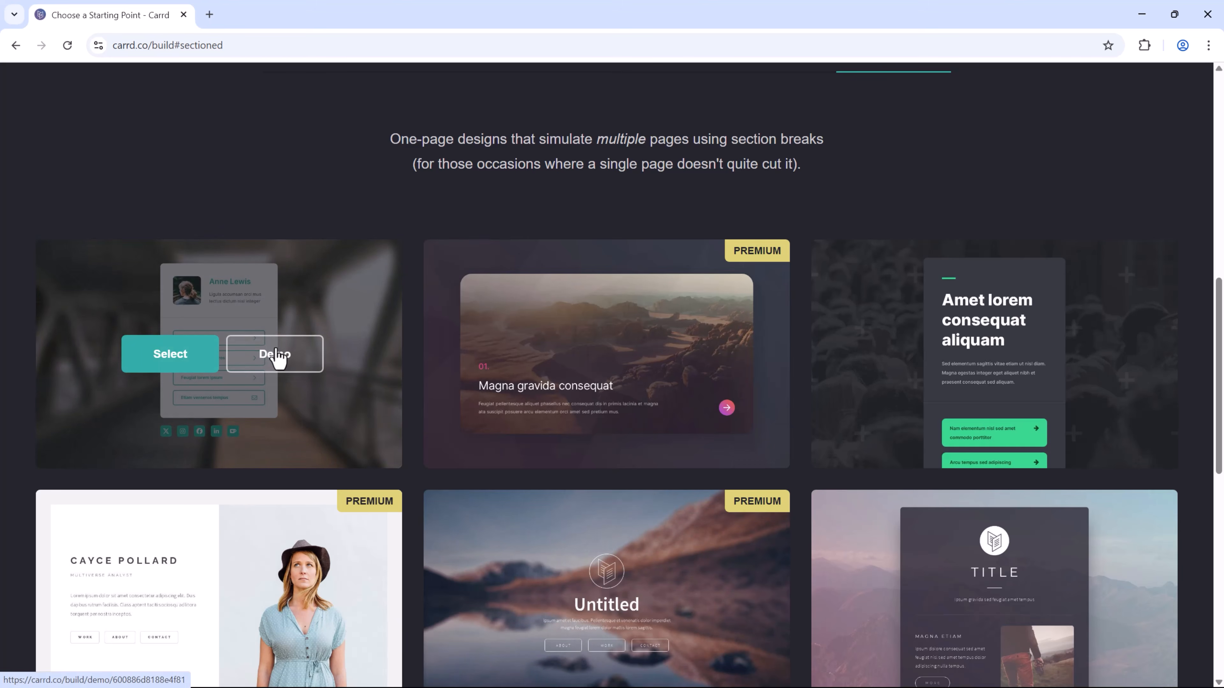
pyautogui.click(276, 357)
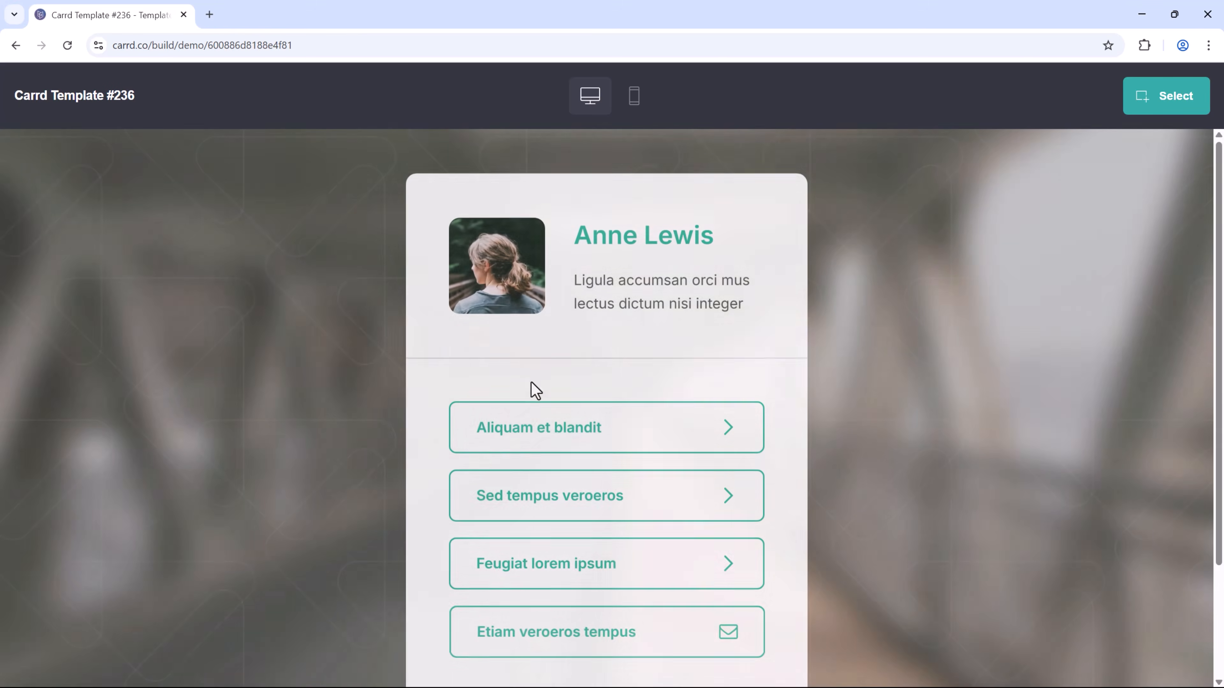
pyautogui.scroll(-3, 674, 530)
pyautogui.scroll(3, 749, 588)
pyautogui.click(560, 436)
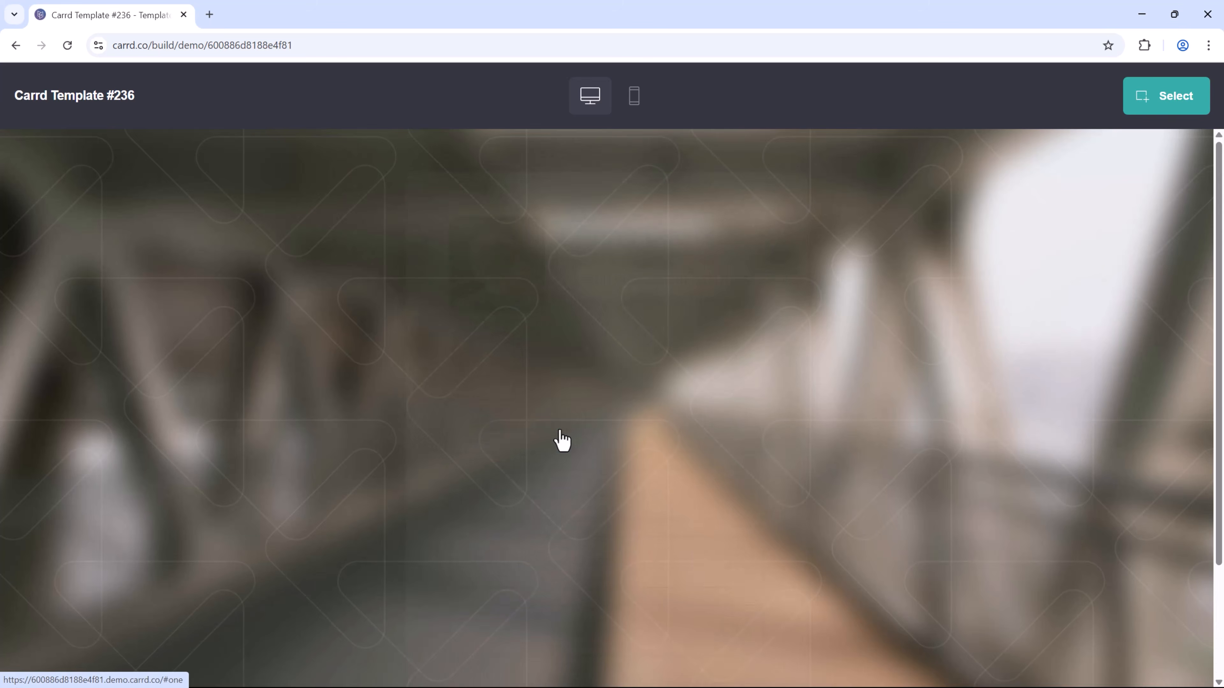
pyautogui.scroll(-3, 605, 457)
pyautogui.scroll(3, 606, 459)
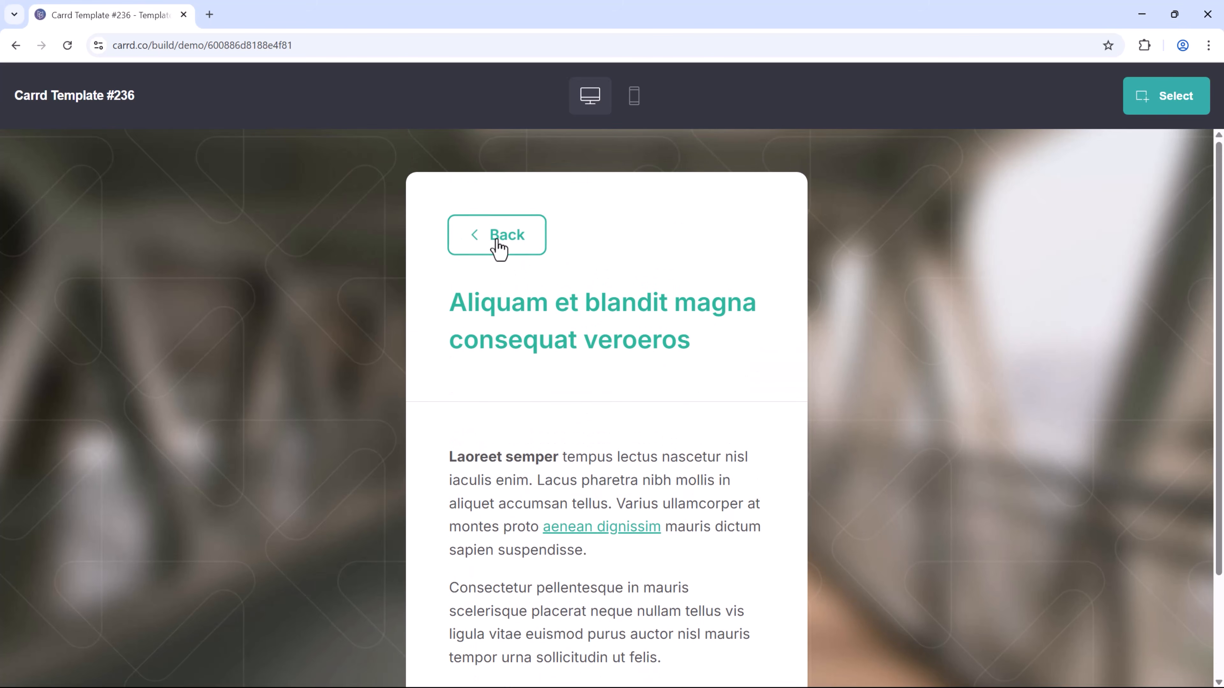
pyautogui.click(497, 240)
pyautogui.click(560, 347)
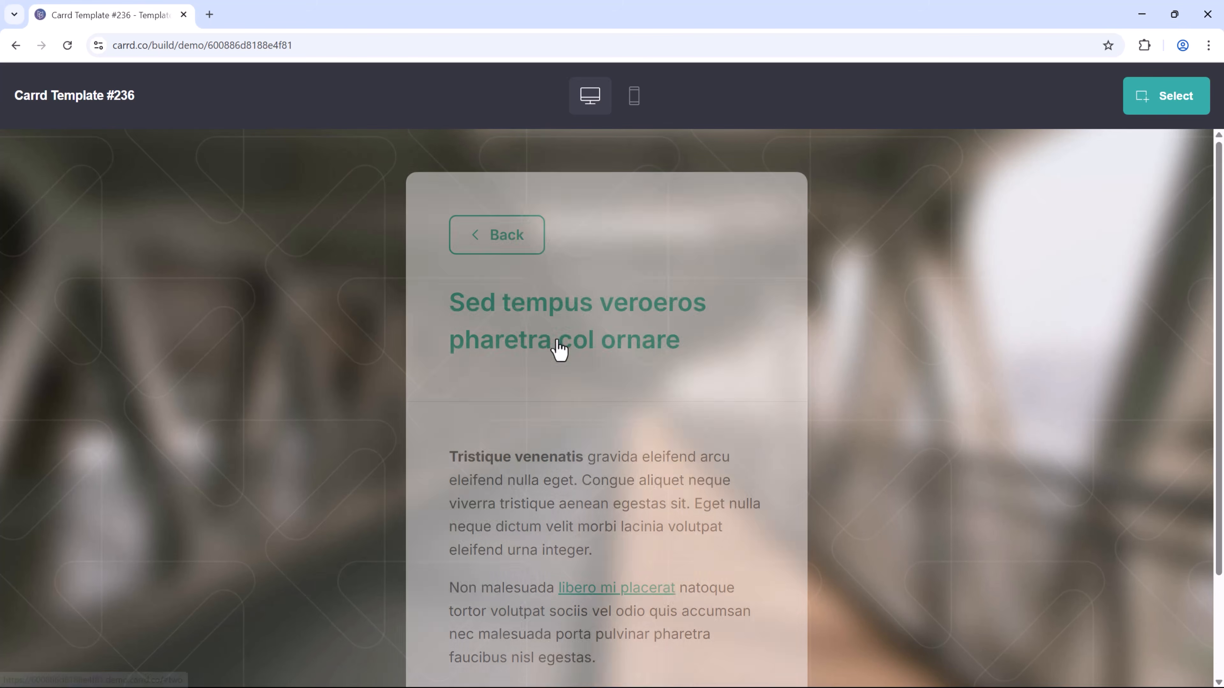
pyautogui.click(481, 247)
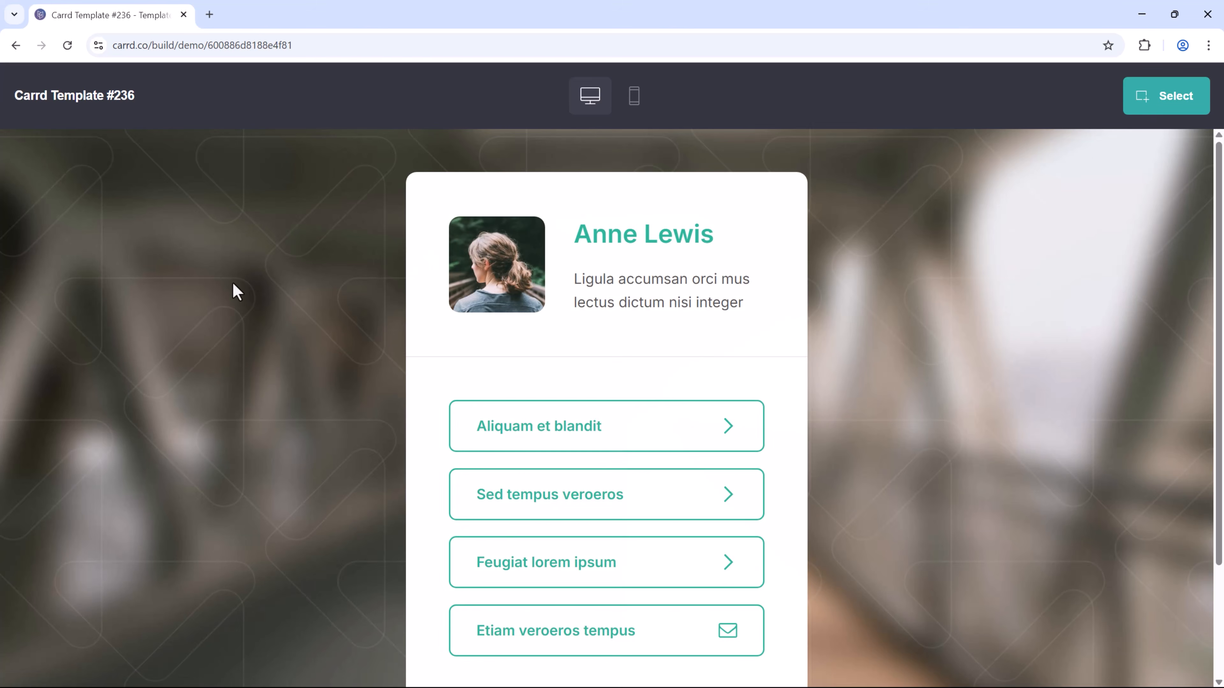
pyautogui.click(16, 45)
pyautogui.click(14, 45)
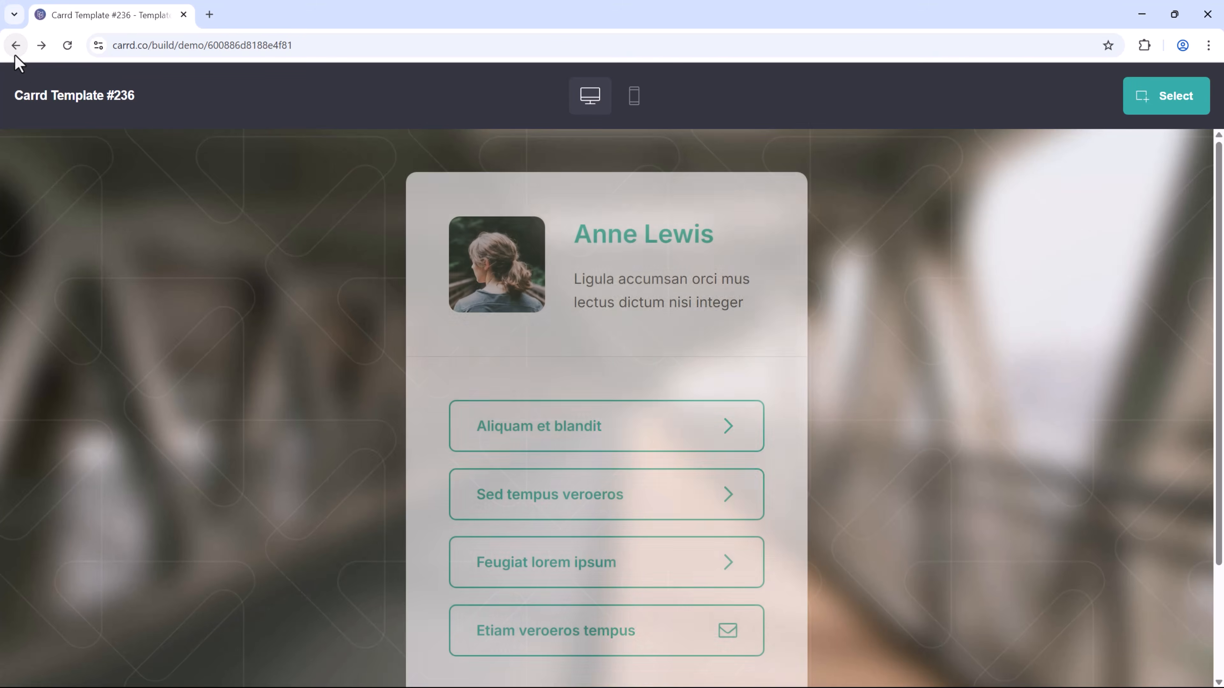
pyautogui.click(14, 45)
pyautogui.click(14, 53)
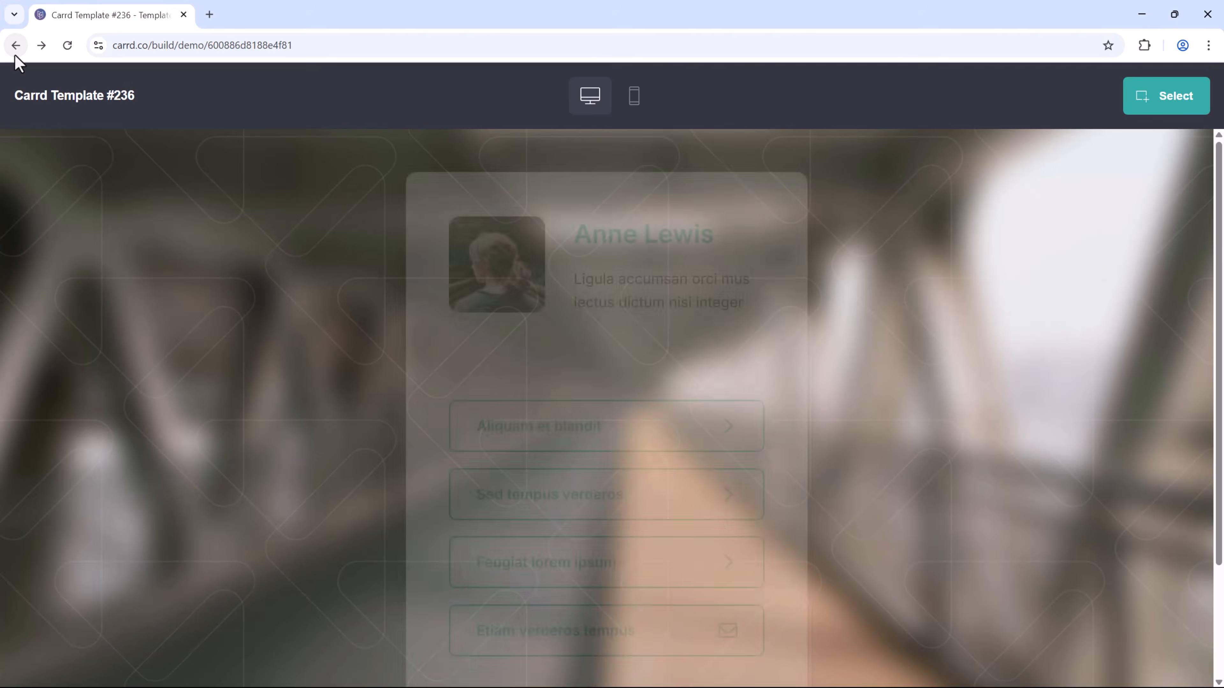
pyautogui.click(14, 53)
# Filter the gallery to Form templates and scroll through them for a subscribe design.
pyautogui.scroll(4, 501, 521)
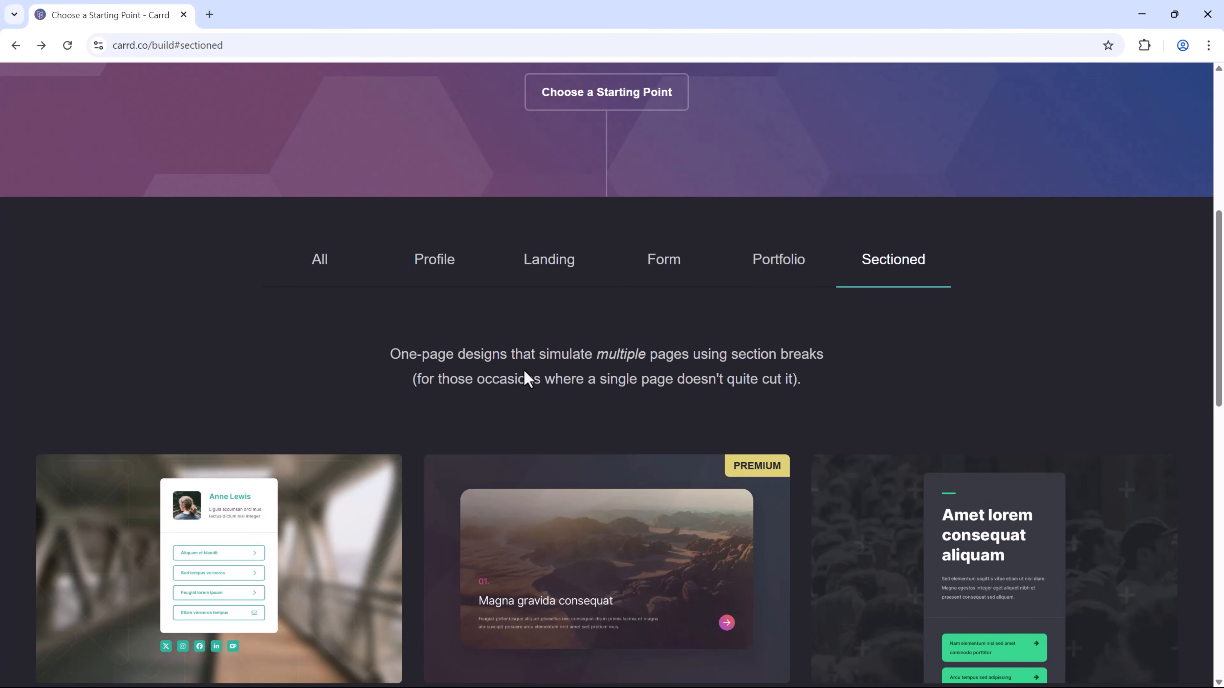
pyautogui.click(663, 262)
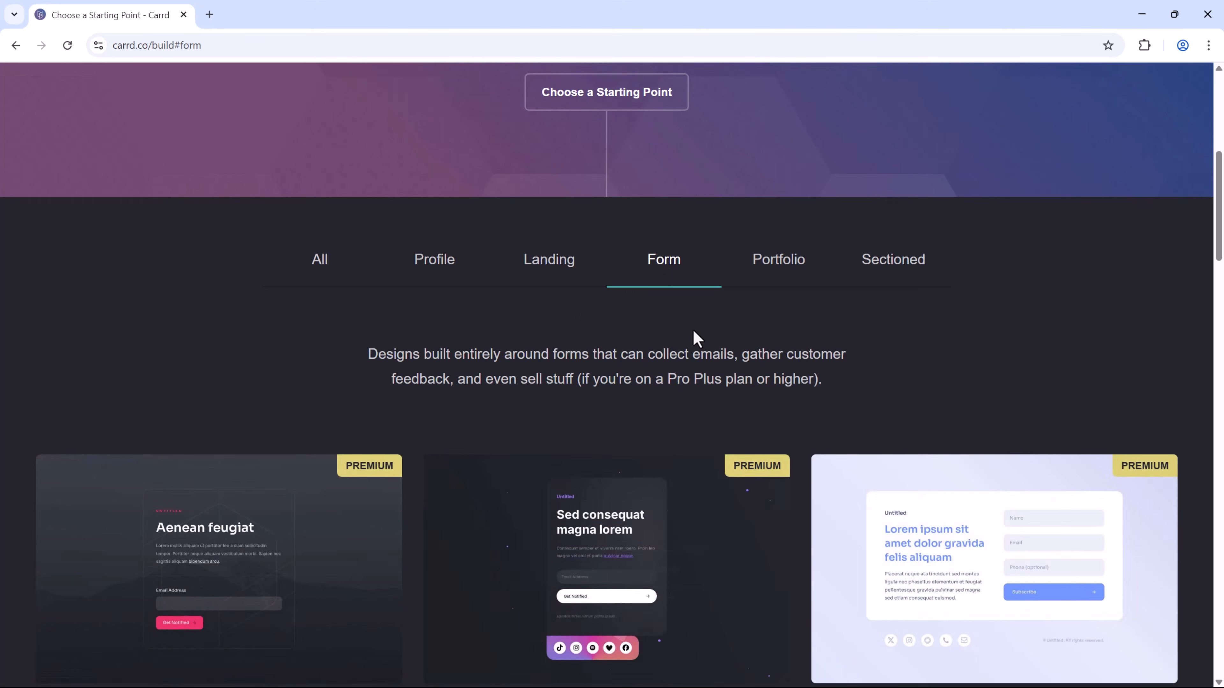
pyautogui.scroll(-4, 694, 336)
pyautogui.scroll(-4, 337, 449)
pyautogui.scroll(3, 578, 497)
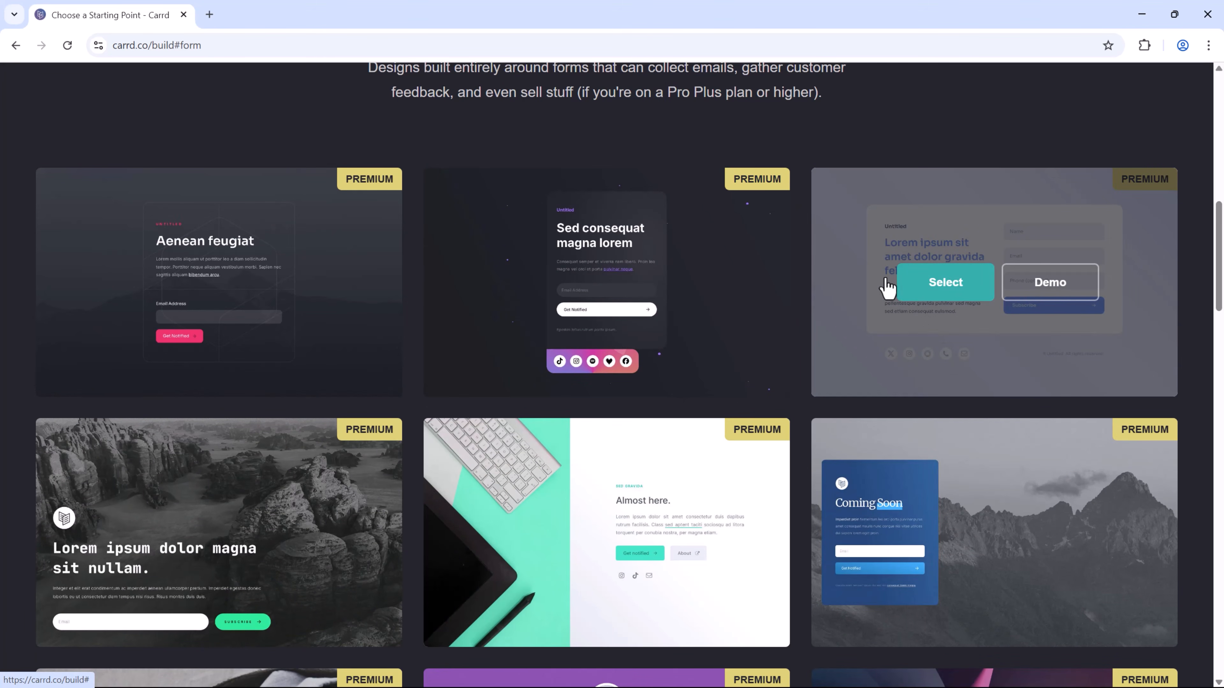
pyautogui.scroll(-8, 770, 444)
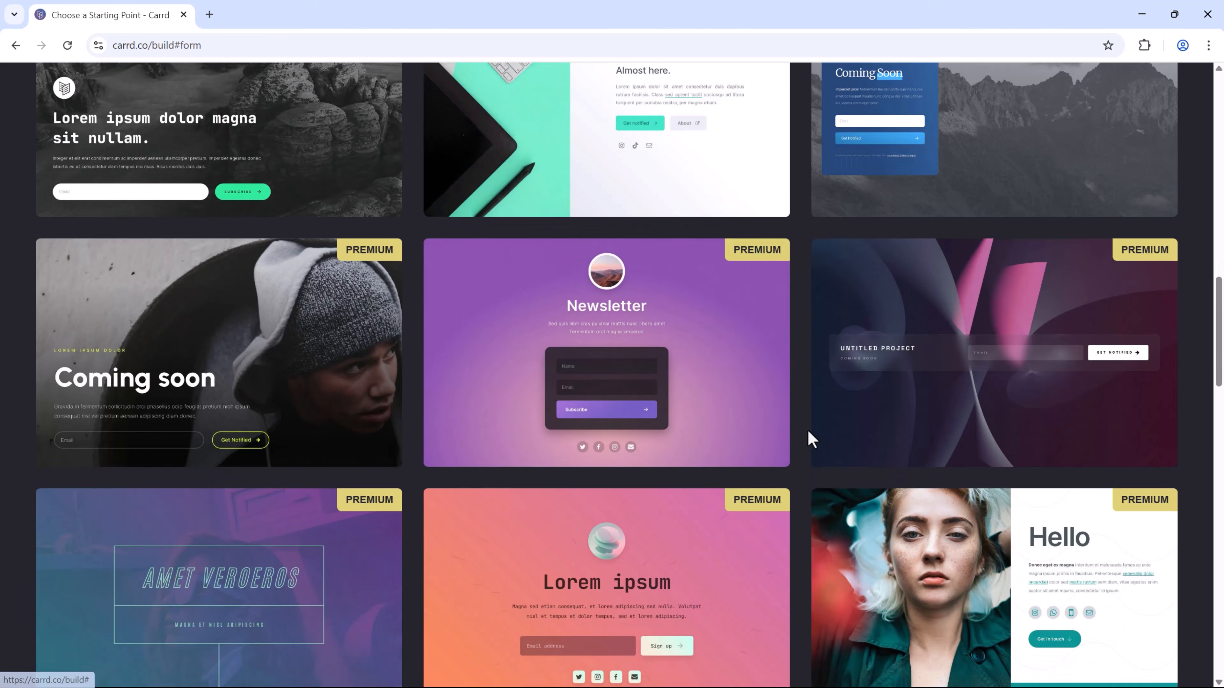
pyautogui.scroll(-15, 807, 410)
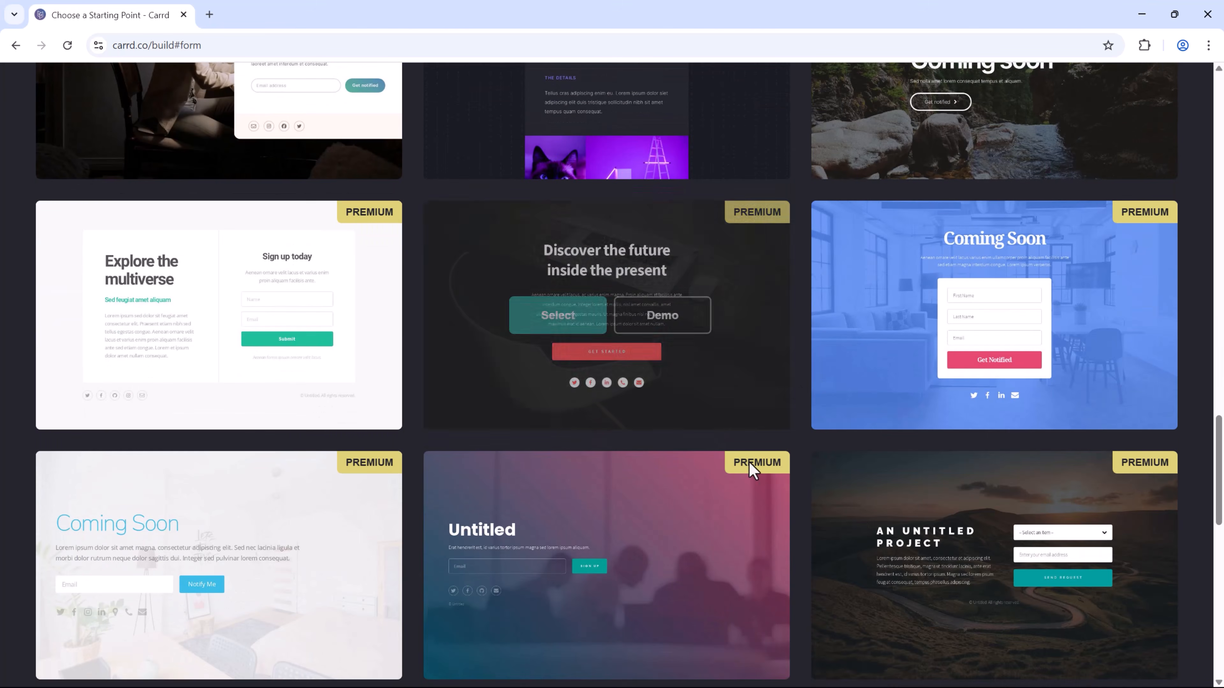
pyautogui.scroll(3, 892, 453)
pyautogui.scroll(4, 578, 511)
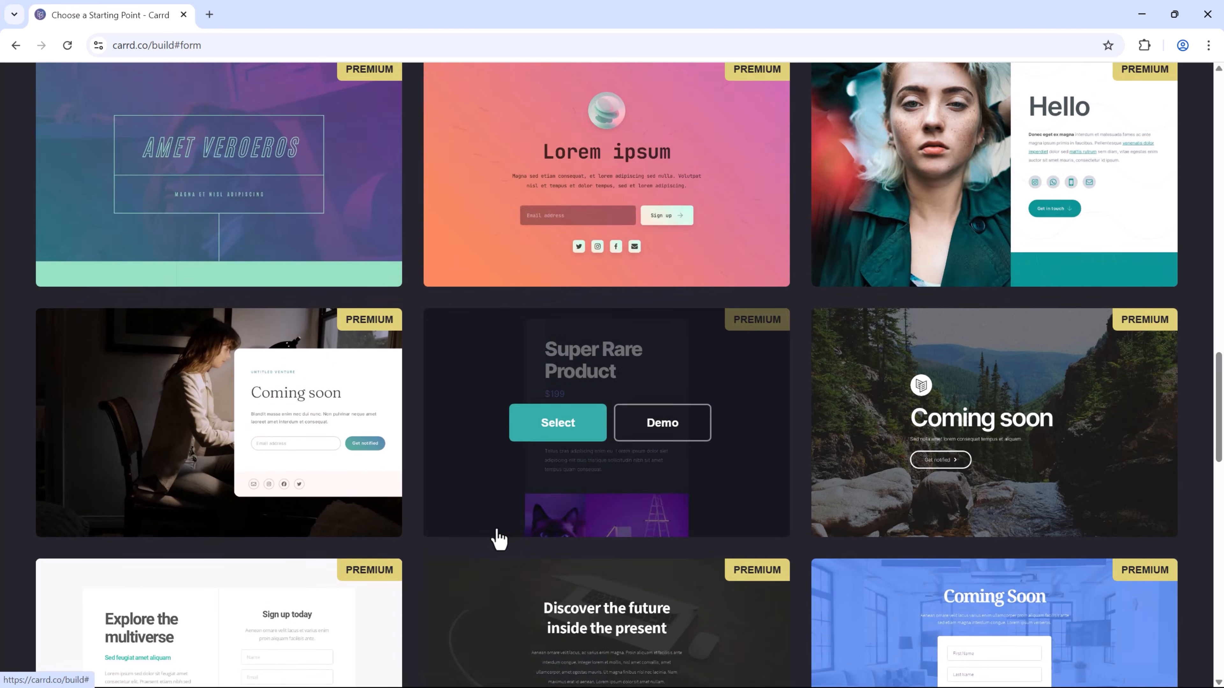
pyautogui.scroll(-4, 498, 539)
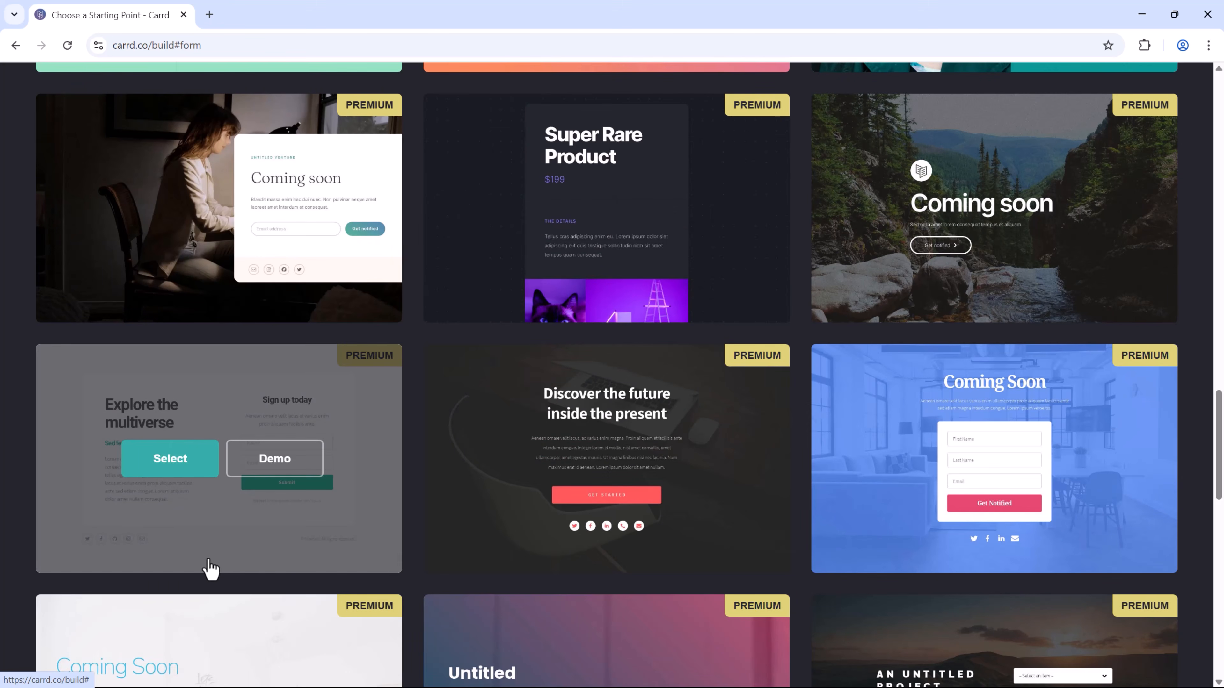
pyautogui.scroll(18, 760, 429)
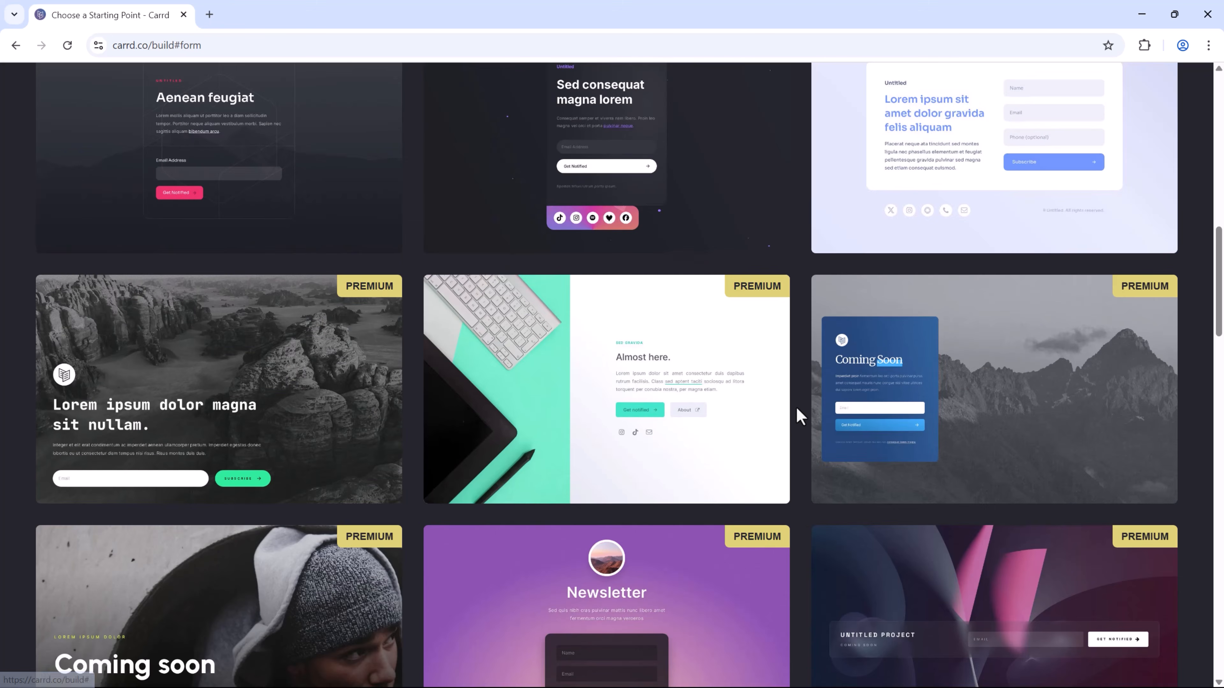
pyautogui.scroll(4, 795, 405)
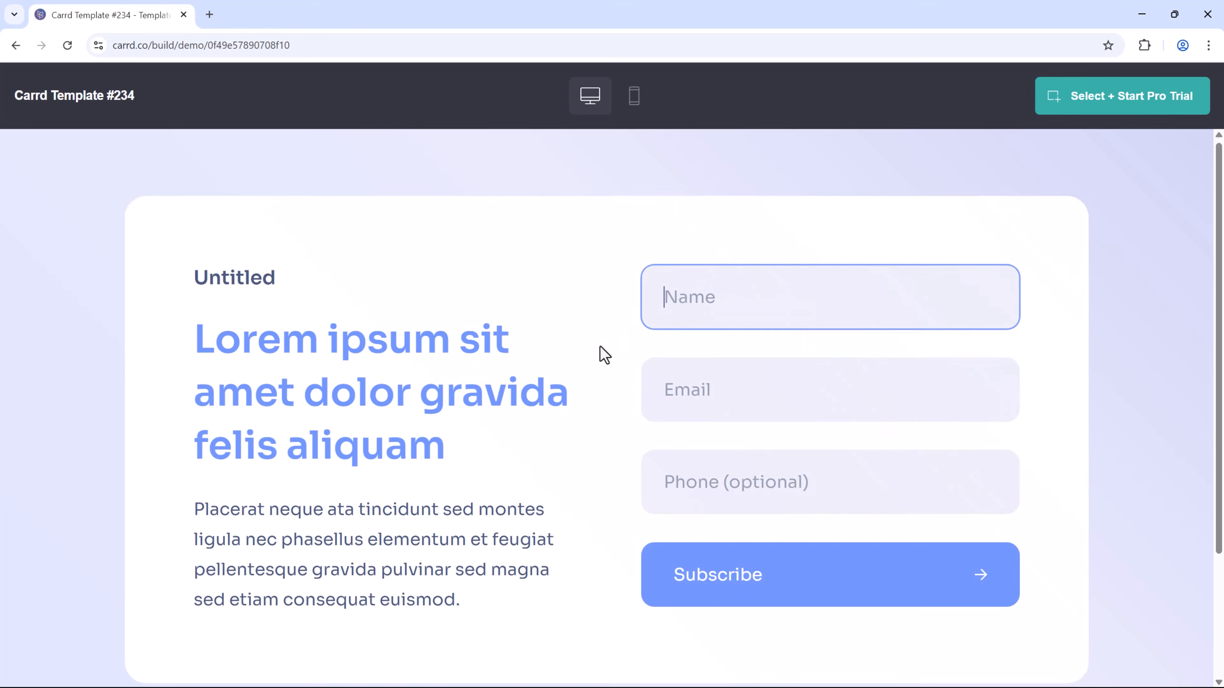
# Start a new site from Template #234 via Select + Start Pro Trial.
pyautogui.scroll(-3, 603, 362)
pyautogui.scroll(3, 604, 561)
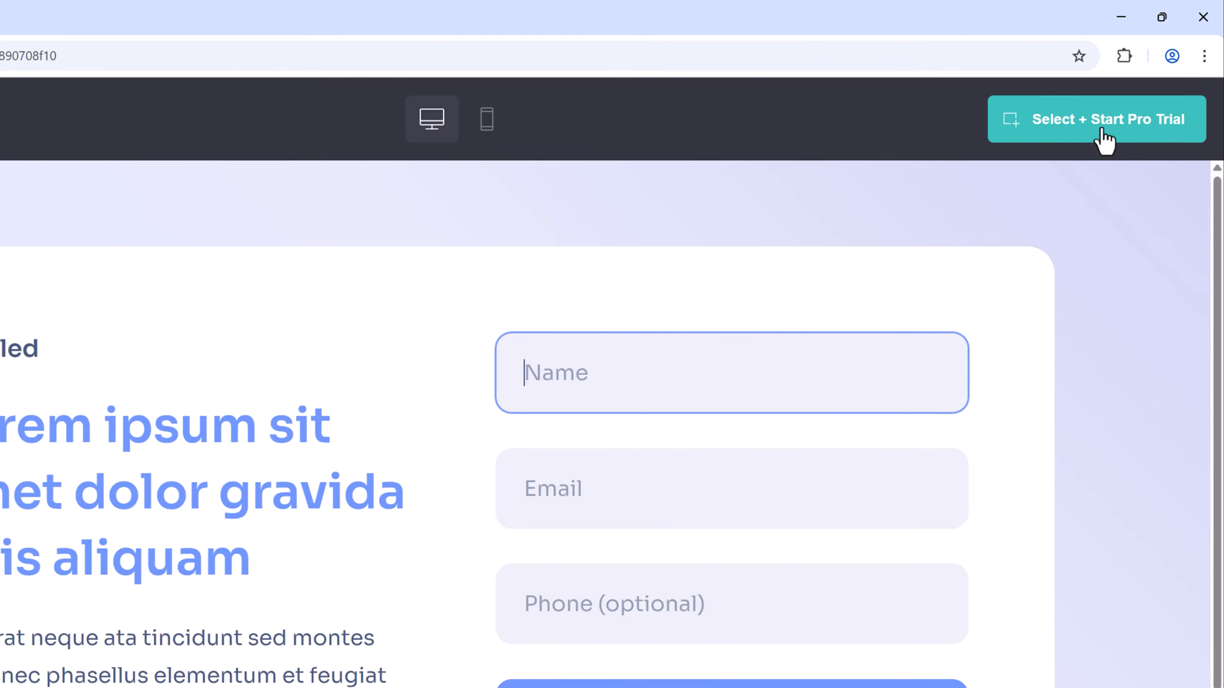
pyautogui.click(1126, 103)
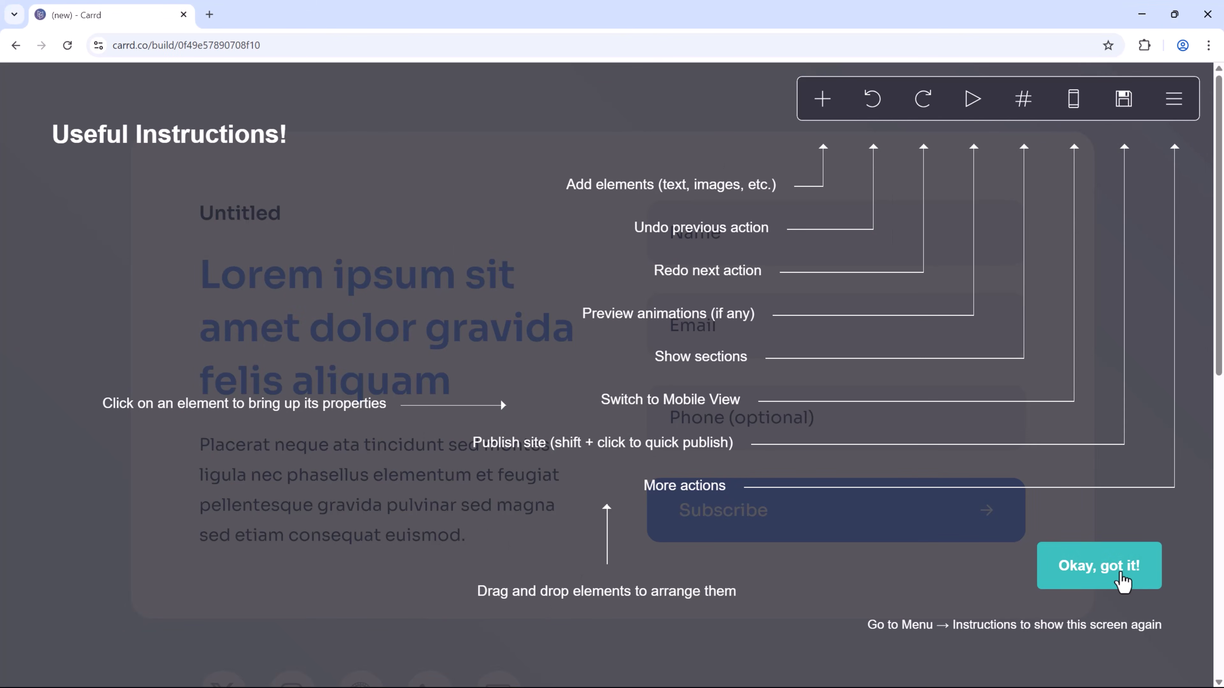
# Dismiss the Useful Instructions overlay and check the #done Thank you section below.
pyautogui.click(1121, 583)
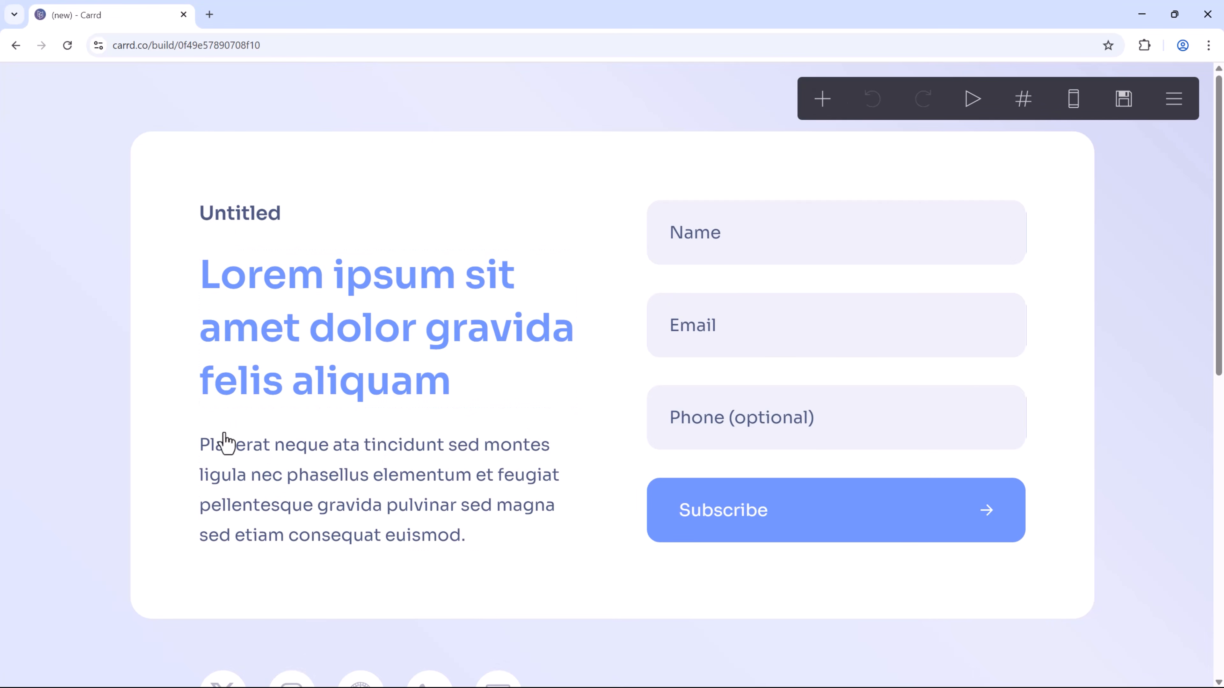
pyautogui.scroll(-10, 597, 381)
pyautogui.scroll(10, 579, 396)
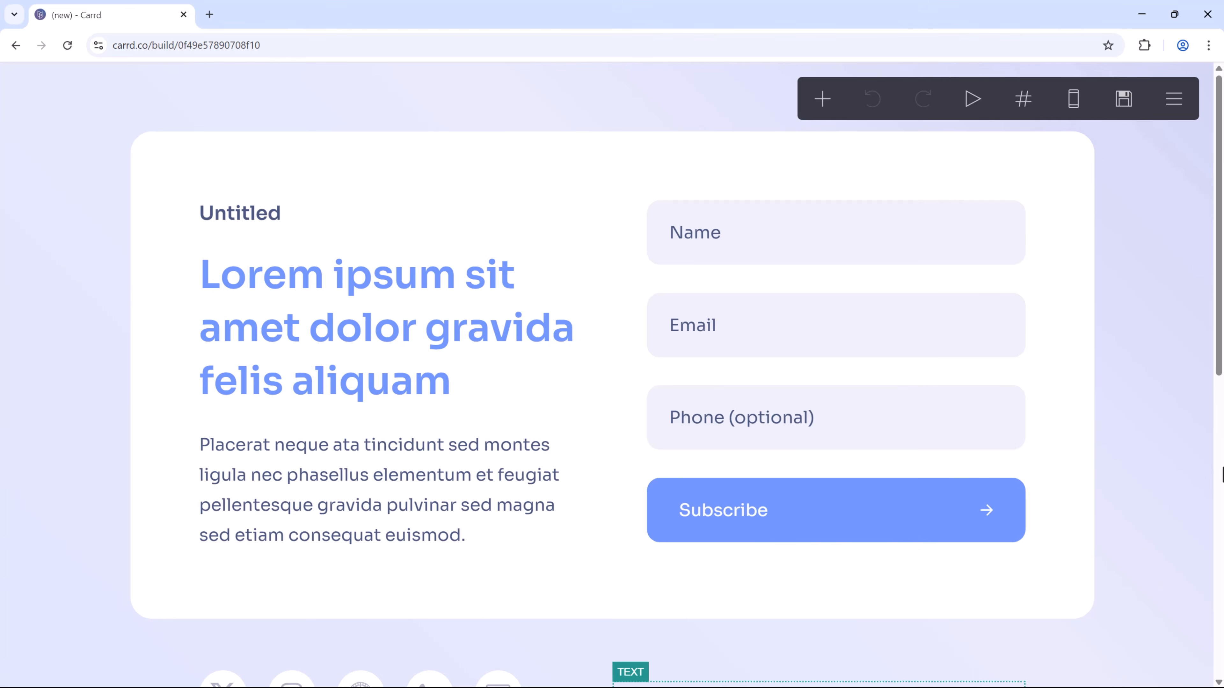
pyautogui.scroll(-10, 631, 393)
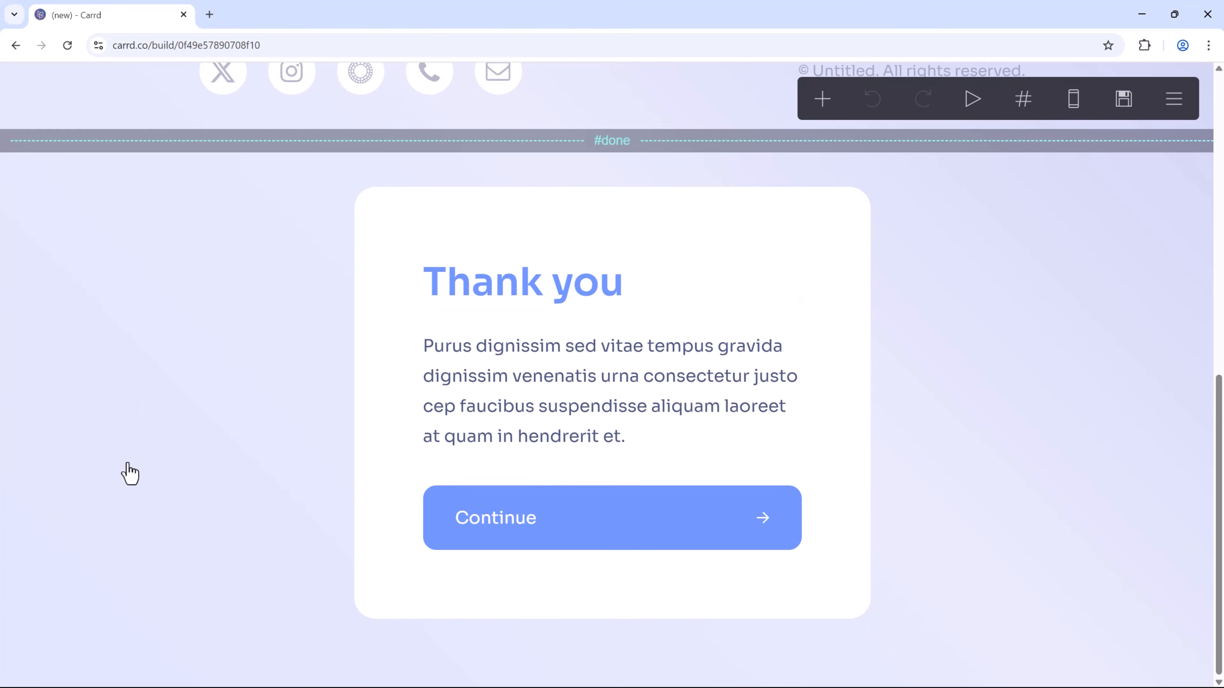
pyautogui.scroll(12, 962, 453)
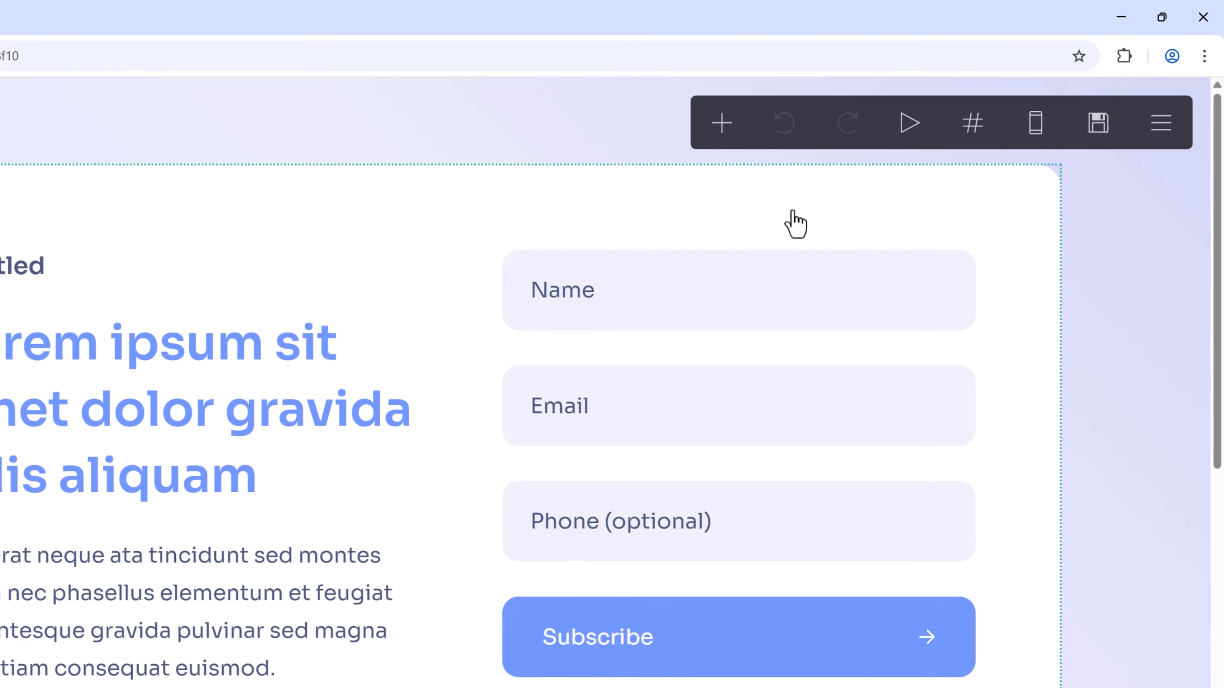
pyautogui.click(721, 140)
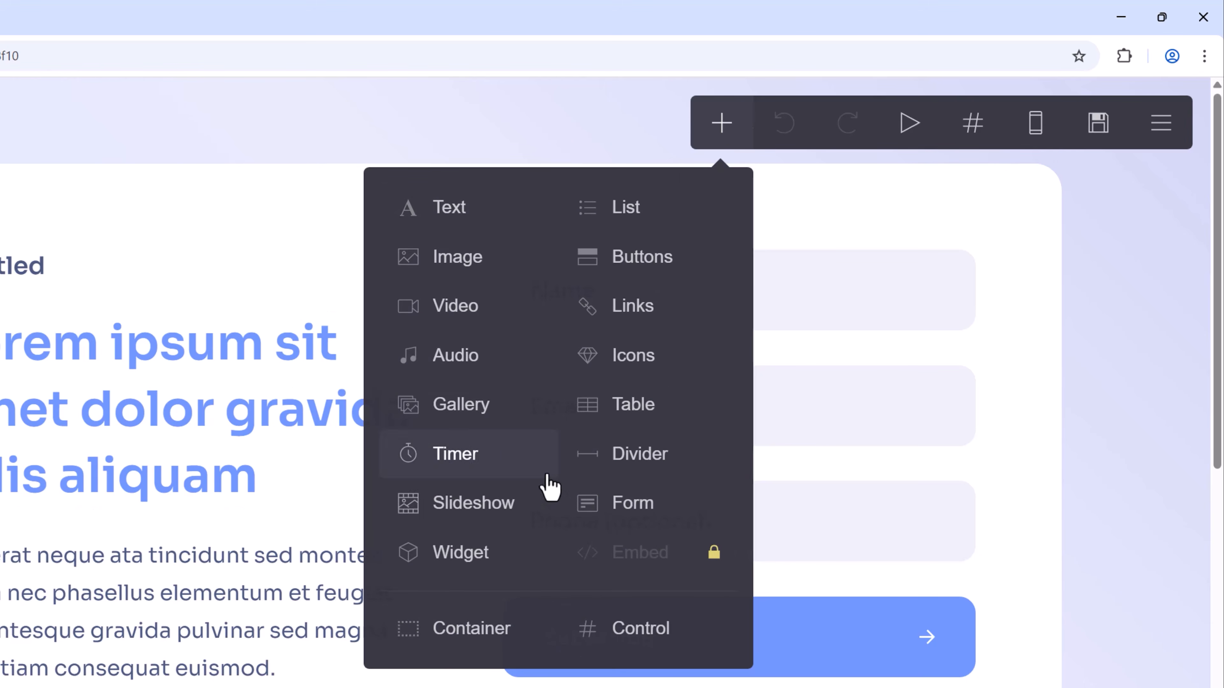
pyautogui.click(458, 215)
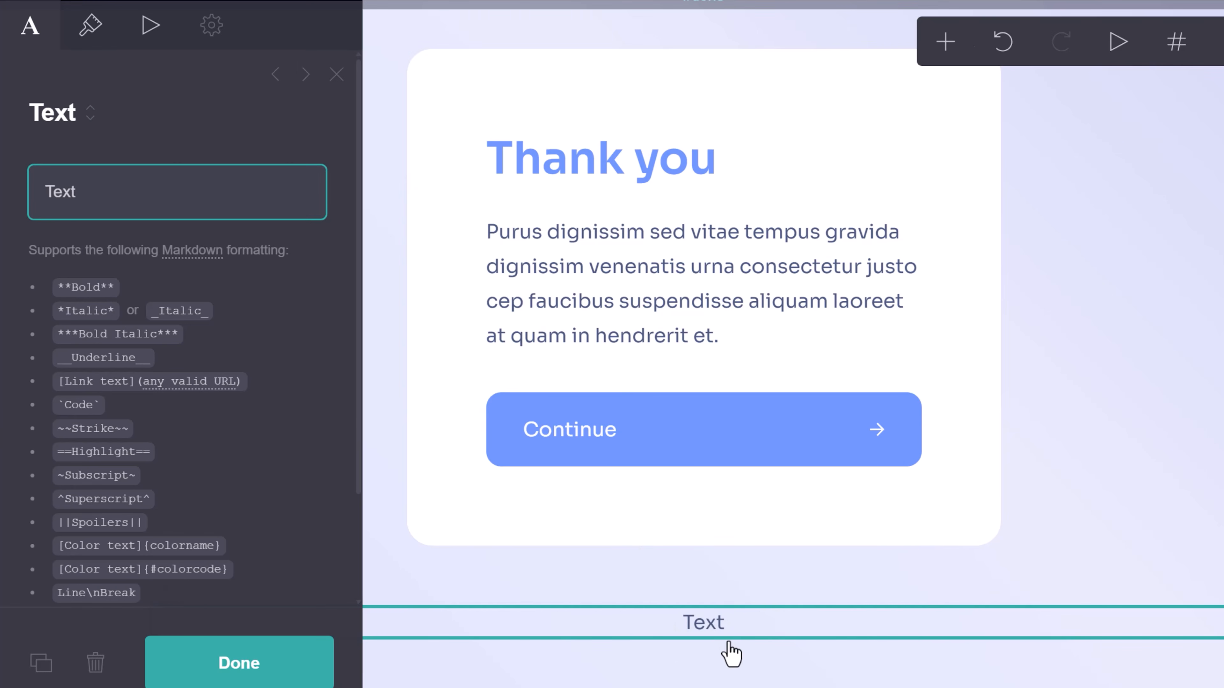
pyautogui.moveTo(730, 637); pyautogui.dragTo(636, 314)
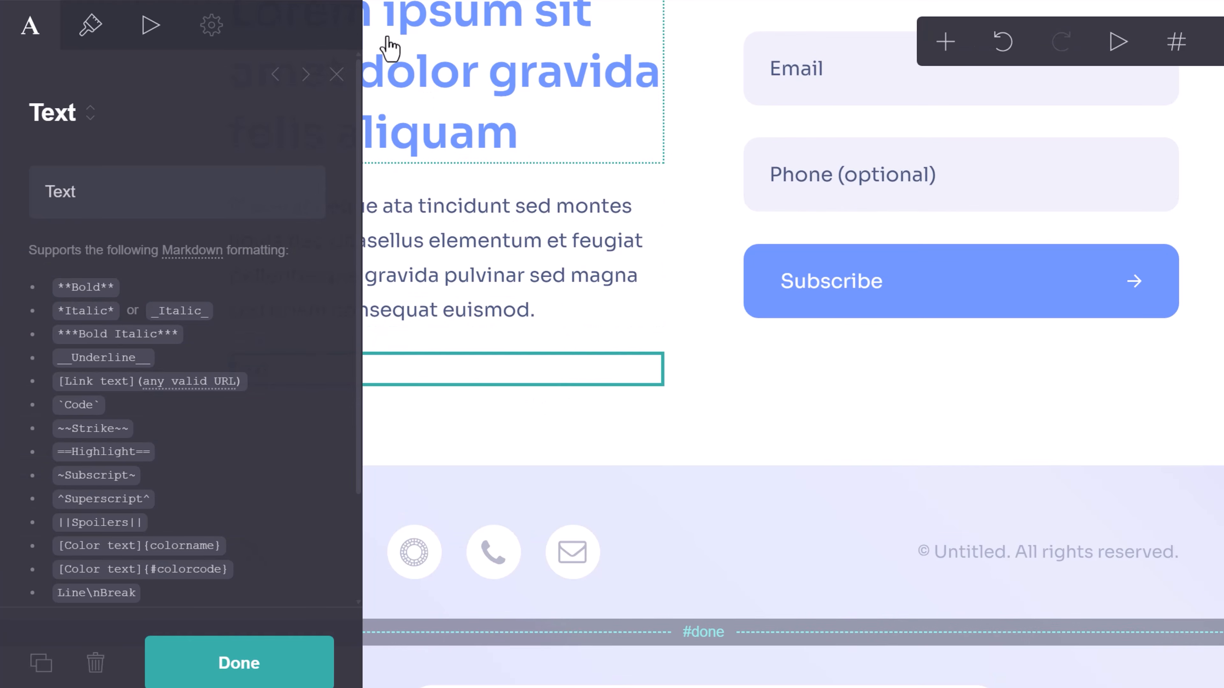
pyautogui.click(336, 75)
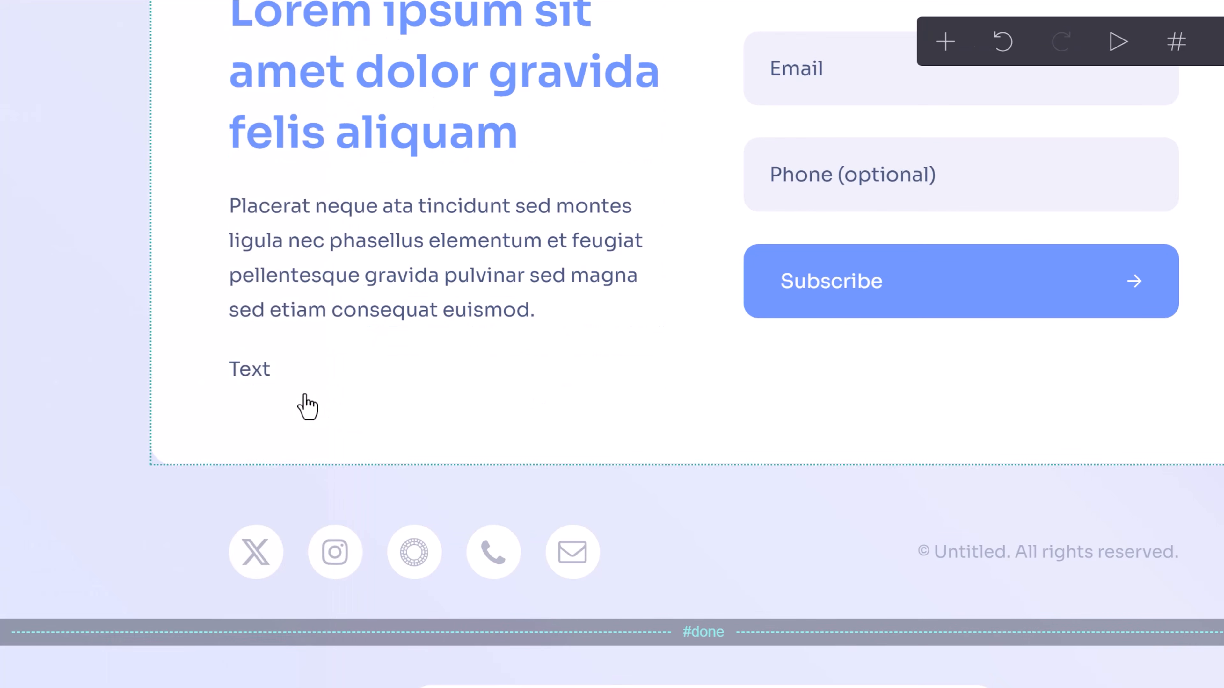
pyautogui.click(289, 381)
pyautogui.scroll(-3, 257, 429)
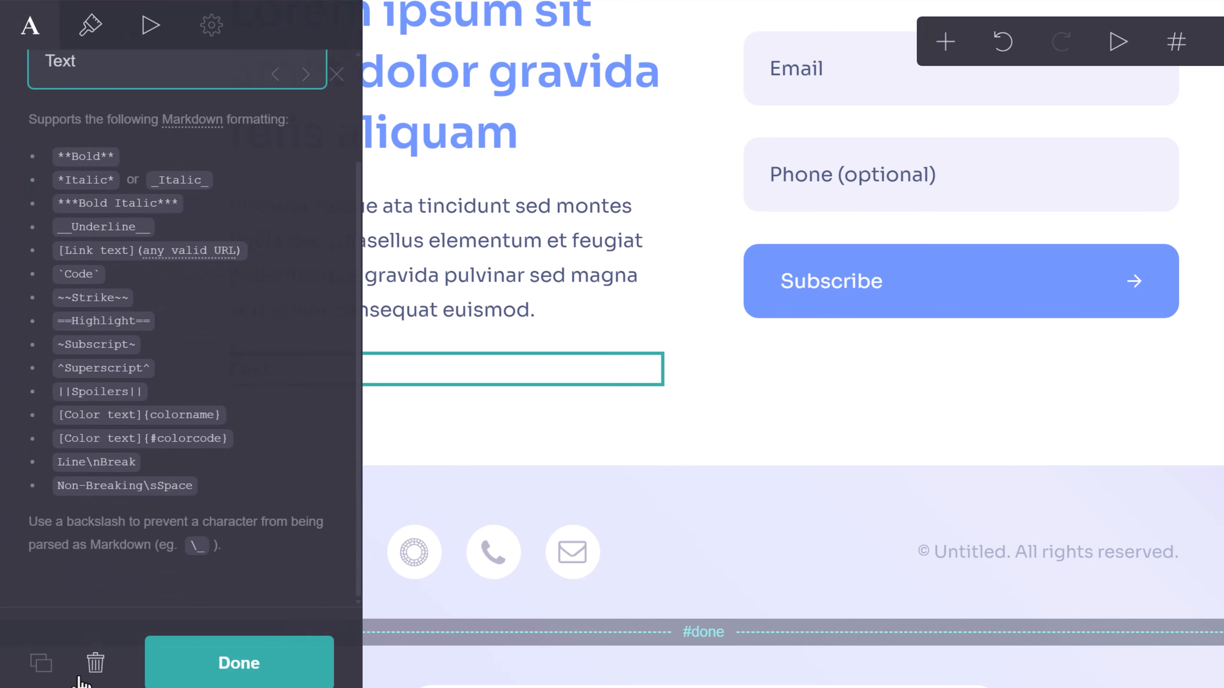
pyautogui.click(96, 663)
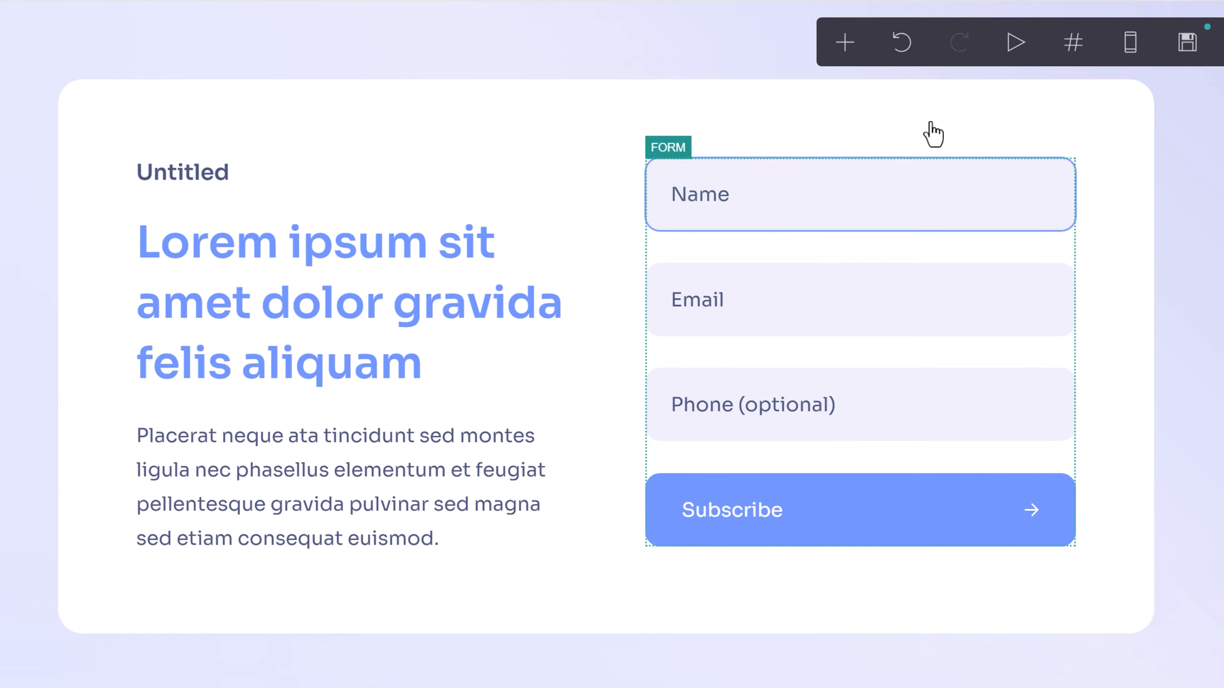
# Preview animations, view the home and done sections, then switch to the phone layout.
pyautogui.click(905, 44)
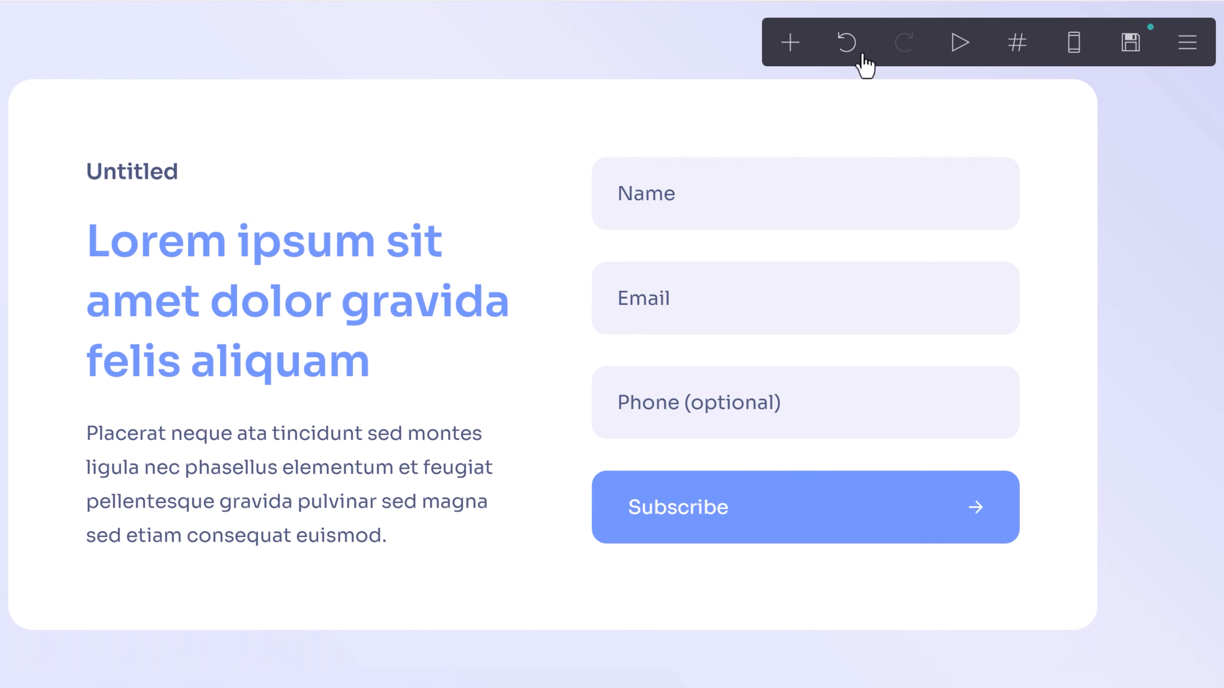
pyautogui.click(951, 43)
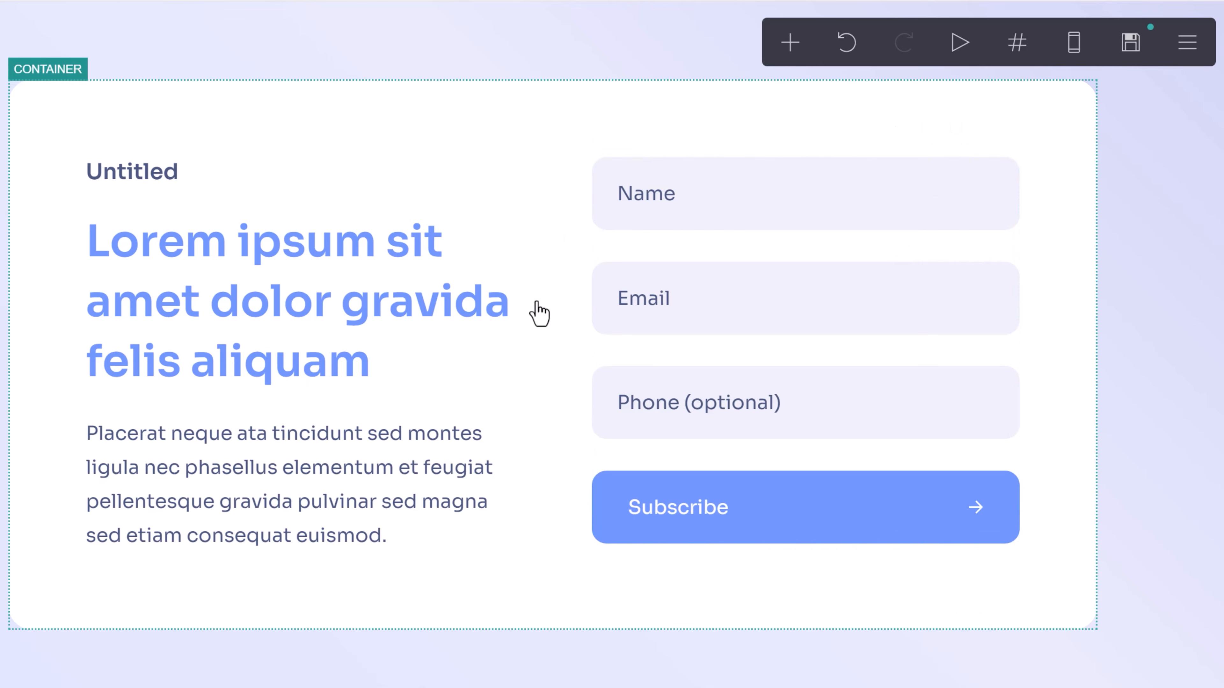
pyautogui.click(1017, 44)
pyautogui.click(175, 196)
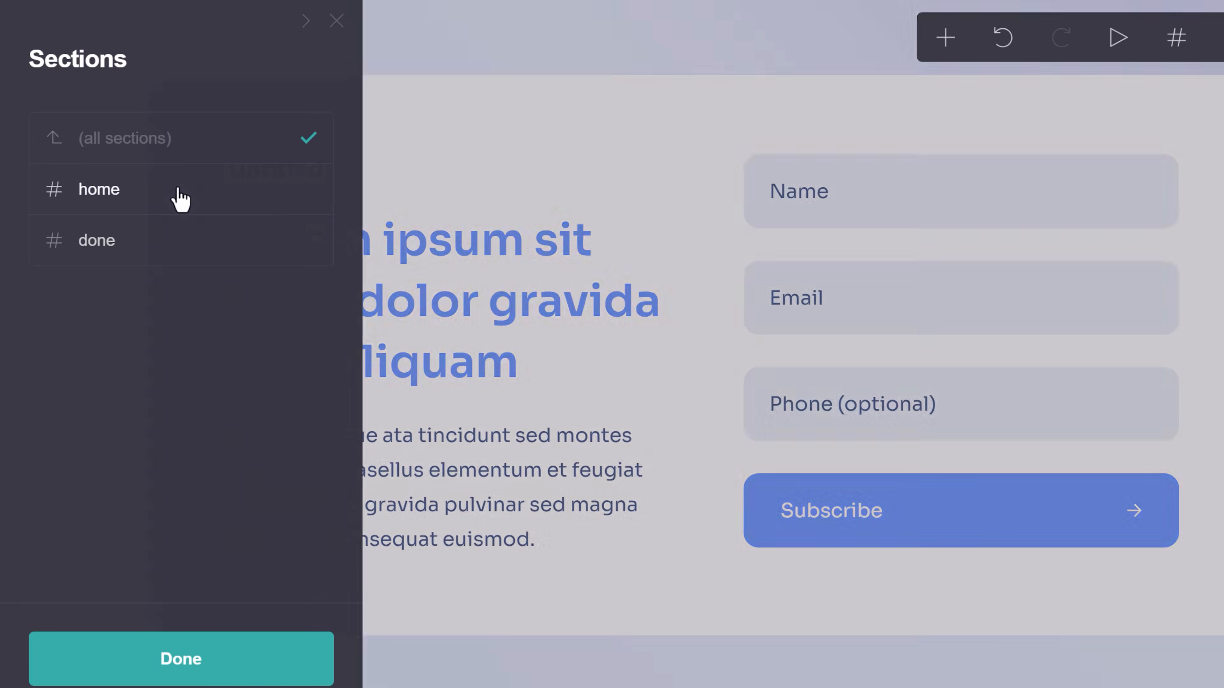
pyautogui.click(185, 258)
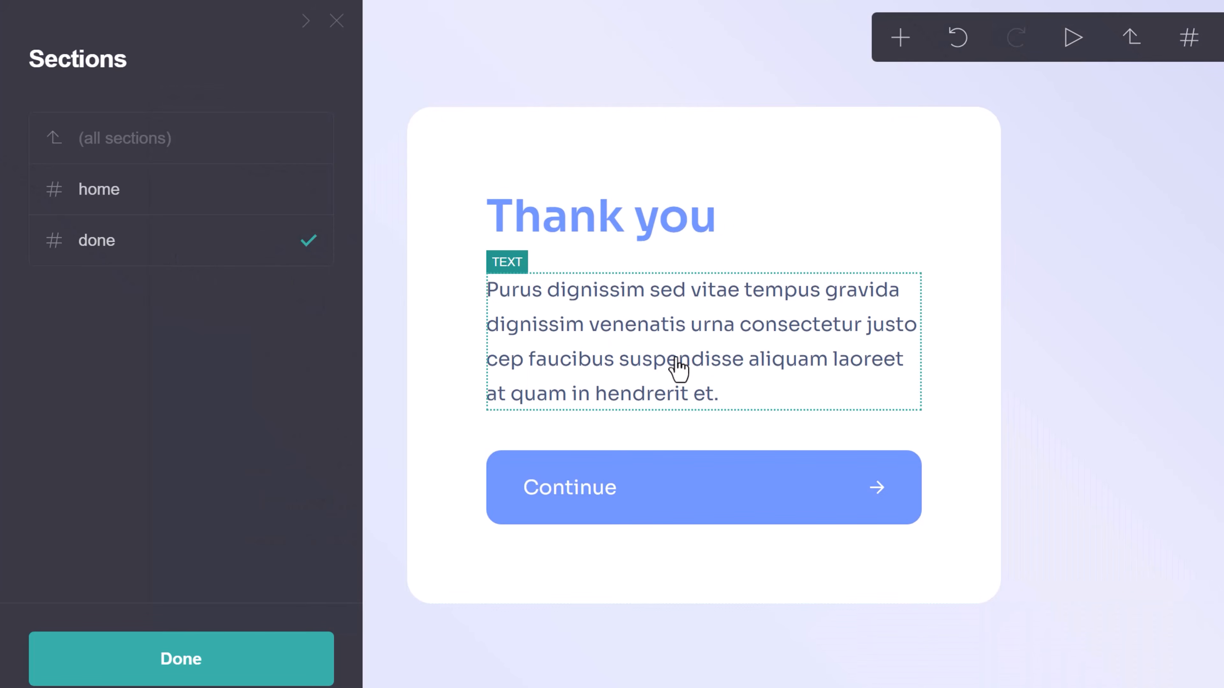
pyautogui.click(249, 198)
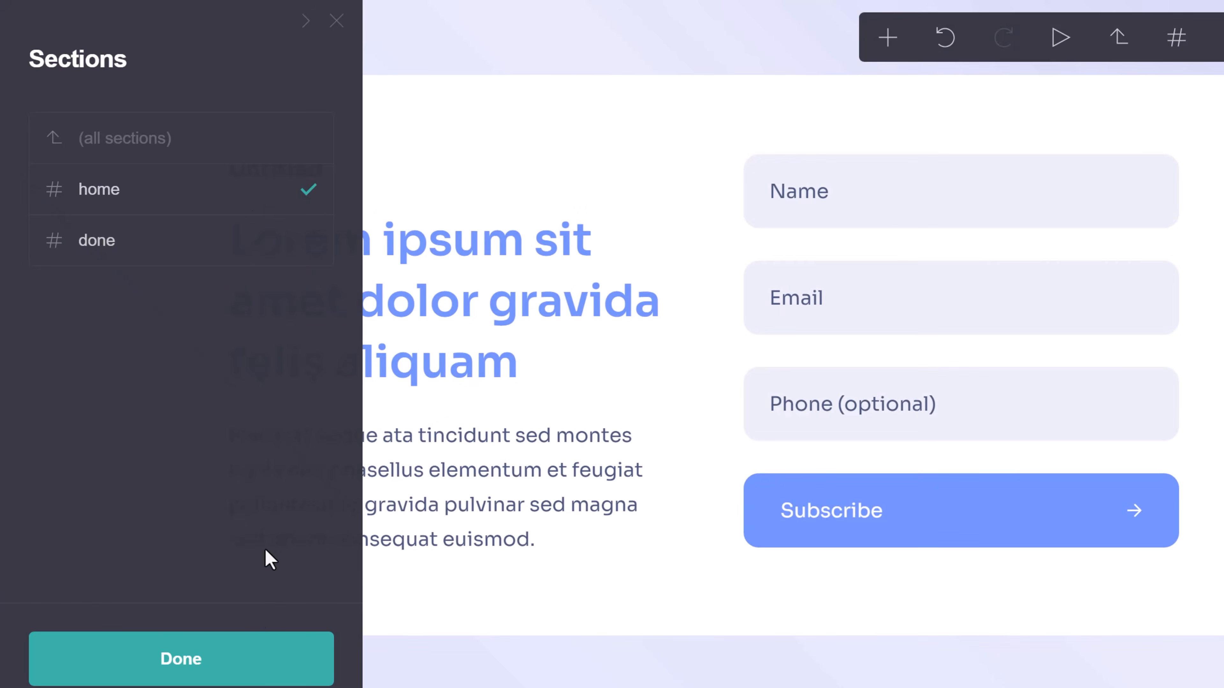
pyautogui.click(251, 653)
pyautogui.click(1092, 41)
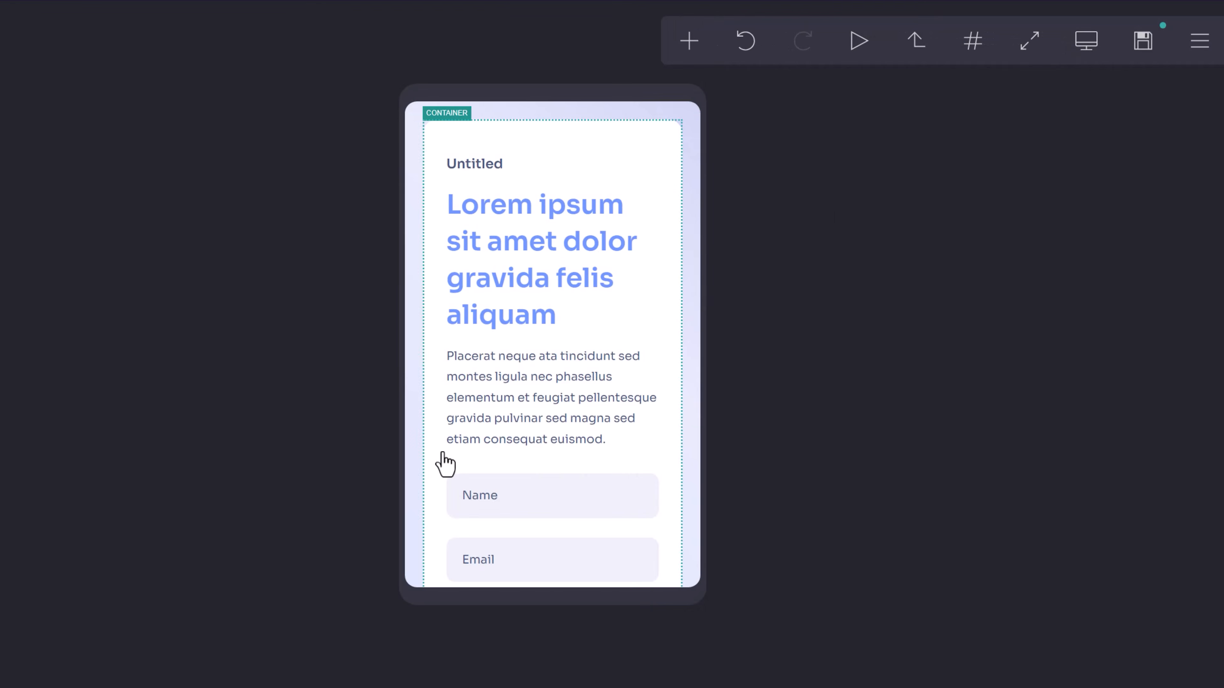
# Switch the canvas from the phone preview back to desktop view.
pyautogui.scroll(-5, 487, 497)
pyautogui.scroll(5, 607, 453)
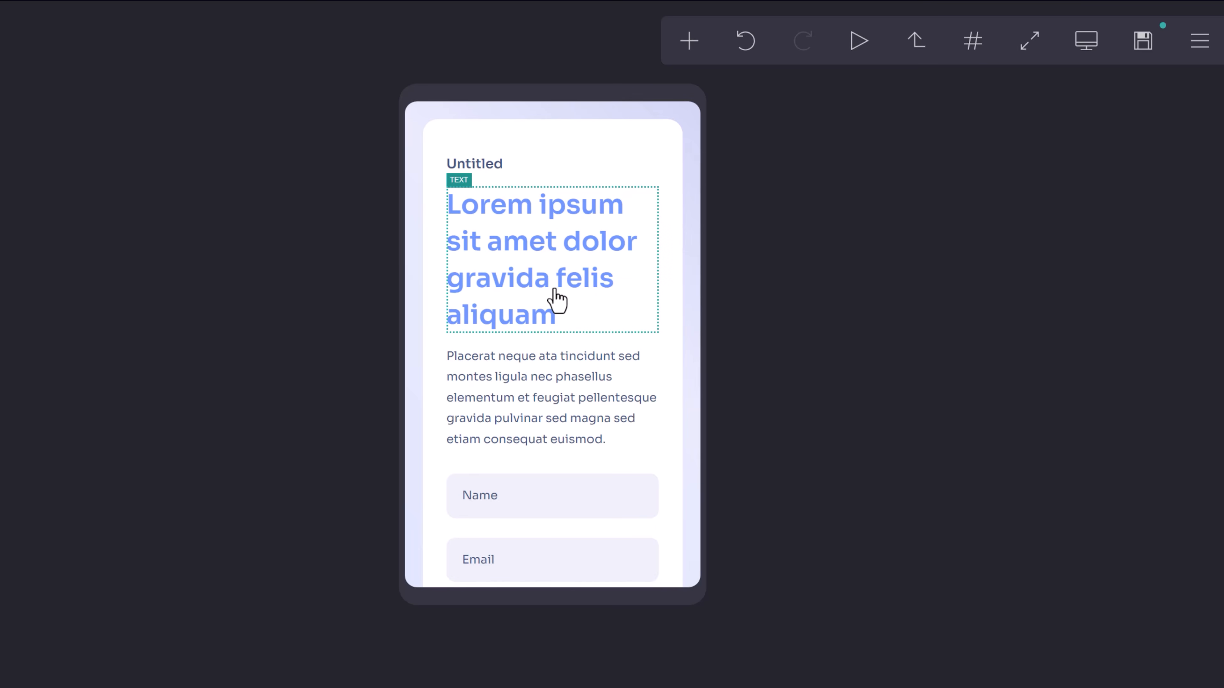
pyautogui.click(1086, 43)
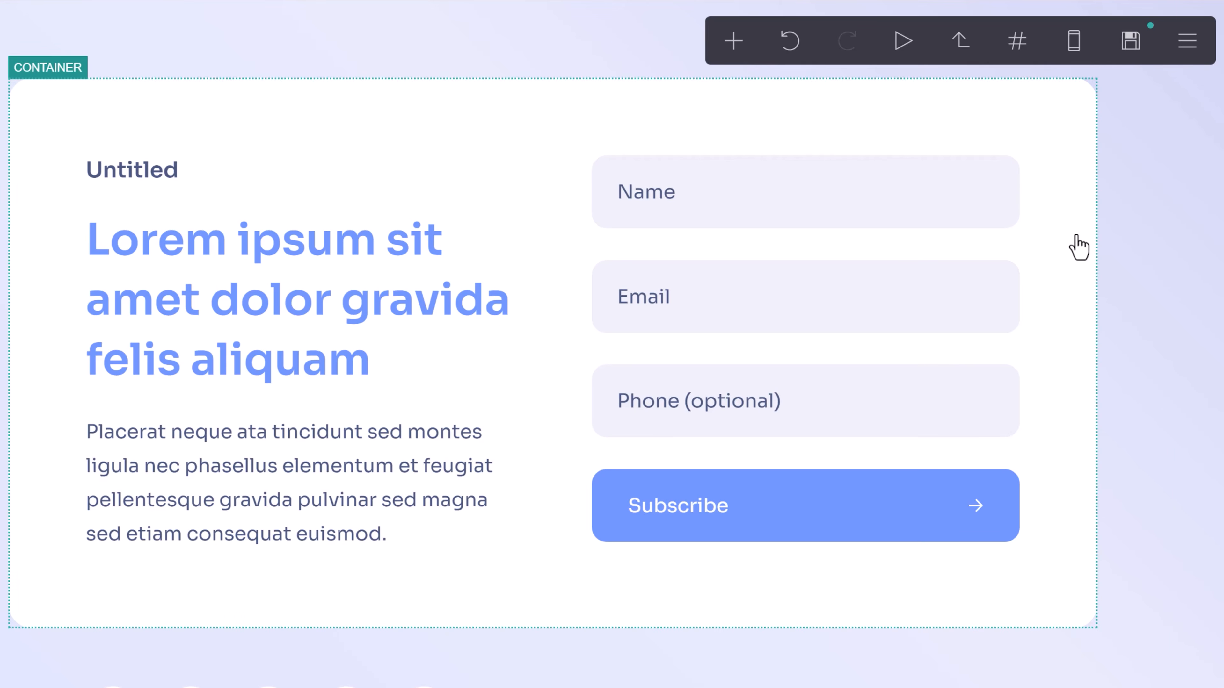
# Inspect the card container's layout settings from the main menu, then close them.
pyautogui.click(1187, 42)
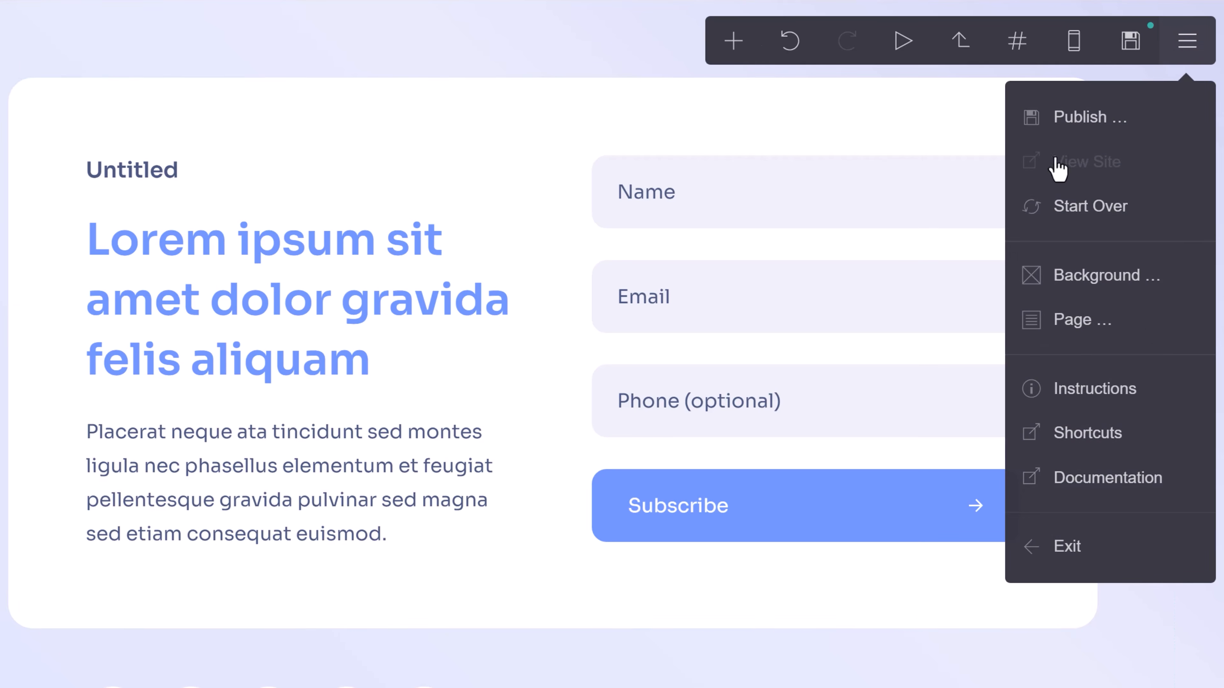
pyautogui.click(597, 168)
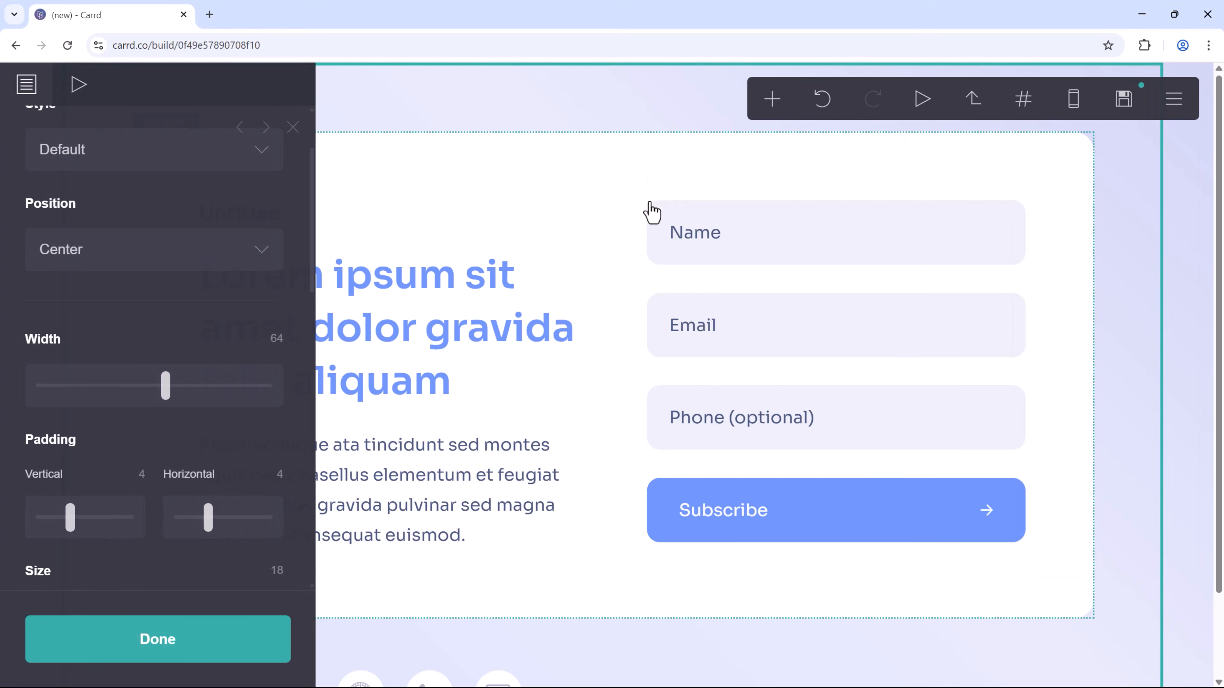
pyautogui.click(429, 128)
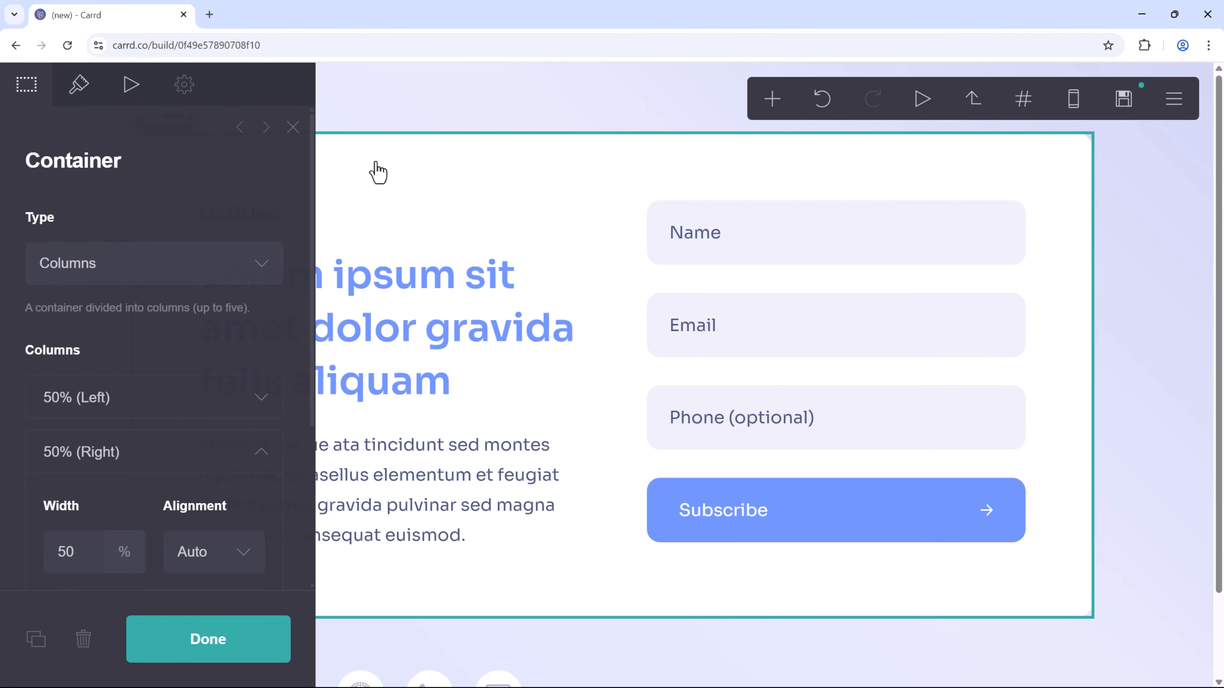
pyautogui.click(292, 130)
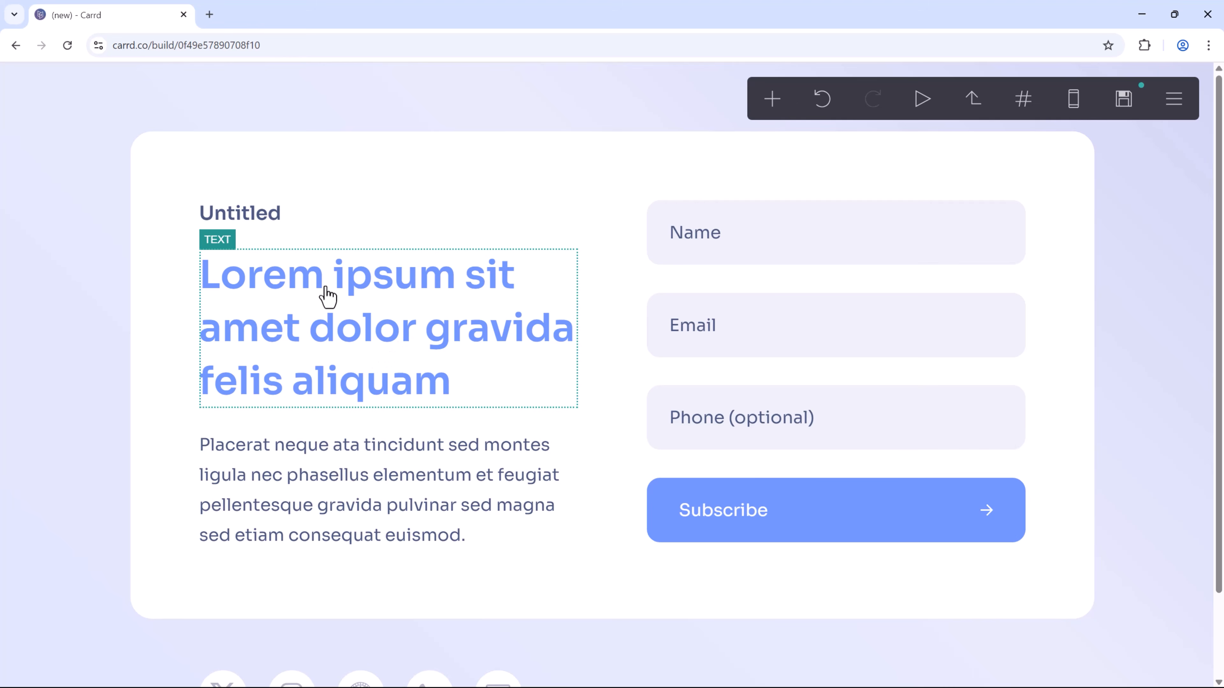
# Replace the placeholder heading with 'Get Your Free Affiliate Marketing Guide'.
pyautogui.click(359, 321)
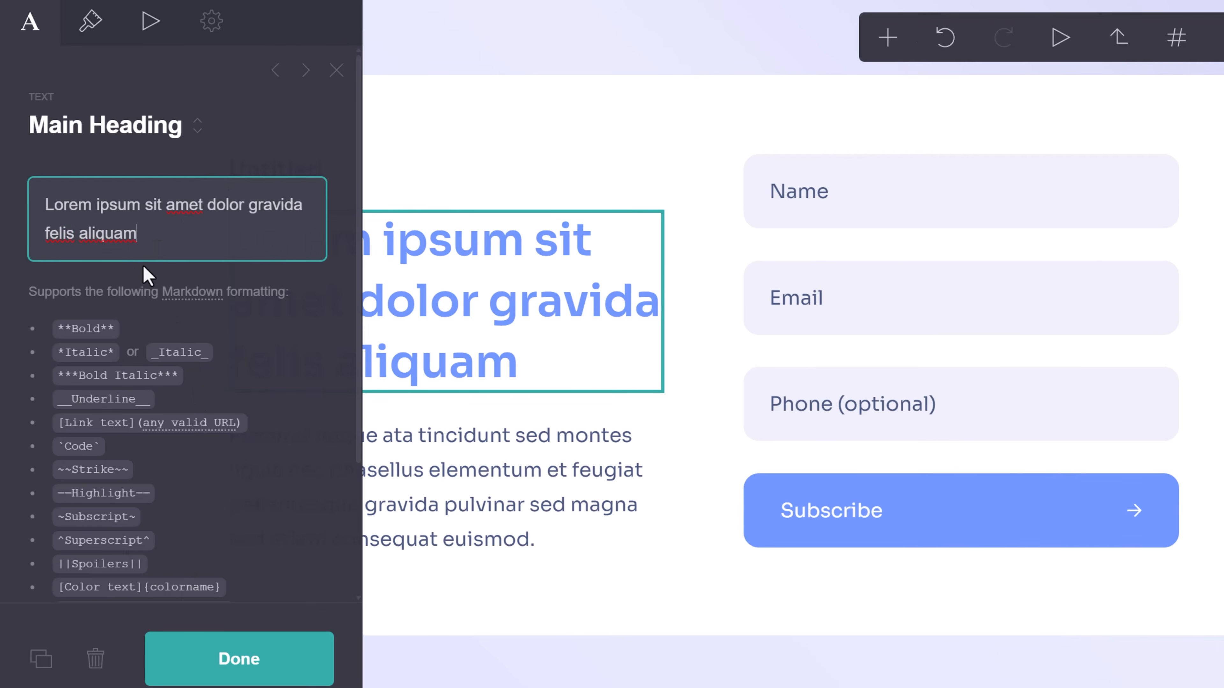
pyautogui.moveTo(95, 222); pyautogui.dragTo(24, 212)
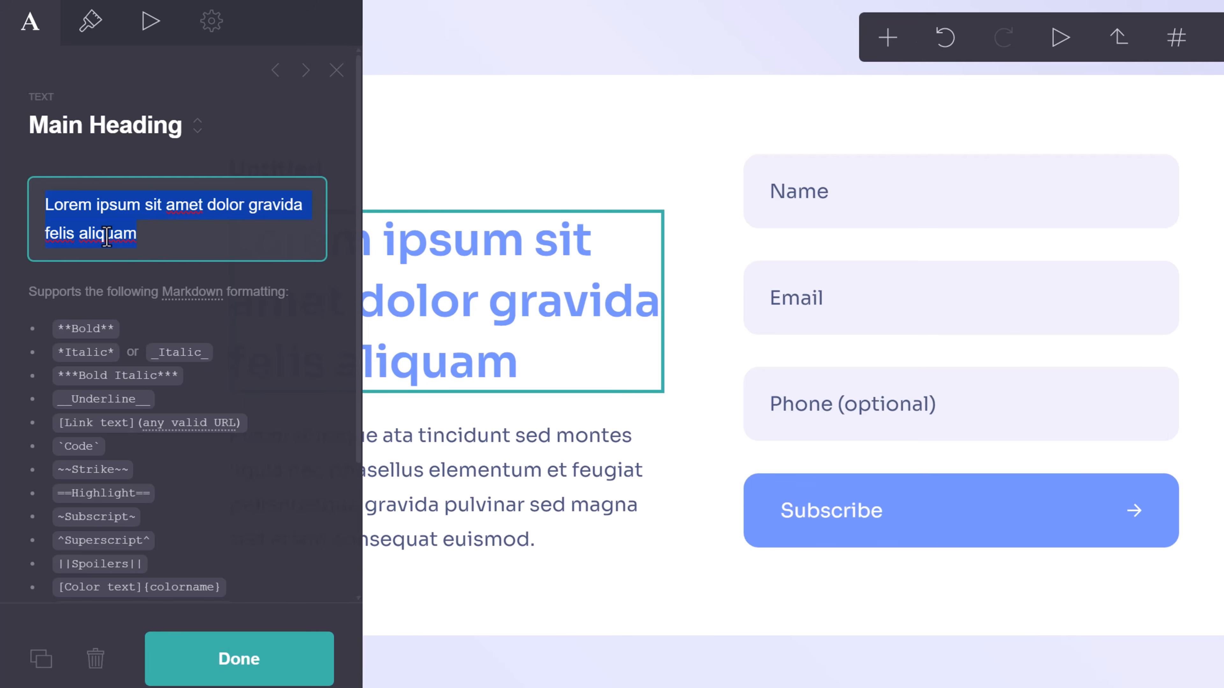
pyautogui.write('Get Y')
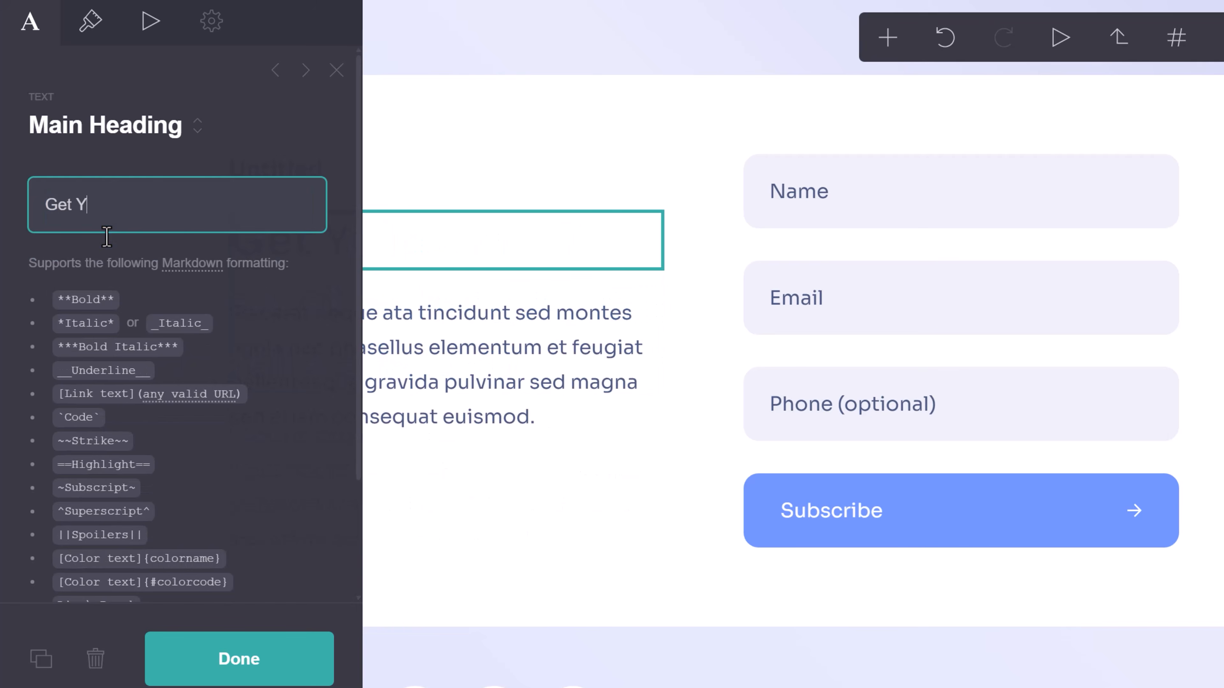
pyautogui.write('our Free Affiliate')
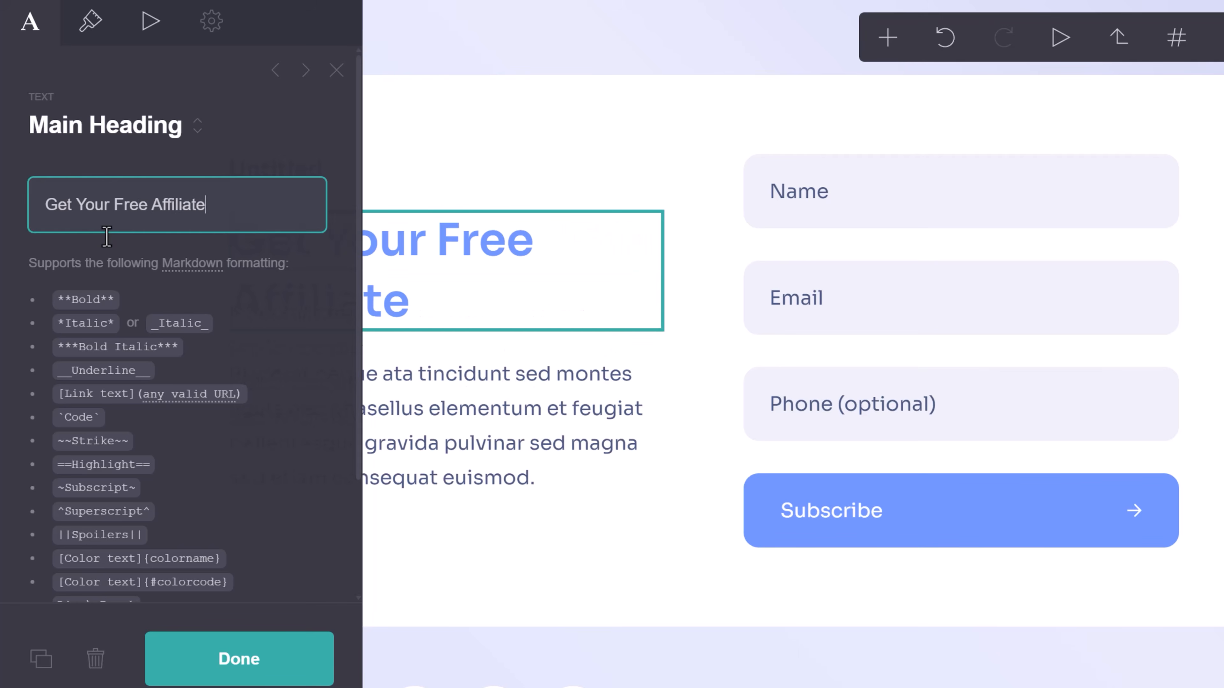
pyautogui.write(' Marketing Guide')
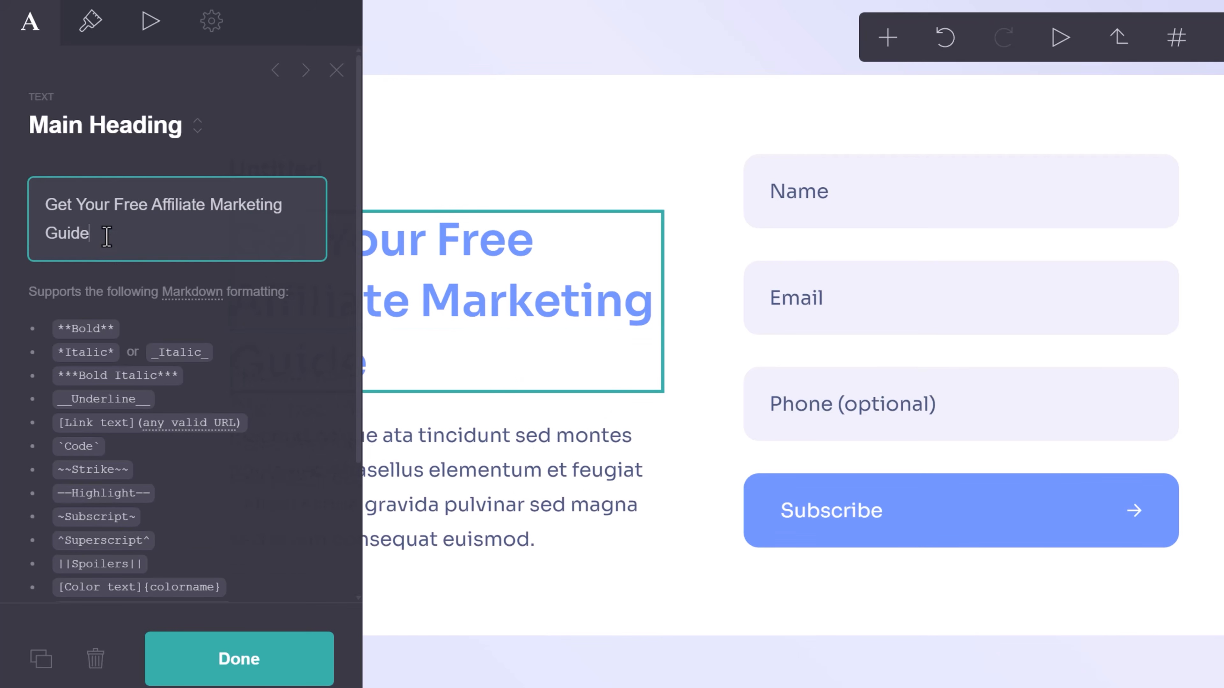
pyautogui.scroll(-2, 82, 255)
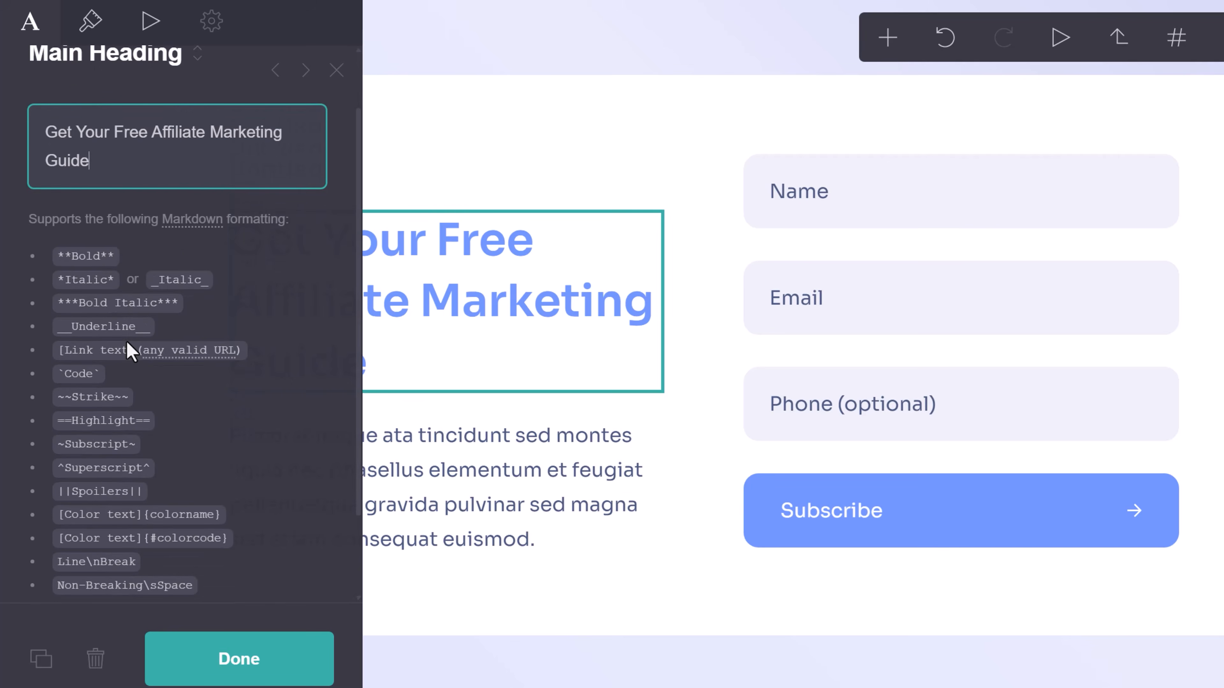
pyautogui.scroll(2, 103, 255)
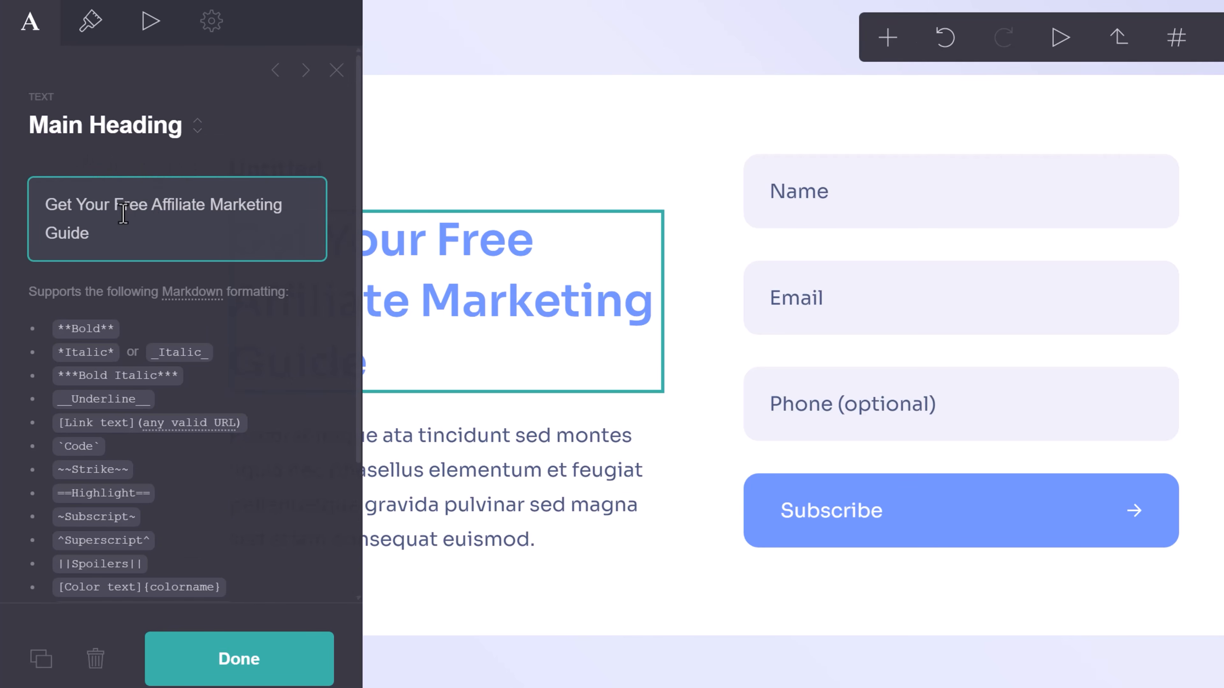
pyautogui.scroll(-2, 155, 363)
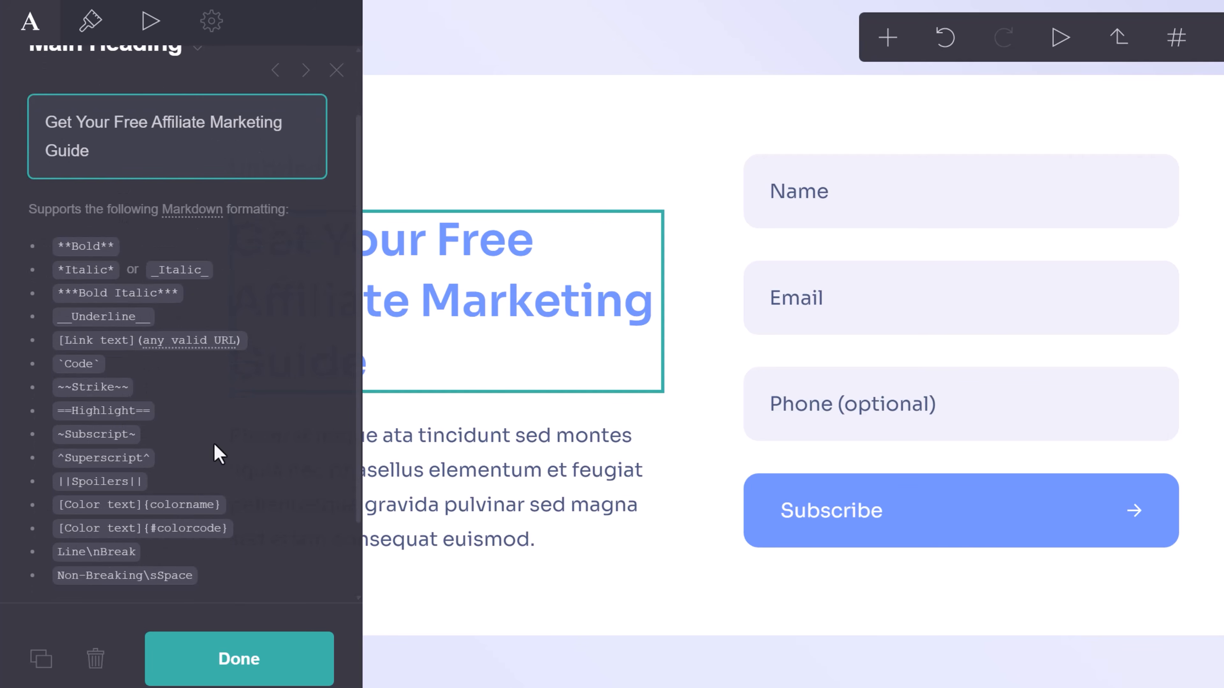
pyautogui.scroll(2, 171, 316)
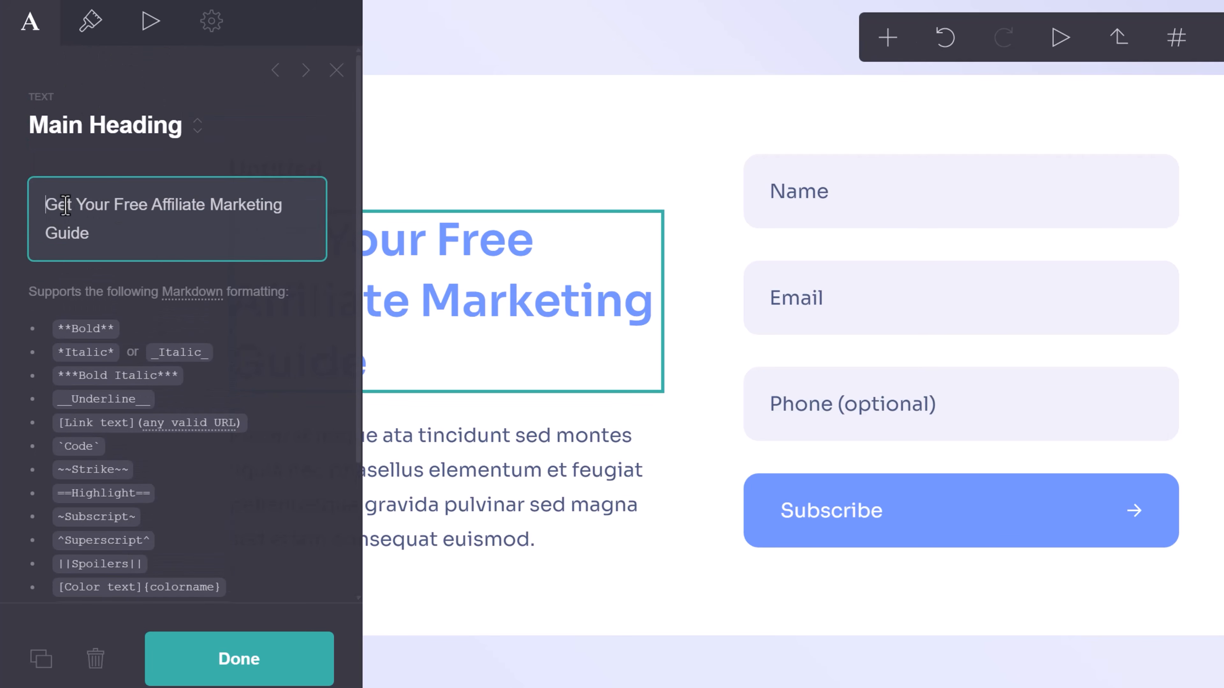
# Wrap the heading text in ** markup to make it bold.
pyautogui.write('**')
pyautogui.click(112, 236)
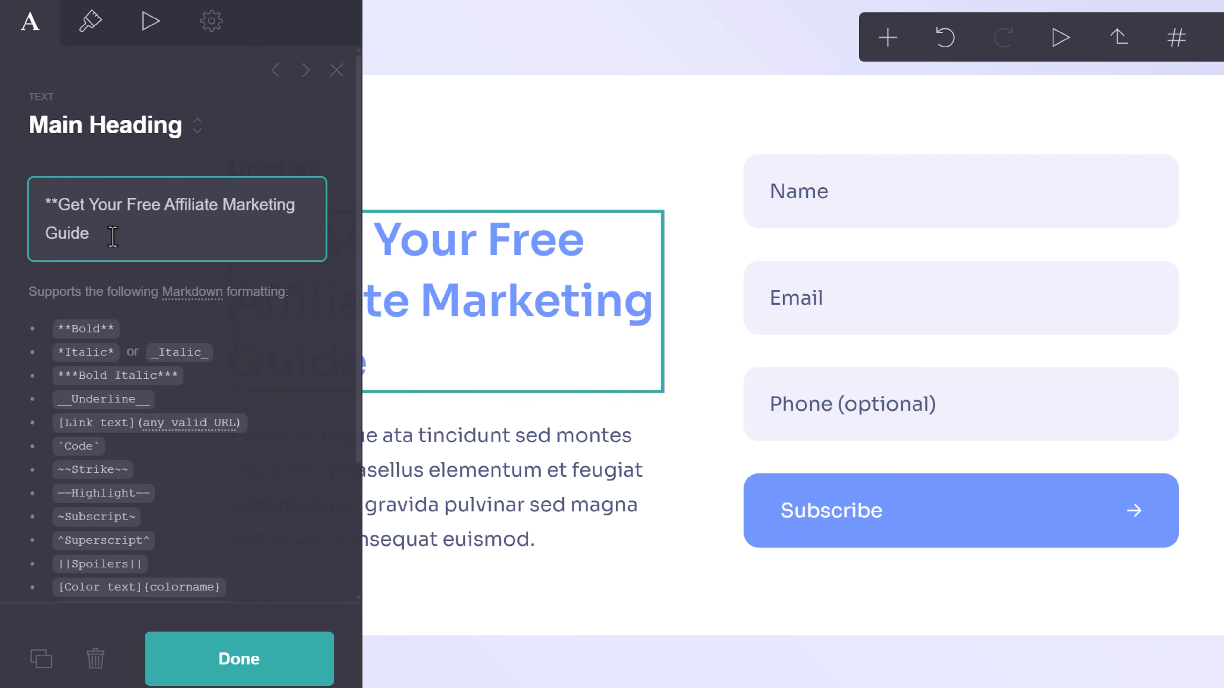
pyautogui.write('**')
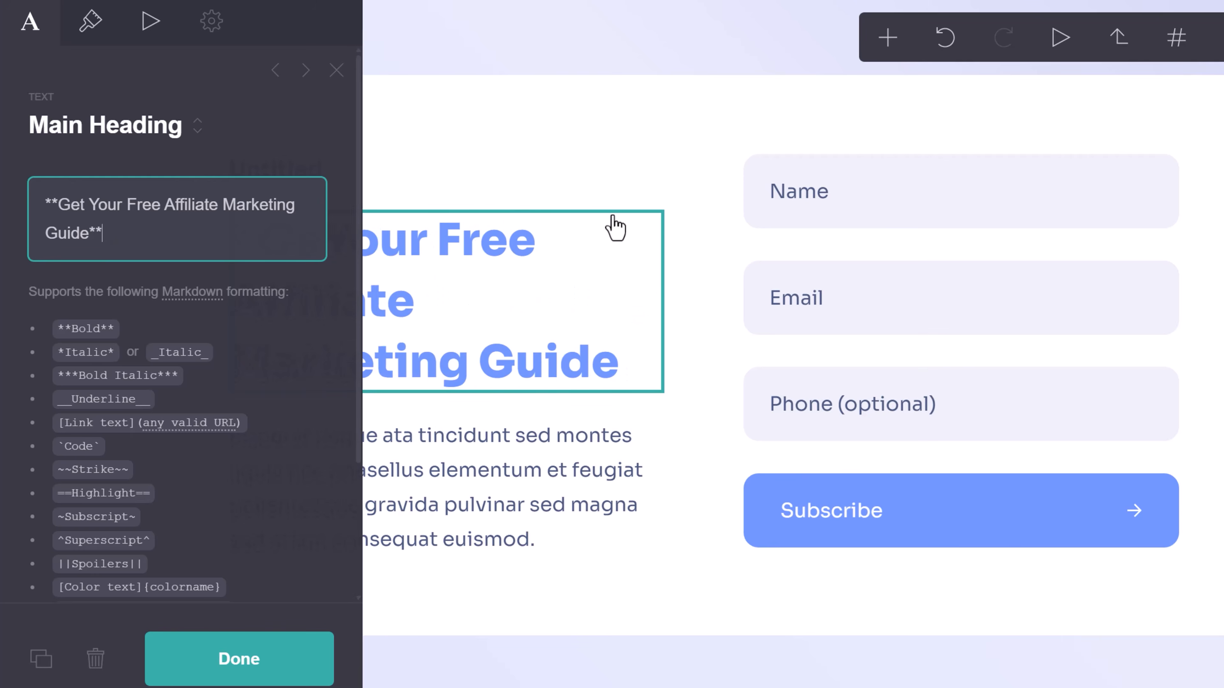
pyautogui.press('BackSpace')
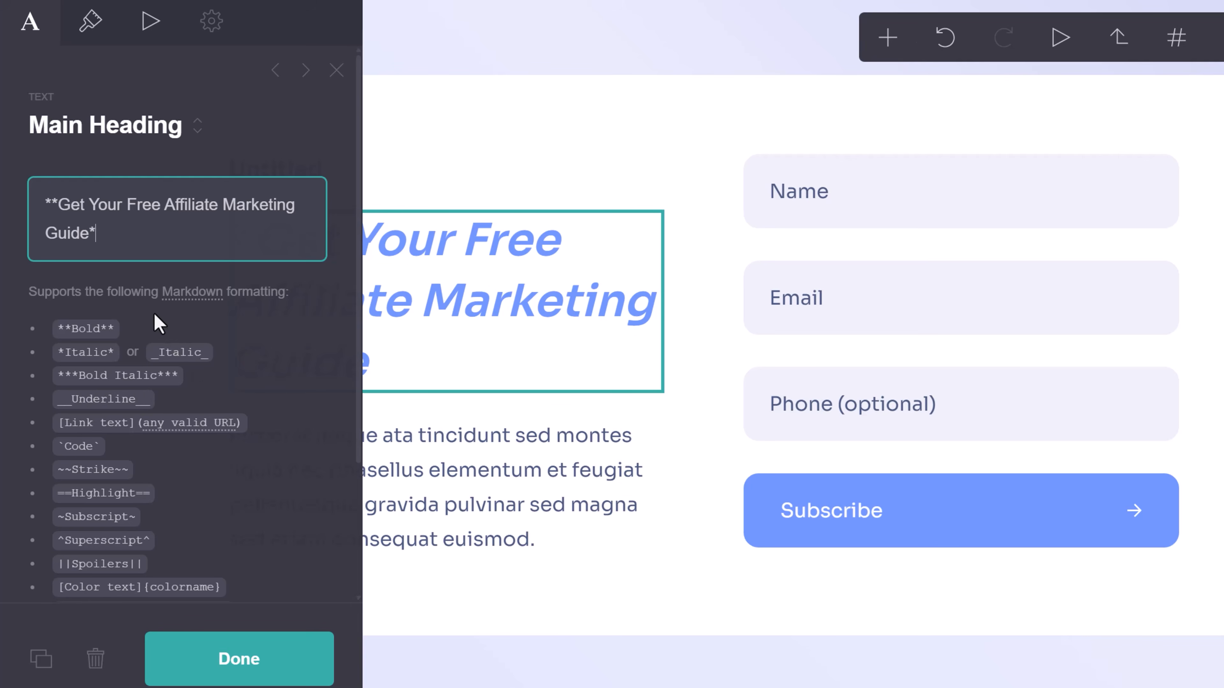
pyautogui.write('*')
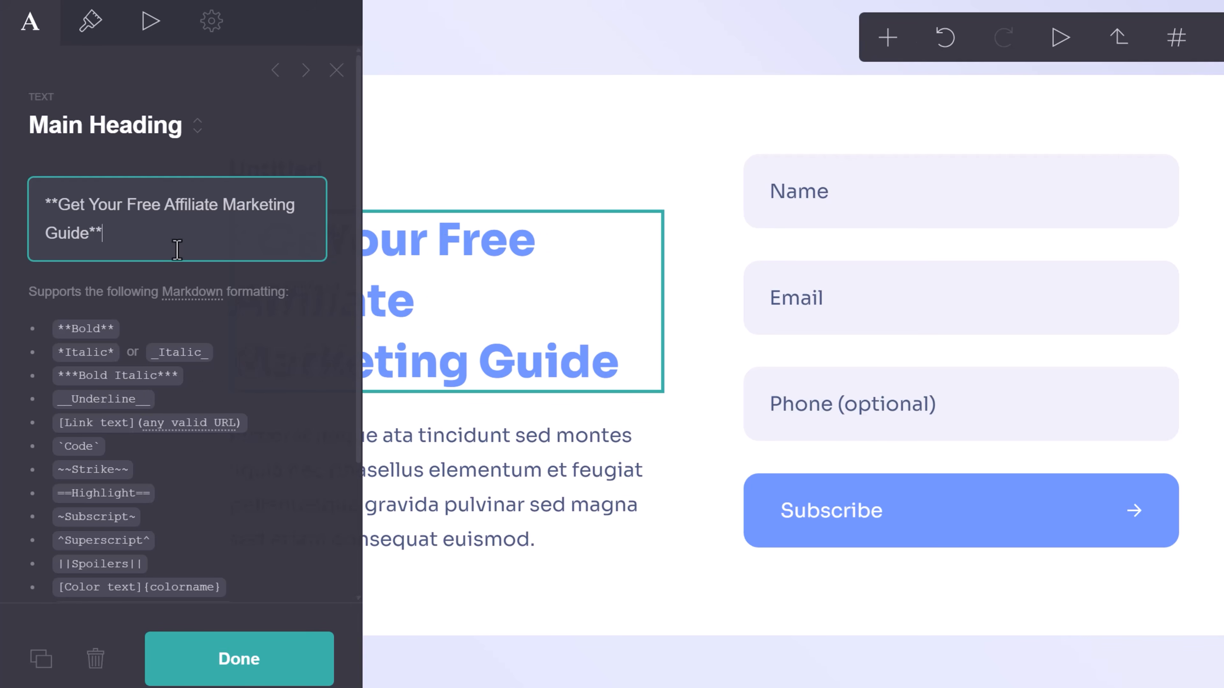
pyautogui.click(538, 147)
pyautogui.click(336, 70)
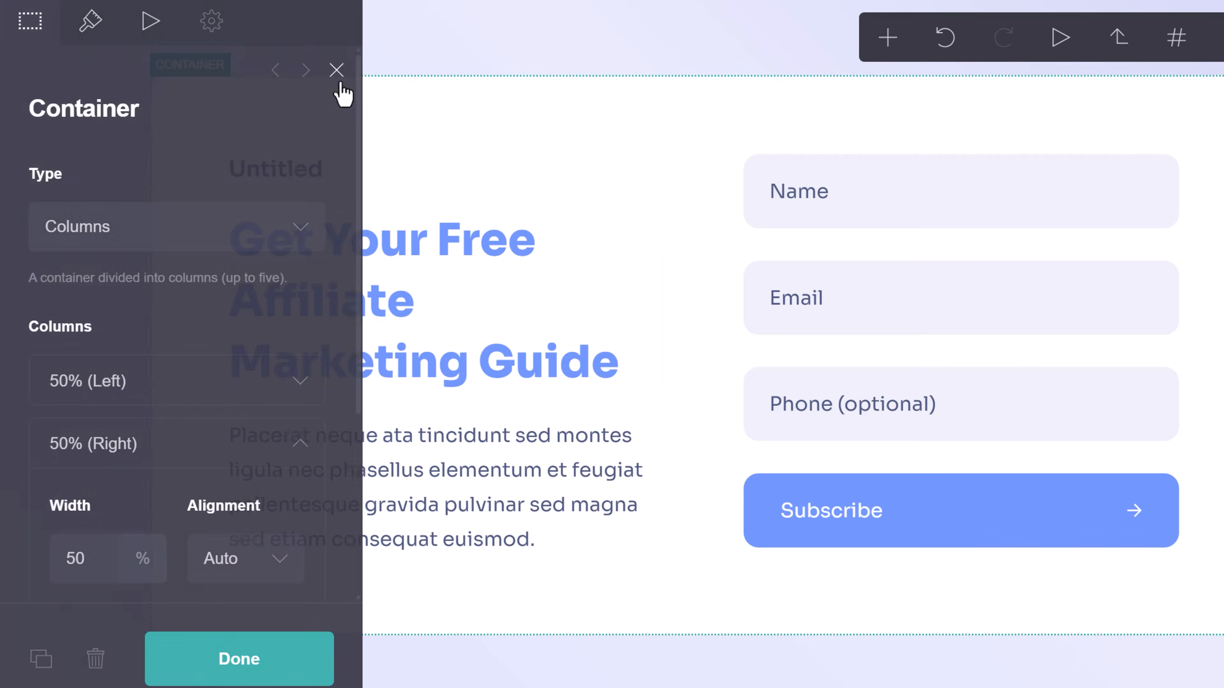
pyautogui.click(384, 260)
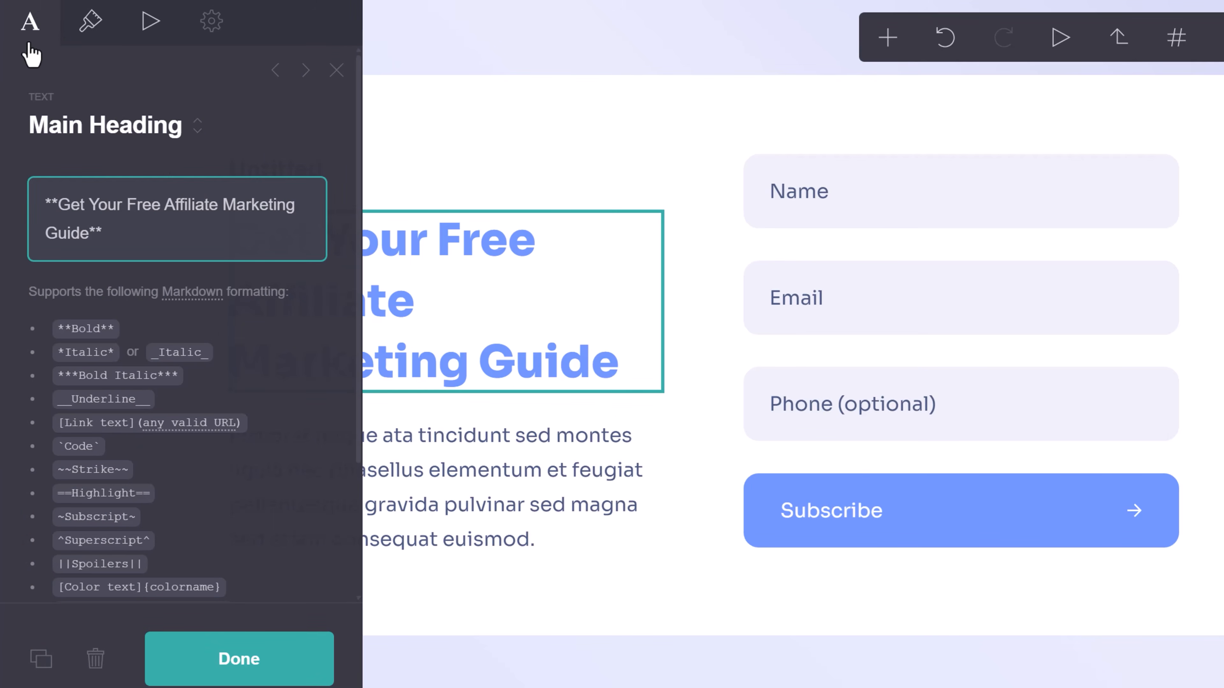
# Set the heading's text size to 1.875 in its appearance settings.
pyautogui.click(90, 21)
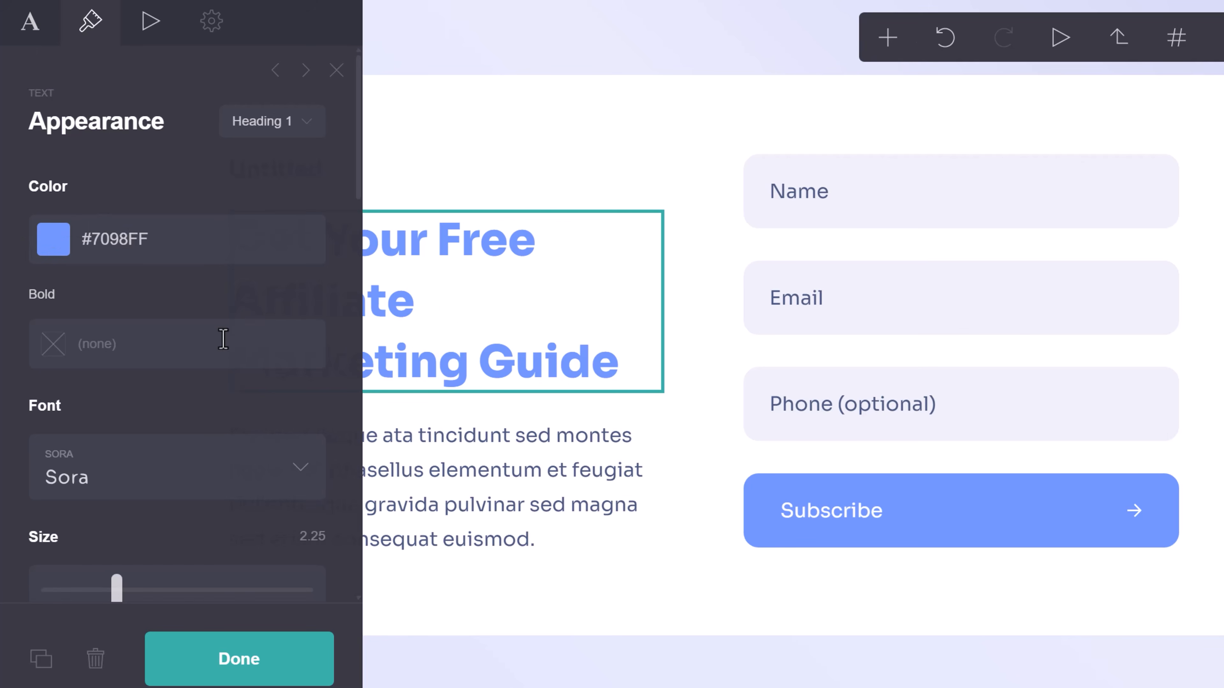
pyautogui.scroll(-3, 193, 386)
pyautogui.moveTo(117, 430); pyautogui.dragTo(103, 432)
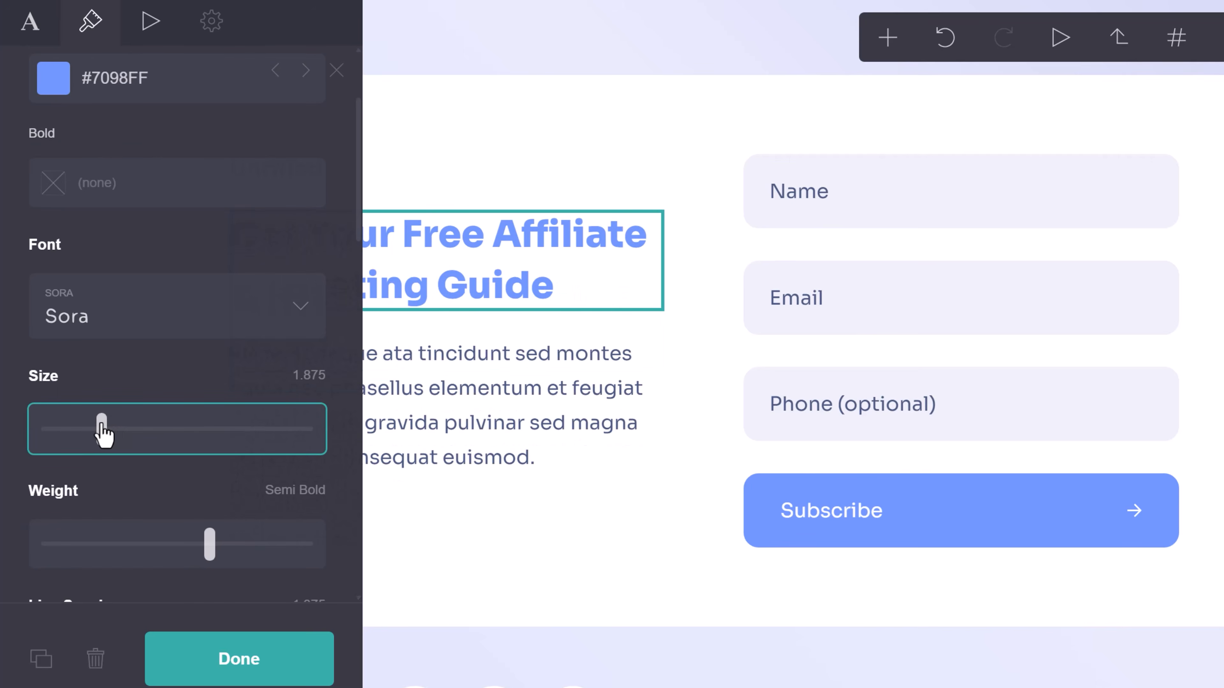
pyautogui.click(308, 381)
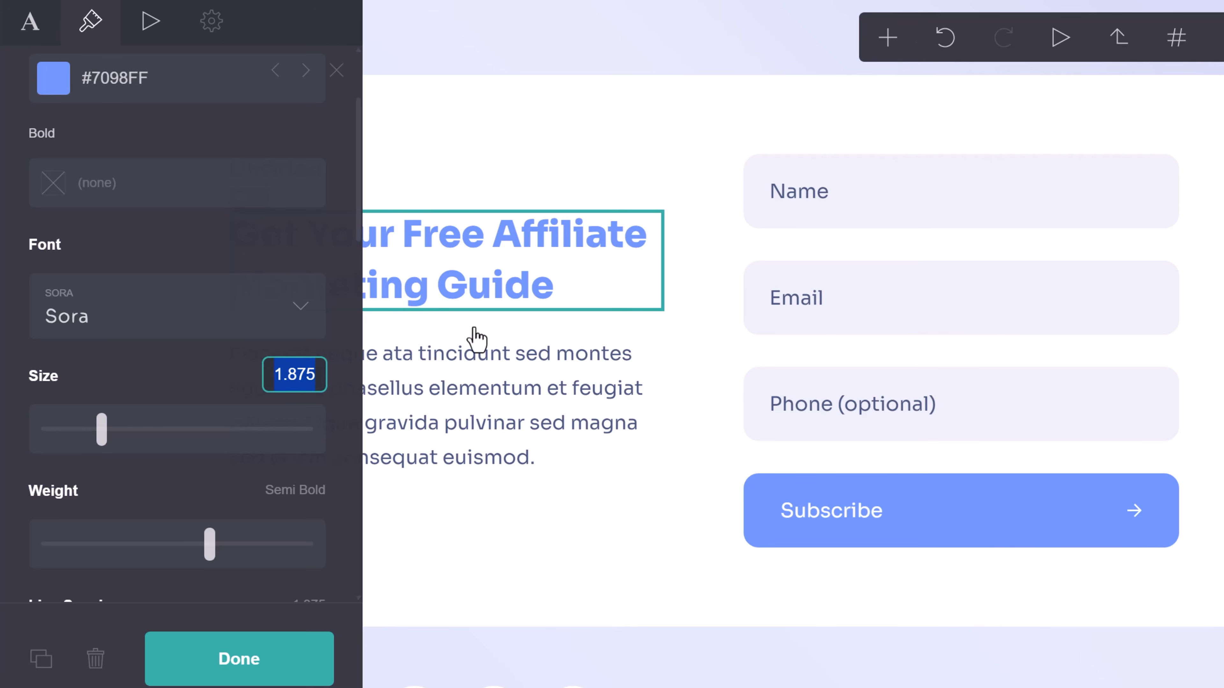
pyautogui.moveTo(103, 429); pyautogui.dragTo(103, 456)
pyautogui.click(318, 374)
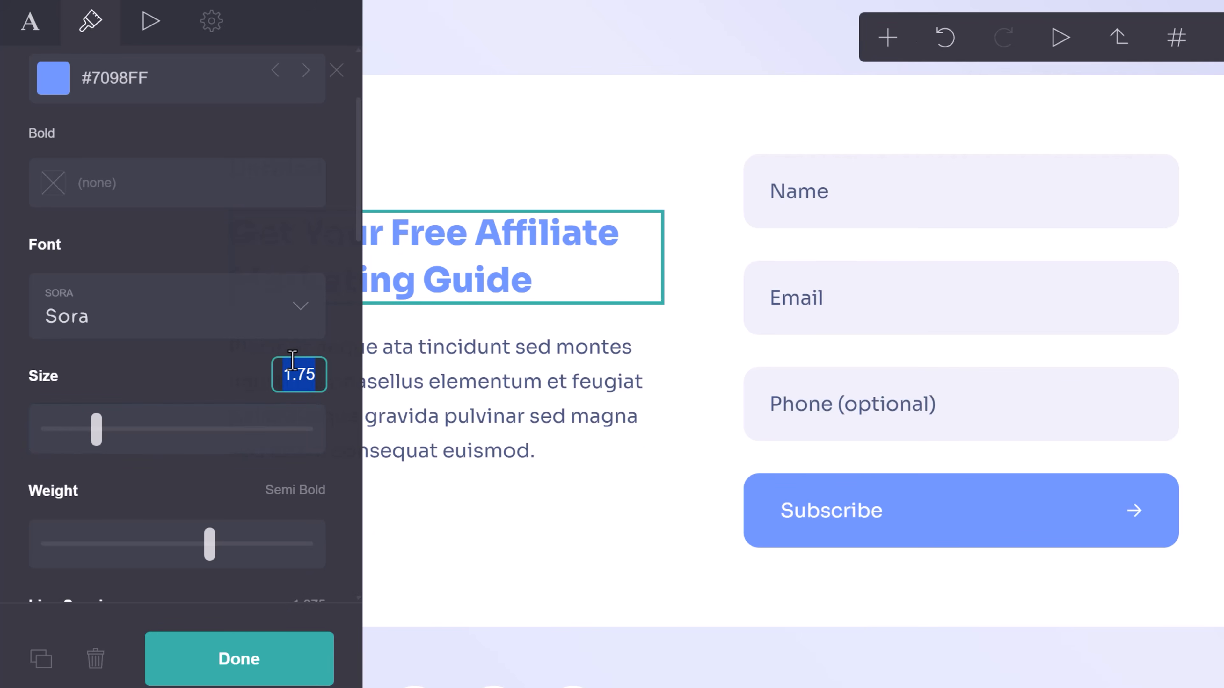
pyautogui.write('1.875')
pyautogui.press('Return')
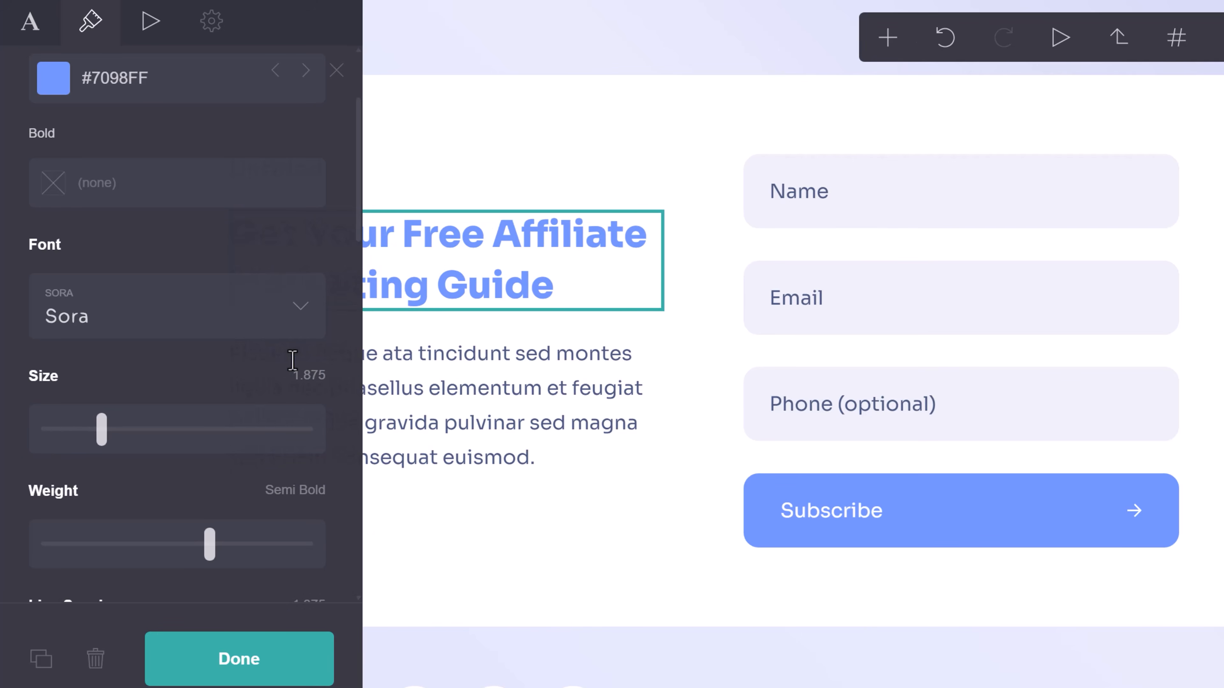
# Set the heading weight to Bold and its letter spacing to 0.
pyautogui.scroll(-2, 213, 500)
pyautogui.moveTo(210, 462); pyautogui.dragTo(243, 464)
pyautogui.scroll(-3, 183, 519)
pyautogui.moveTo(142, 413)
pyautogui.mouseDown()
pyautogui.moveTo(177, 413)
pyautogui.moveTo(139, 433)
pyautogui.mouseUp()
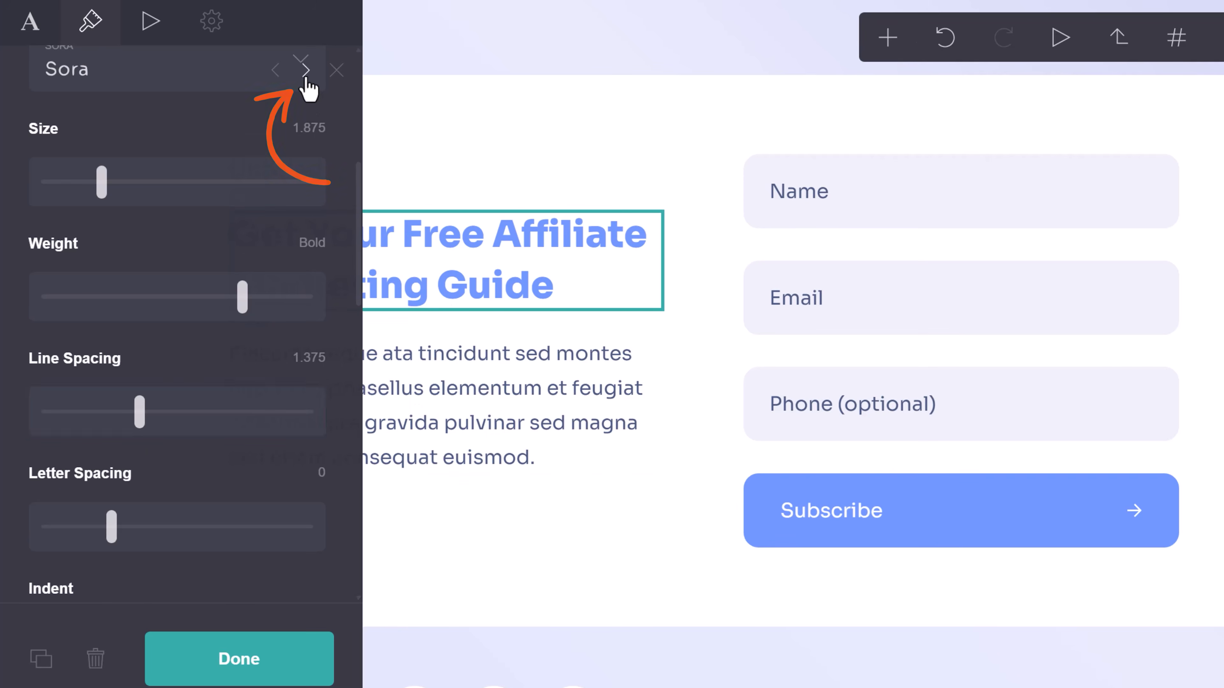
pyautogui.click(339, 90)
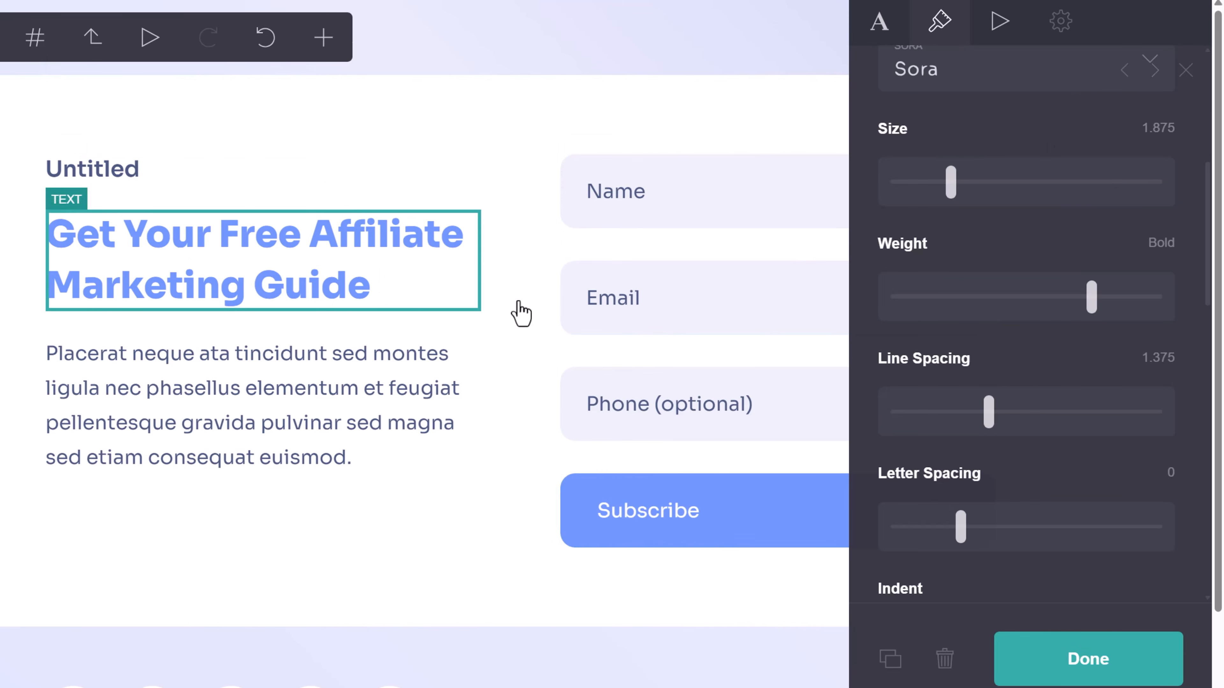
pyautogui.moveTo(961, 526)
pyautogui.mouseDown()
pyautogui.moveTo(999, 530)
pyautogui.moveTo(952, 544)
pyautogui.mouseUp()
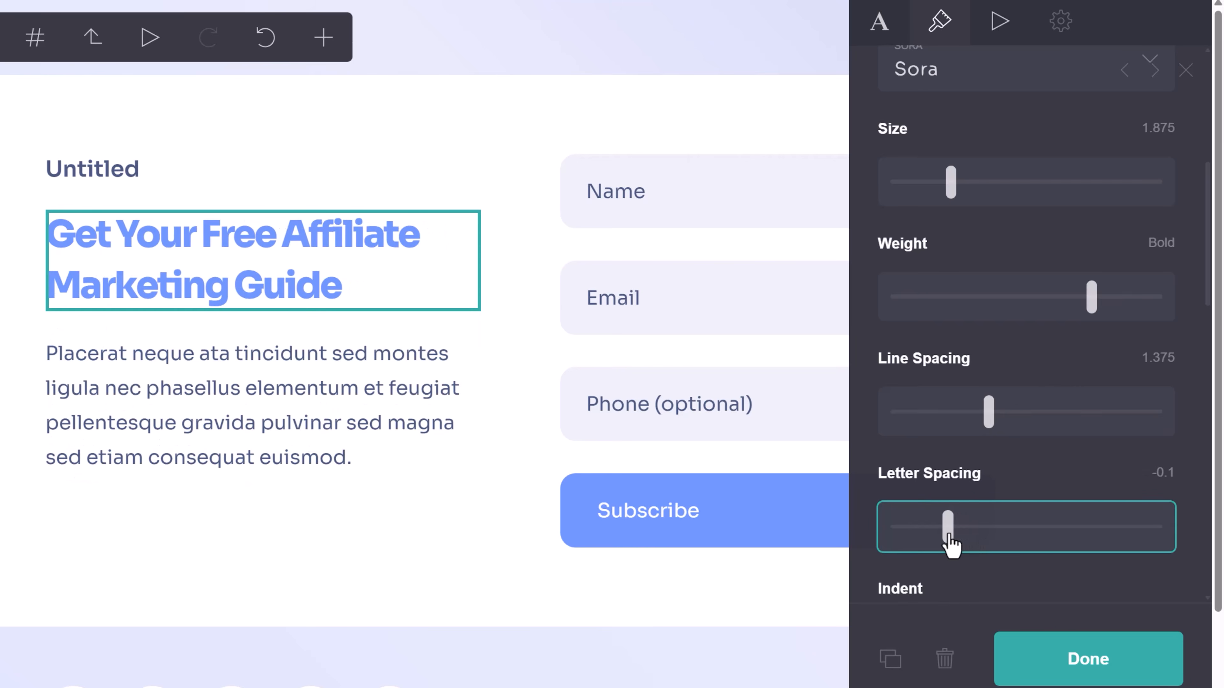
pyautogui.click(1162, 470)
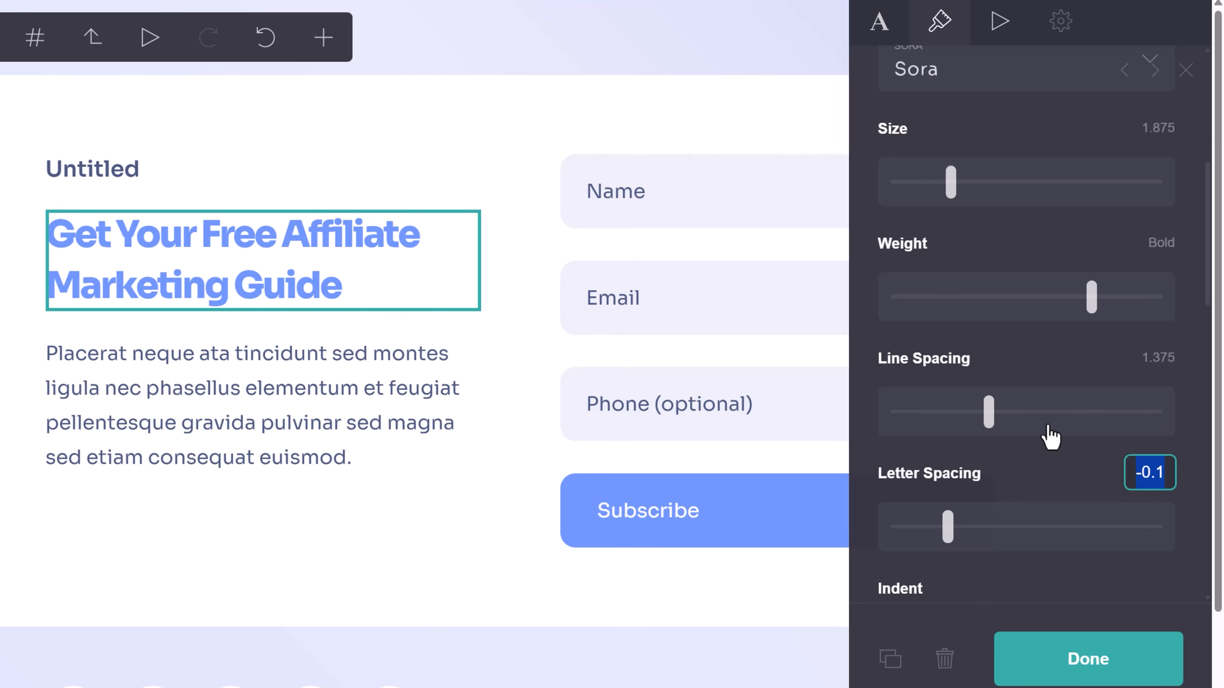
pyautogui.write('0')
pyautogui.press('Return')
# Reset the heading's indent and review the remaining appearance settings.
pyautogui.scroll(-6, 1049, 428)
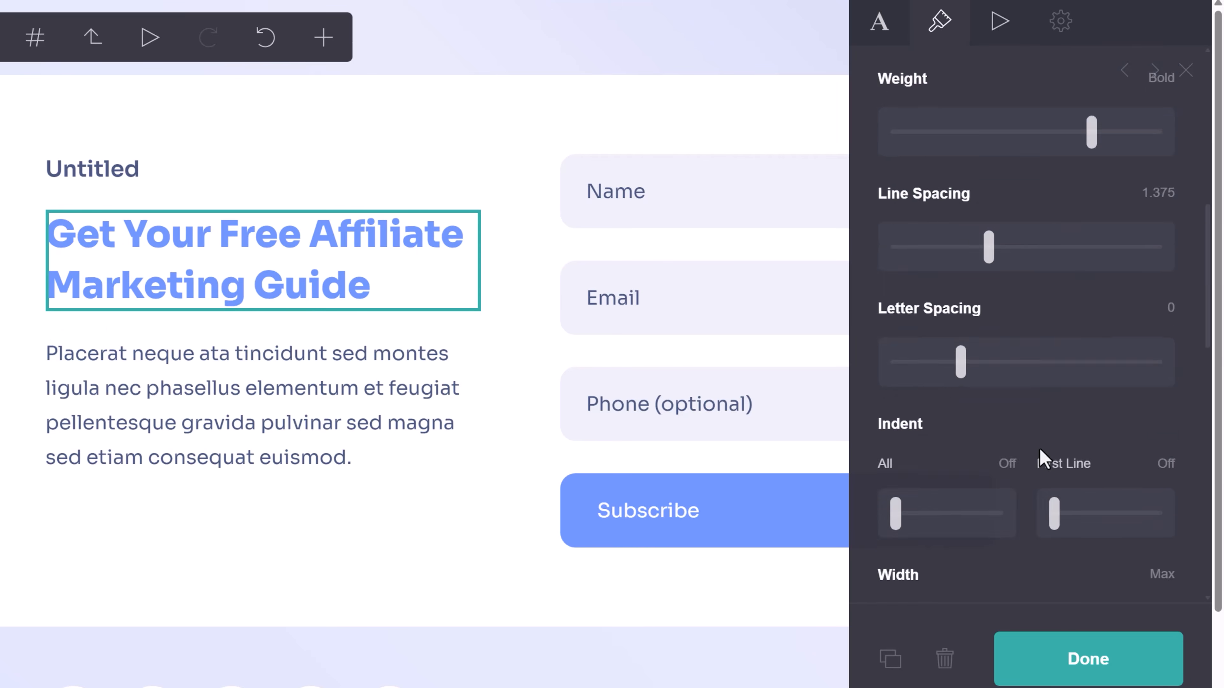
pyautogui.moveTo(894, 350); pyautogui.dragTo(891, 381)
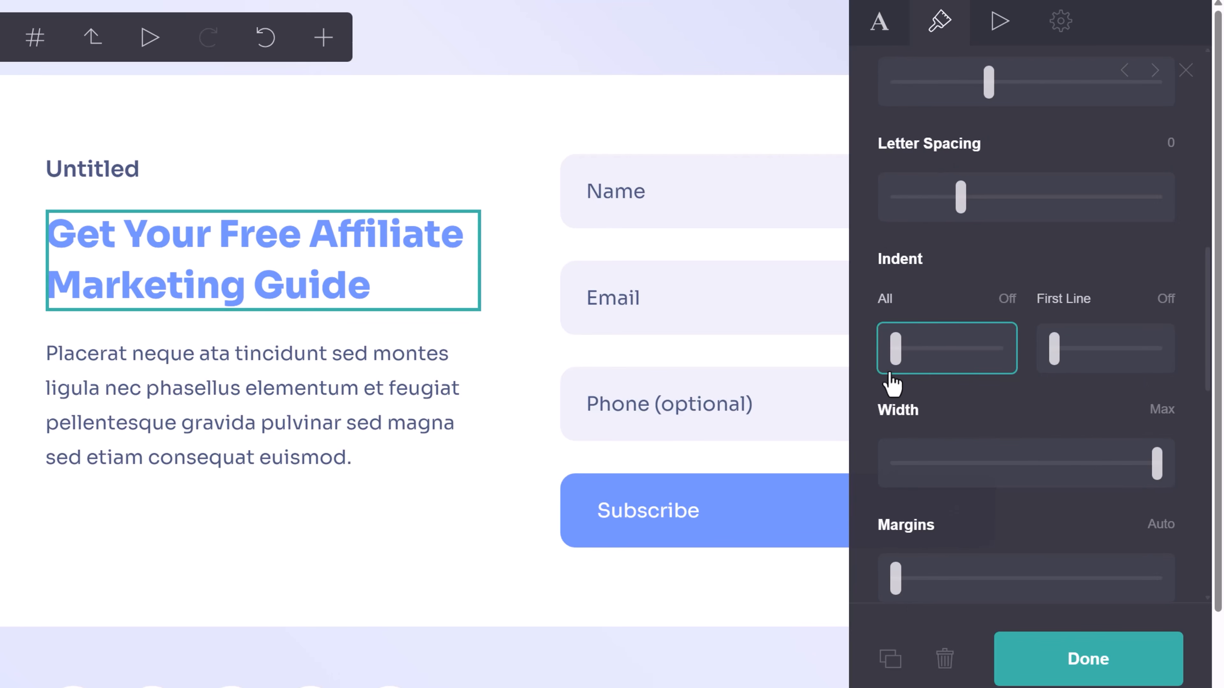
pyautogui.scroll(-5, 1016, 453)
pyautogui.scroll(-8, 981, 501)
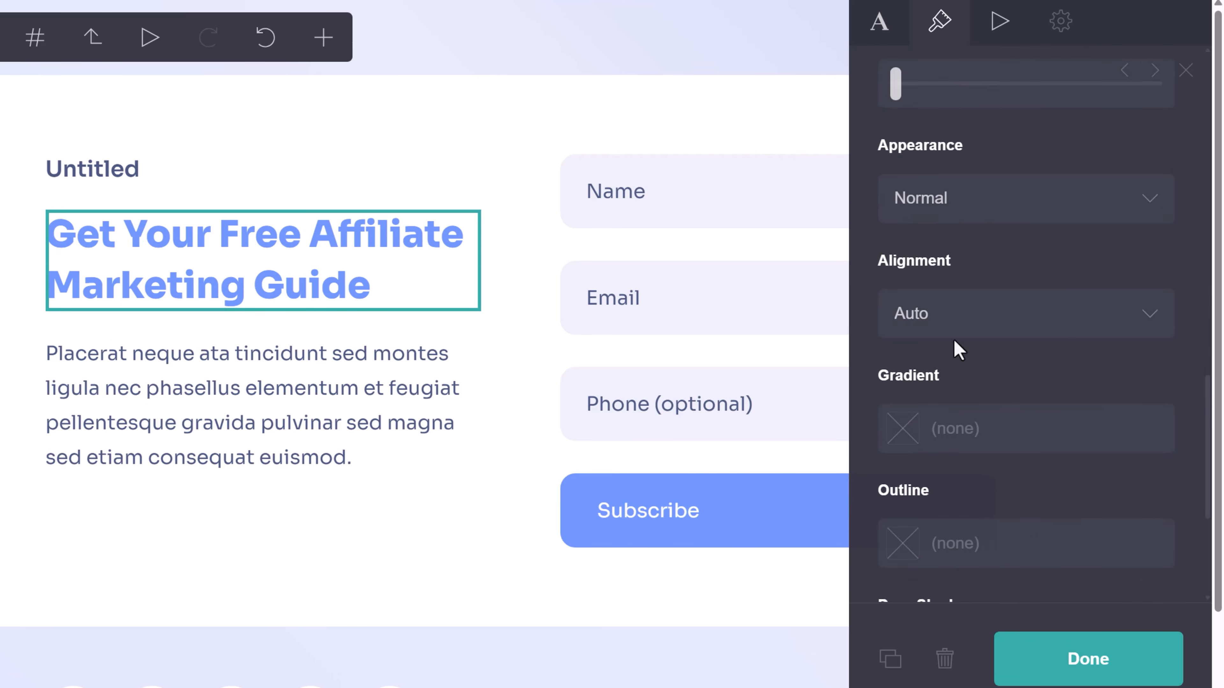
pyautogui.scroll(20, 1022, 531)
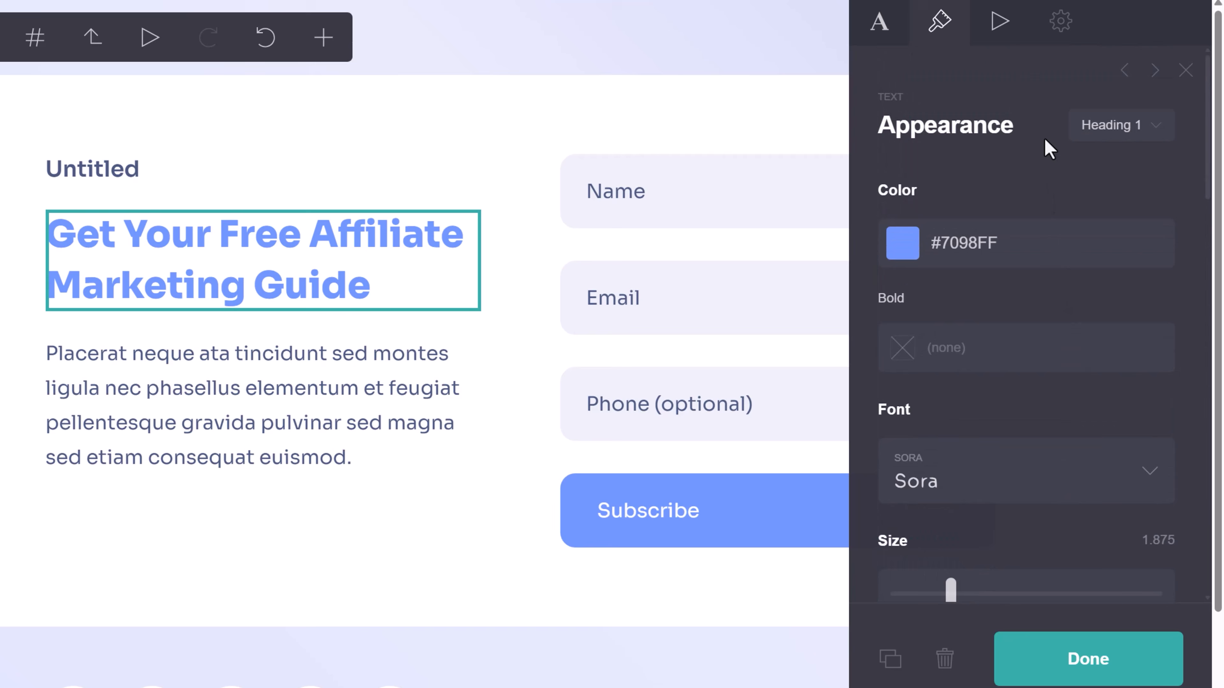
# Give the headline the Heading 1 text style after trying Title.
pyautogui.click(1120, 128)
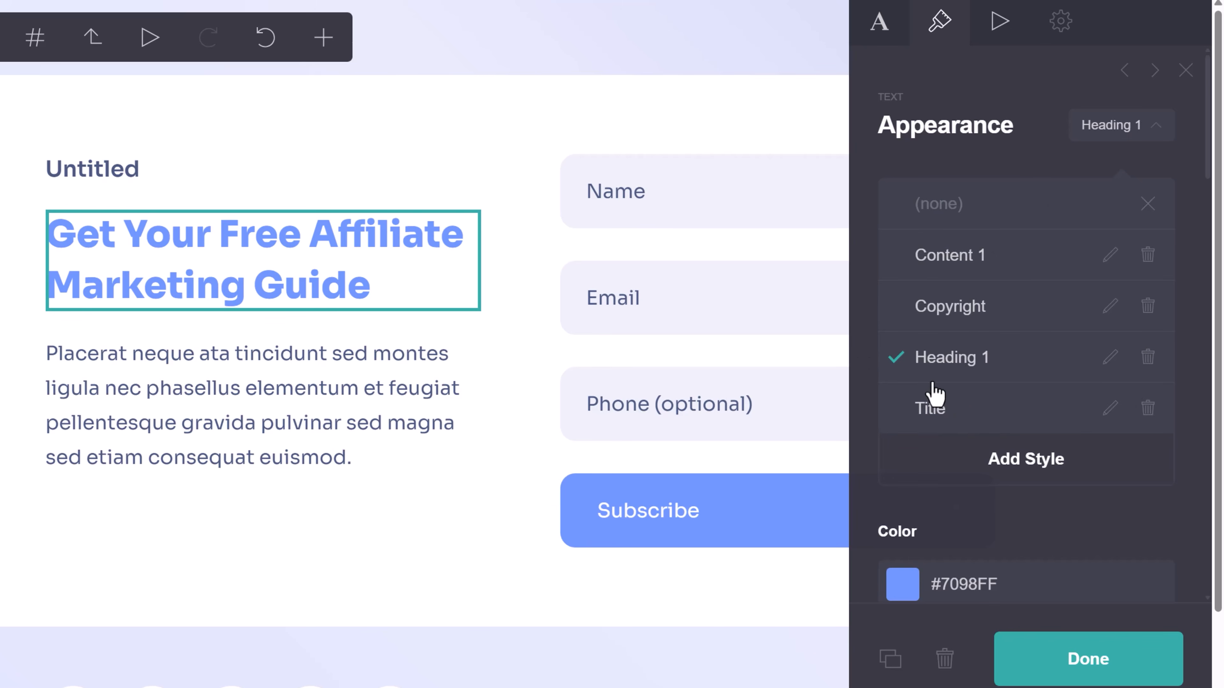
pyautogui.click(947, 420)
pyautogui.scroll(-15, 971, 323)
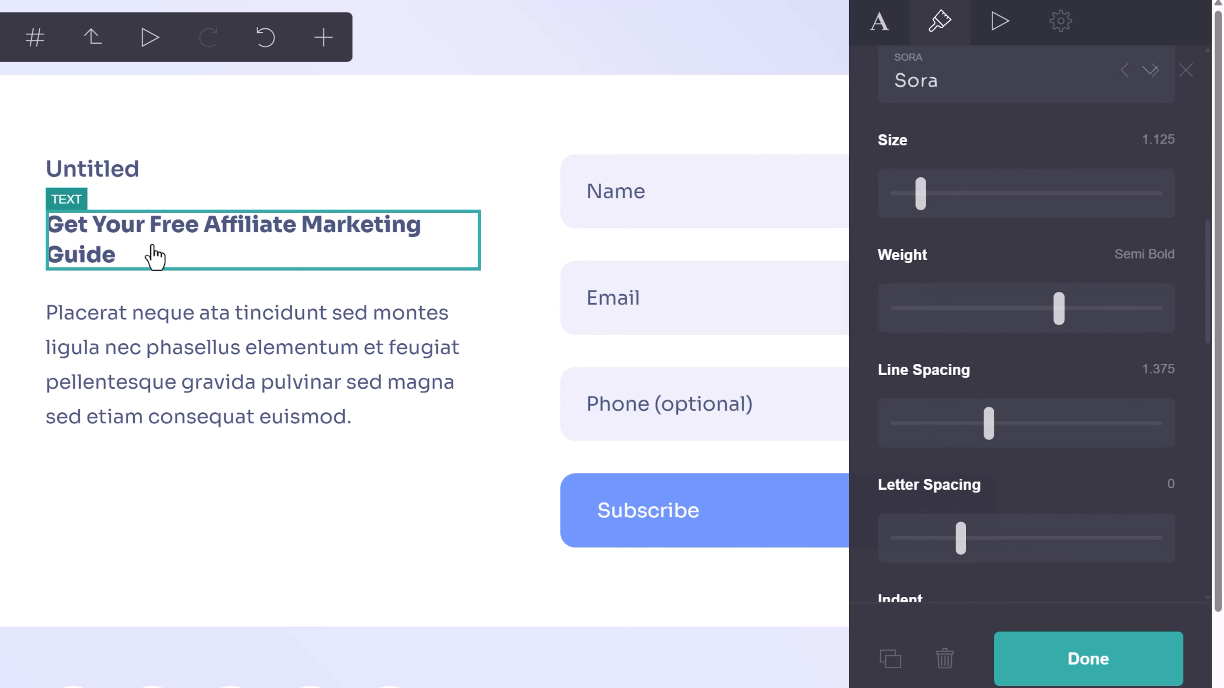
pyautogui.scroll(-2, 1062, 399)
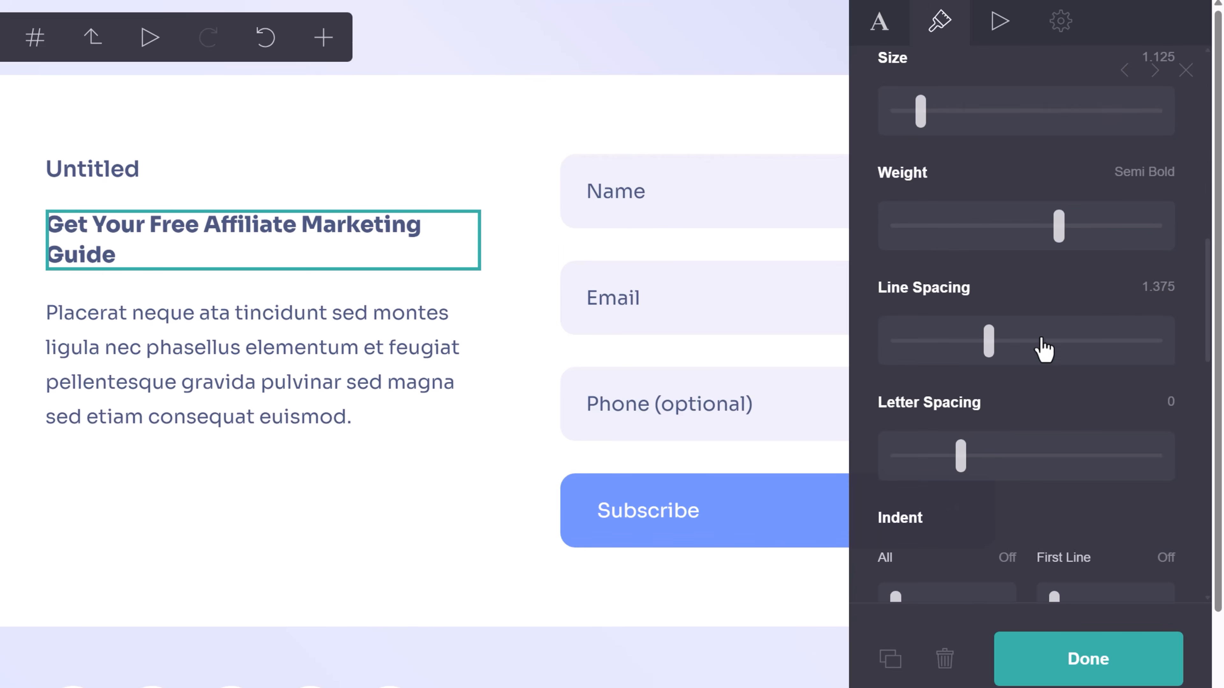
pyautogui.scroll(18, 1041, 343)
pyautogui.scroll(2, 1017, 145)
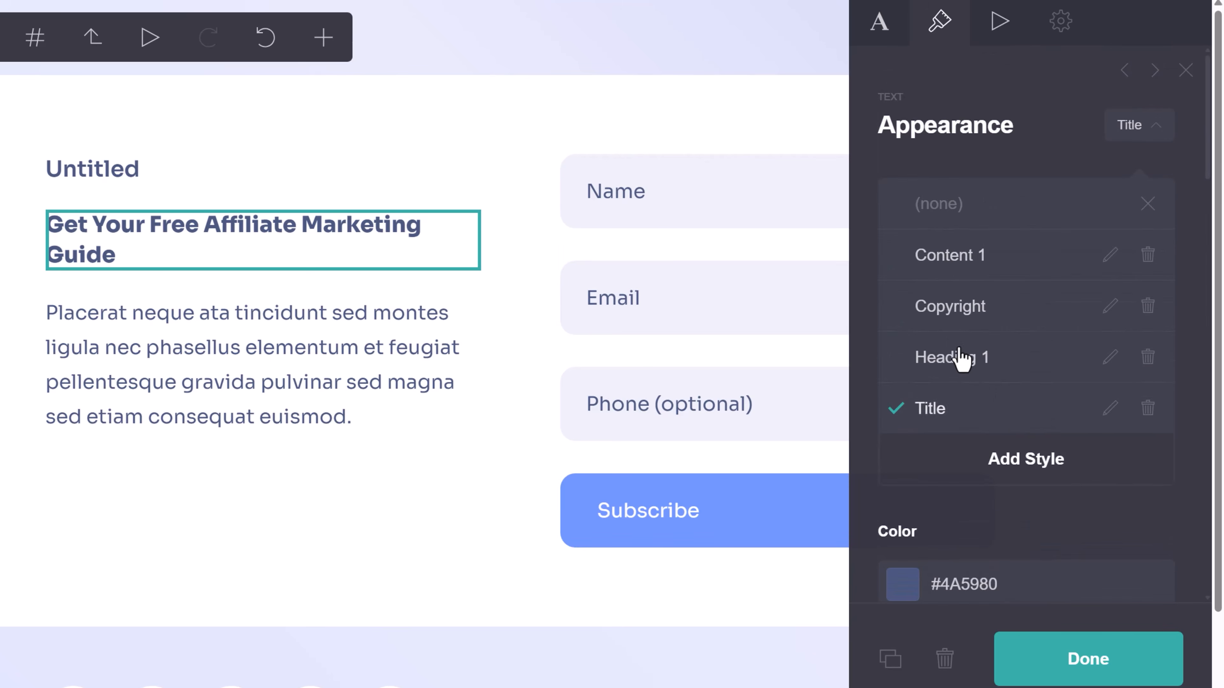
pyautogui.click(932, 362)
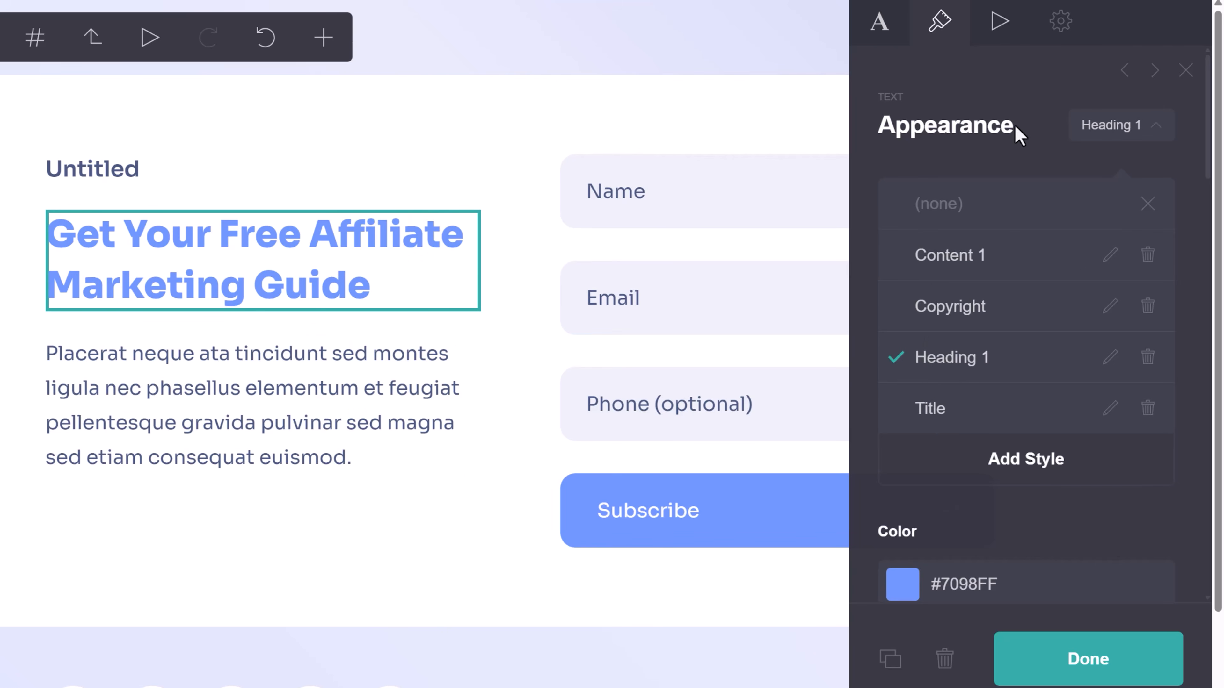
pyautogui.click(1058, 672)
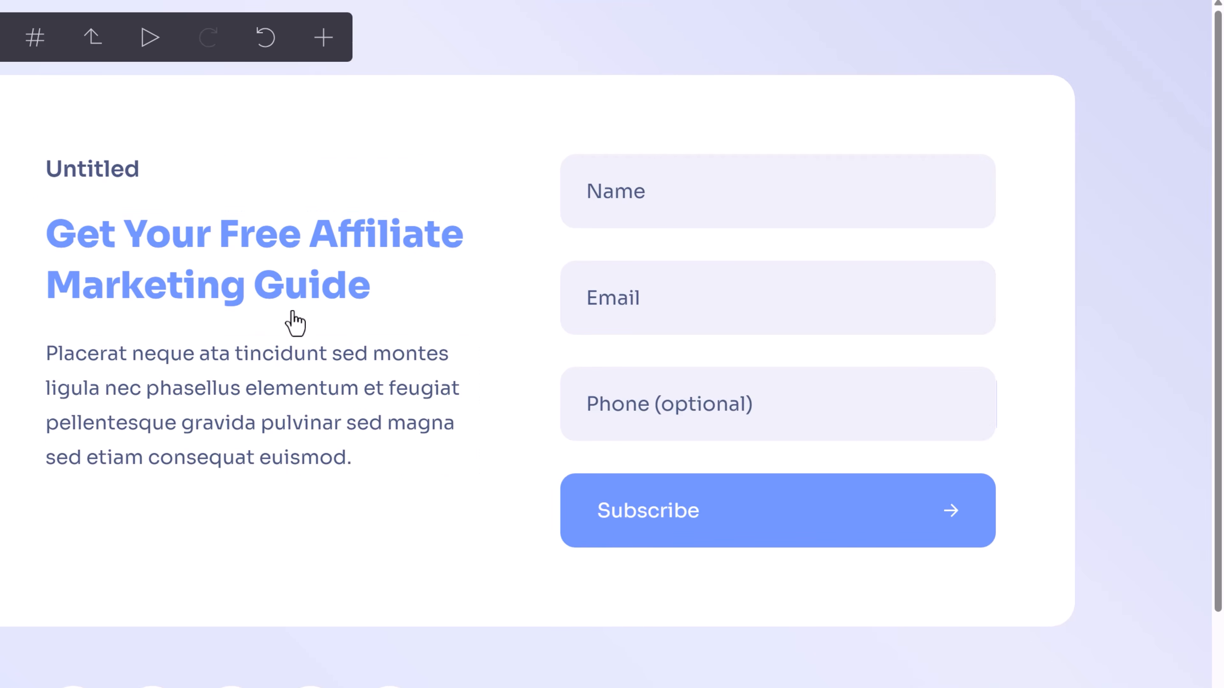
# Delete the small Untitled text element above the heading.
pyautogui.click(125, 169)
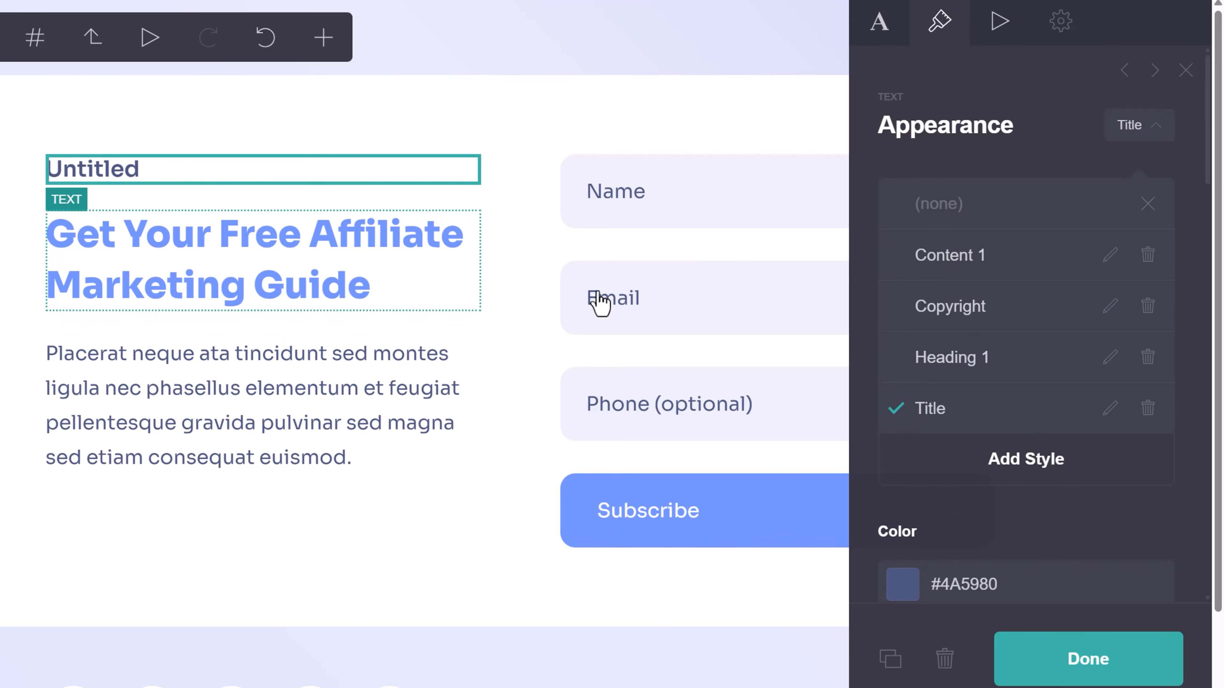
pyautogui.click(944, 659)
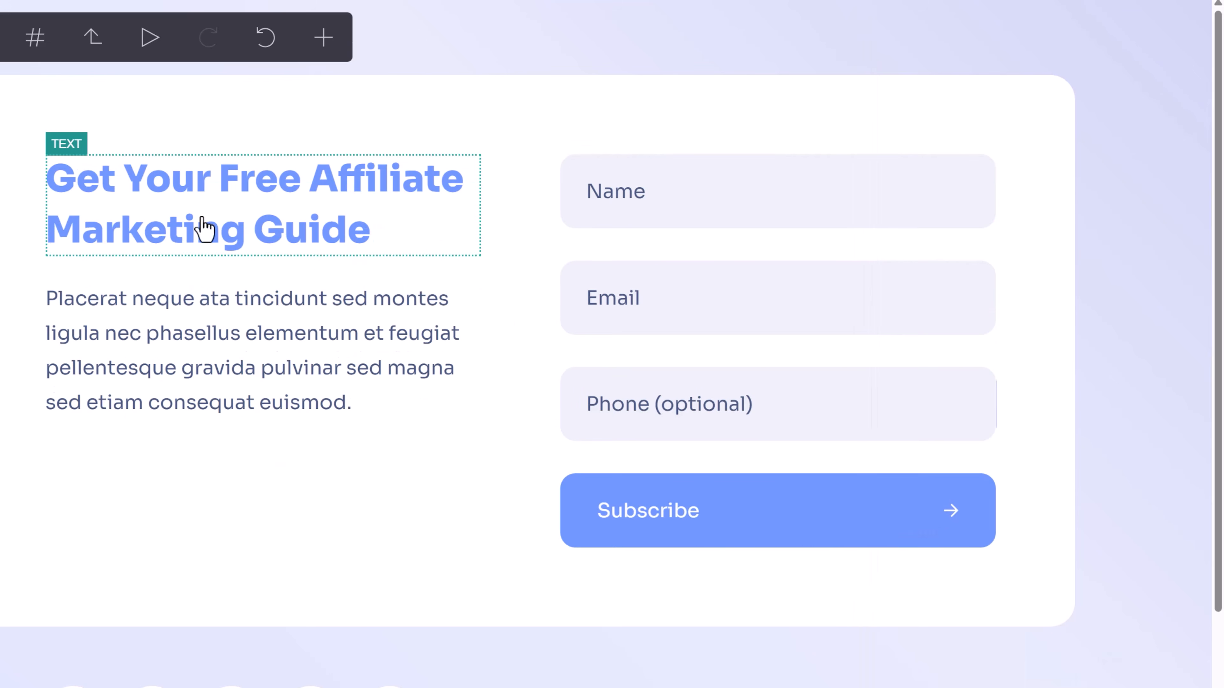
pyautogui.click(241, 328)
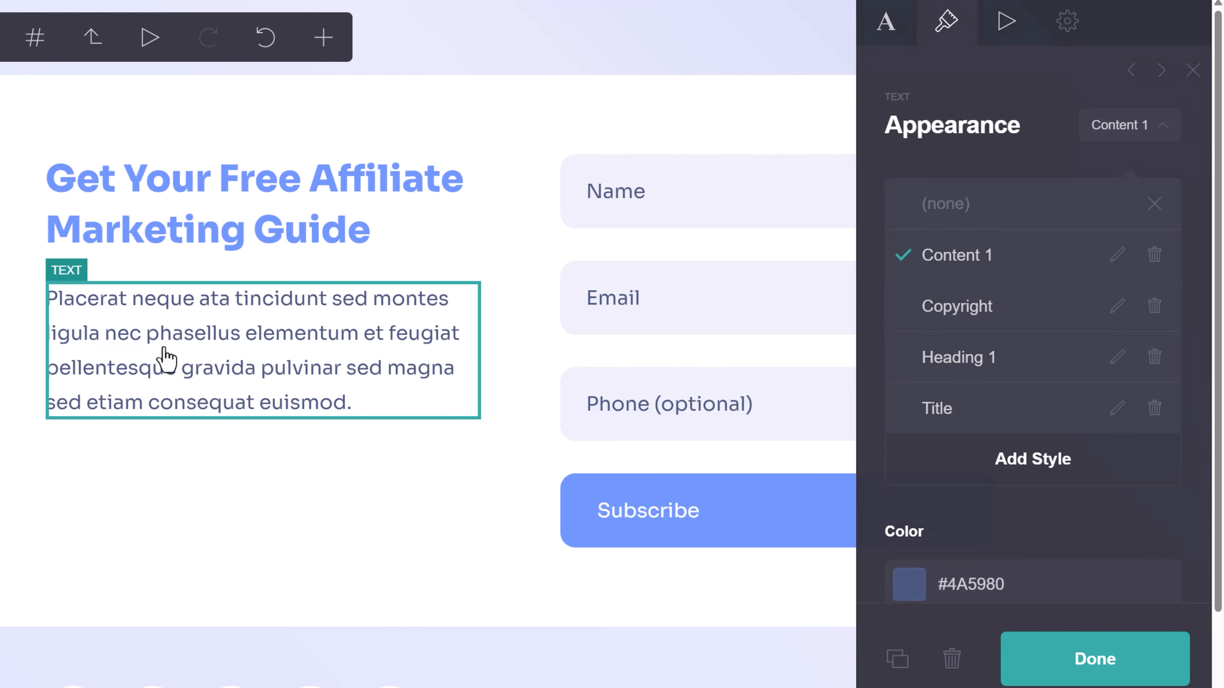
# Replace the placeholder paragraph with copy offering a free affiliate marketing guide for name and email.
pyautogui.click(880, 24)
pyautogui.tripleClick(962, 264)
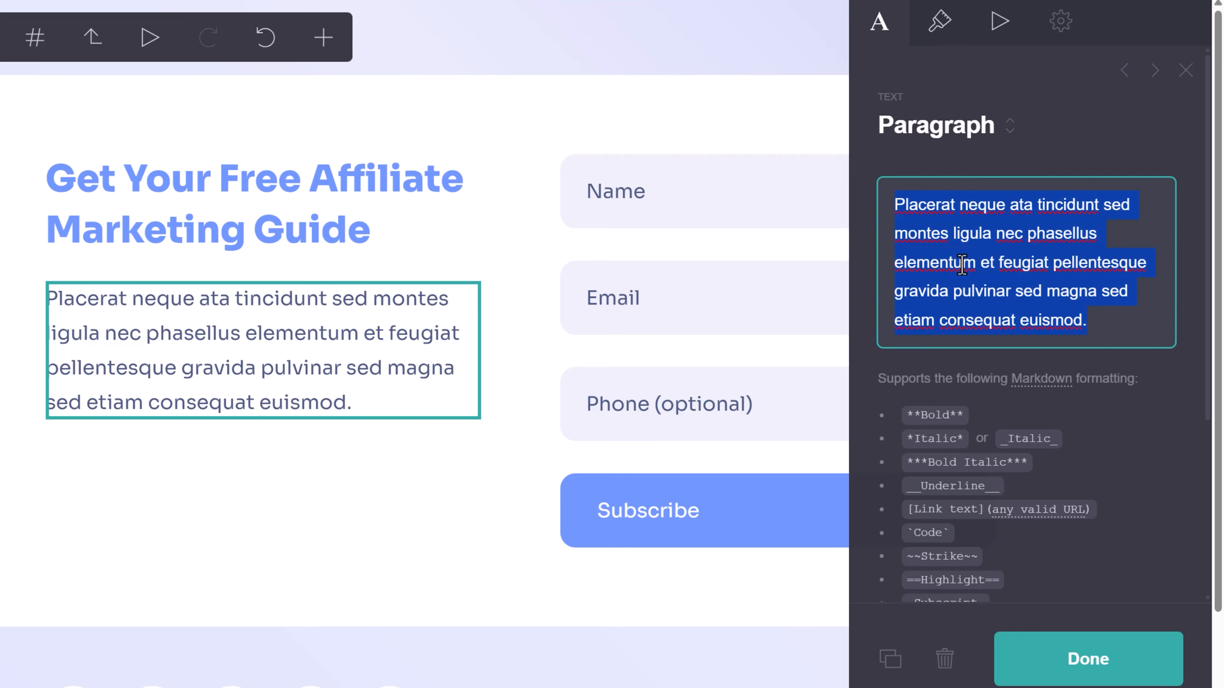
pyautogui.write('Enter ')
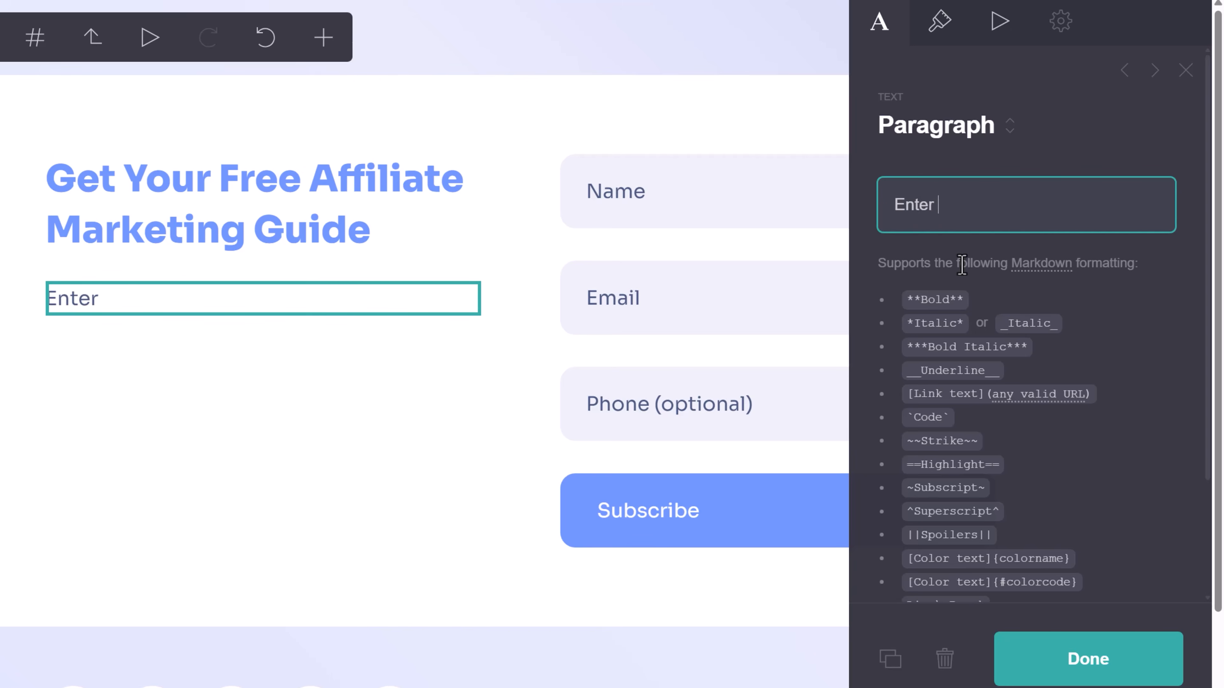
pyautogui.write('your name and email and')
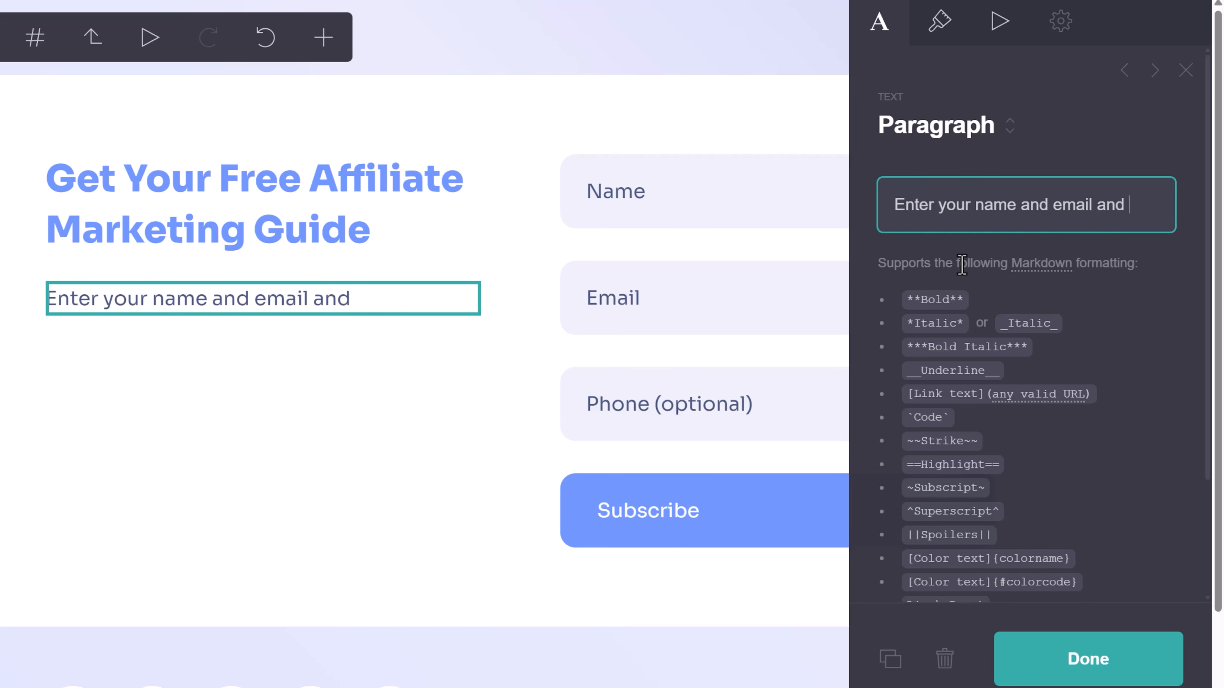
pyautogui.write(" I'll send you my free guide on a")
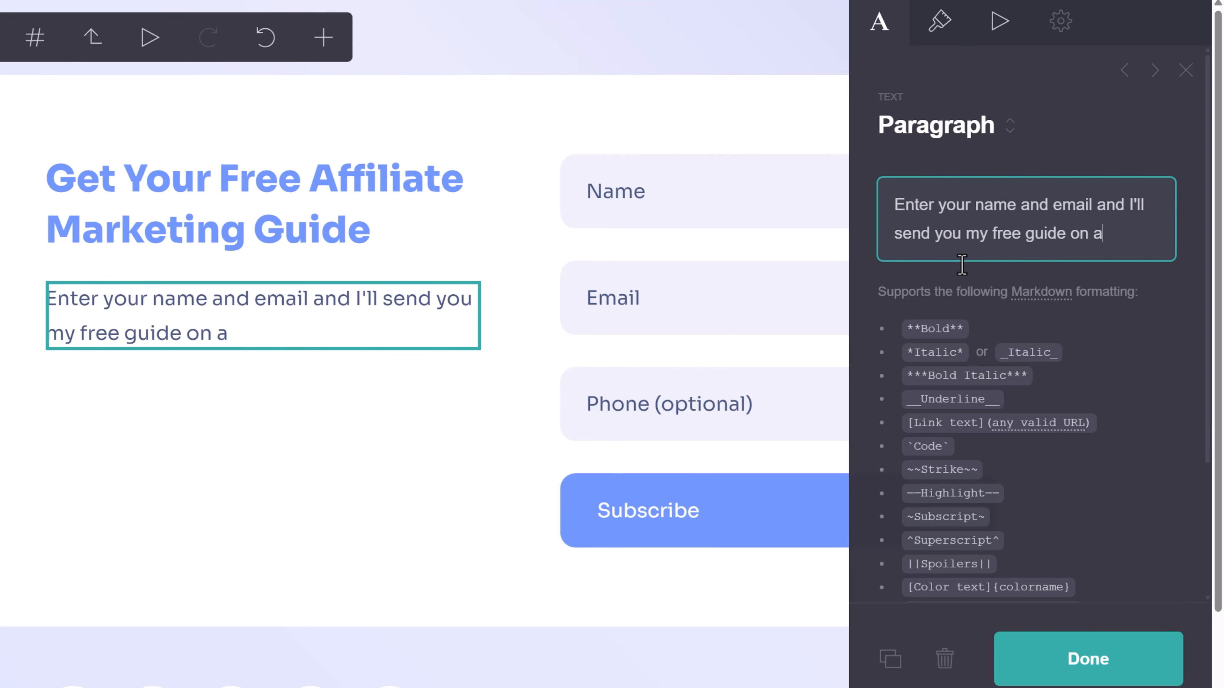
pyautogui.write('ffiliate marketing to ')
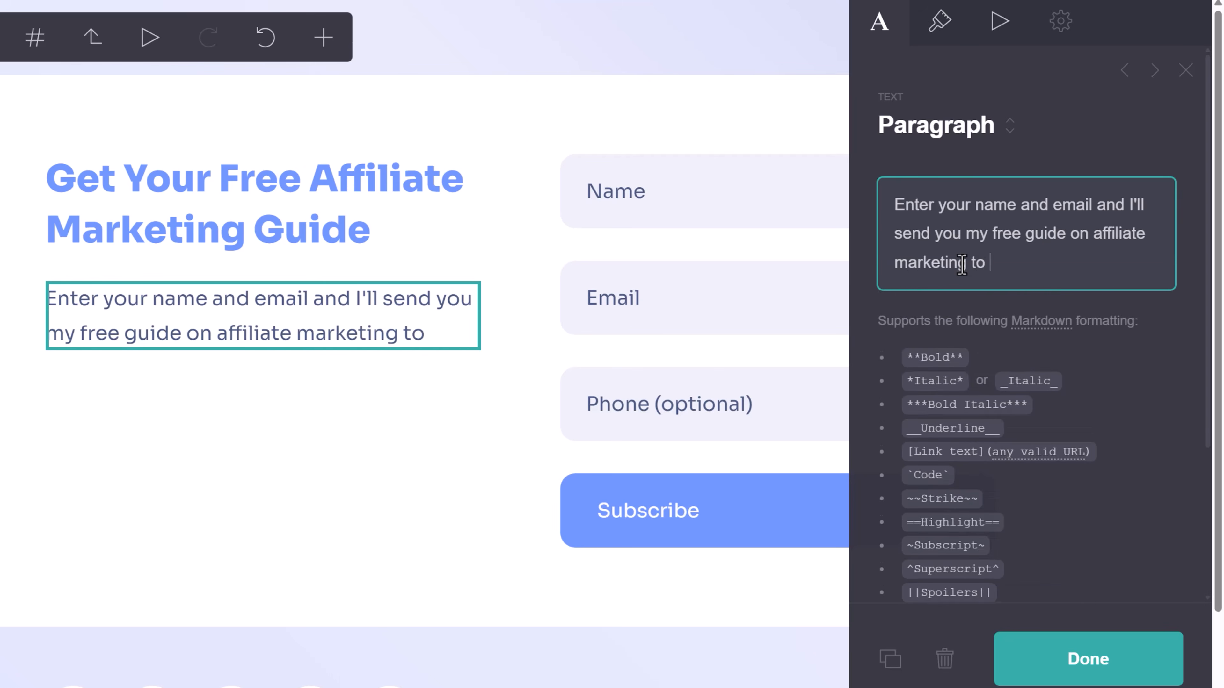
pyautogui.write('show you what it')
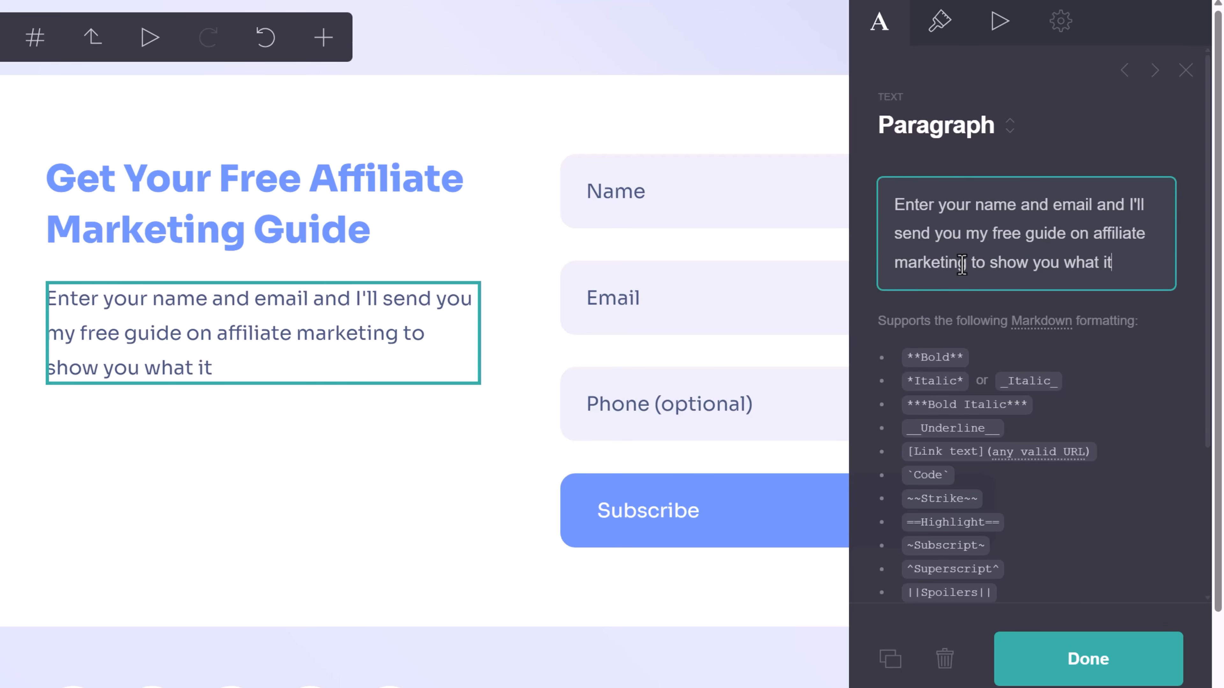
pyautogui.write(' is and how you s')
pyautogui.press('BackSpace')
pyautogui.write('can')
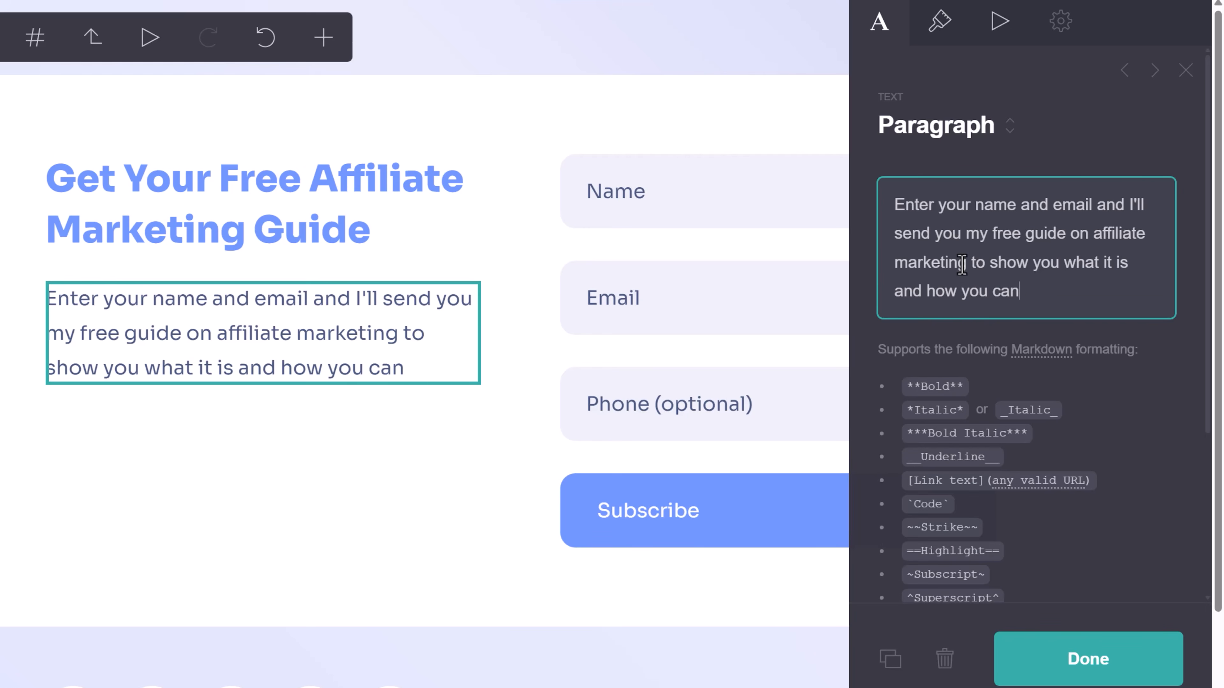
pyautogui.write(' start making money with it TODAY.')
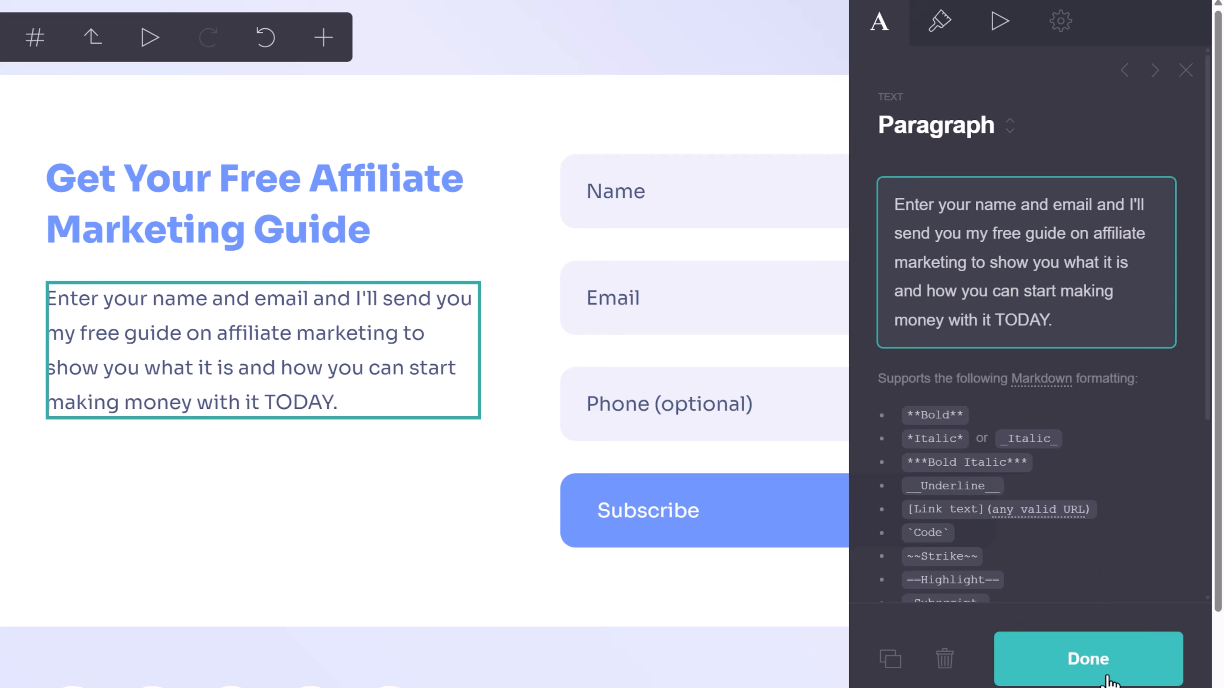
pyautogui.click(1085, 672)
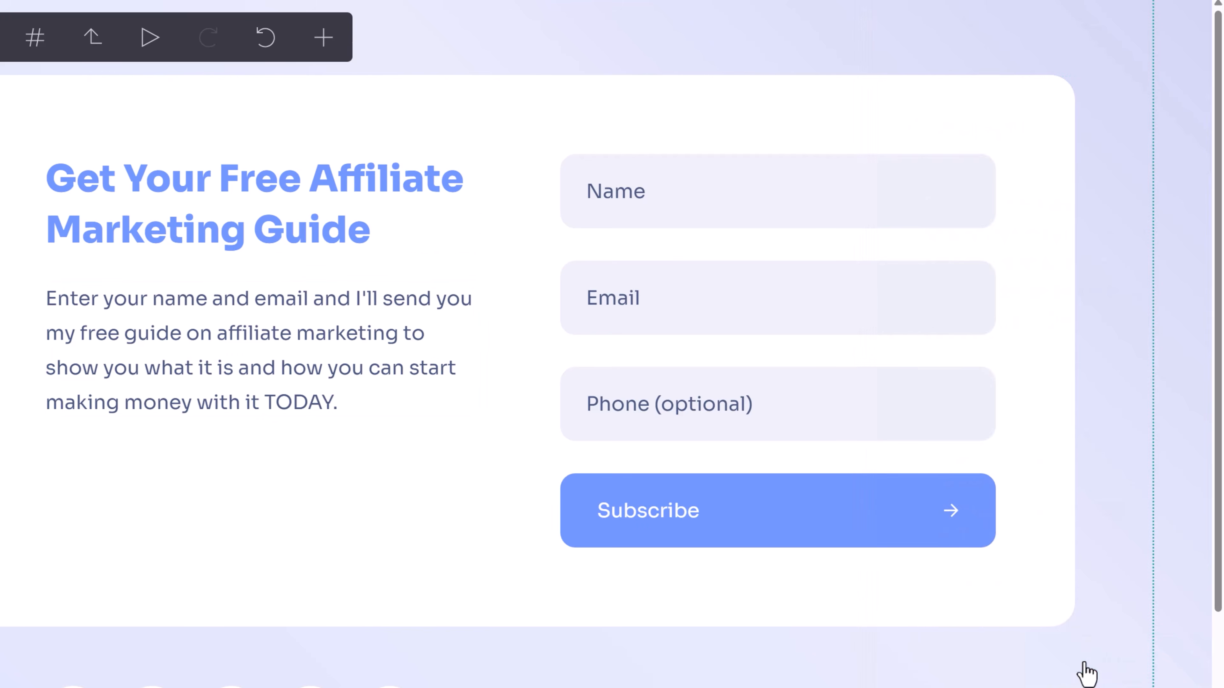
# Look over the rewritten paragraph's appearance settings, then dismiss them.
pyautogui.click(212, 348)
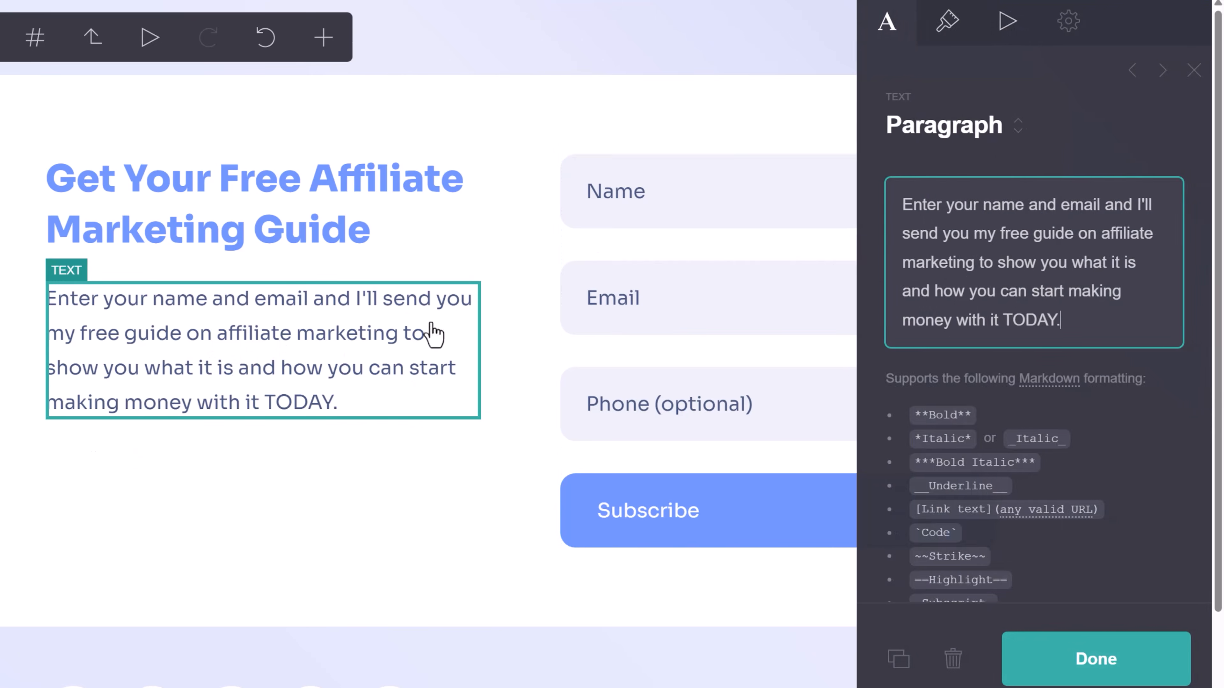
pyautogui.click(937, 24)
pyautogui.scroll(-10, 1043, 459)
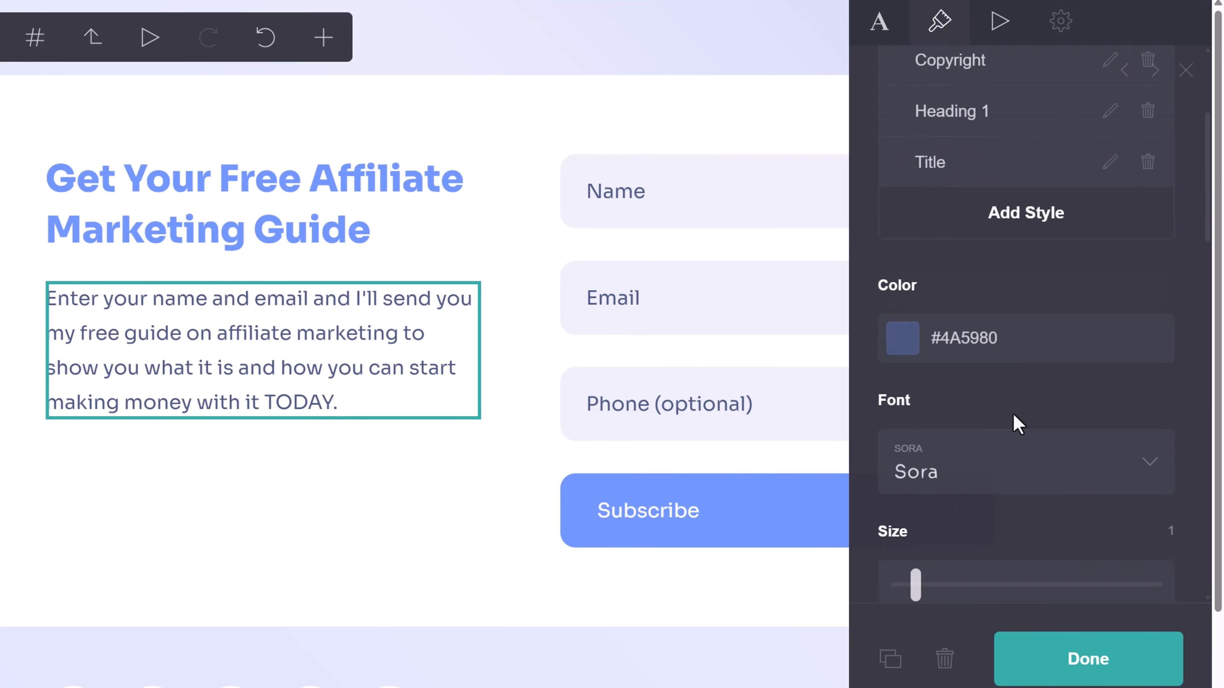
pyautogui.scroll(-5, 991, 253)
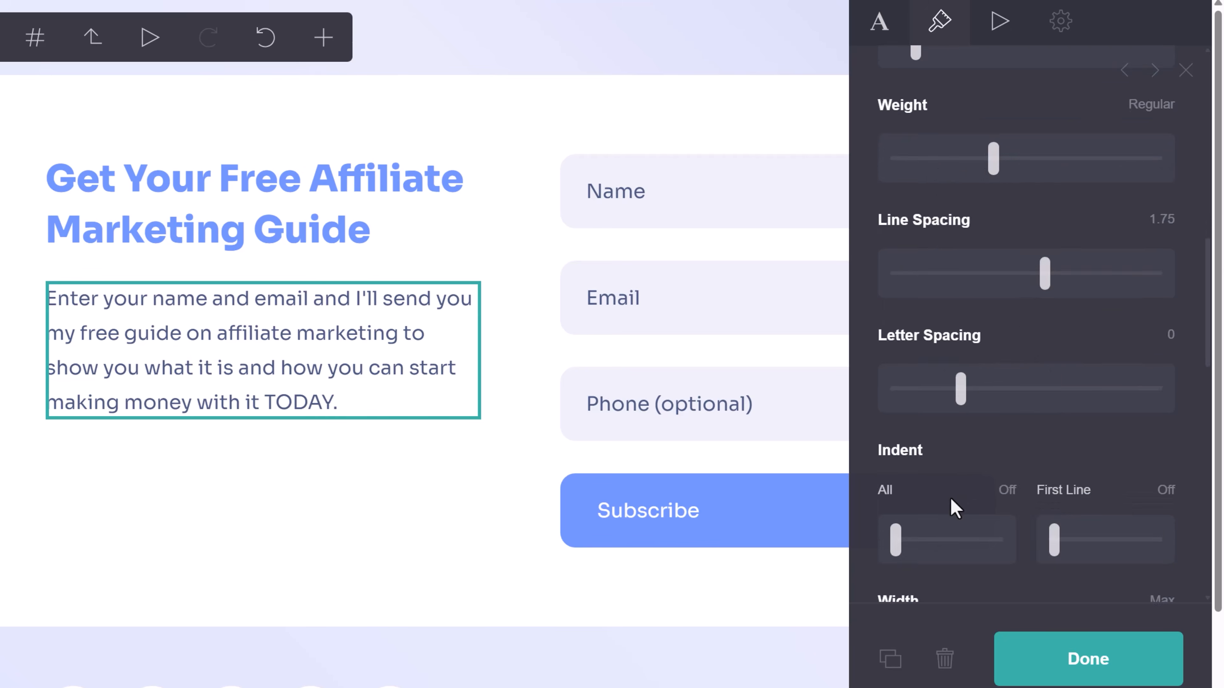
pyautogui.scroll(10, 959, 320)
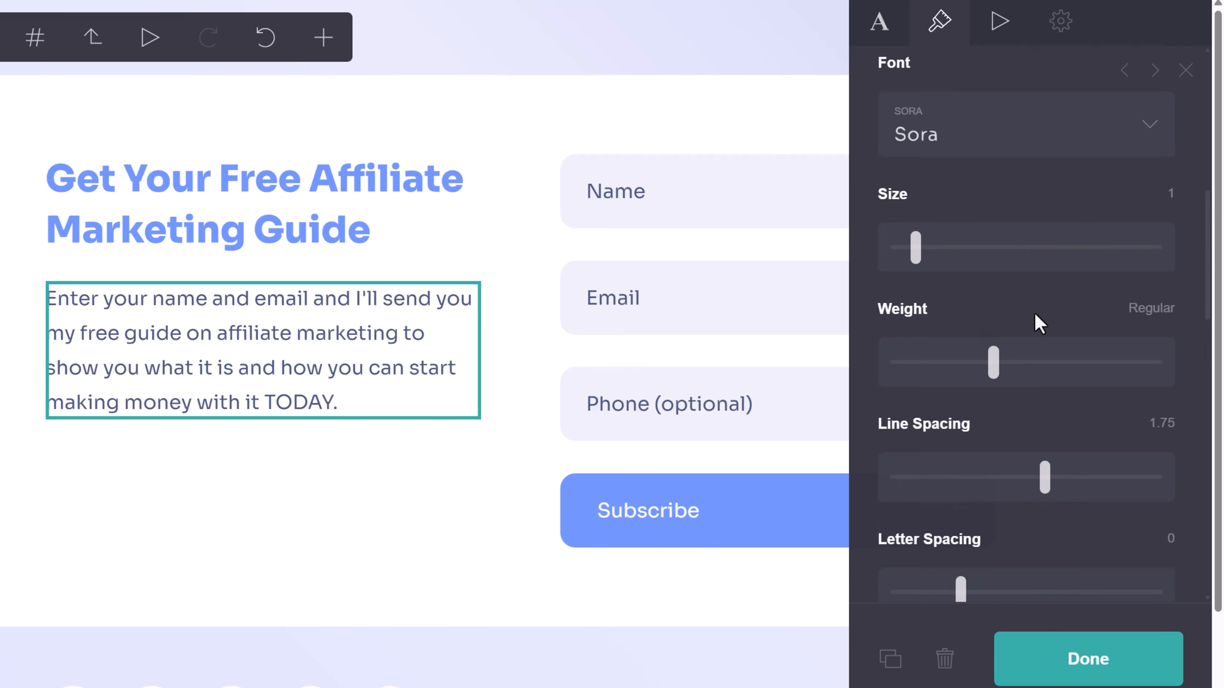
pyautogui.click(694, 98)
pyautogui.click(1186, 71)
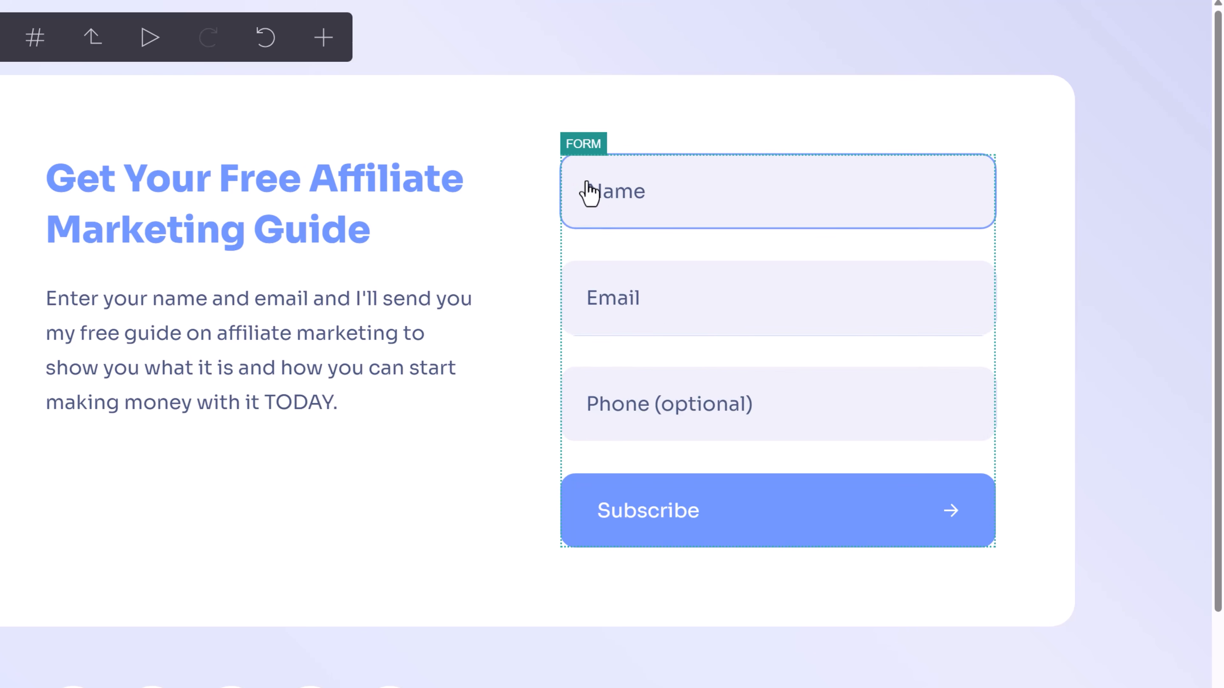
# Keep Name and Email checked, uncheck Phone Number, and check Require Consent in the form's fields.
pyautogui.click(656, 271)
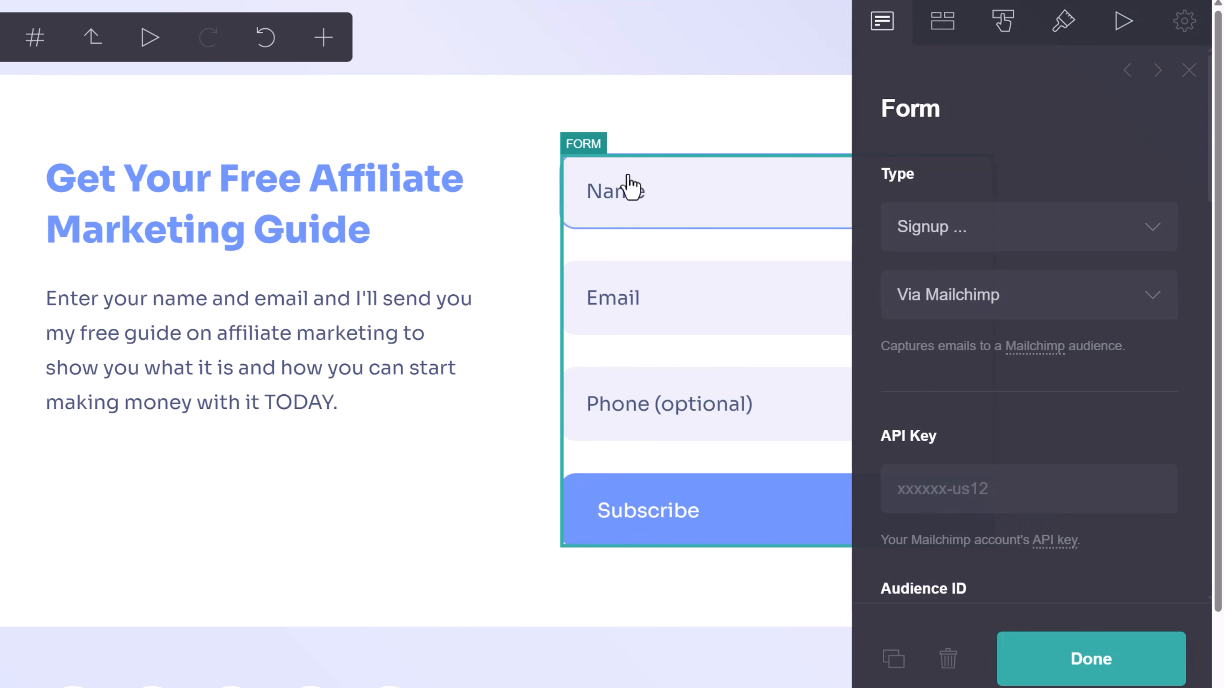
pyautogui.click(1126, 71)
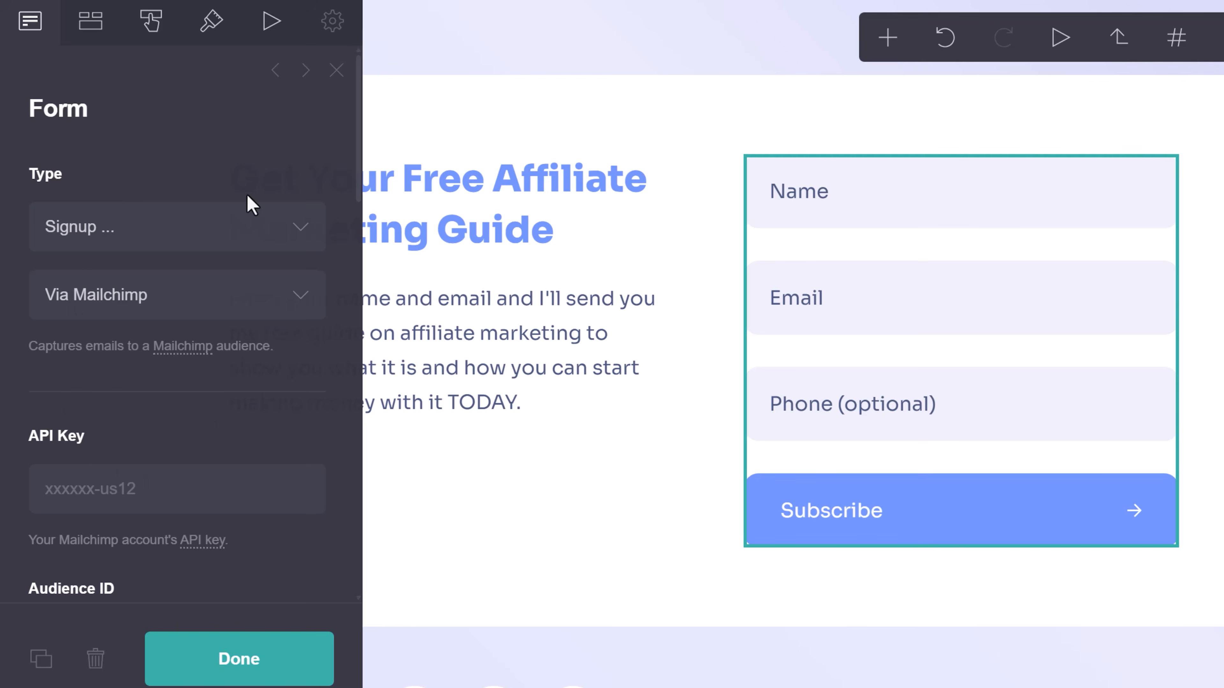
pyautogui.click(91, 21)
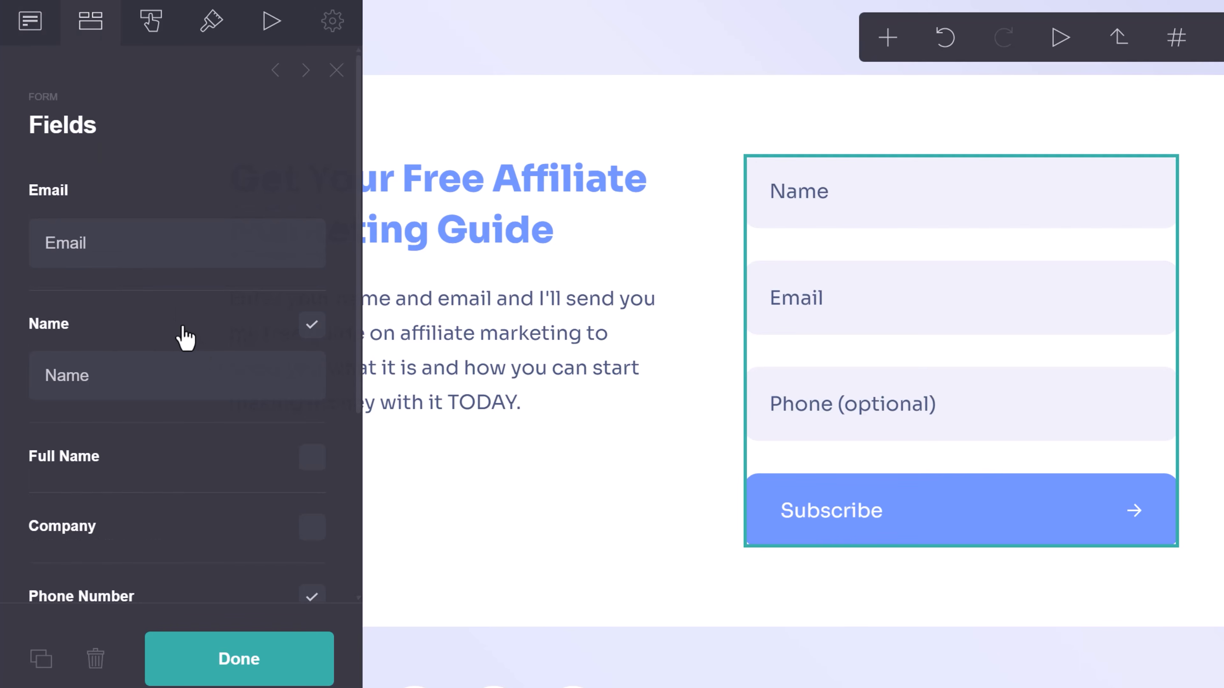
pyautogui.scroll(-2, 208, 398)
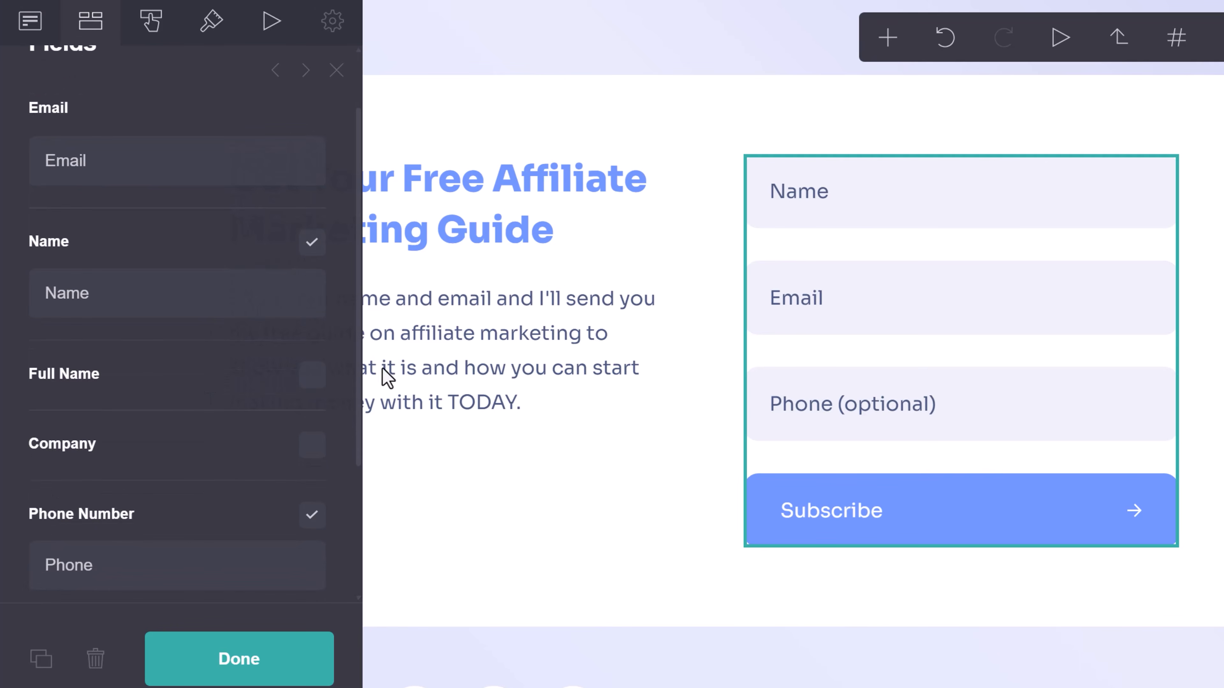
pyautogui.click(311, 244)
pyautogui.click(311, 243)
pyautogui.scroll(-2, 289, 458)
pyautogui.click(312, 435)
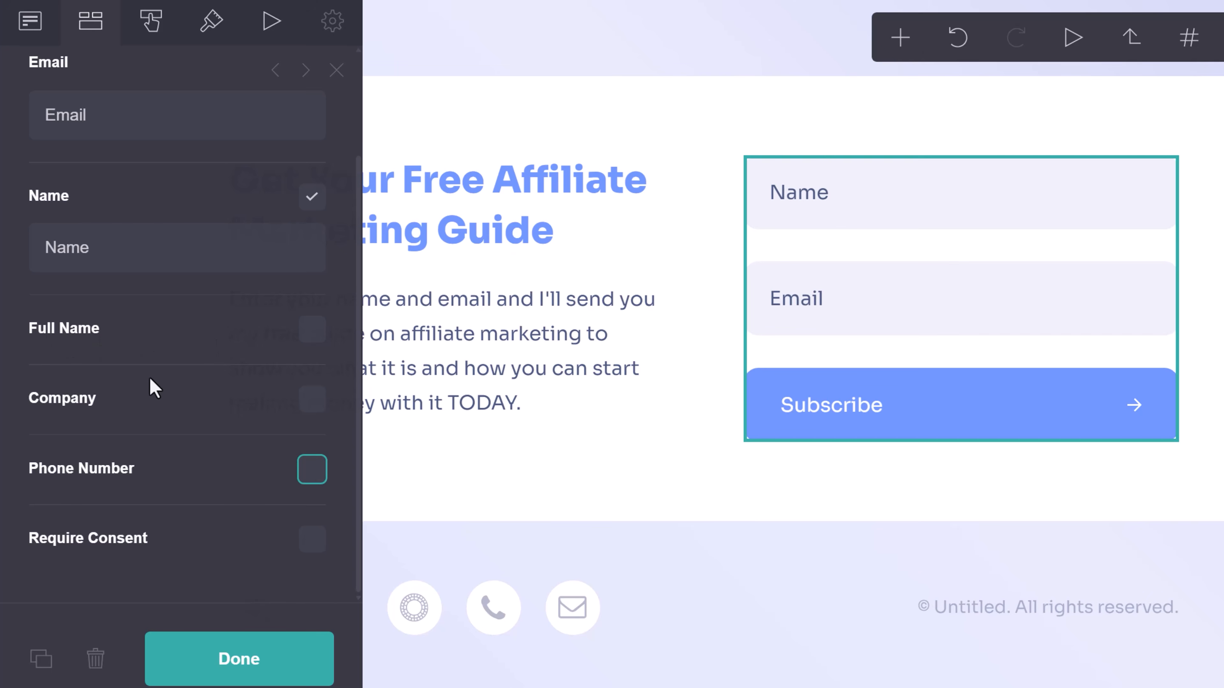
pyautogui.click(314, 551)
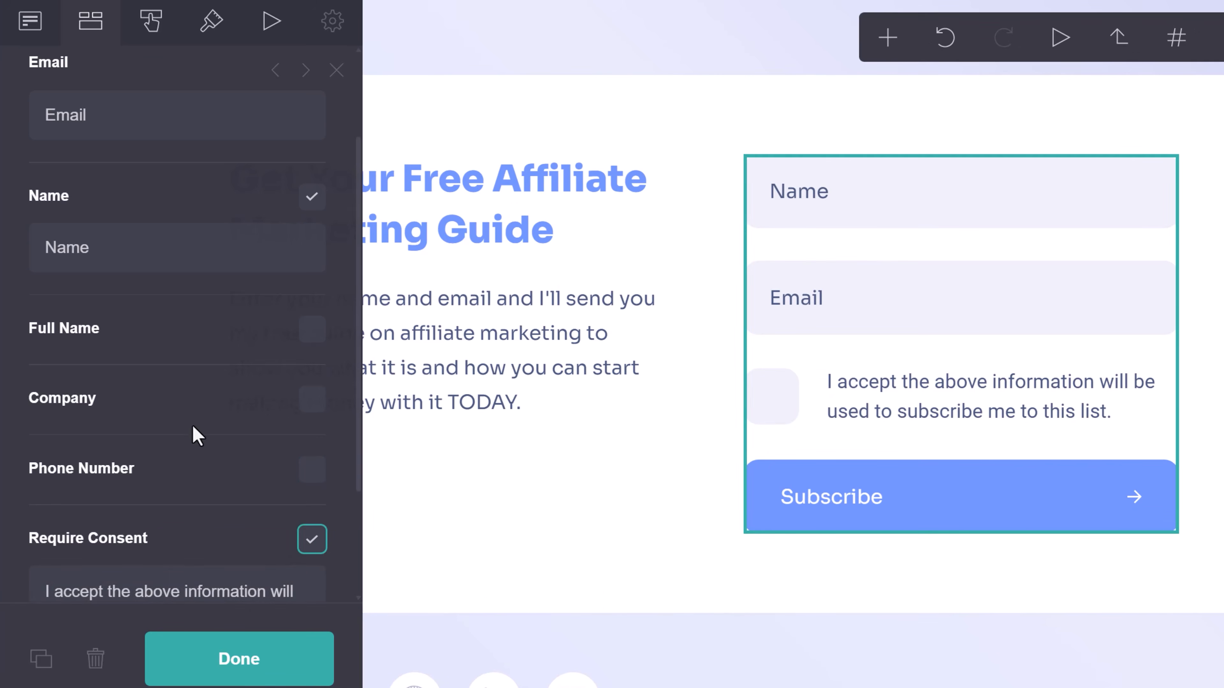
pyautogui.scroll(3, 192, 425)
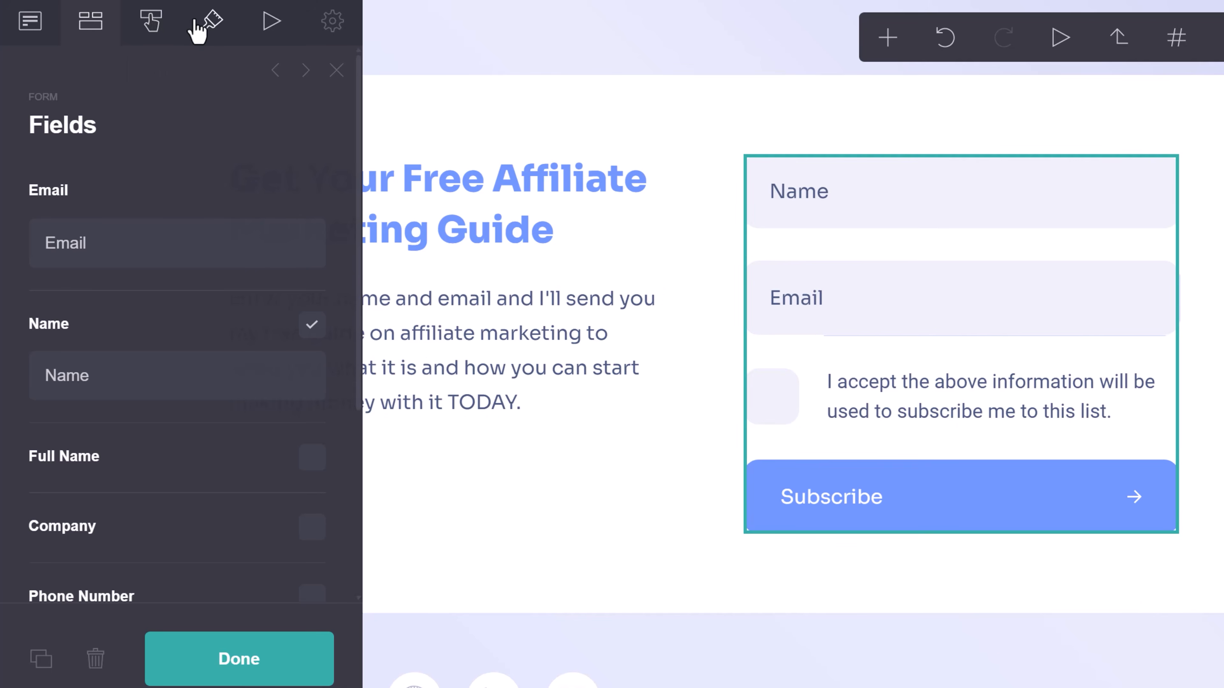
# Change the button label from Subscribe to 'Get My Free Guide Now', keeping On Click at Default.
pyautogui.click(151, 22)
pyautogui.moveTo(135, 244); pyautogui.dragTo(21, 255)
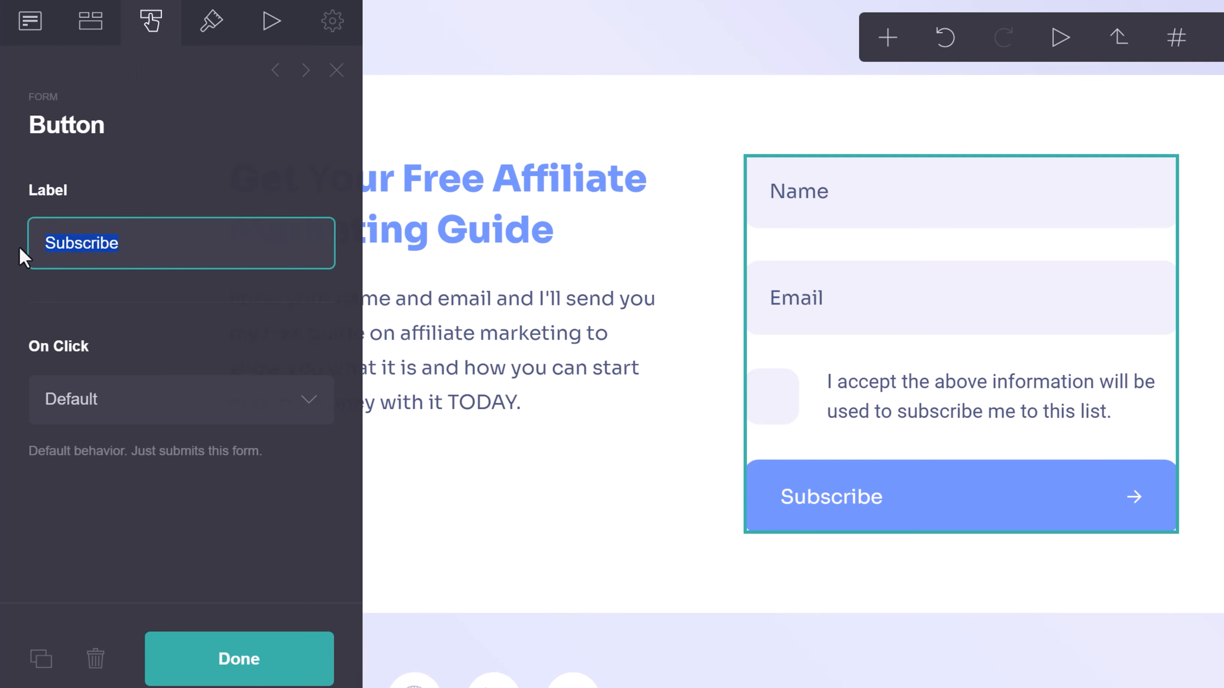
pyautogui.write('Get My Free Guide Now')
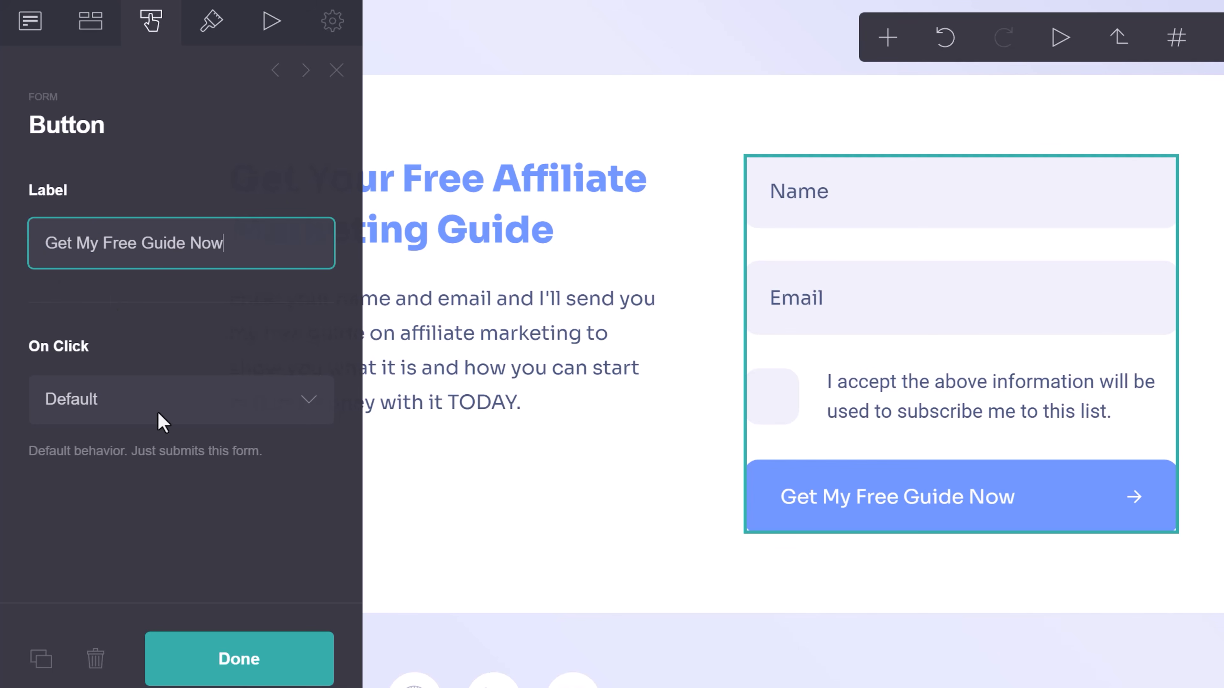
pyautogui.click(118, 392)
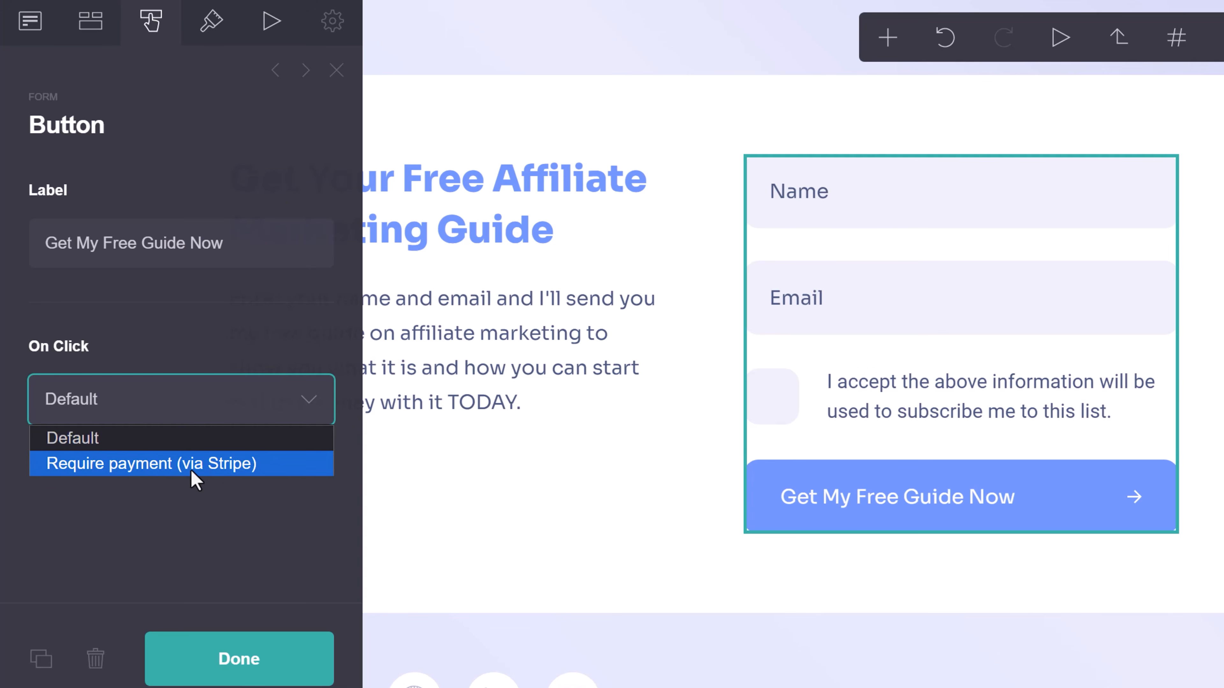
pyautogui.click(105, 445)
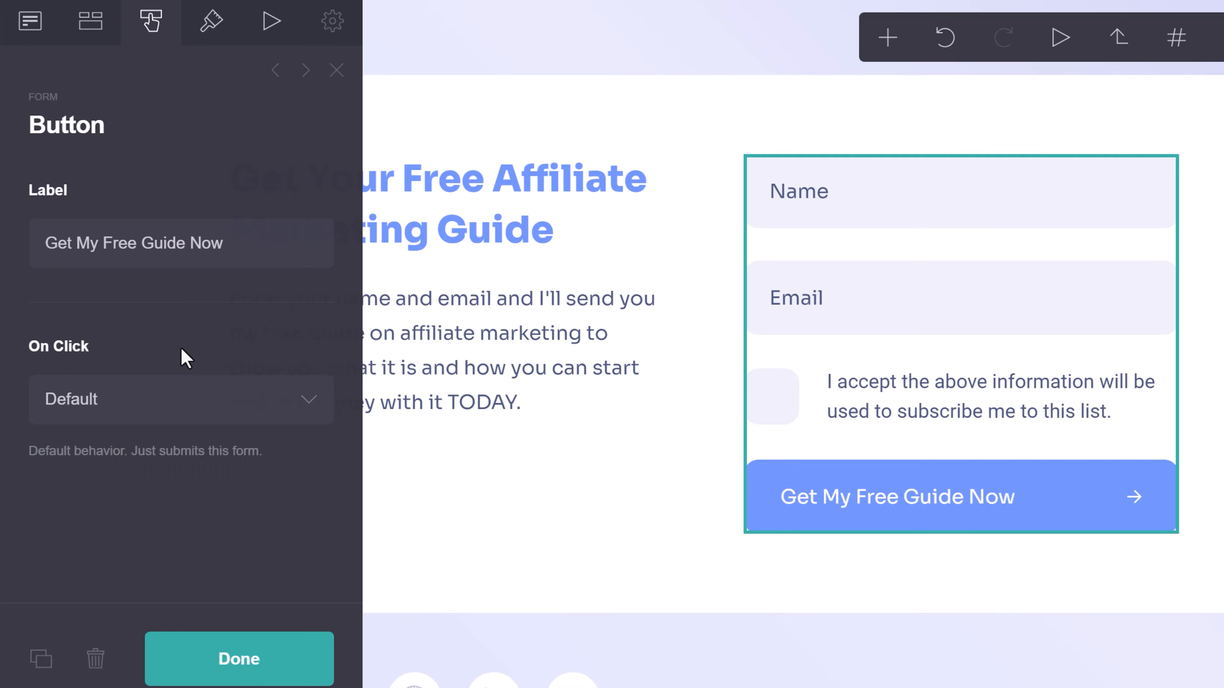
# Set the field input height to 3.125 and text-area height to 11, keeping form width at maximum.
pyautogui.click(209, 39)
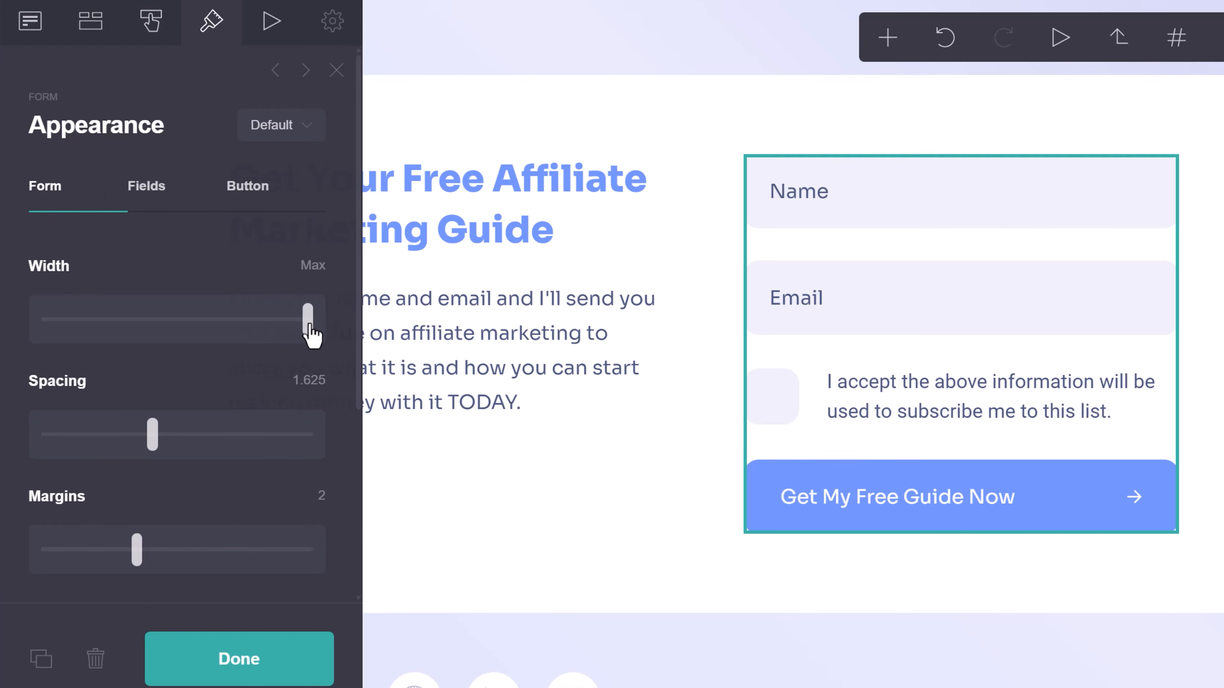
pyautogui.moveTo(313, 338); pyautogui.dragTo(396, 319)
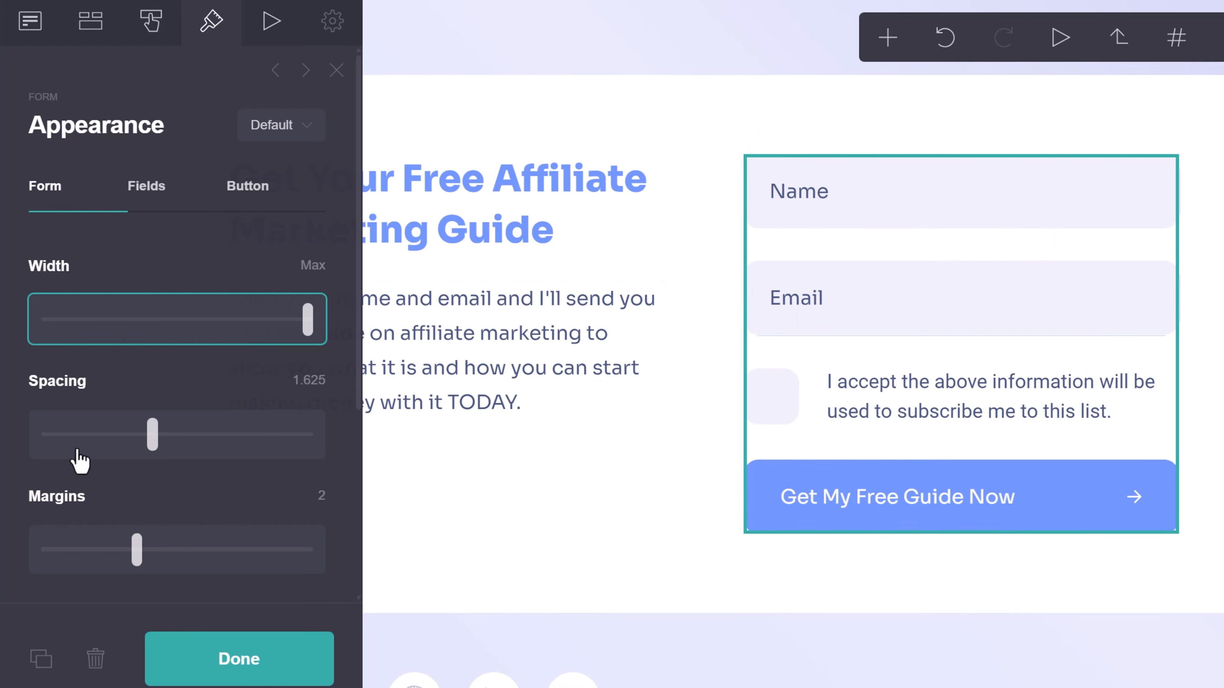
pyautogui.click(169, 203)
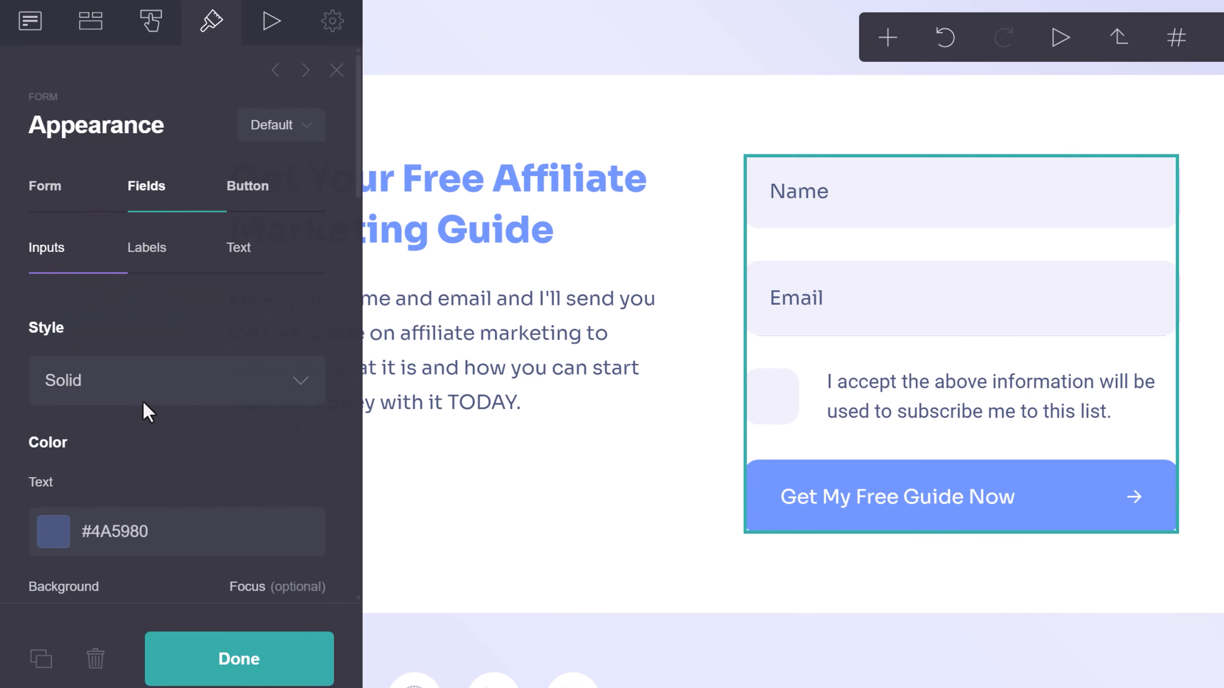
pyautogui.scroll(-3, 142, 401)
pyautogui.scroll(-3, 209, 315)
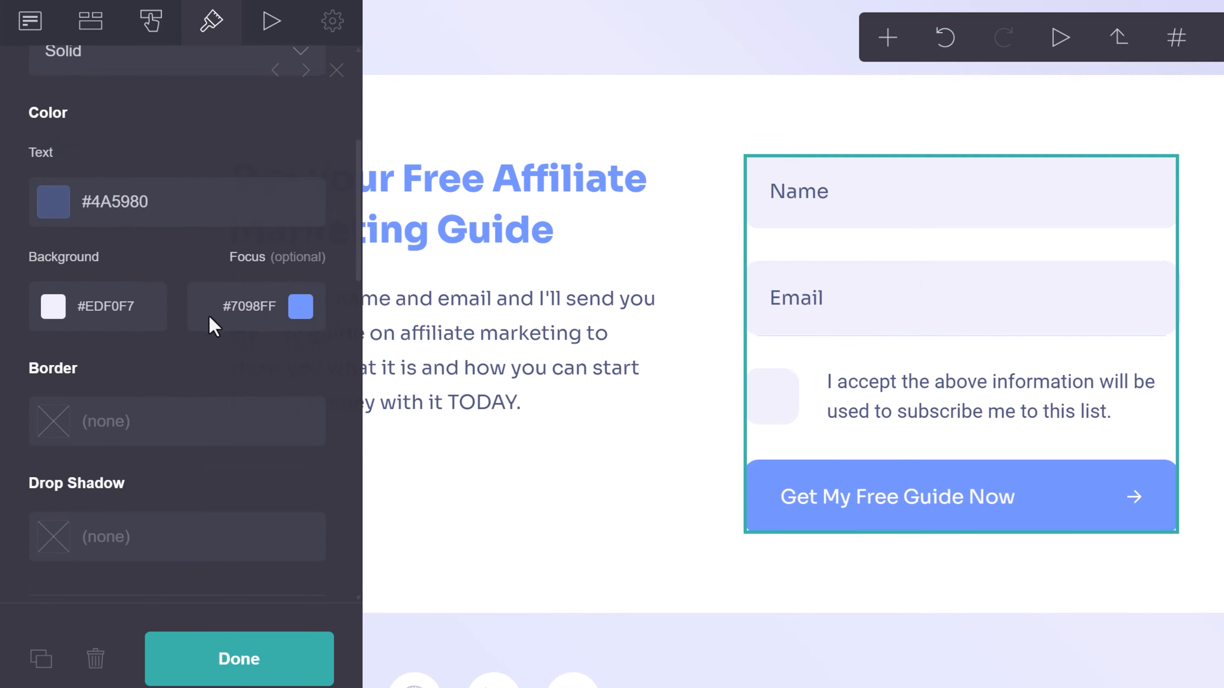
pyautogui.scroll(-6, 202, 354)
pyautogui.moveTo(115, 320)
pyautogui.mouseDown()
pyautogui.moveTo(81, 327)
pyautogui.moveTo(102, 328)
pyautogui.mouseUp()
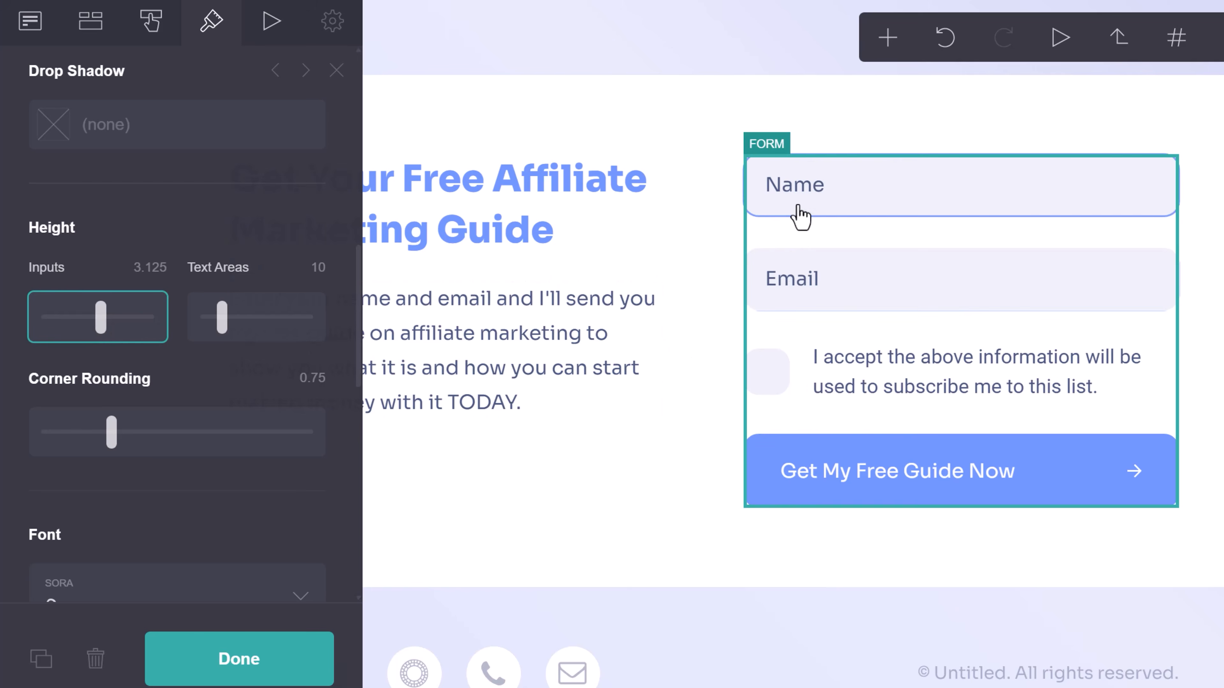
pyautogui.moveTo(224, 328)
pyautogui.mouseDown()
pyautogui.moveTo(253, 334)
pyautogui.moveTo(230, 329)
pyautogui.mouseUp()
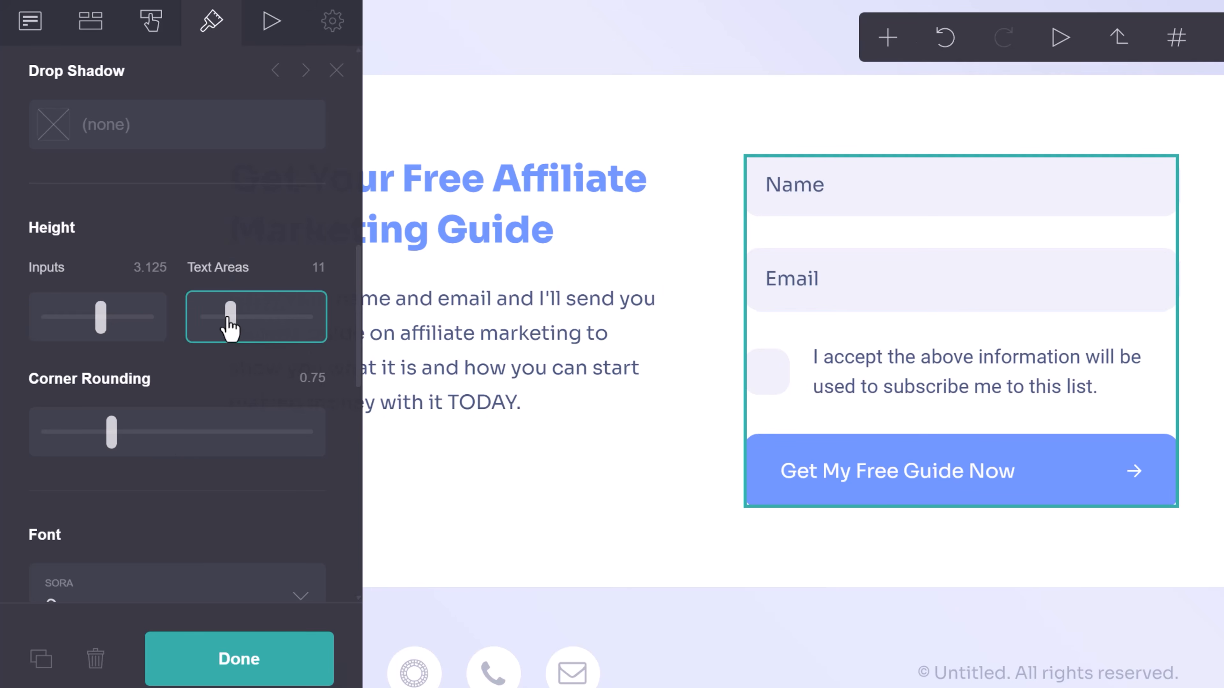
# Try other field rounding, text weight and size values, keeping corner rounding at 0.75.
pyautogui.moveTo(113, 433)
pyautogui.mouseDown()
pyautogui.moveTo(193, 442)
pyautogui.moveTo(109, 433)
pyautogui.moveTo(97, 443)
pyautogui.moveTo(114, 441)
pyautogui.mouseUp()
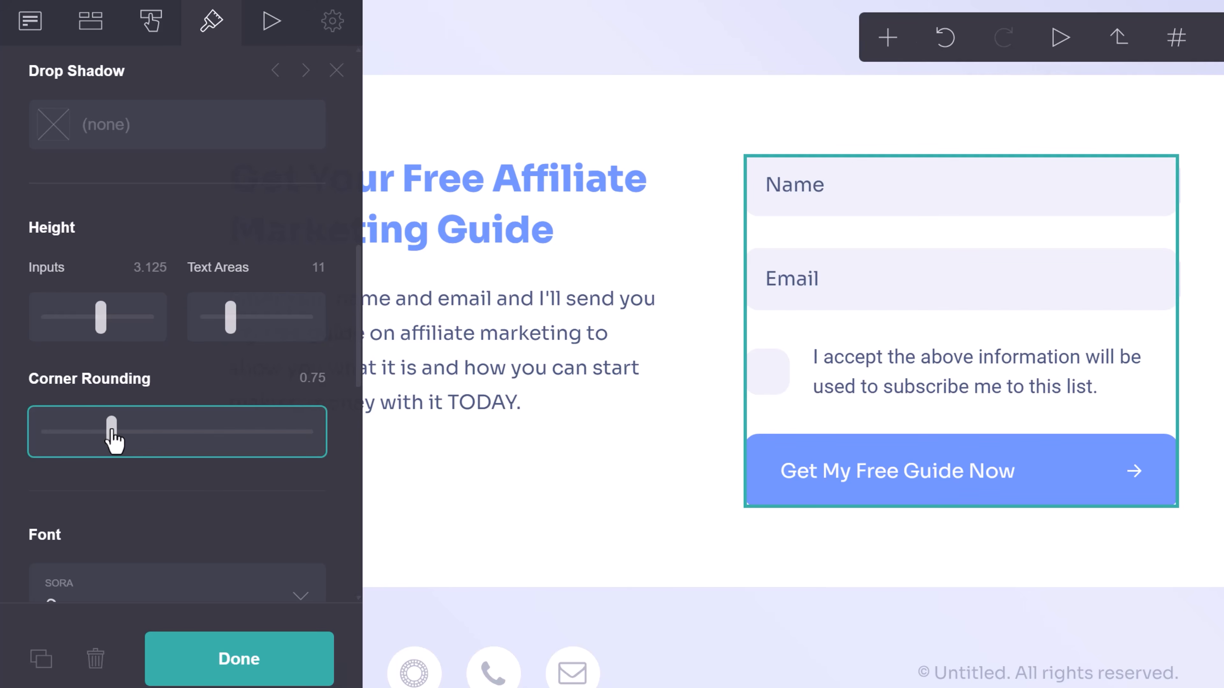
pyautogui.scroll(-6, 162, 366)
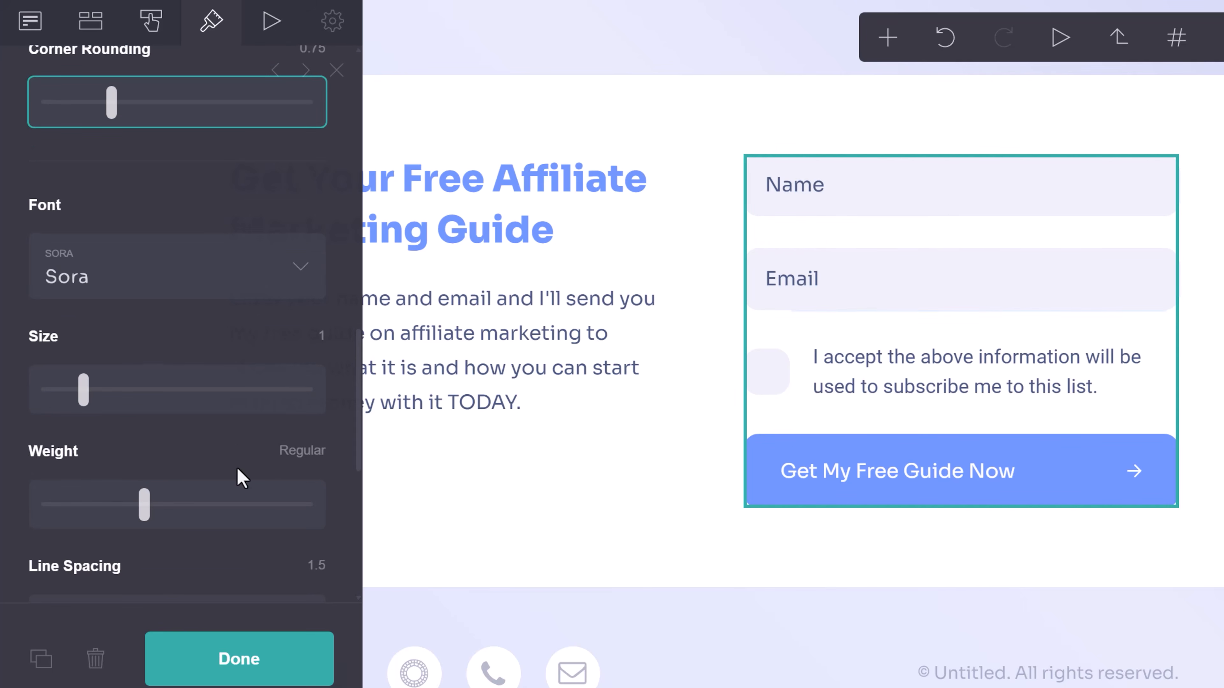
pyautogui.scroll(-3, 238, 477)
pyautogui.scroll(-2, 236, 477)
pyautogui.moveTo(164, 391)
pyautogui.mouseDown()
pyautogui.moveTo(123, 393)
pyautogui.moveTo(156, 393)
pyautogui.mouseUp()
pyautogui.moveTo(145, 256)
pyautogui.mouseDown()
pyautogui.moveTo(112, 262)
pyautogui.moveTo(145, 258)
pyautogui.mouseUp()
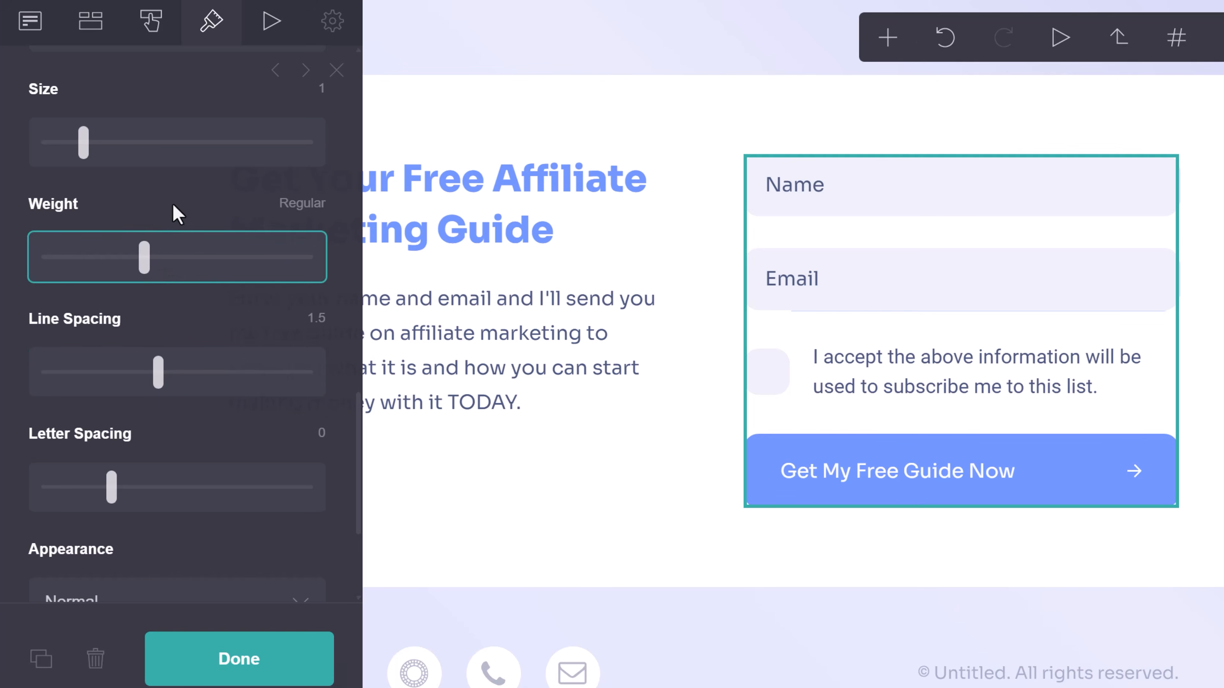
pyautogui.moveTo(82, 142)
pyautogui.mouseDown()
pyautogui.moveTo(123, 144)
pyautogui.moveTo(85, 162)
pyautogui.mouseUp()
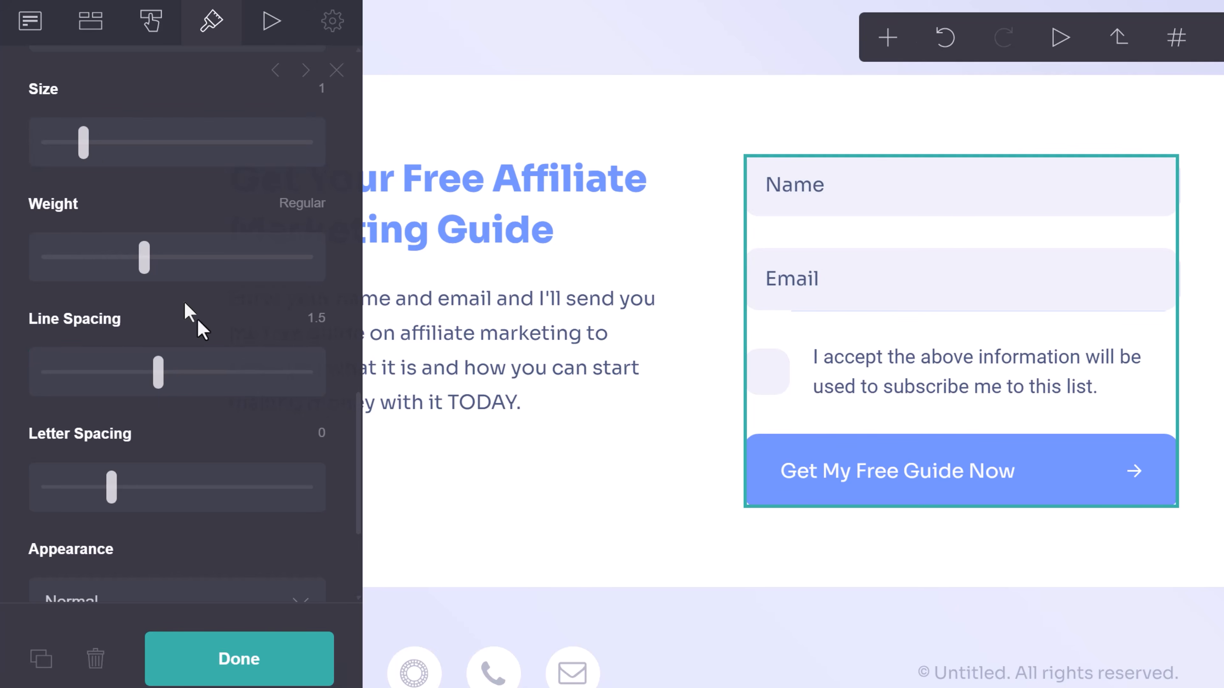
pyautogui.scroll(-5, 187, 317)
pyautogui.scroll(10, 148, 414)
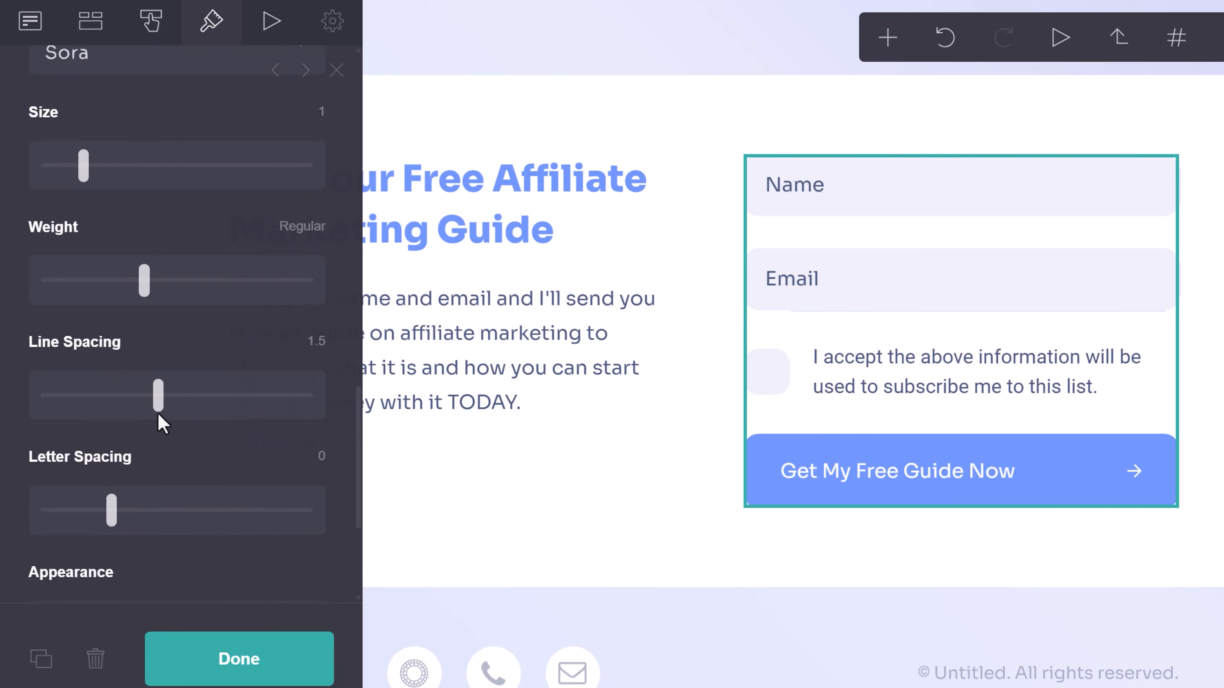
pyautogui.scroll(10, 164, 423)
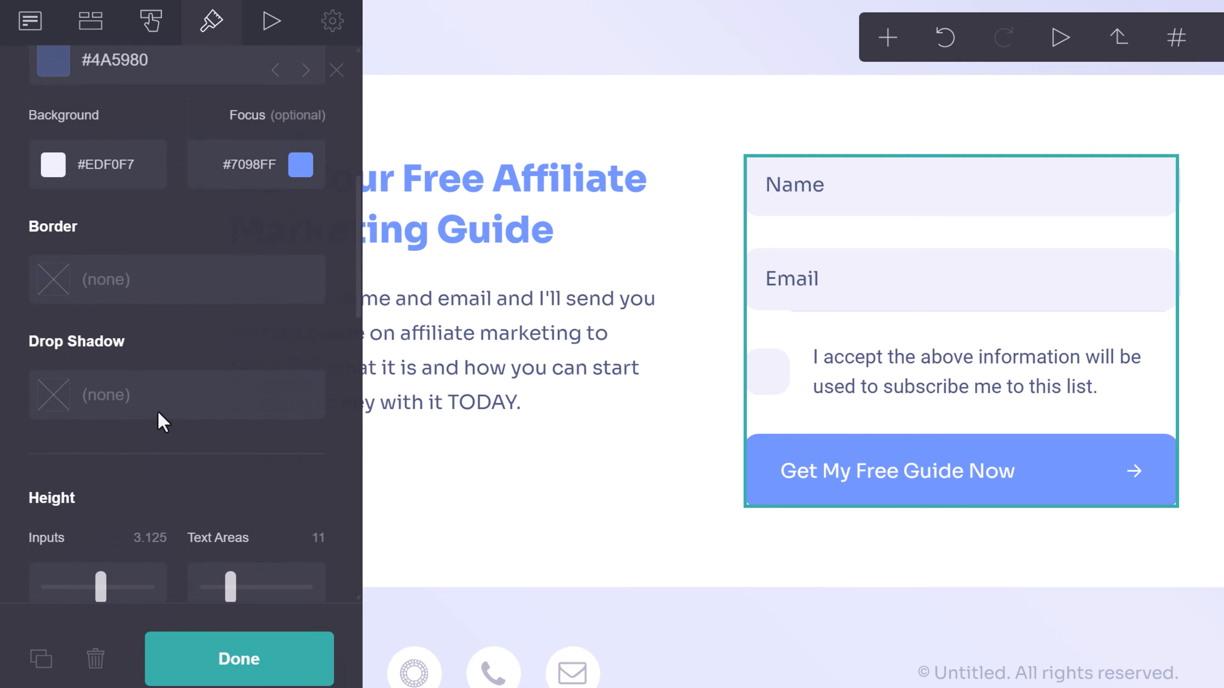
# Try Standard label placement, then keep the Name and Email labels Inline.
pyautogui.click(152, 260)
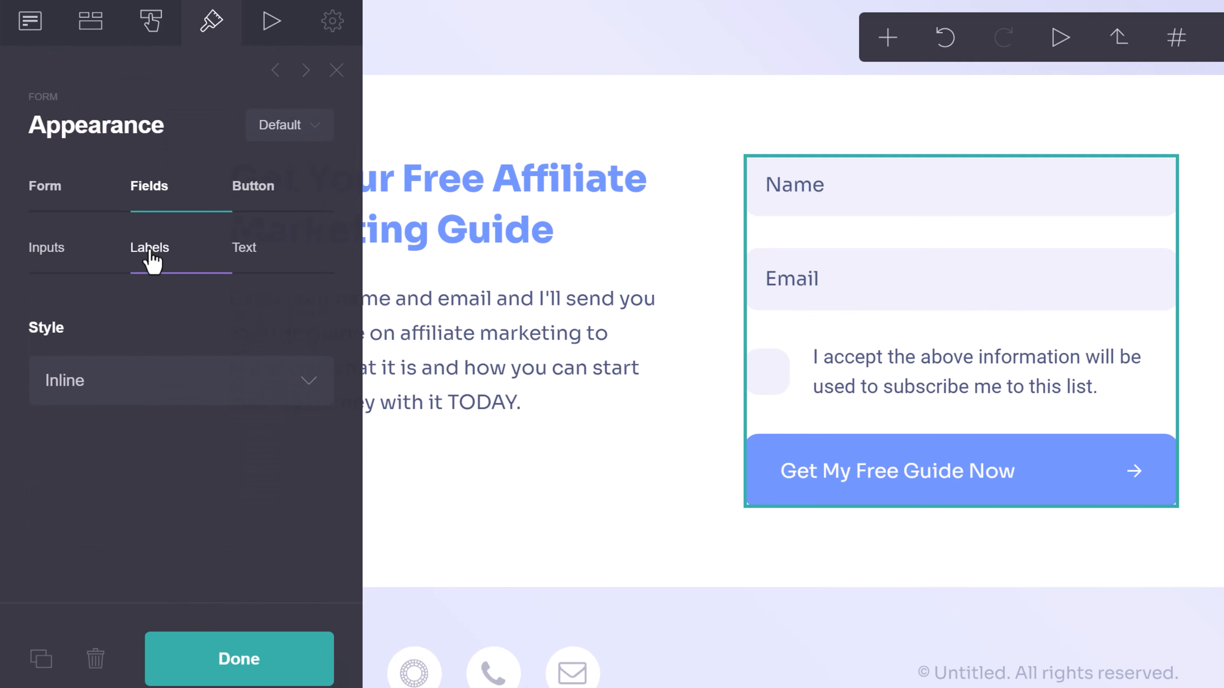
pyautogui.click(108, 372)
pyautogui.click(118, 418)
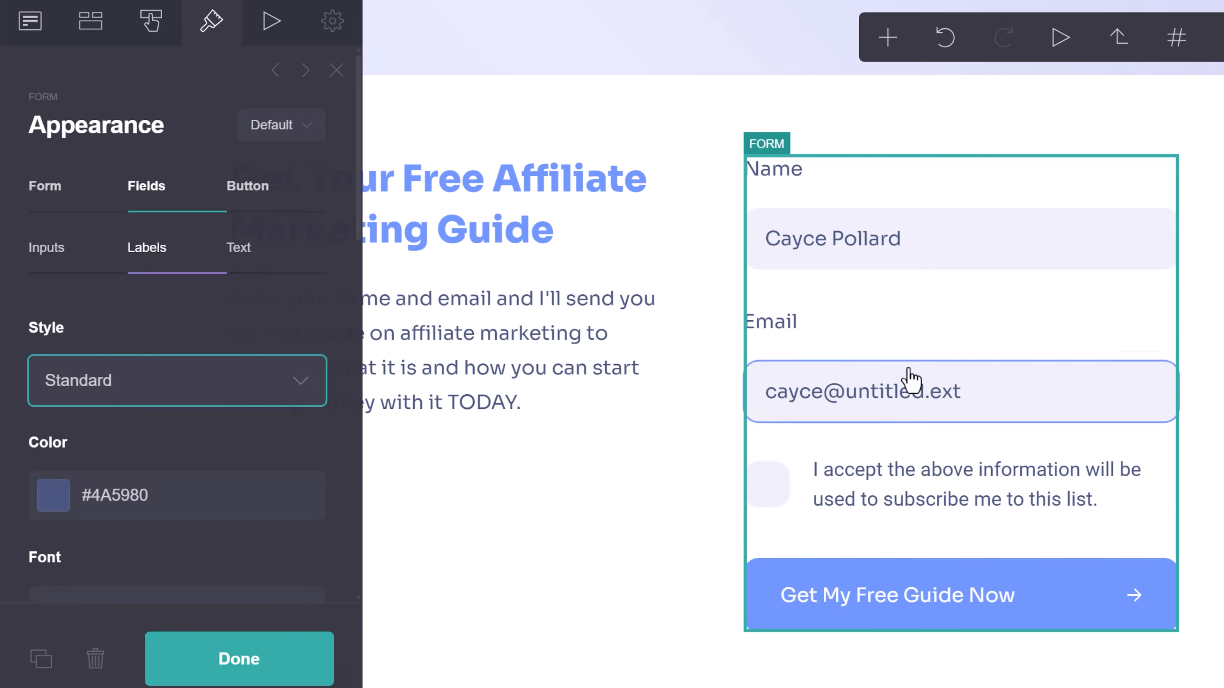
pyautogui.click(137, 380)
pyautogui.click(105, 449)
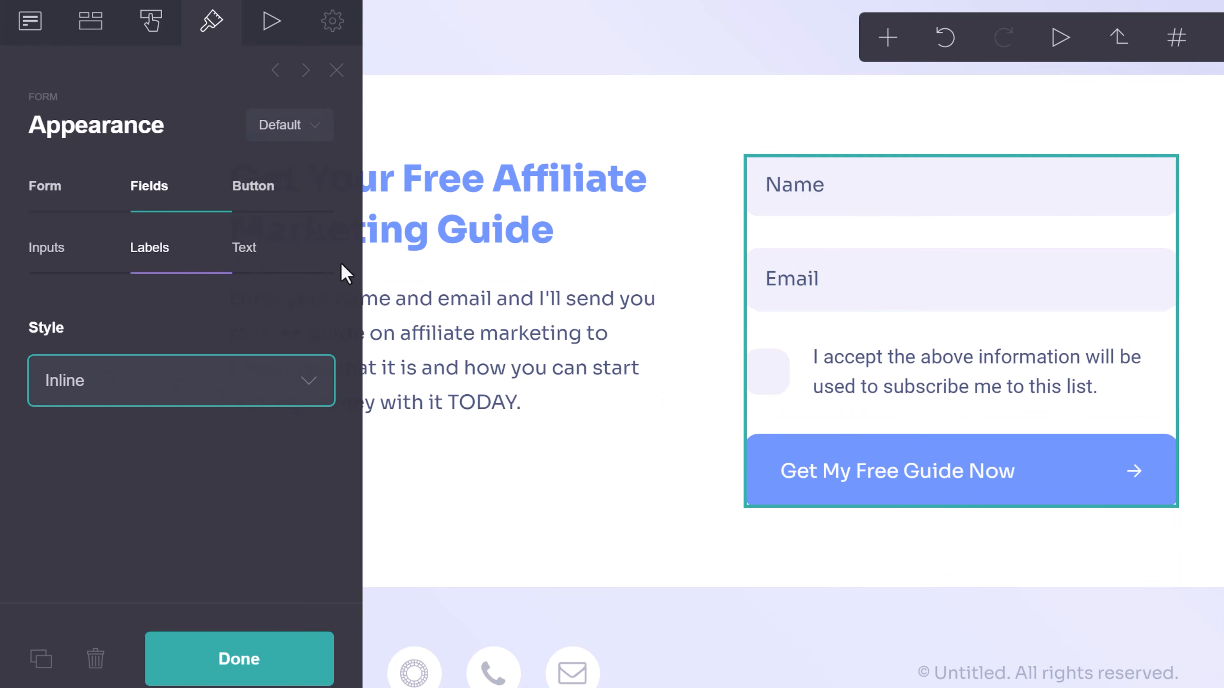
# Review the field text settings, then bring up the form-wide width, spacing and margin settings.
pyautogui.click(251, 260)
pyautogui.scroll(-5, 169, 434)
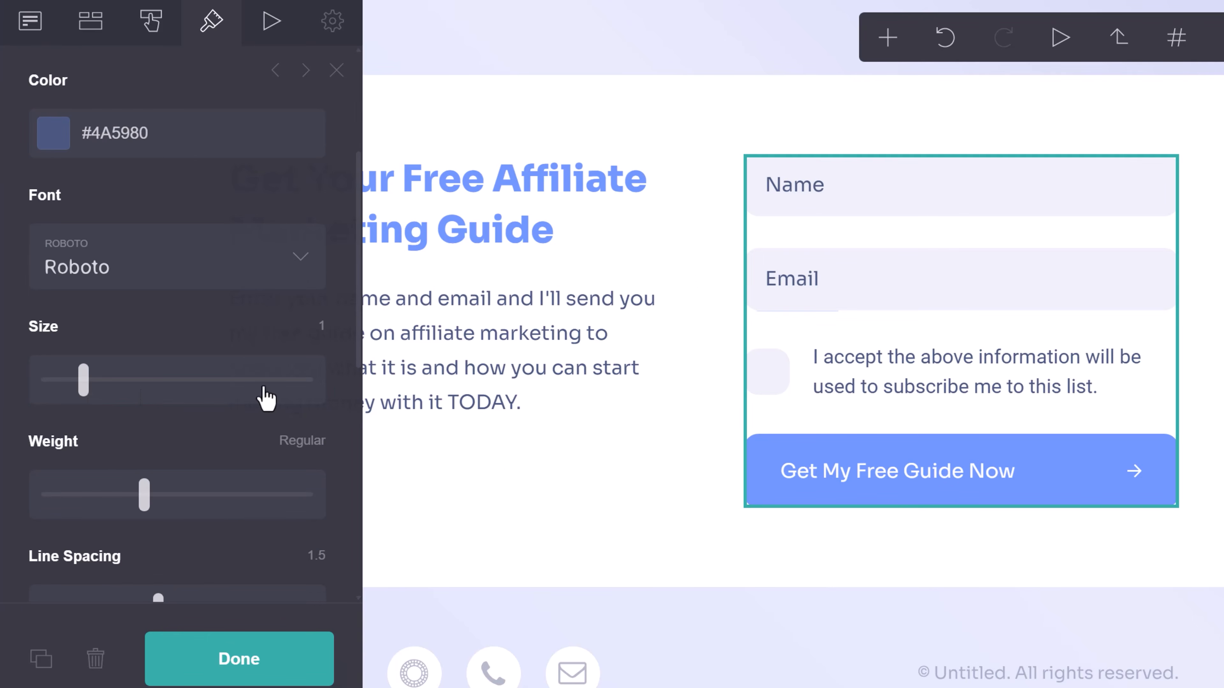
pyautogui.scroll(-2, 151, 454)
pyautogui.scroll(-5, 197, 416)
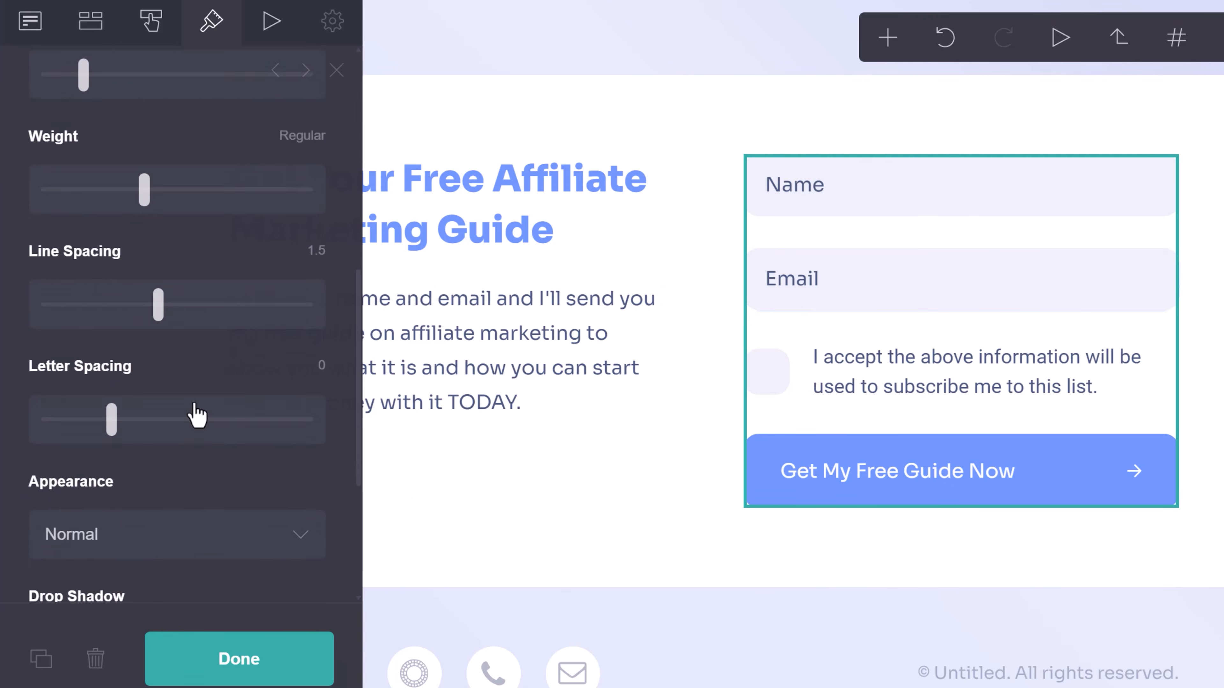
pyautogui.scroll(12, 164, 415)
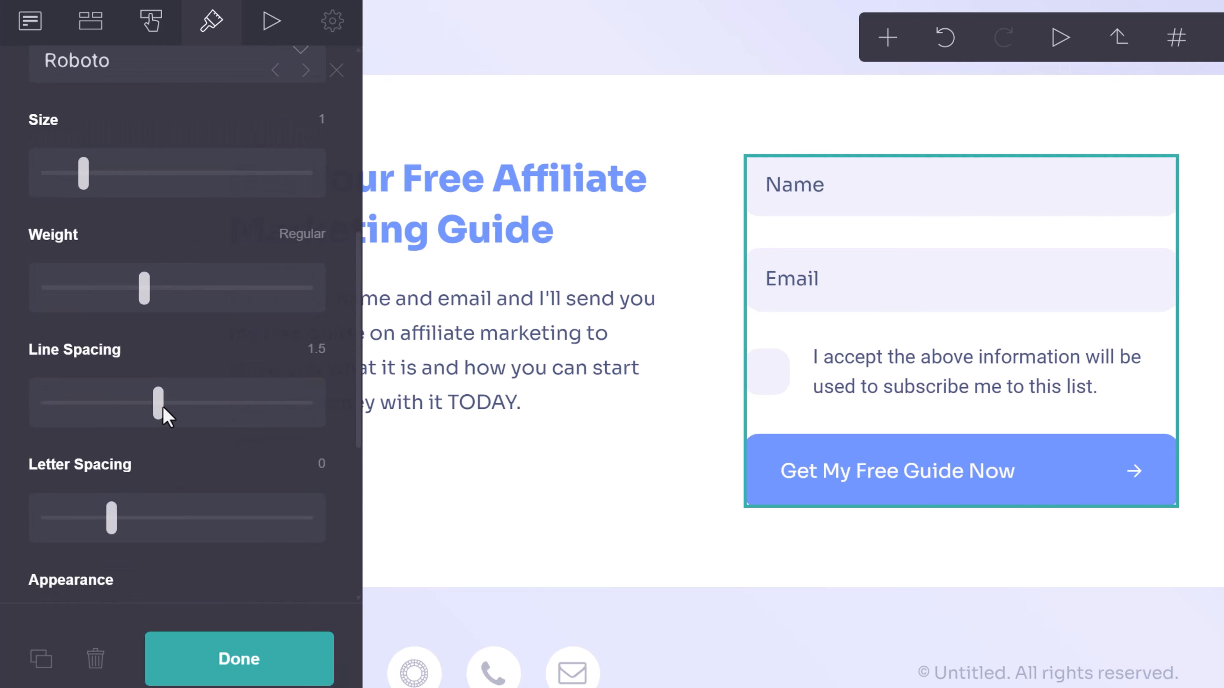
pyautogui.click(39, 195)
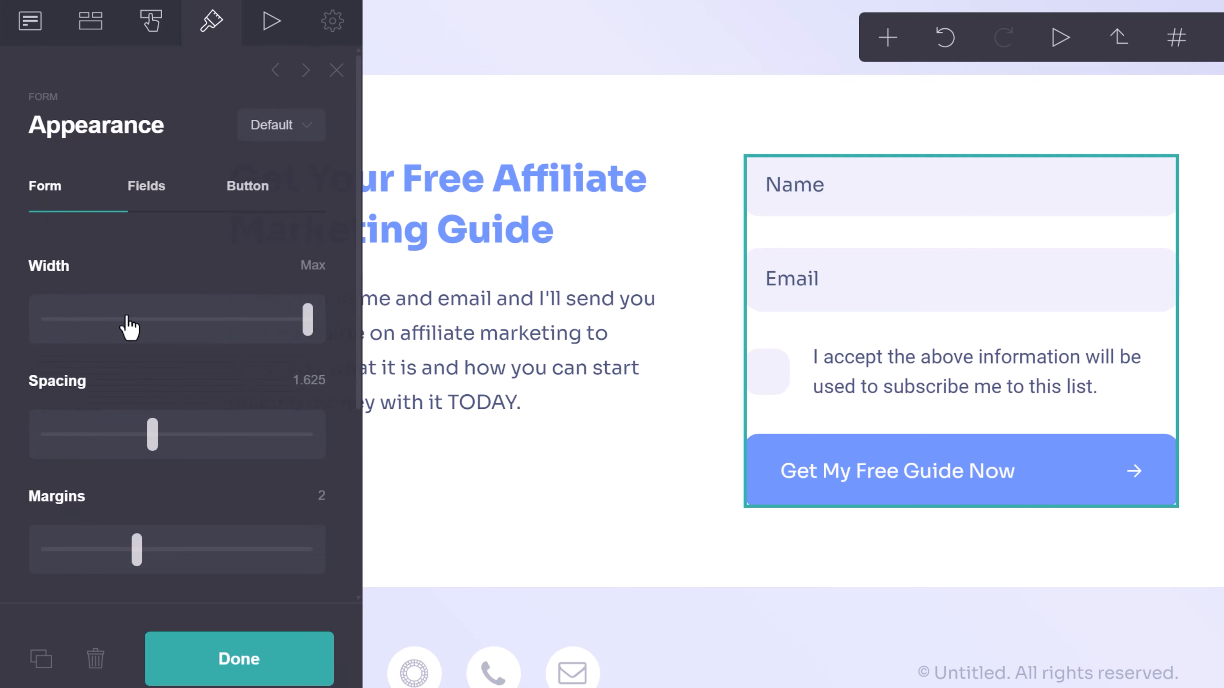
# Tighten the form spacing to 0.75 and its margins to 1.125.
pyautogui.scroll(-2, 208, 377)
pyautogui.moveTo(153, 349); pyautogui.dragTo(95, 364)
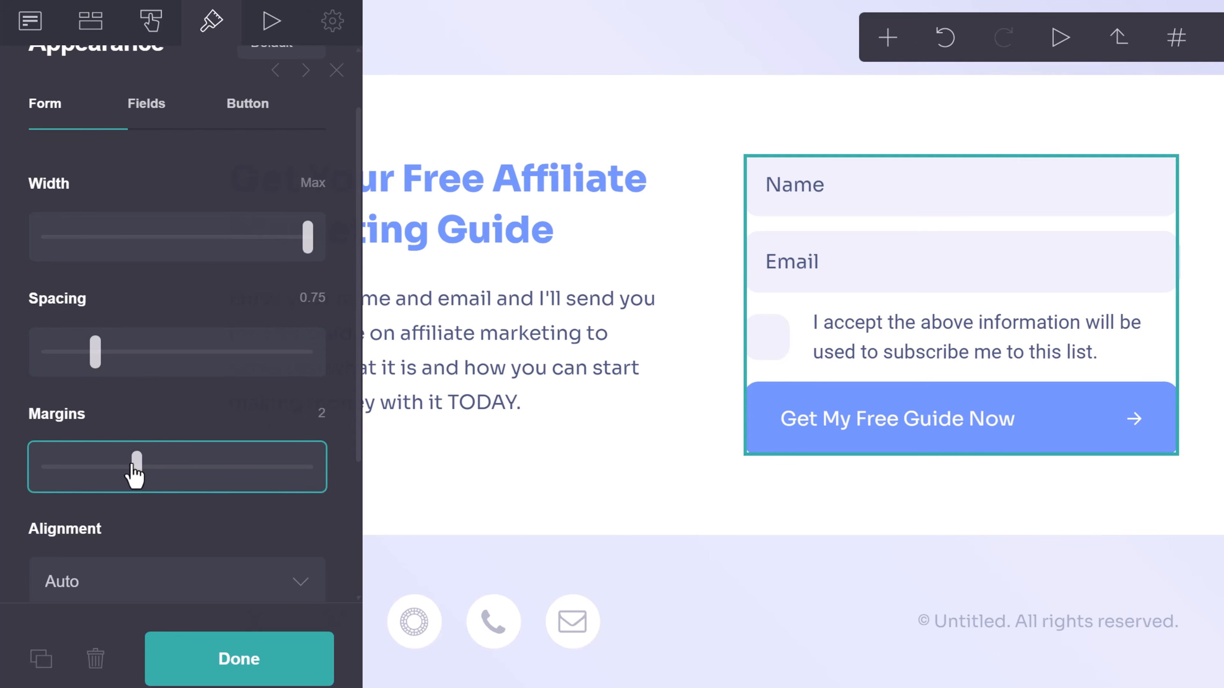
pyautogui.moveTo(134, 464); pyautogui.dragTo(101, 470)
pyautogui.scroll(-4, 180, 525)
# Set the form alignment to Left after trying Center and Auto.
pyautogui.click(124, 427)
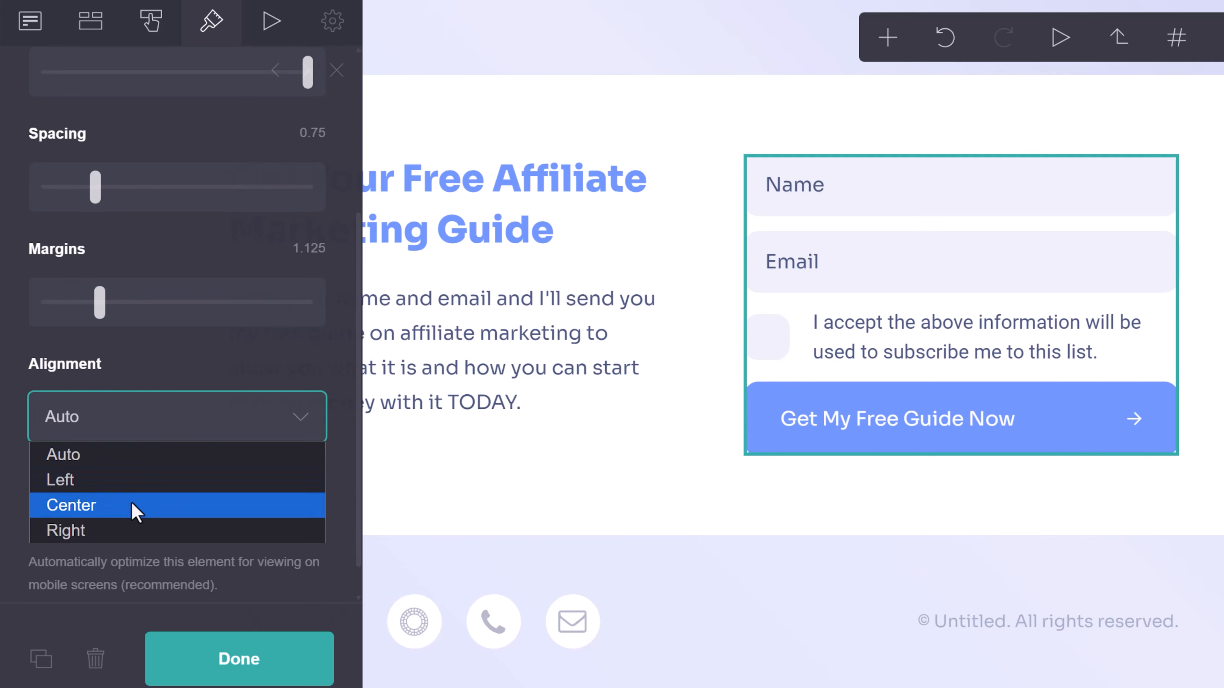
pyautogui.click(131, 501)
pyautogui.click(118, 416)
pyautogui.click(123, 460)
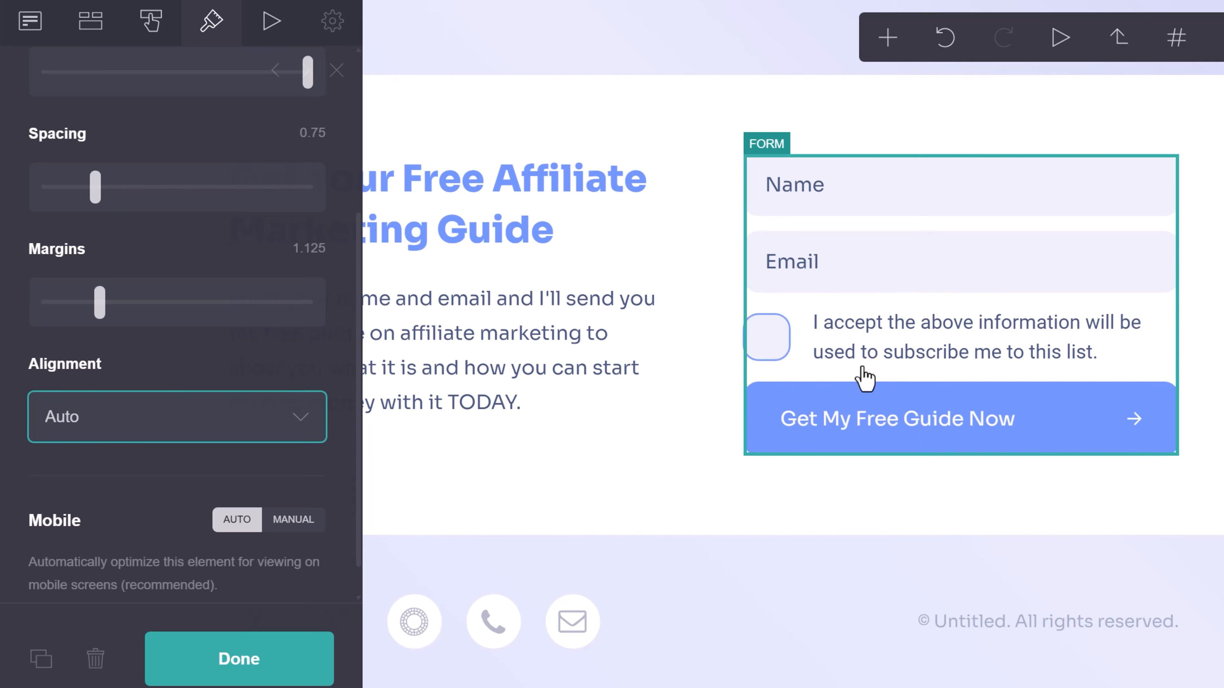
pyautogui.click(174, 416)
pyautogui.click(94, 485)
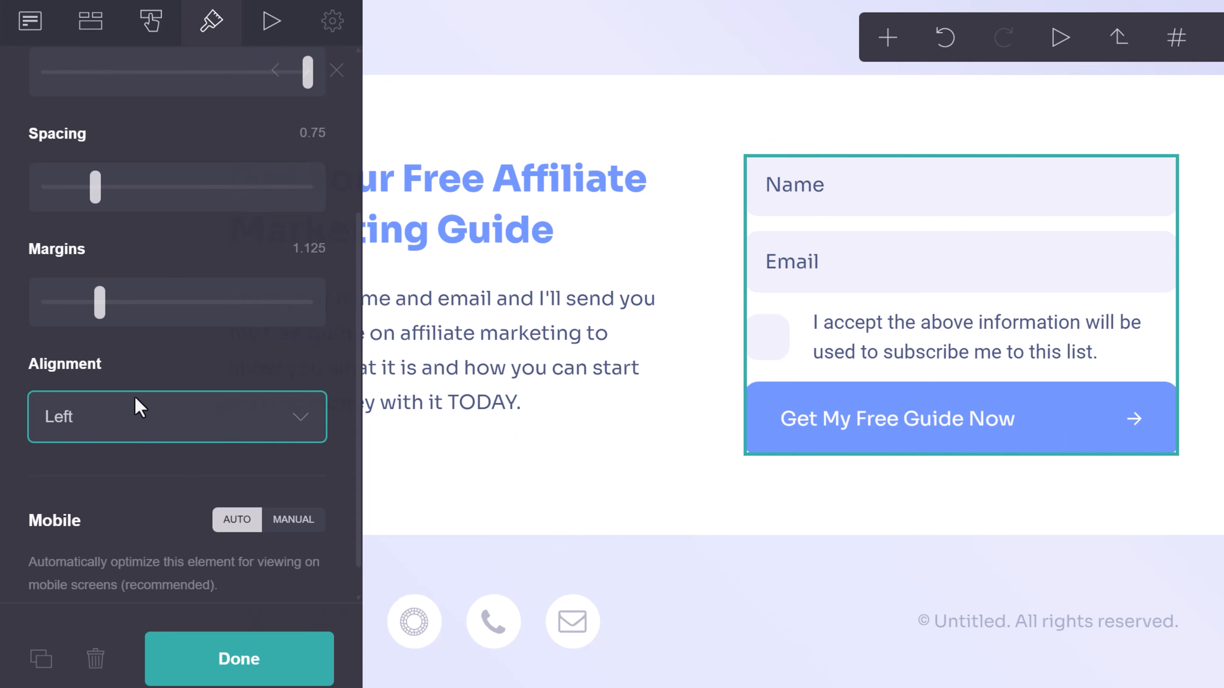
pyautogui.click(153, 429)
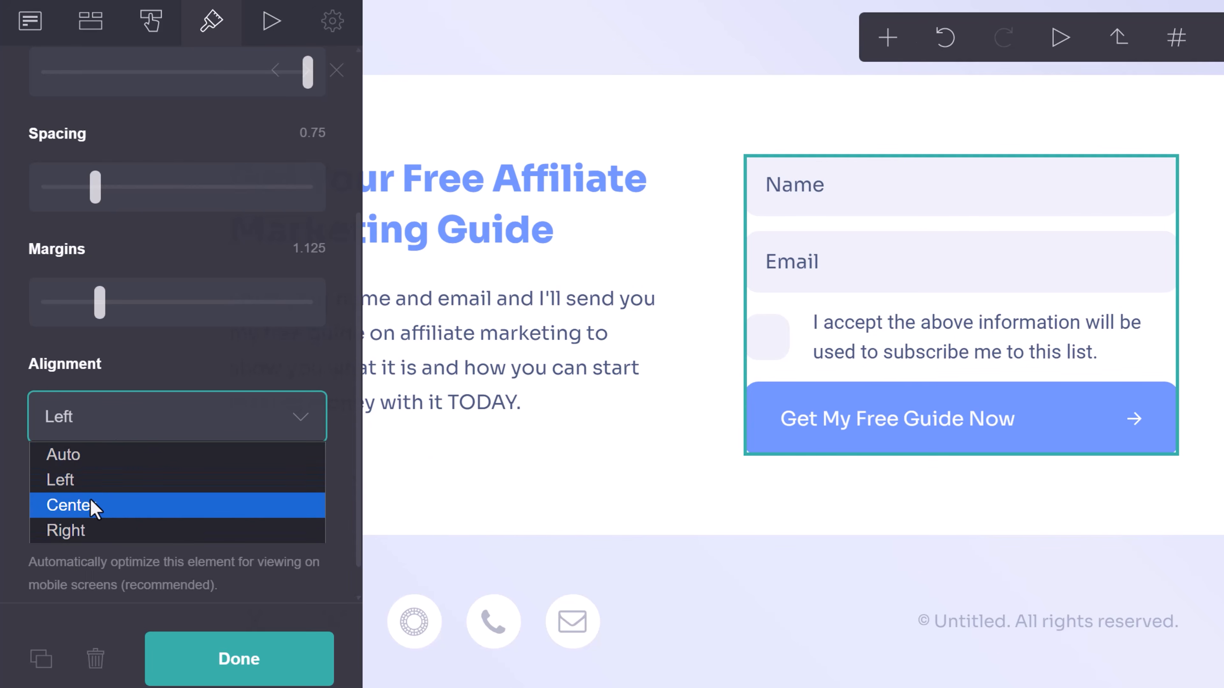
pyautogui.click(199, 344)
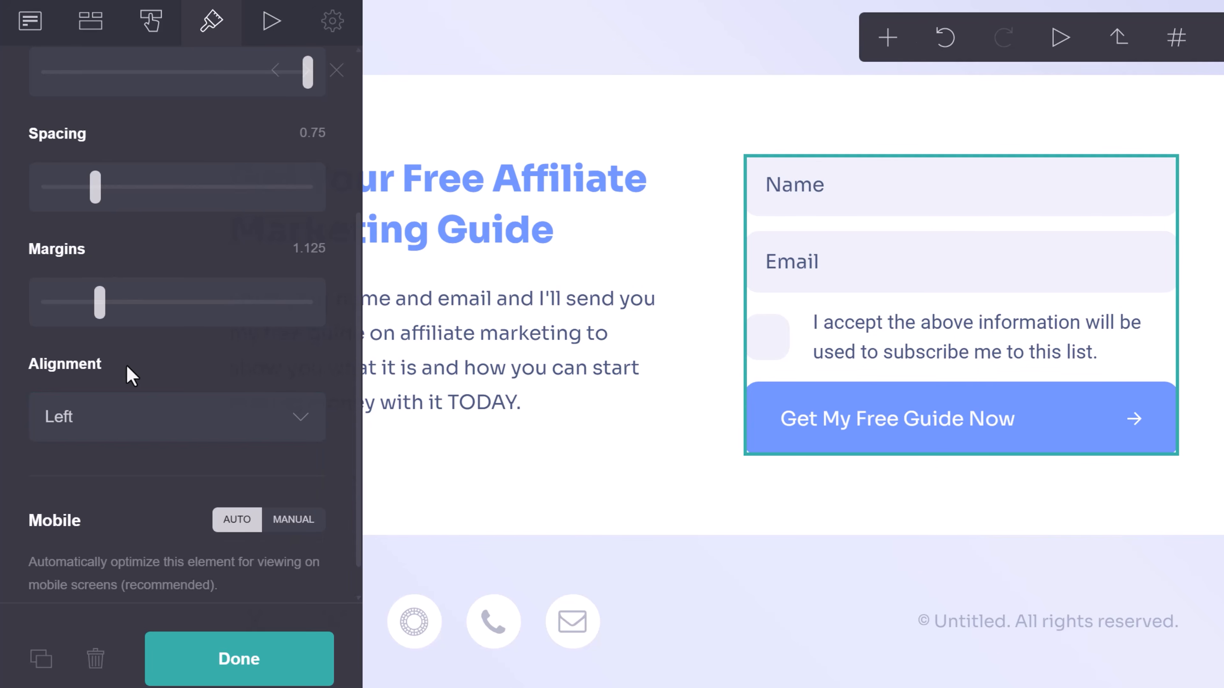
pyautogui.scroll(5, 129, 374)
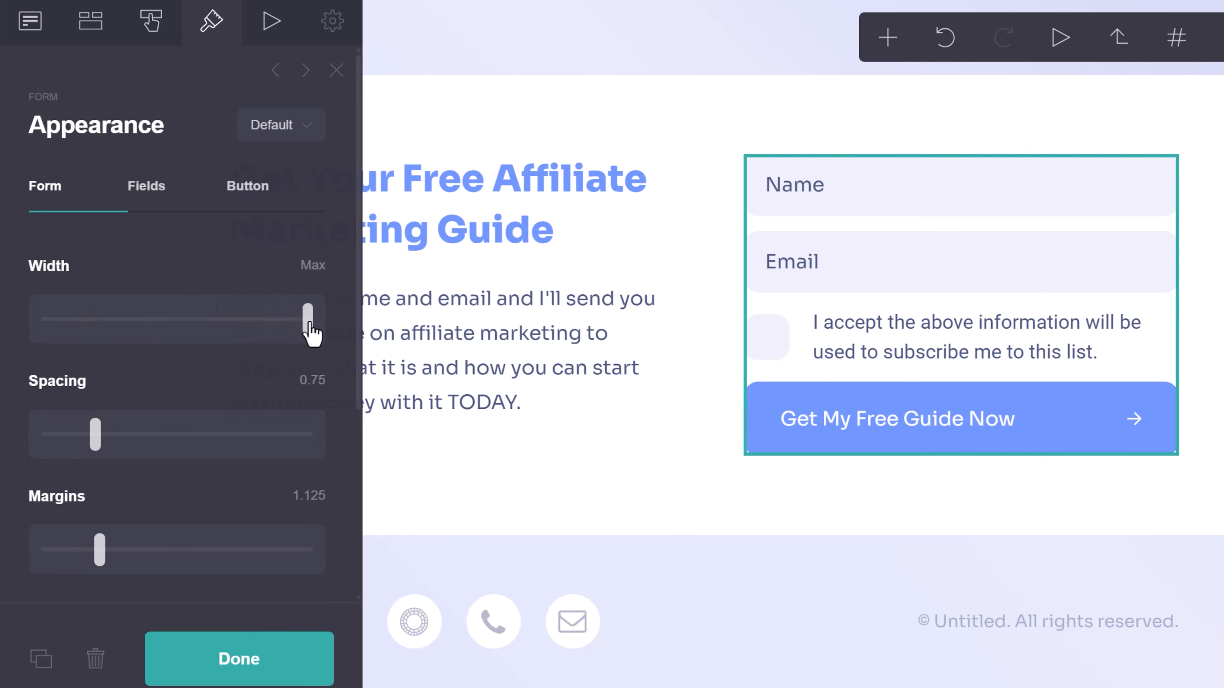
# Change the signup button background from blue to orange #FF964A, keeping the white label text.
pyautogui.moveTo(311, 333); pyautogui.dragTo(343, 338)
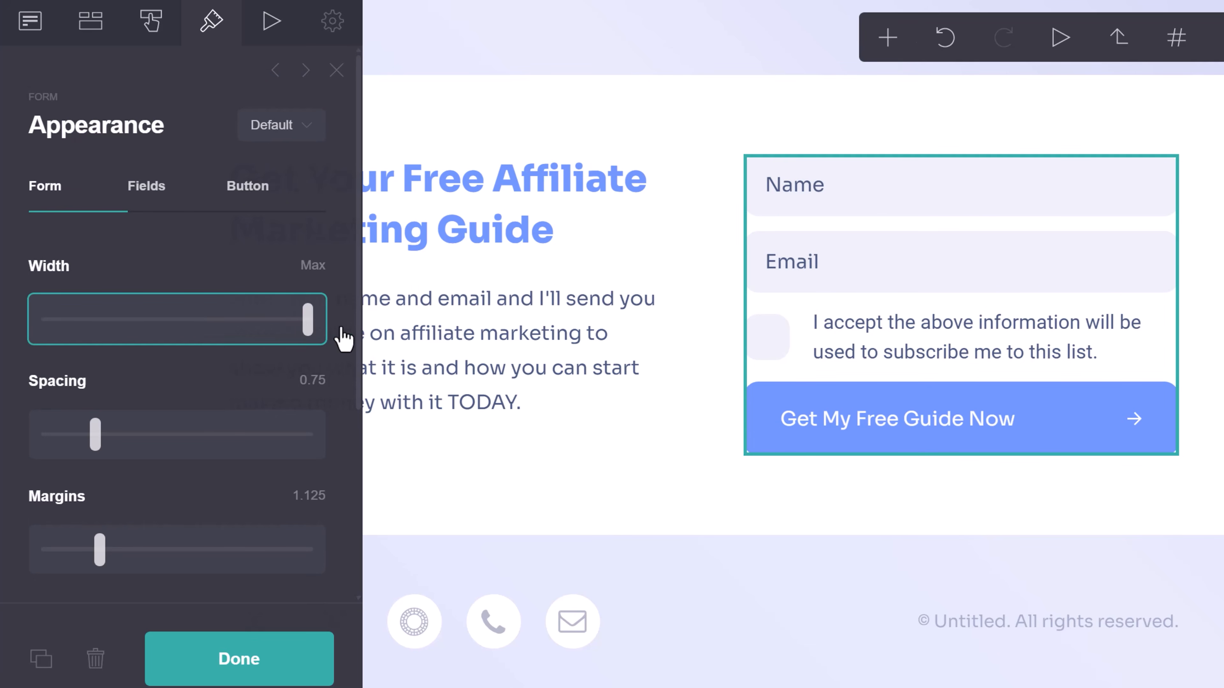
pyautogui.click(244, 191)
pyautogui.scroll(-8, 224, 278)
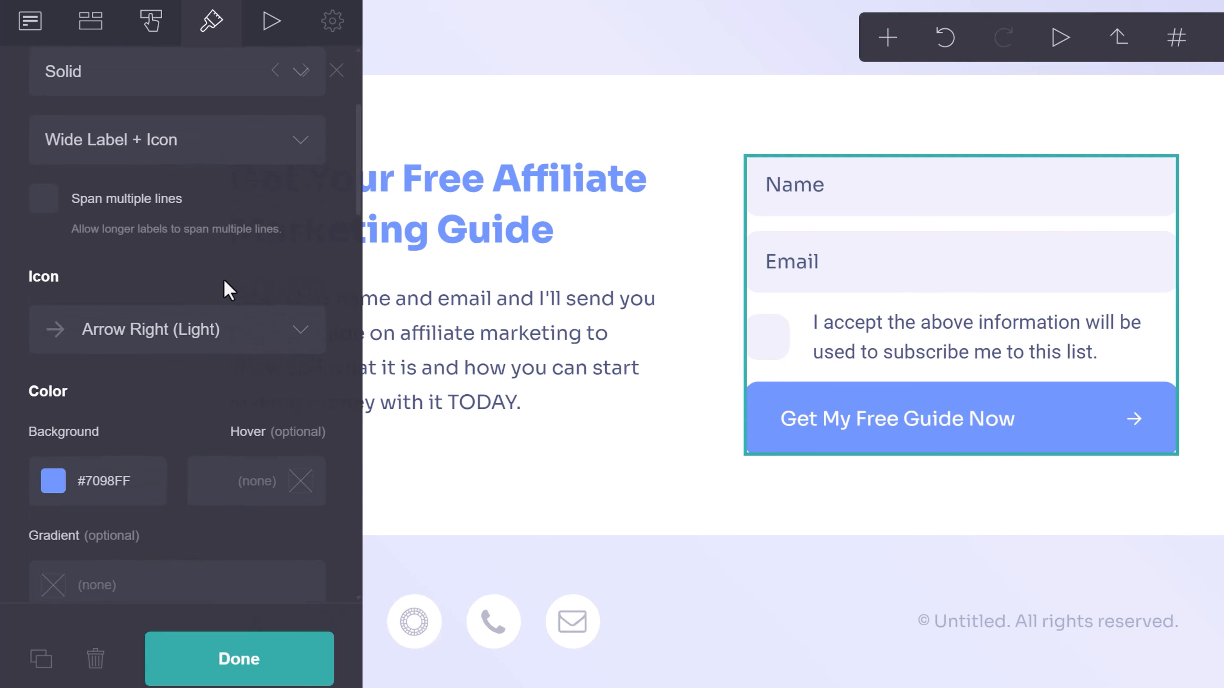
pyautogui.click(65, 318)
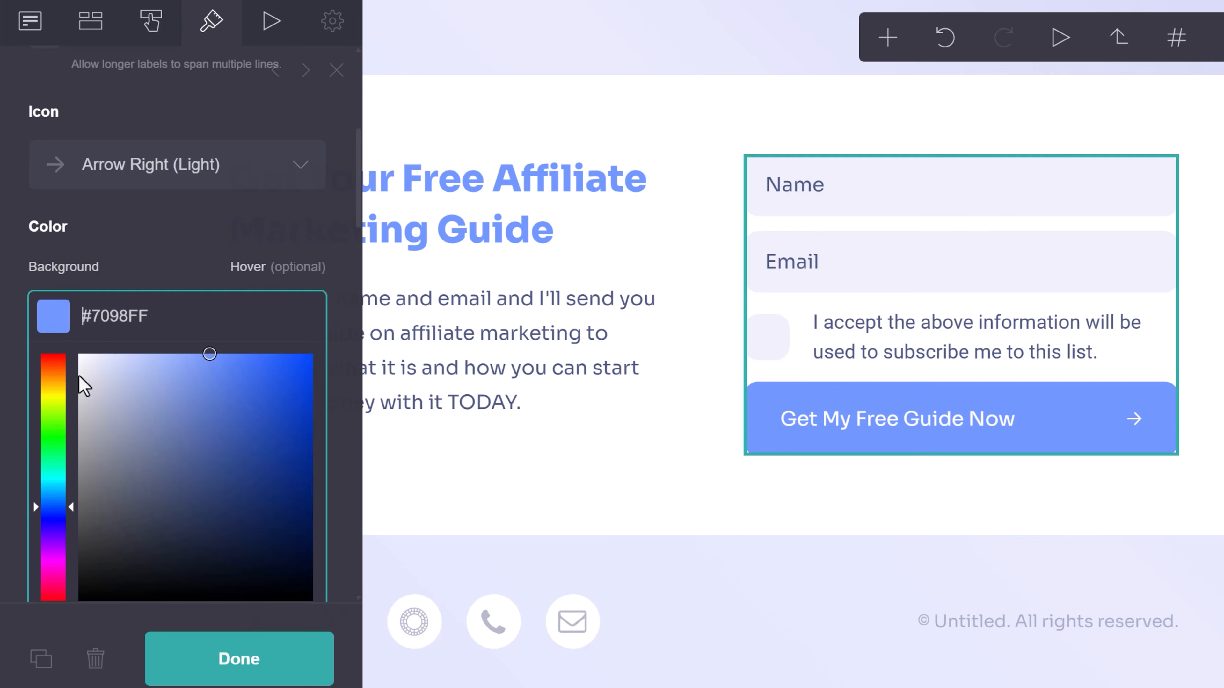
pyautogui.moveTo(218, 392)
pyautogui.mouseDown()
pyautogui.moveTo(265, 354)
pyautogui.moveTo(245, 353)
pyautogui.moveTo(205, 319)
pyautogui.moveTo(224, 339)
pyautogui.moveTo(200, 334)
pyautogui.mouseUp()
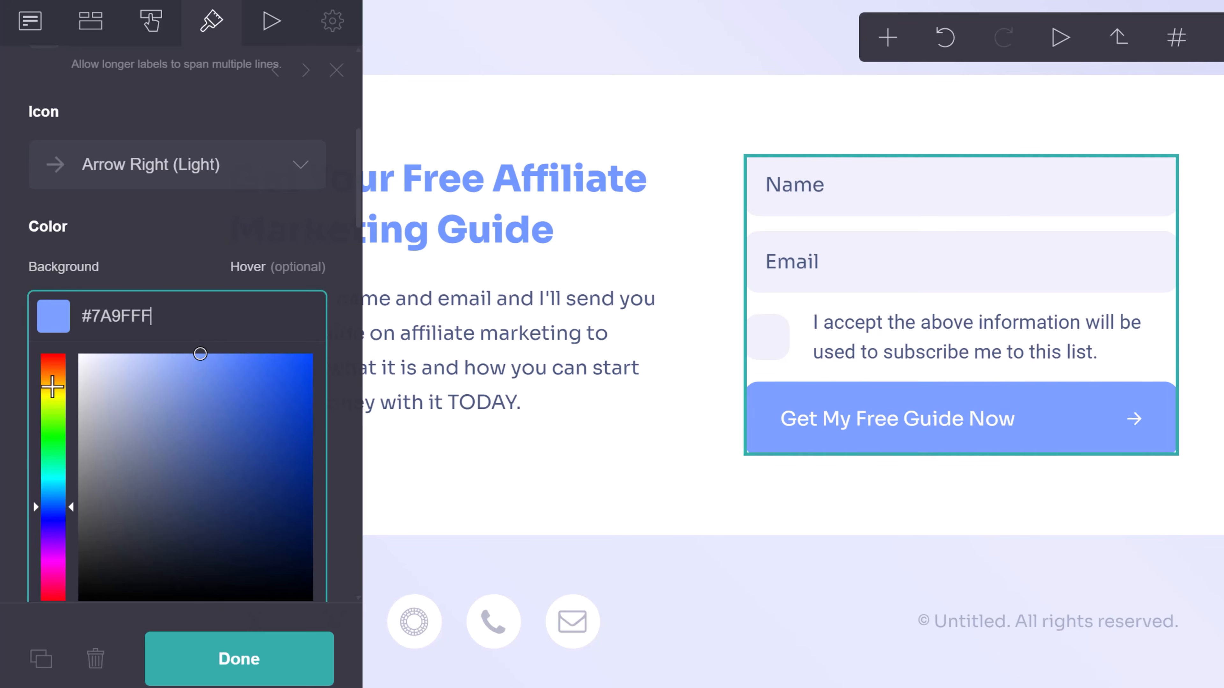
pyautogui.click(63, 378)
pyautogui.moveTo(63, 379)
pyautogui.mouseDown()
pyautogui.moveTo(75, 363)
pyautogui.moveTo(54, 370)
pyautogui.moveTo(48, 402)
pyautogui.moveTo(49, 369)
pyautogui.moveTo(68, 364)
pyautogui.moveTo(51, 371)
pyautogui.mouseUp()
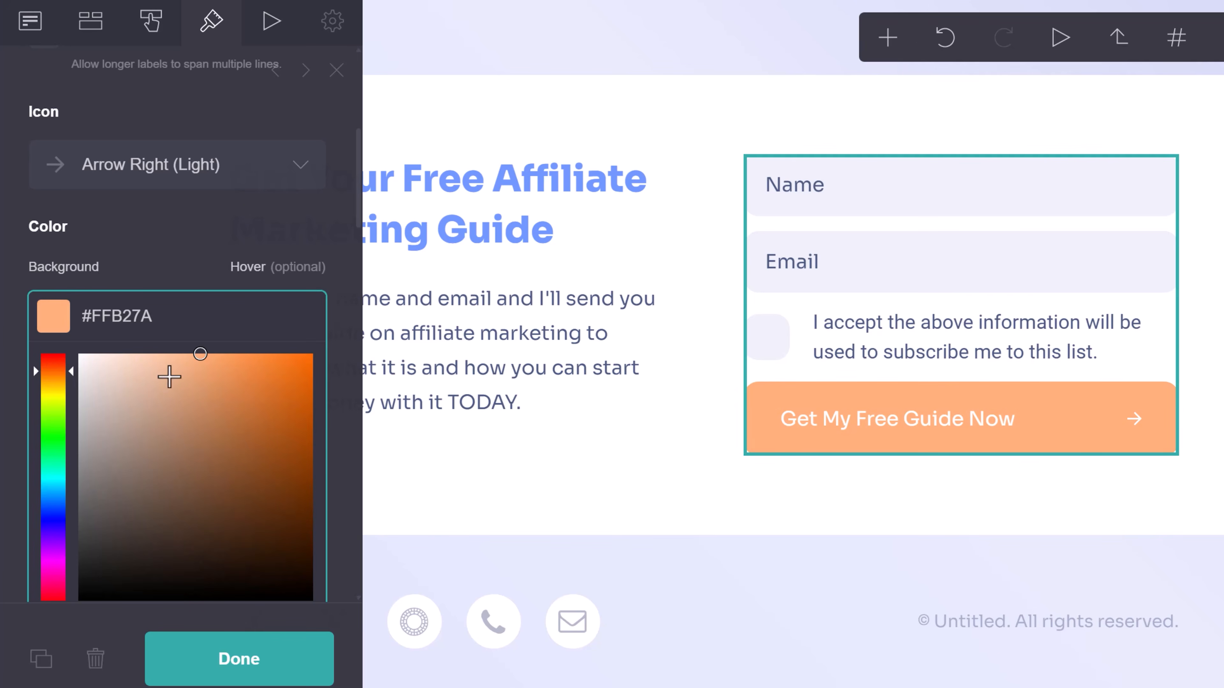
pyautogui.moveTo(169, 377)
pyautogui.mouseDown()
pyautogui.moveTo(260, 355)
pyautogui.moveTo(227, 355)
pyautogui.moveTo(244, 353)
pyautogui.mouseUp()
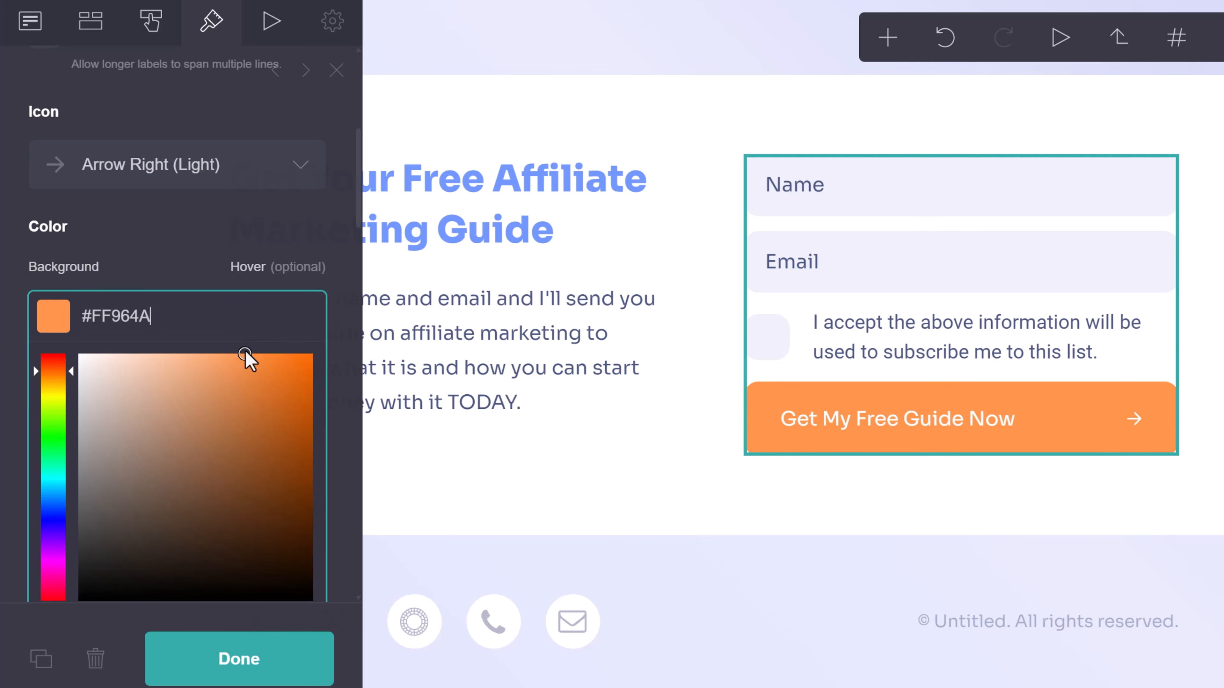
pyautogui.click(244, 216)
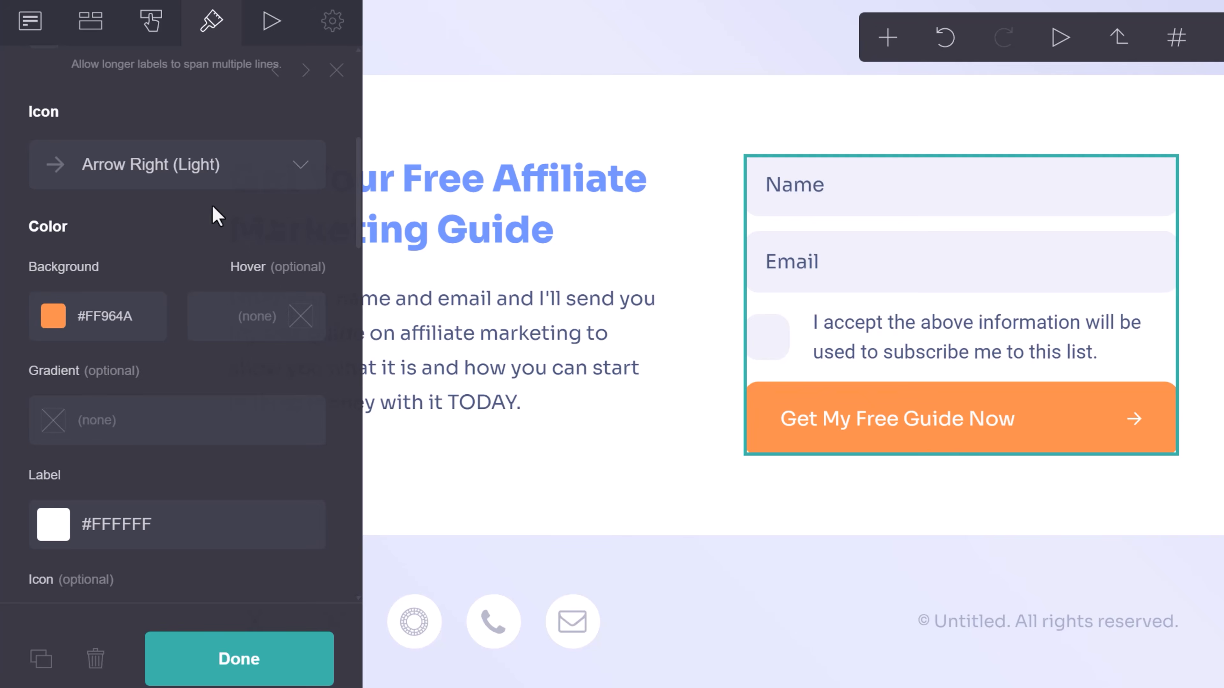
pyautogui.click(208, 179)
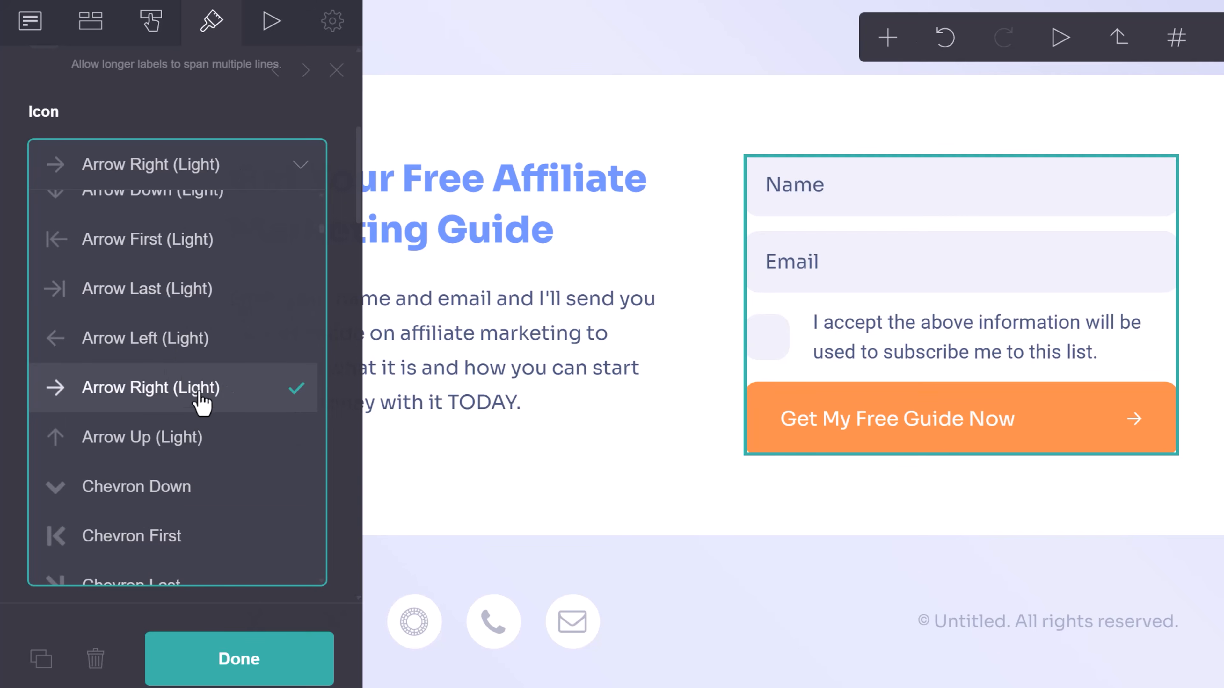
# Keep the Arrow Right (Light) icon, narrow the button, lower its height and add a slight indent.
pyautogui.click(191, 112)
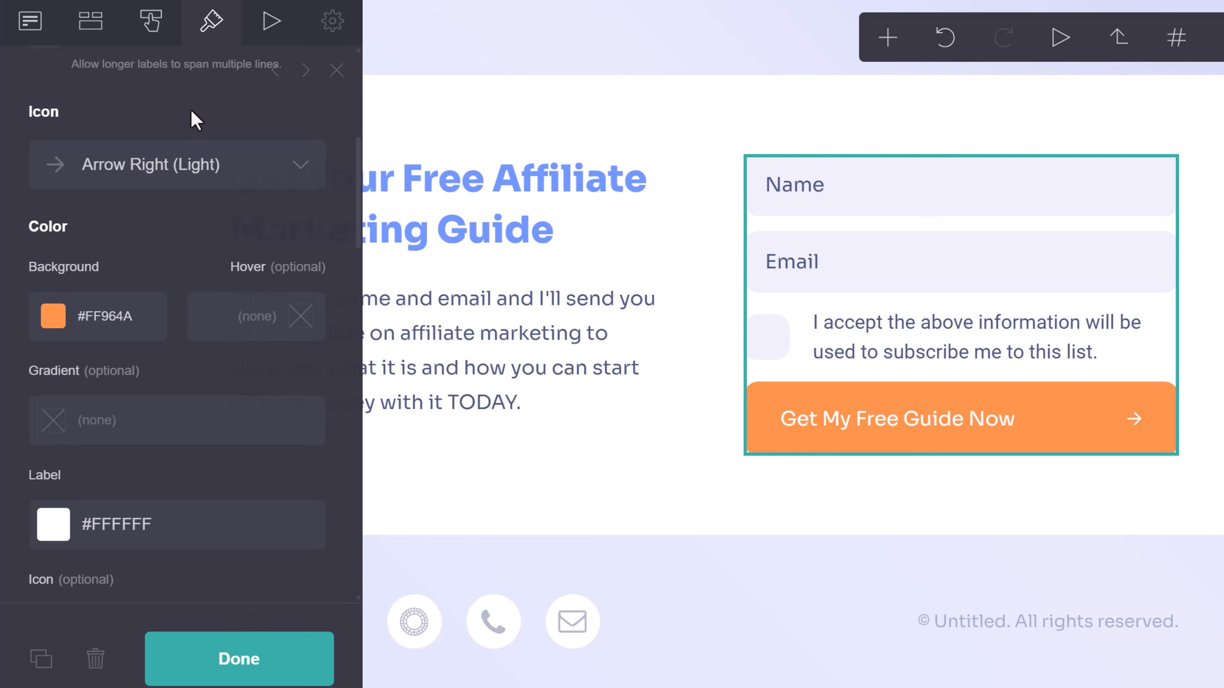
pyautogui.scroll(-5, 177, 357)
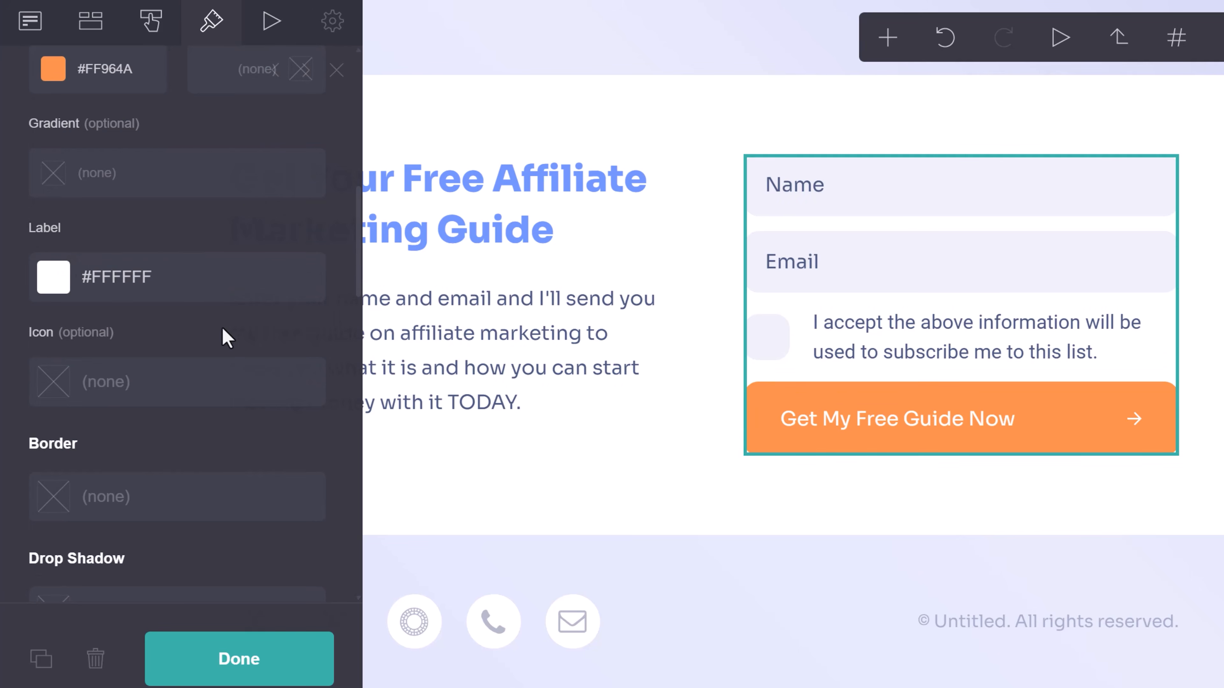
pyautogui.scroll(-8, 202, 340)
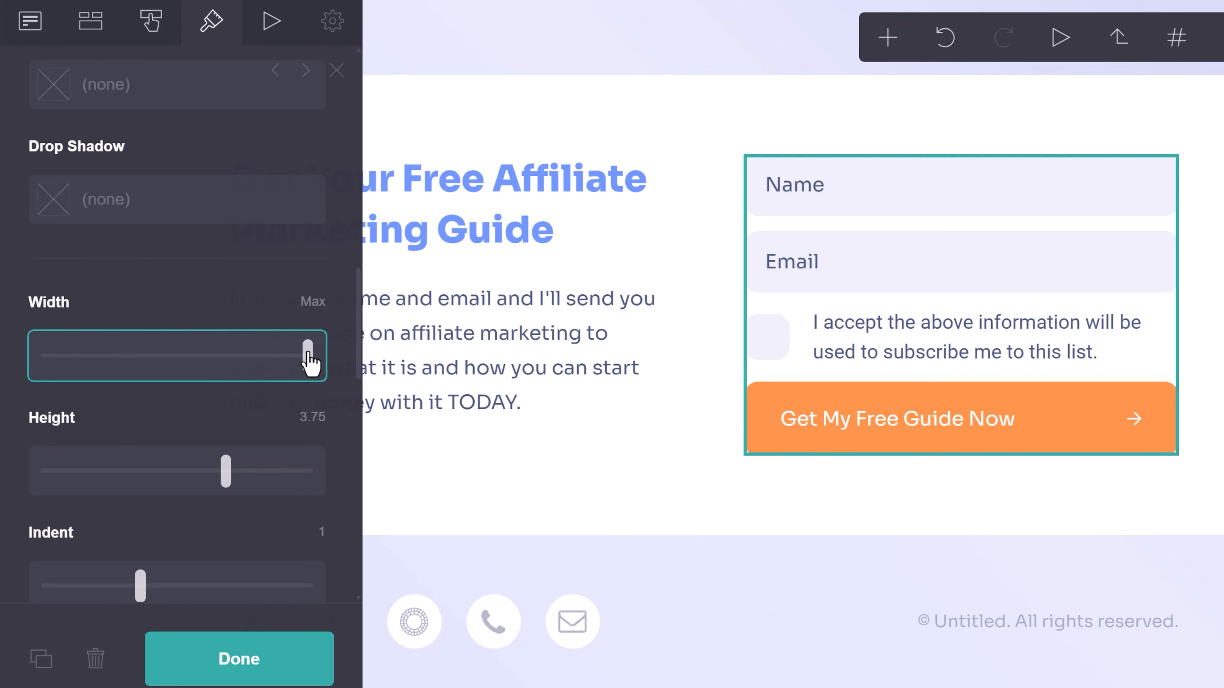
pyautogui.moveTo(309, 357); pyautogui.dragTo(210, 372)
pyautogui.scroll(-3, 207, 367)
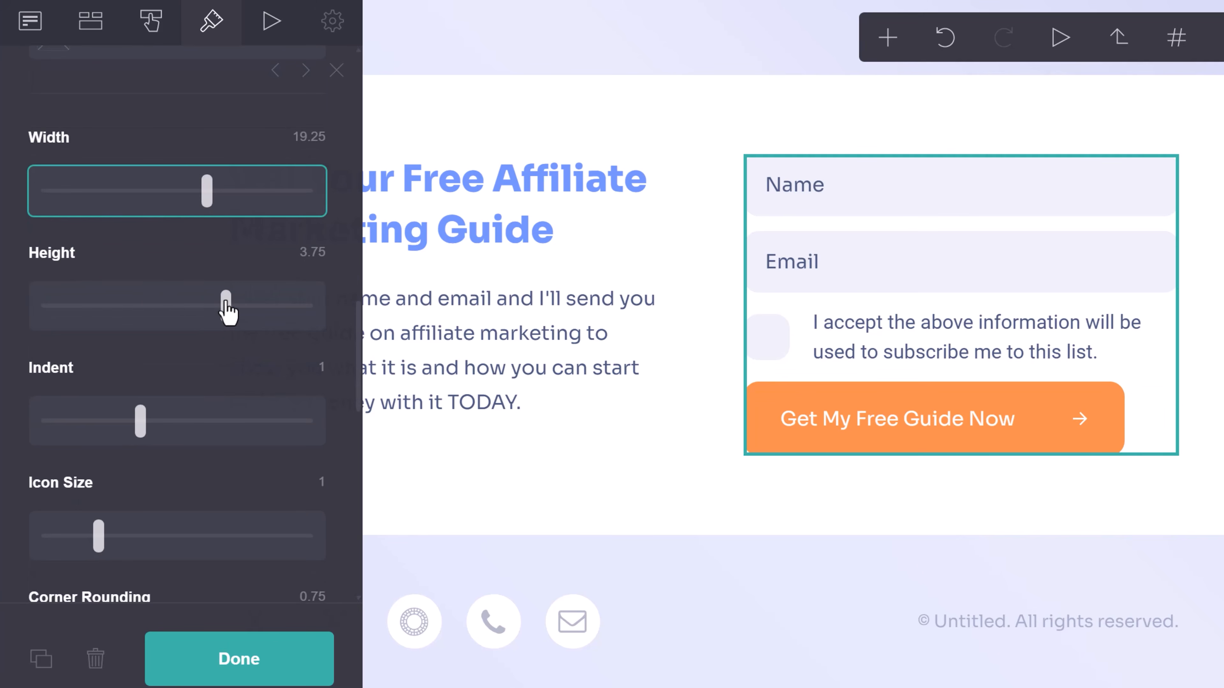
pyautogui.moveTo(227, 308); pyautogui.dragTo(201, 313)
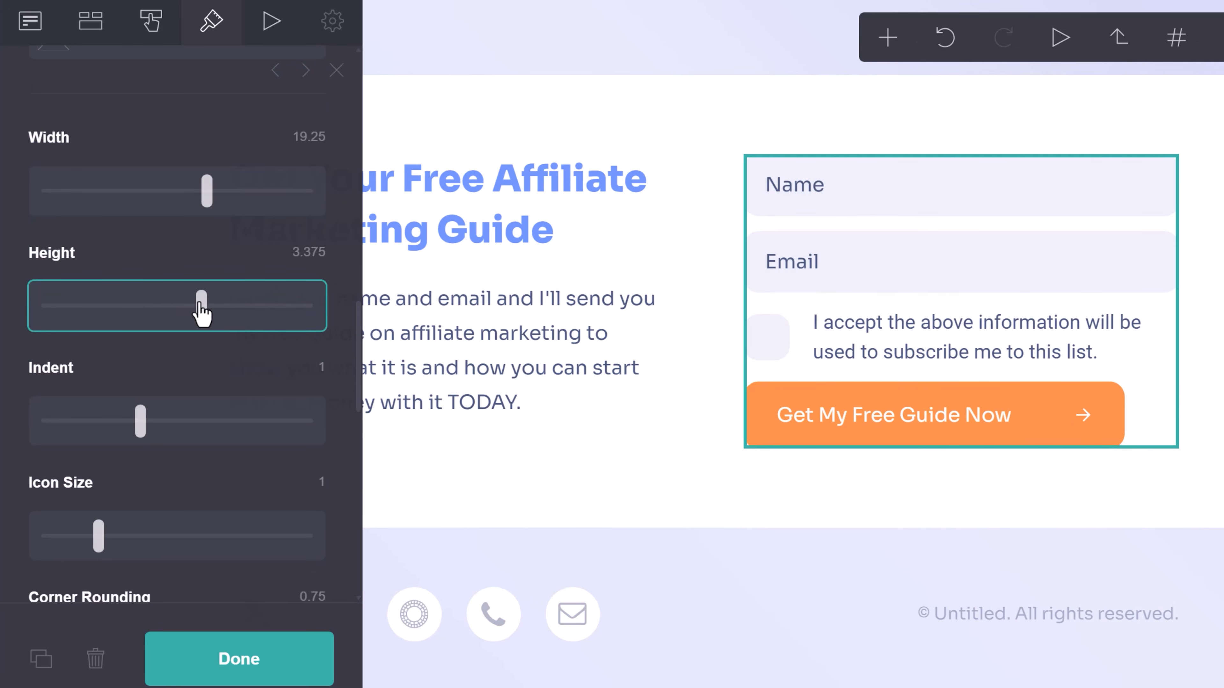
pyautogui.moveTo(140, 421)
pyautogui.mouseDown()
pyautogui.moveTo(191, 419)
pyautogui.moveTo(164, 423)
pyautogui.mouseUp()
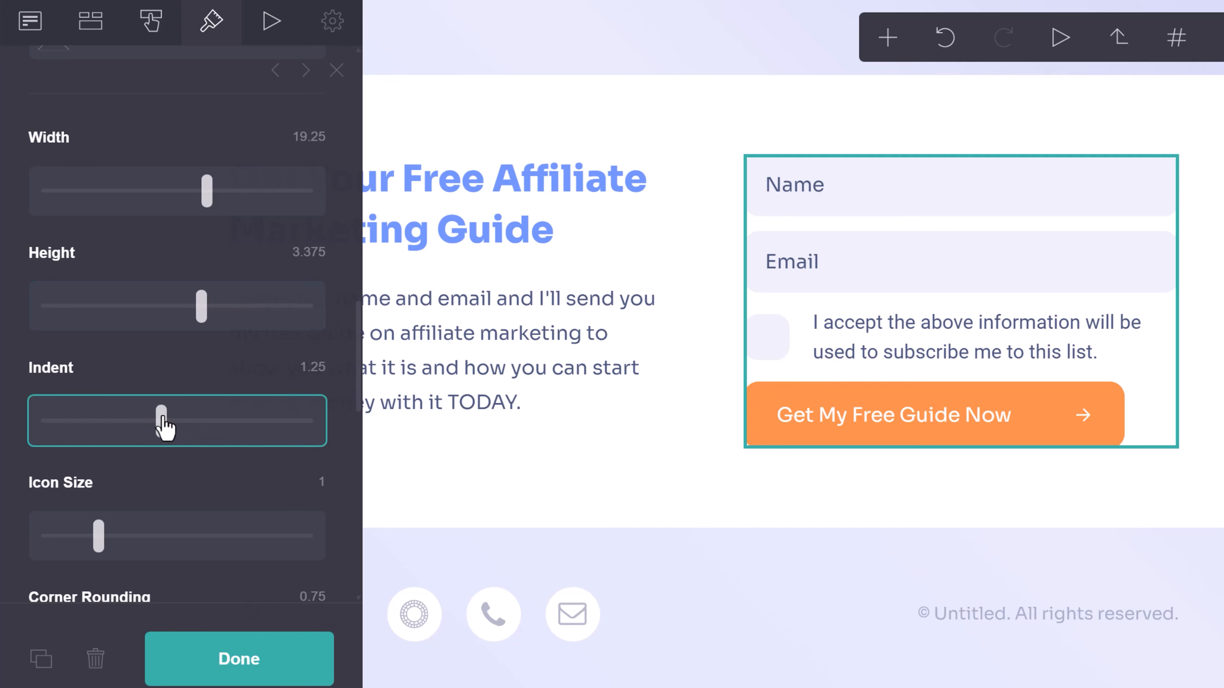
# Enlarge the button's arrow icon and increase its corner rounding.
pyautogui.scroll(-3, 199, 391)
pyautogui.moveTo(101, 369); pyautogui.dragTo(150, 391)
pyautogui.scroll(-3, 159, 410)
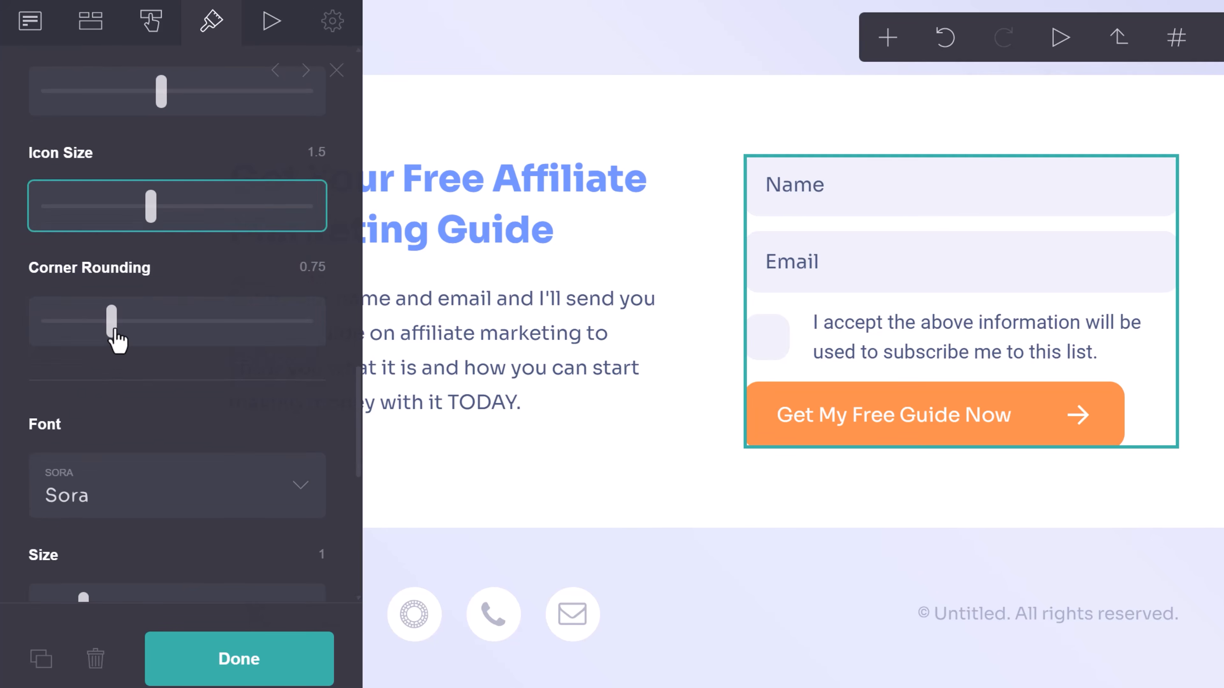
pyautogui.moveTo(113, 333)
pyautogui.mouseDown()
pyautogui.moveTo(143, 345)
pyautogui.moveTo(132, 343)
pyautogui.mouseUp()
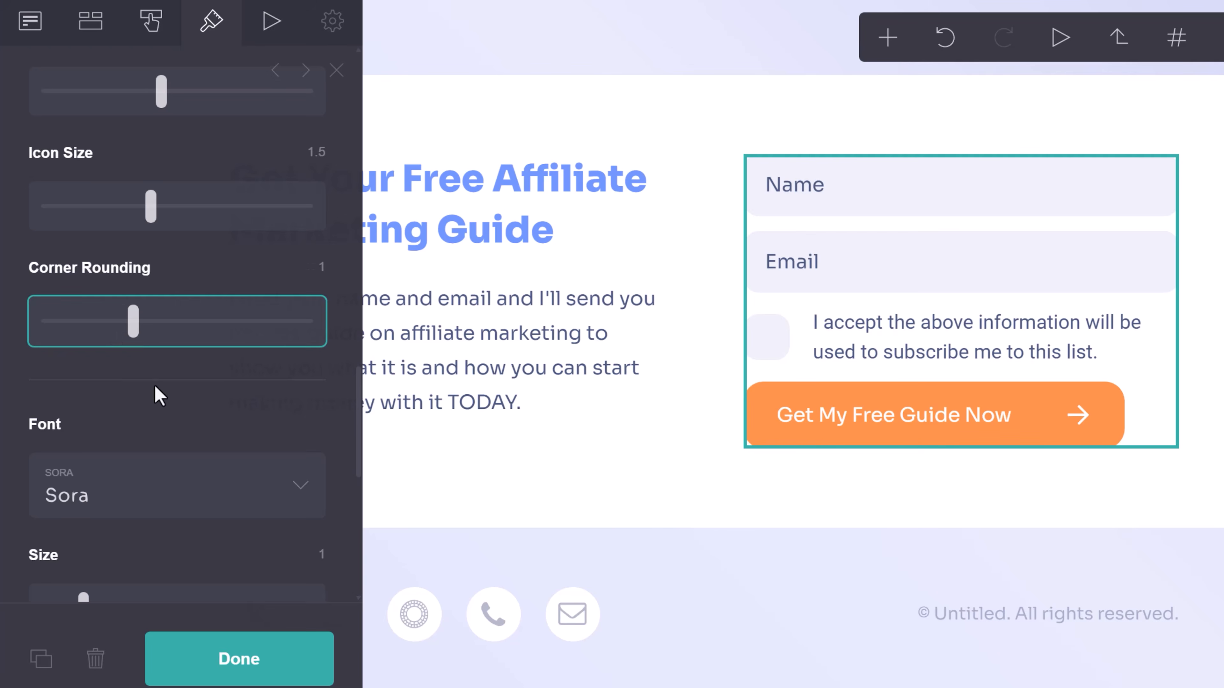
pyautogui.scroll(-5, 155, 386)
pyautogui.scroll(-2, 134, 331)
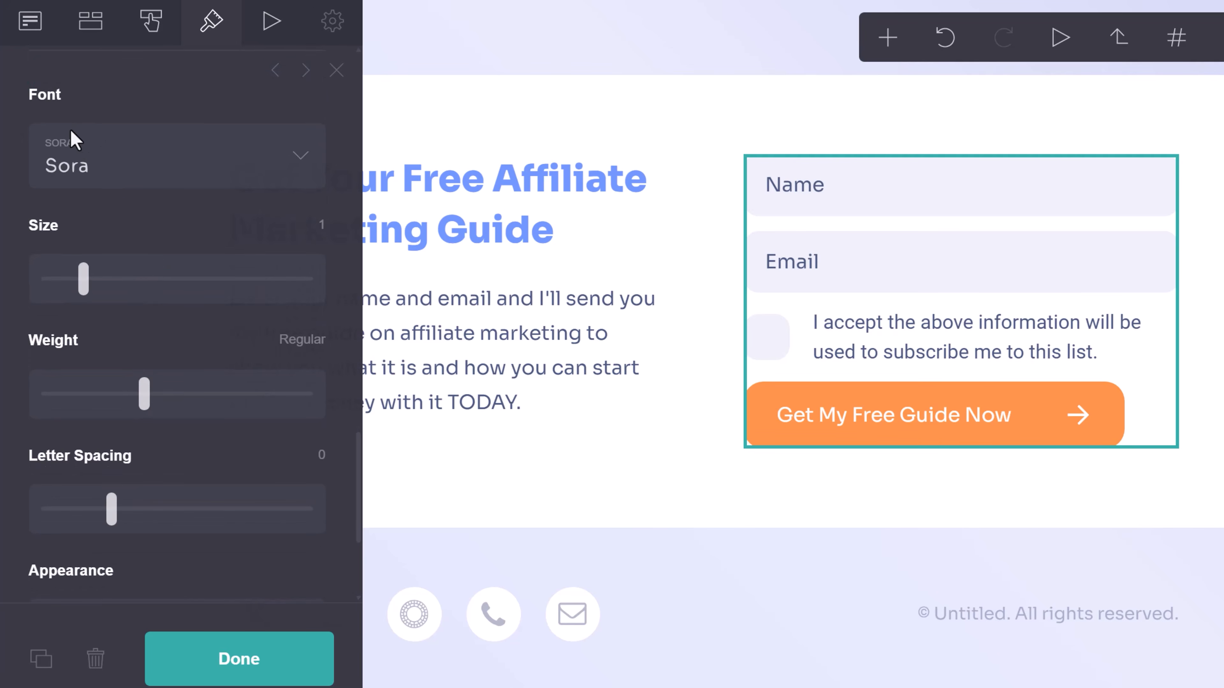
pyautogui.scroll(-3, 228, 313)
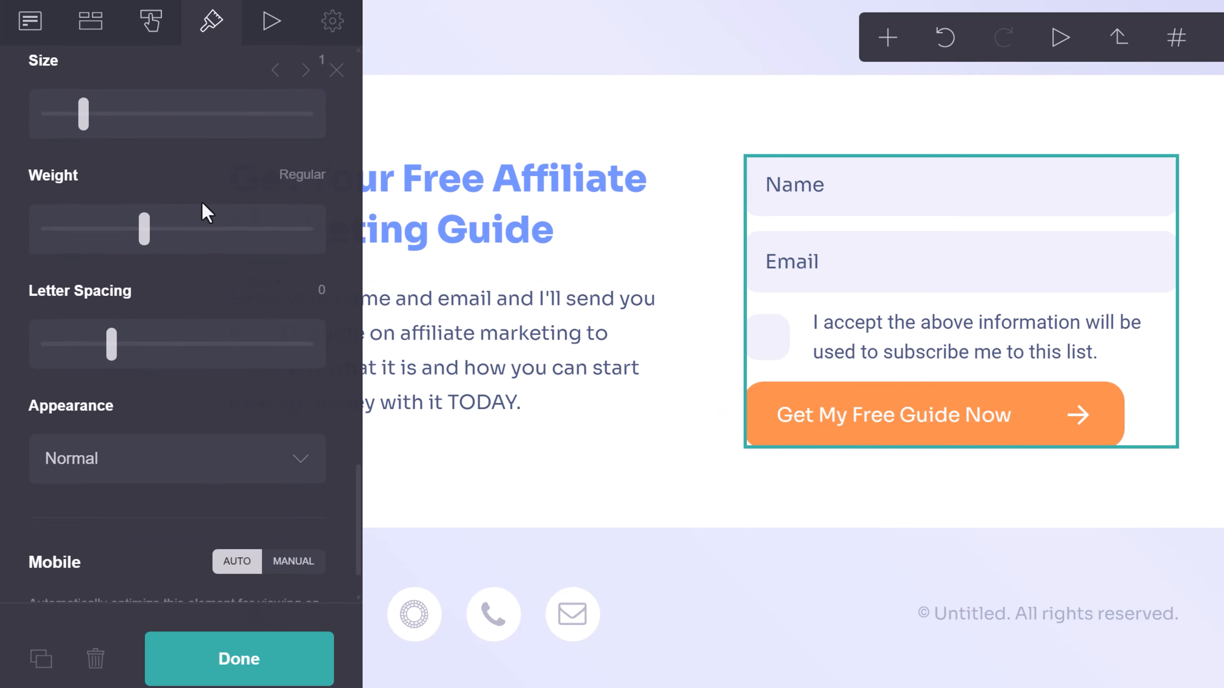
pyautogui.scroll(-2, 154, 453)
pyautogui.scroll(15, 156, 437)
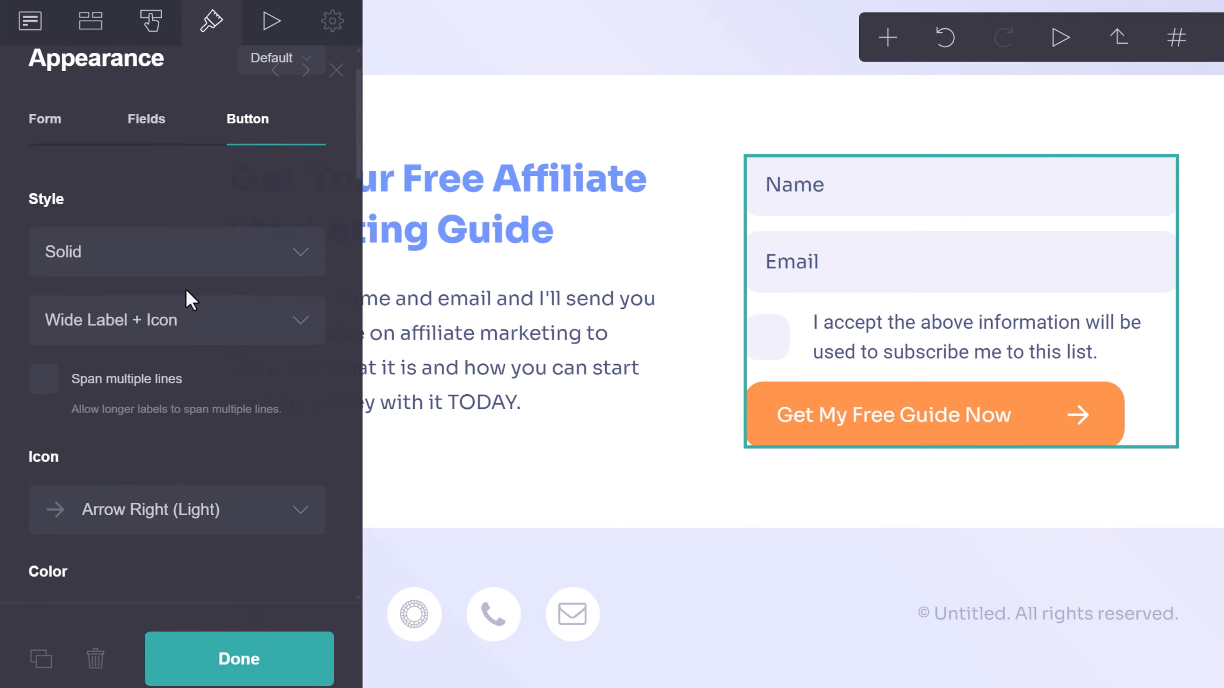
# Change the form alignment from Left to Center so the button sits centred.
pyautogui.click(46, 187)
pyautogui.scroll(-5, 159, 337)
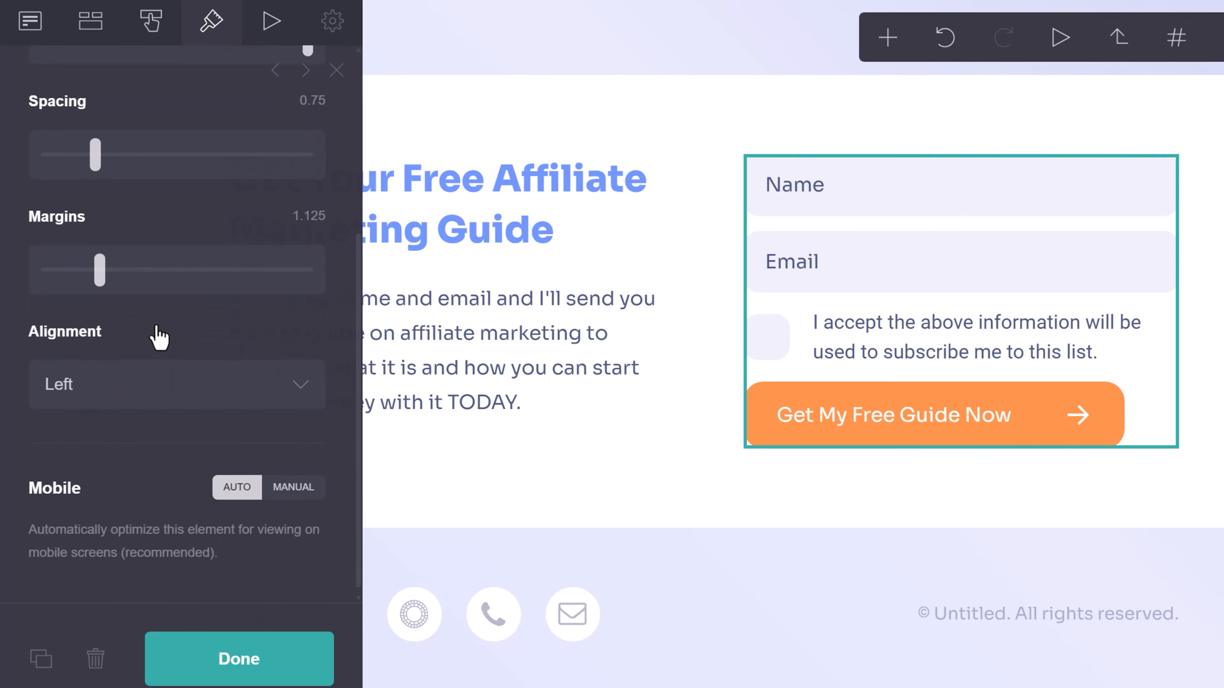
pyautogui.click(99, 381)
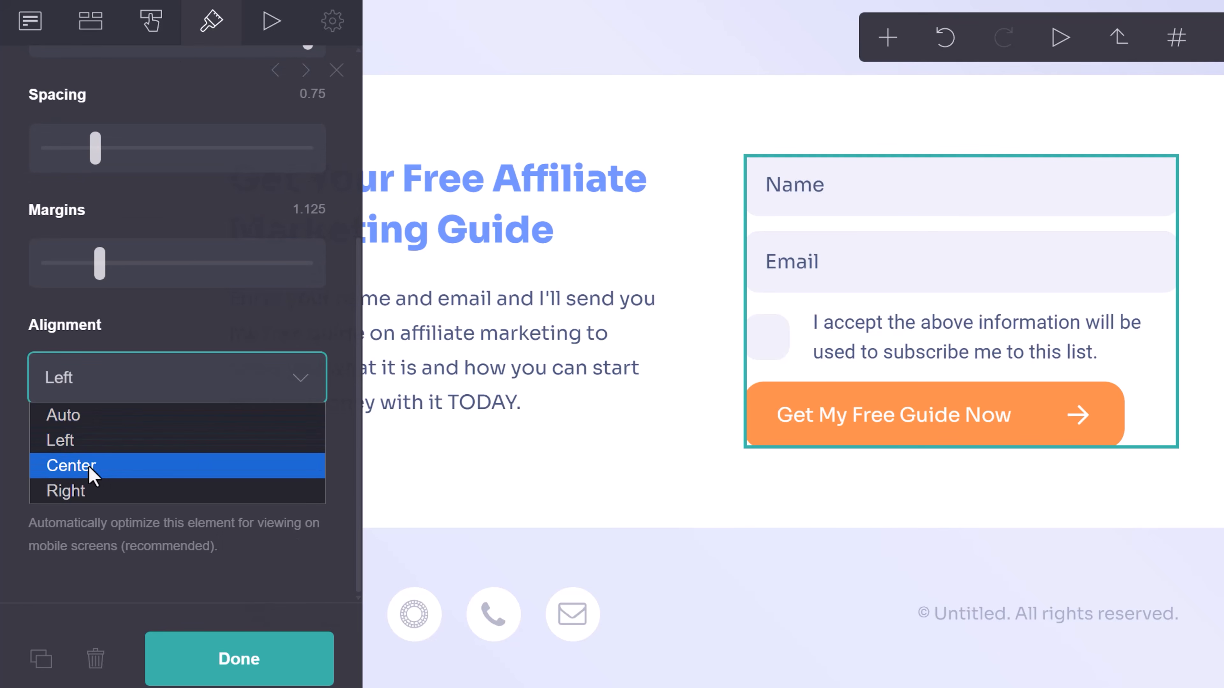
pyautogui.click(88, 466)
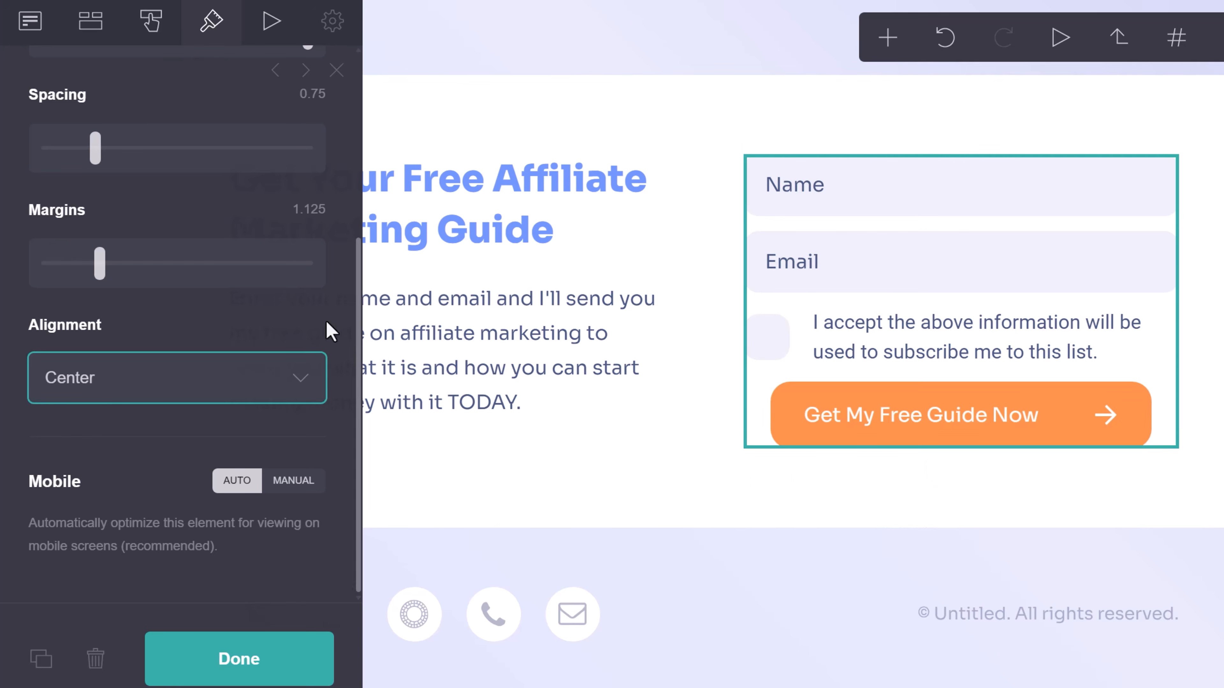
pyautogui.scroll(5, 178, 316)
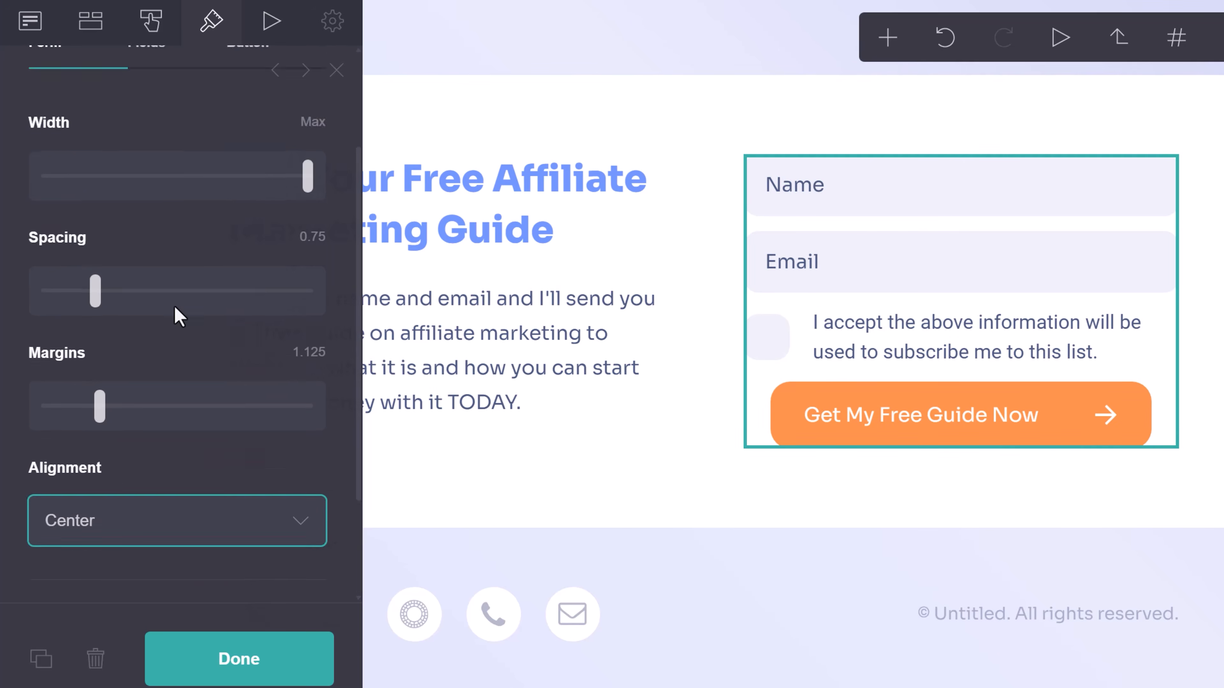
# Preview the form's Fade In entrance animation twice, leaving it unchanged.
pyautogui.click(269, 23)
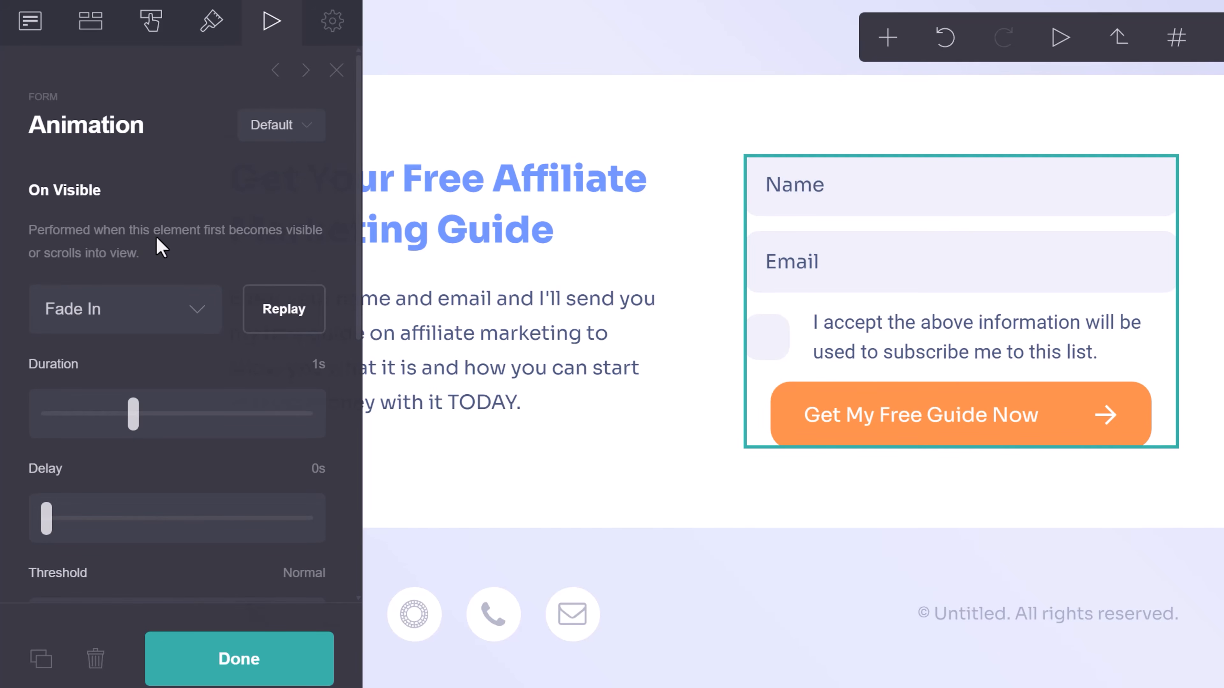
pyautogui.click(287, 309)
pyautogui.scroll(-5, 116, 415)
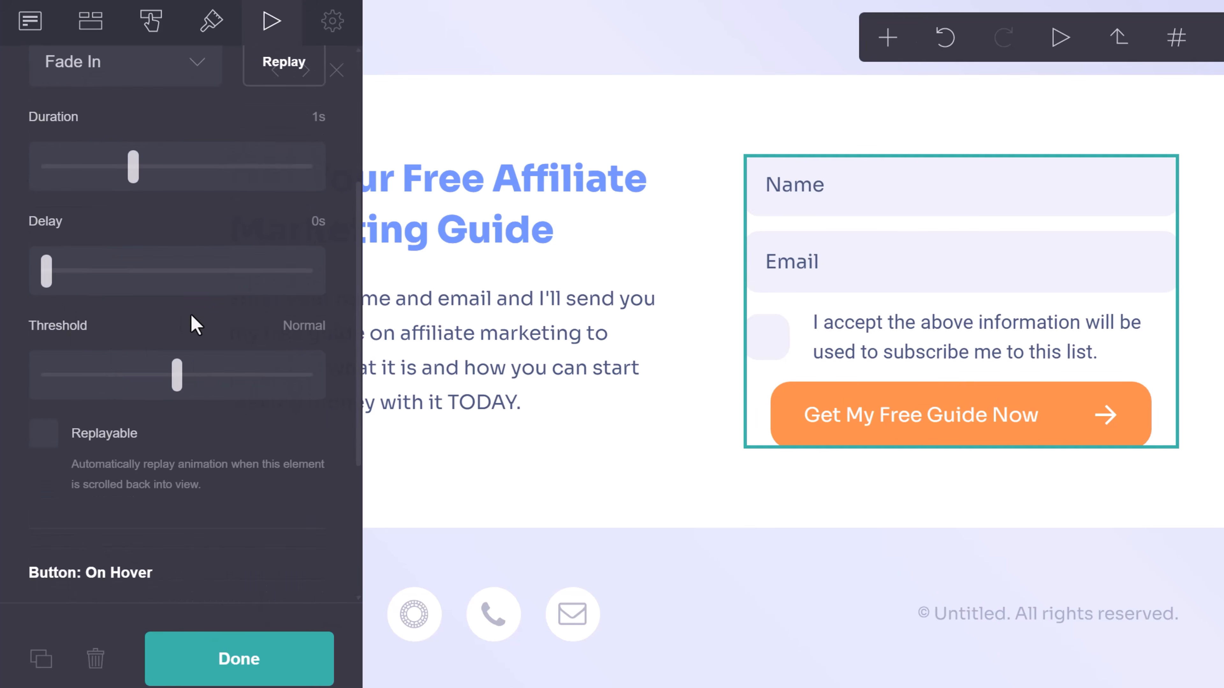
pyautogui.scroll(5, 217, 409)
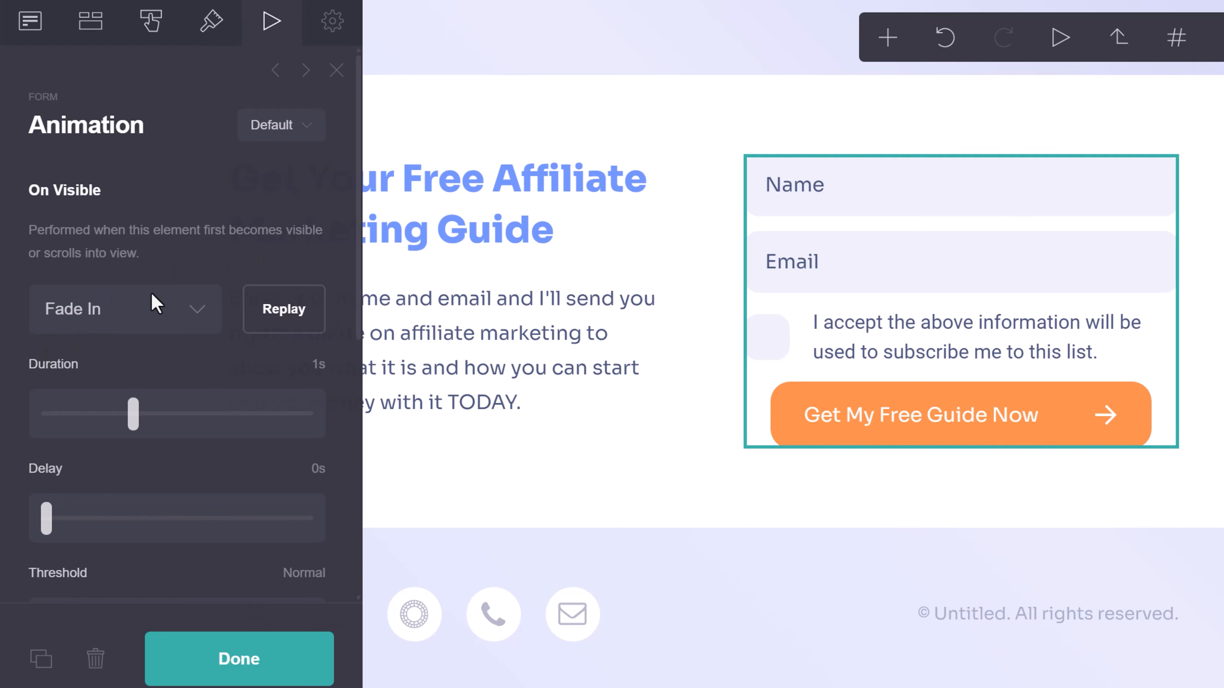
pyautogui.click(283, 312)
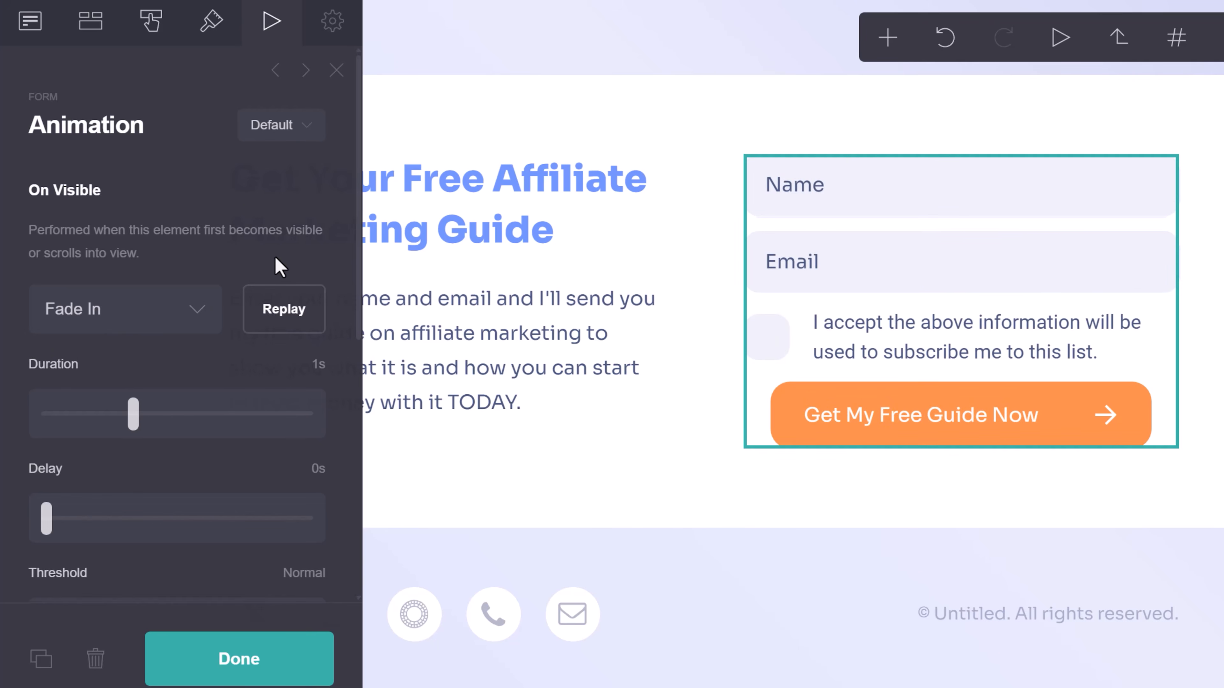
pyautogui.scroll(-5, 270, 313)
pyautogui.scroll(5, 262, 380)
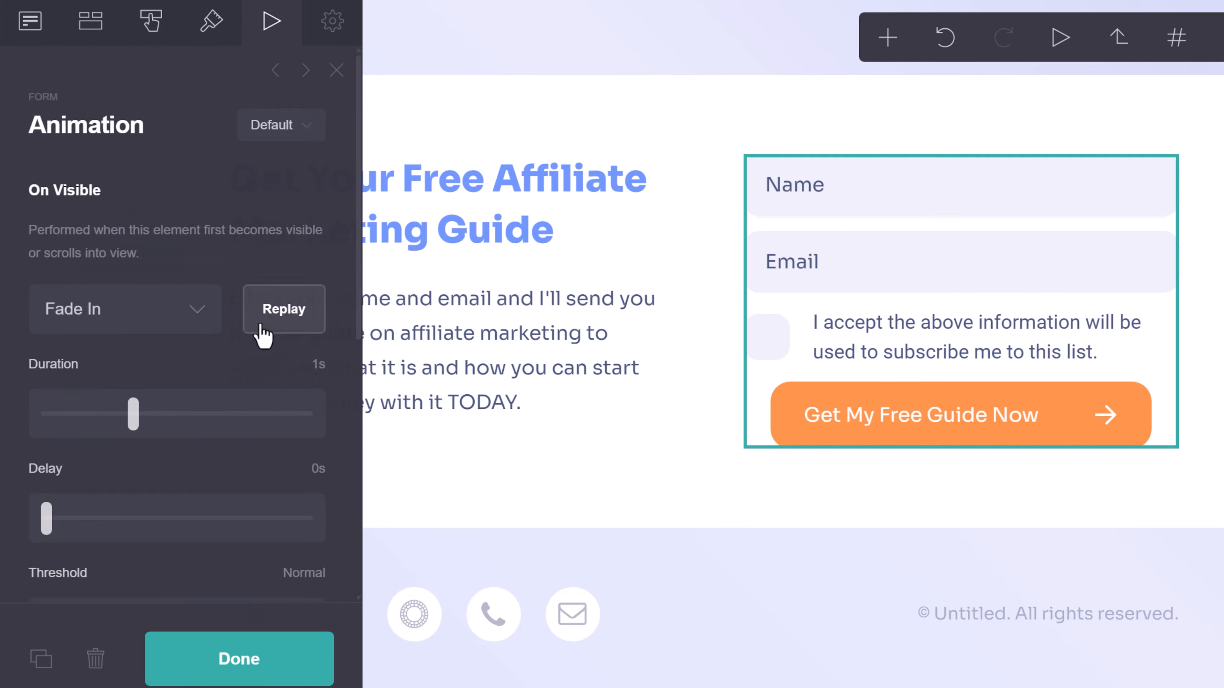
pyautogui.scroll(-5, 260, 289)
pyautogui.scroll(-5, 250, 229)
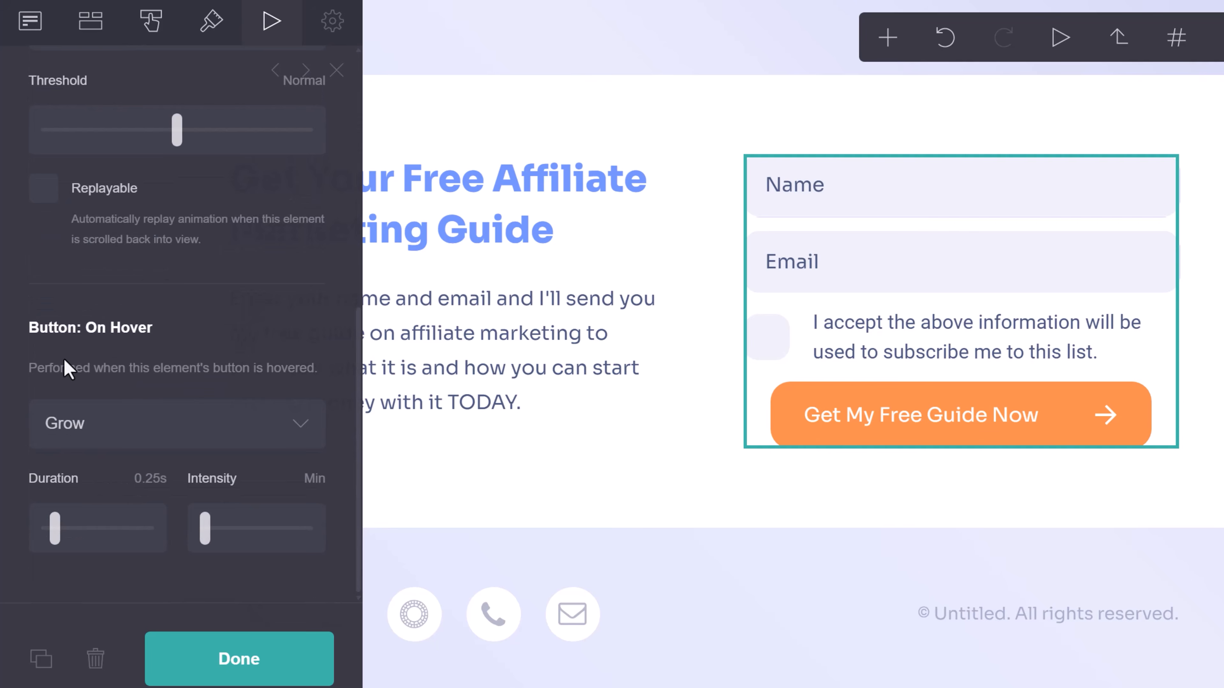
# Set the button's hover effect to Grow at 0.25s with Lowest intensity, after trying Shrink.
pyautogui.click(156, 436)
pyautogui.click(155, 436)
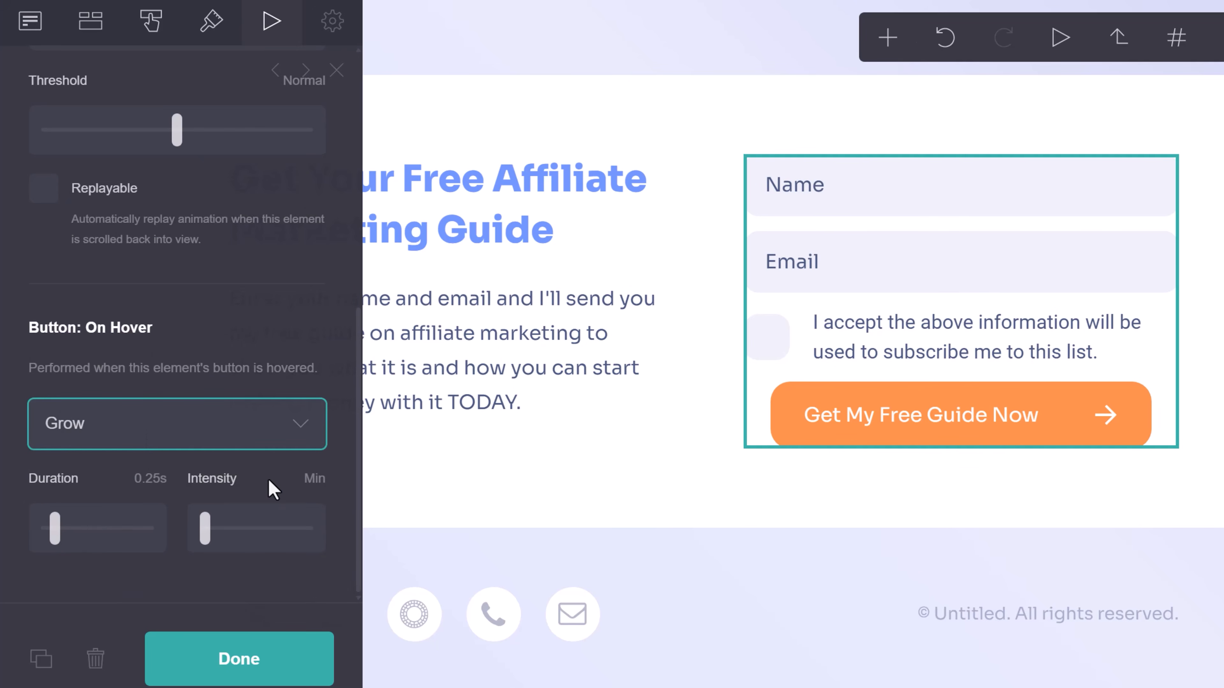
pyautogui.moveTo(207, 527)
pyautogui.mouseDown()
pyautogui.moveTo(286, 531)
pyautogui.moveTo(214, 547)
pyautogui.moveTo(215, 528)
pyautogui.mouseUp()
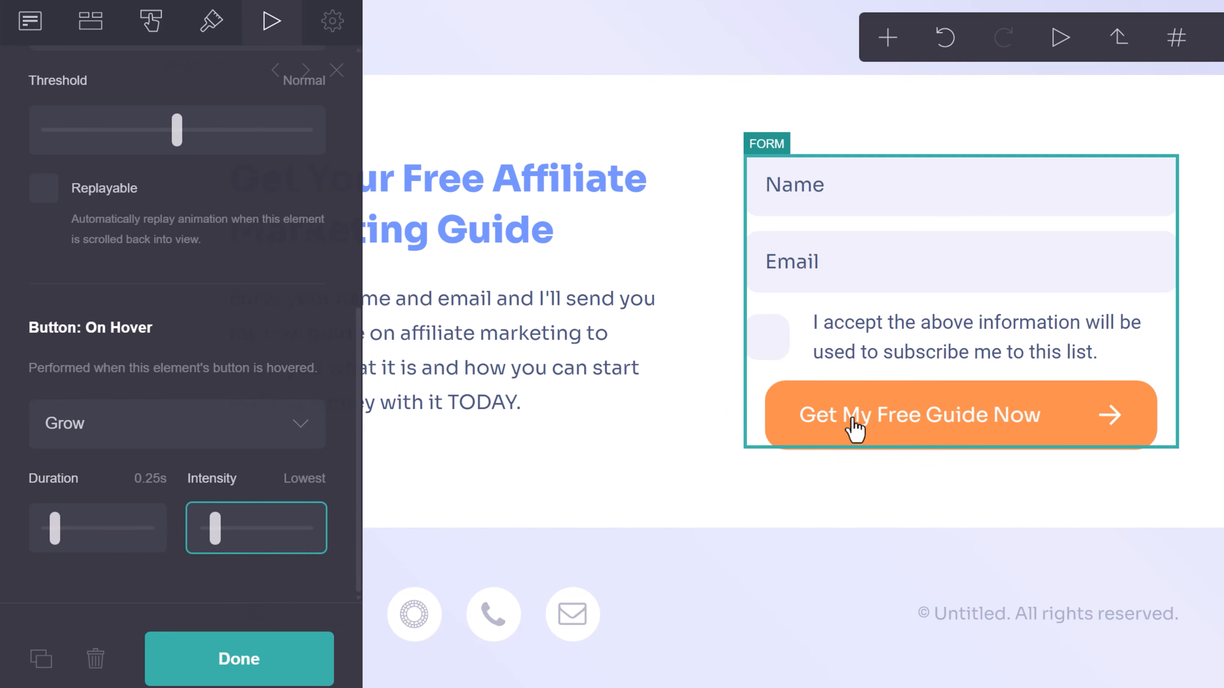
pyautogui.click(144, 424)
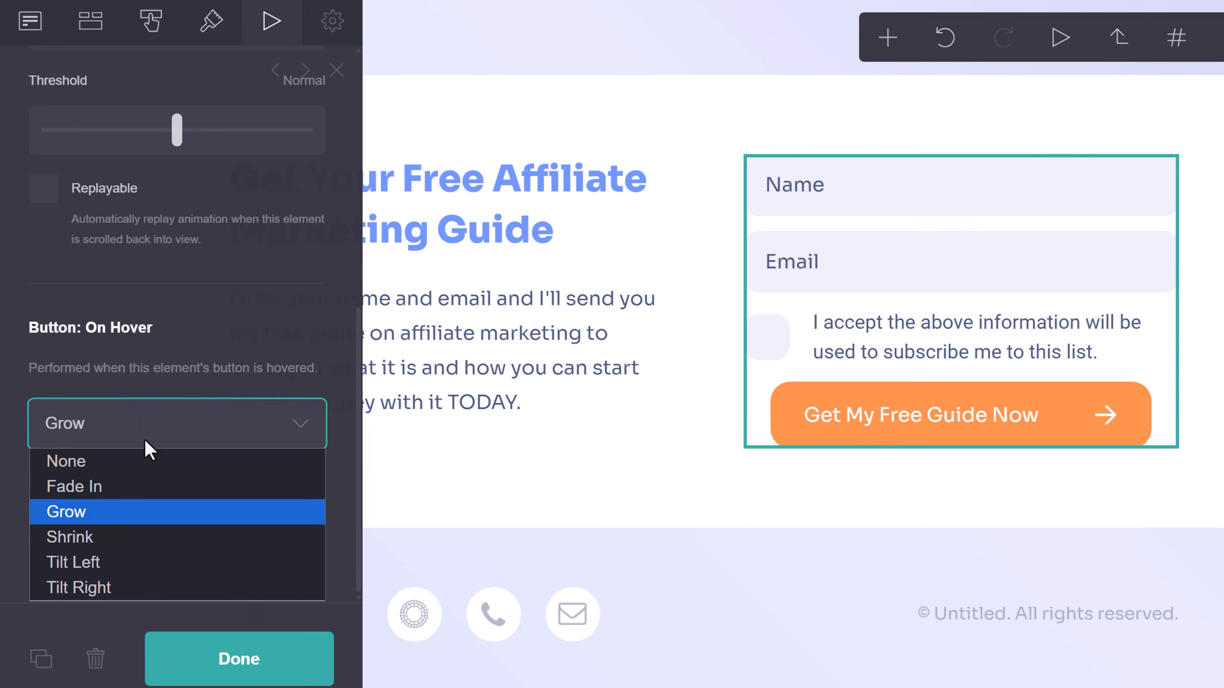
pyautogui.click(68, 538)
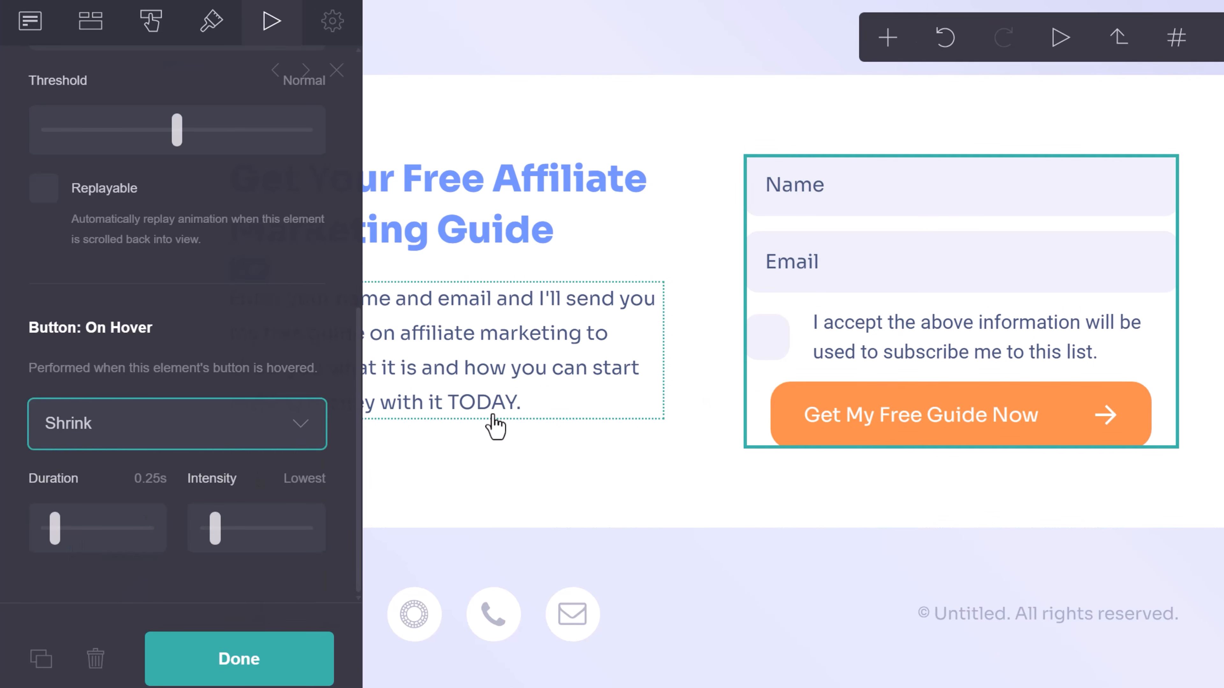
pyautogui.click(120, 424)
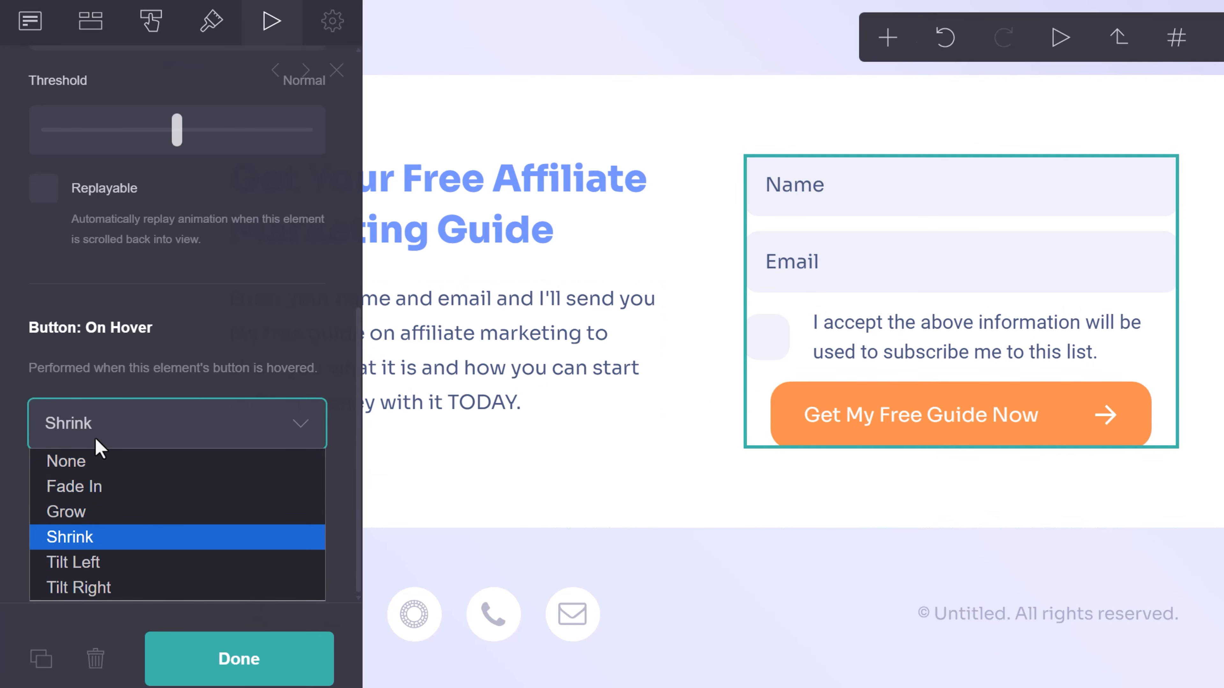
pyautogui.click(112, 523)
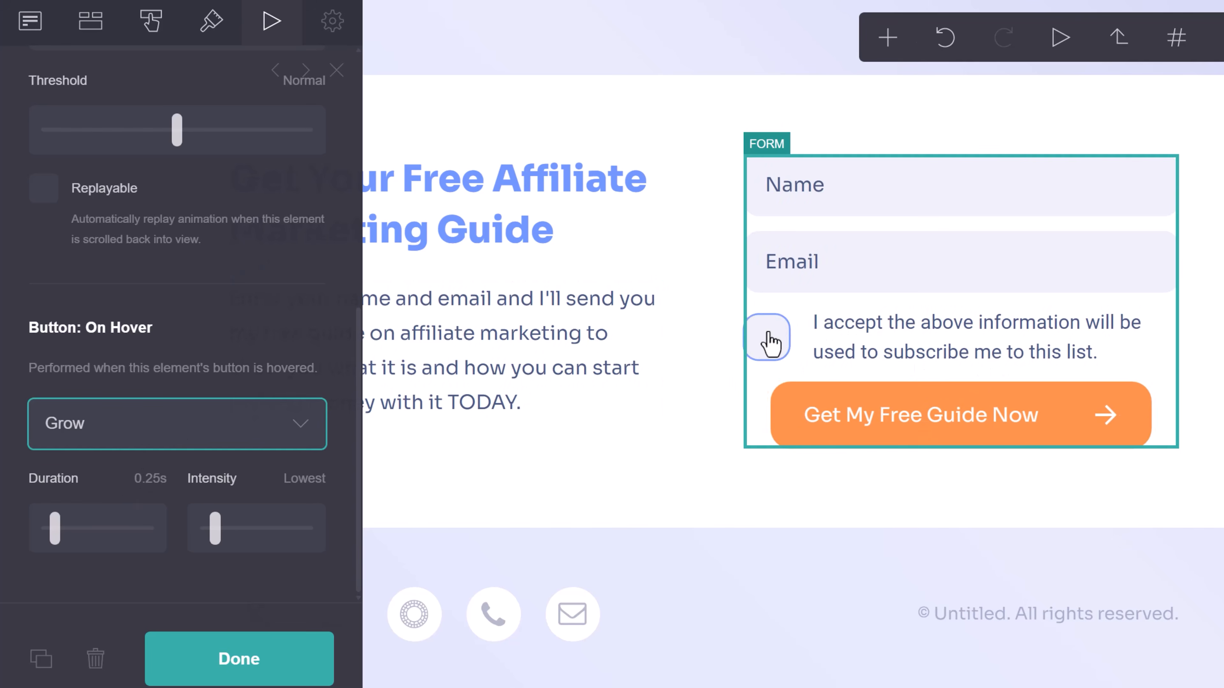
pyautogui.scroll(10, 183, 376)
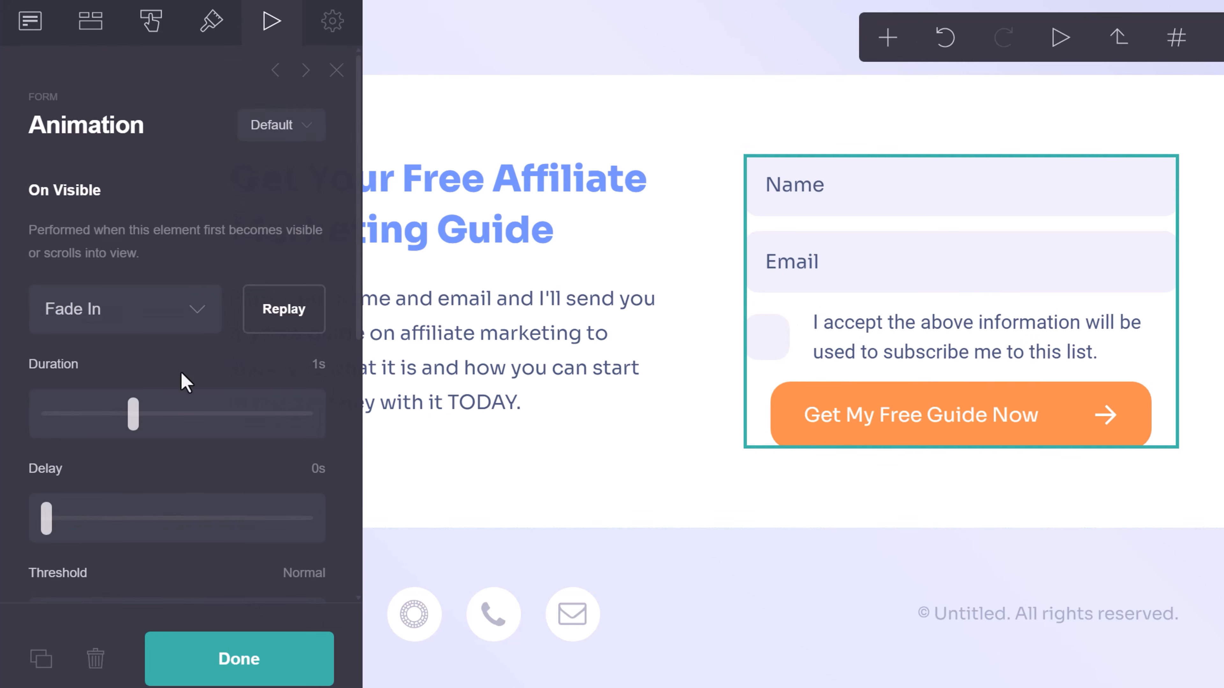
pyautogui.click(211, 23)
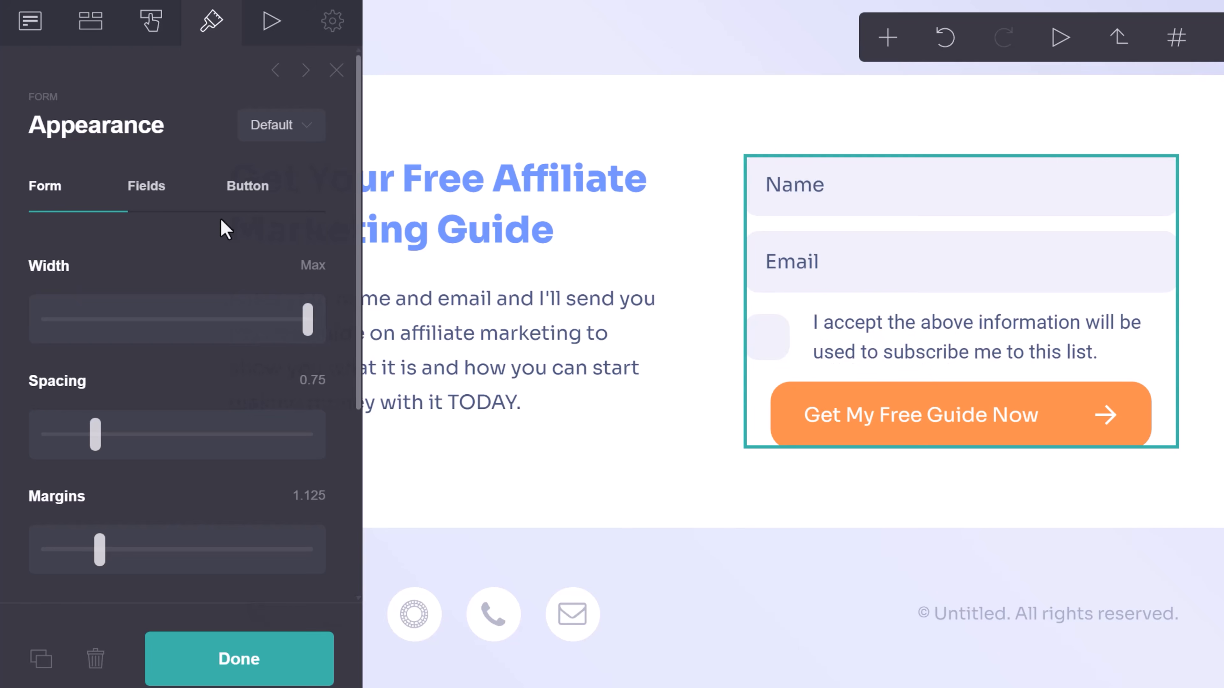
# Shrink the form's consent text size to 0.75, then bring up the signup form's general settings.
pyautogui.click(148, 189)
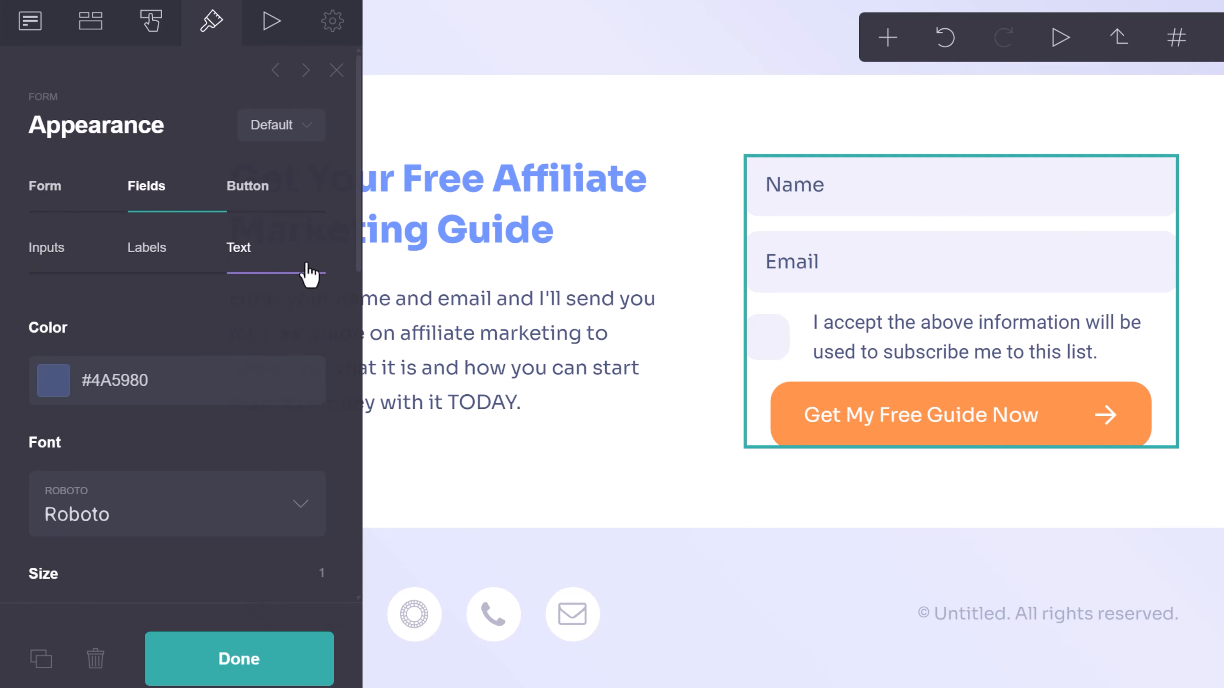
pyautogui.scroll(-5, 144, 386)
pyautogui.moveTo(84, 389); pyautogui.dragTo(70, 396)
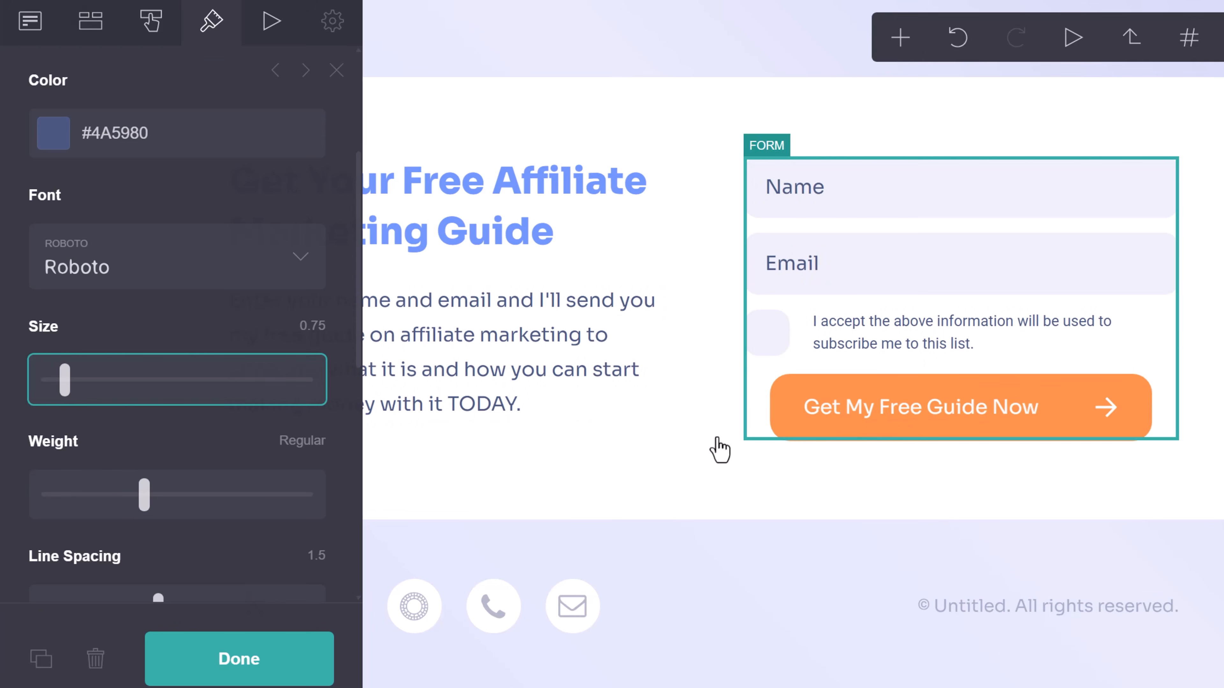
pyautogui.click(251, 662)
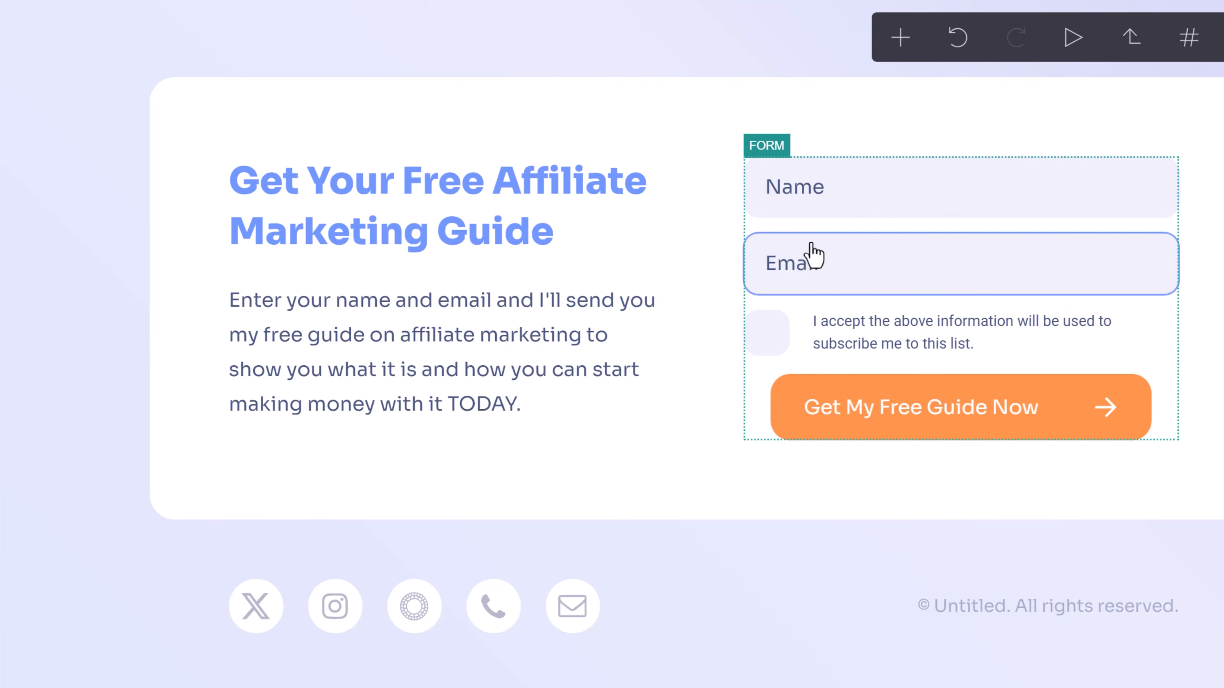
pyautogui.click(773, 179)
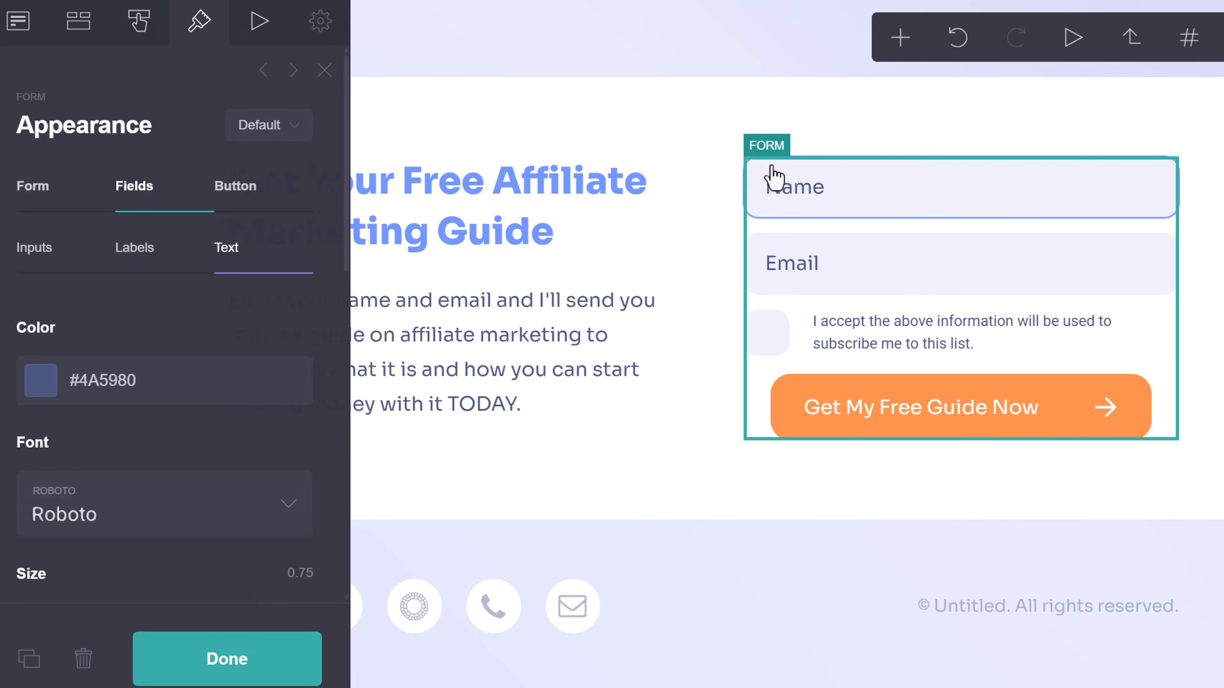
pyautogui.click(30, 23)
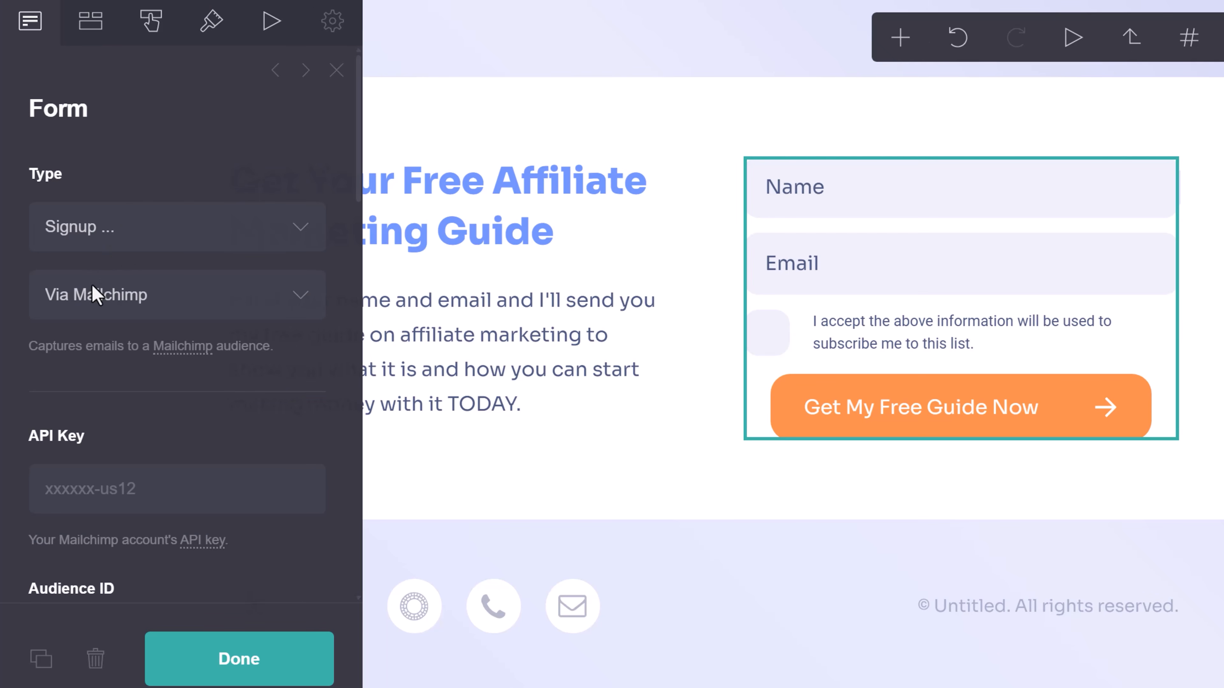
# Keep the form type as Signup and switch its provider from Mailchimp to GetResponse.
pyautogui.click(115, 230)
pyautogui.click(108, 293)
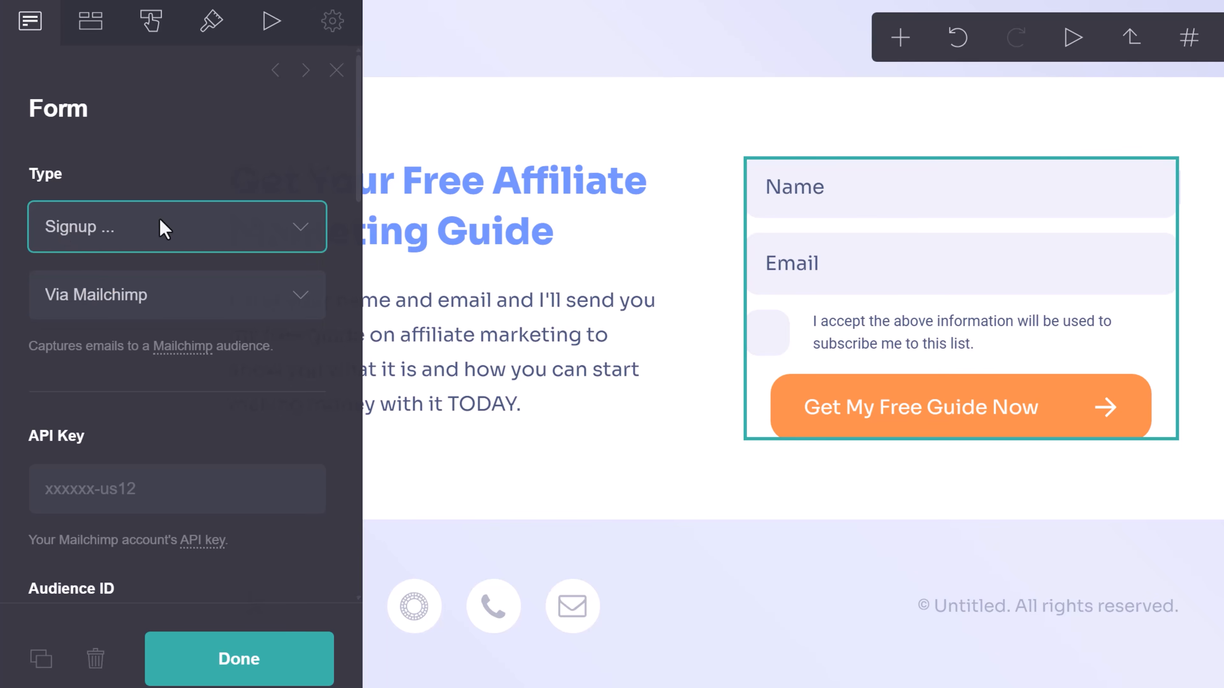
pyautogui.scroll(-3, 160, 220)
pyautogui.click(121, 142)
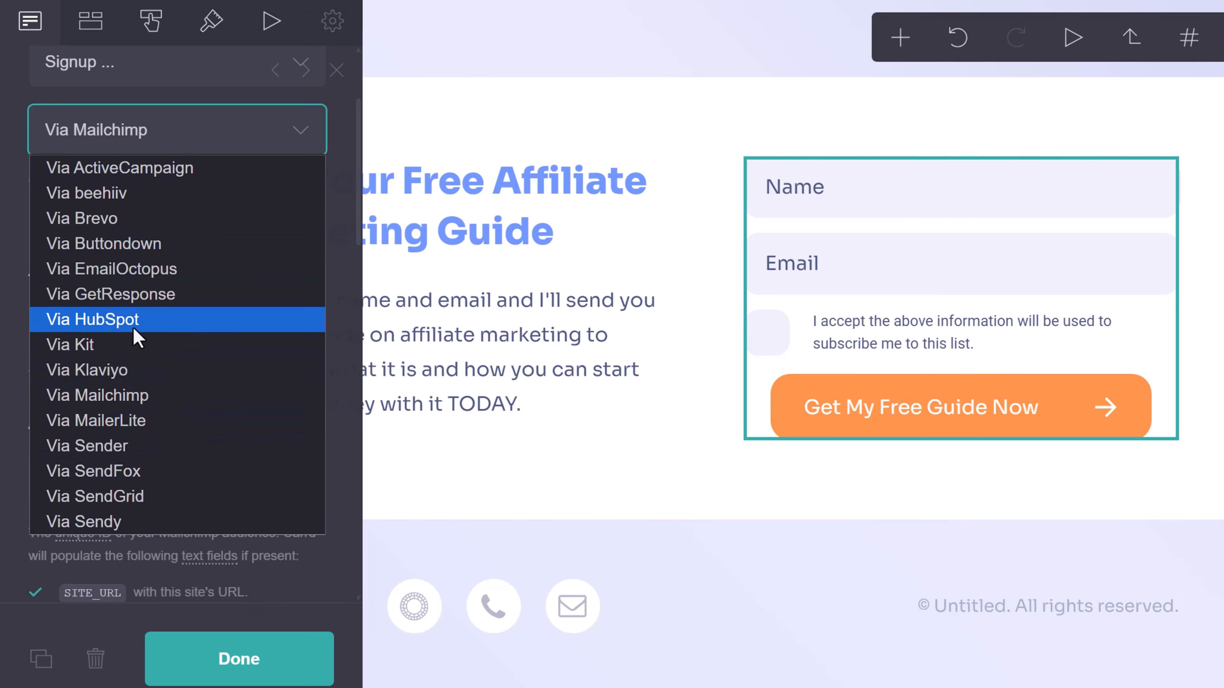
pyautogui.click(138, 303)
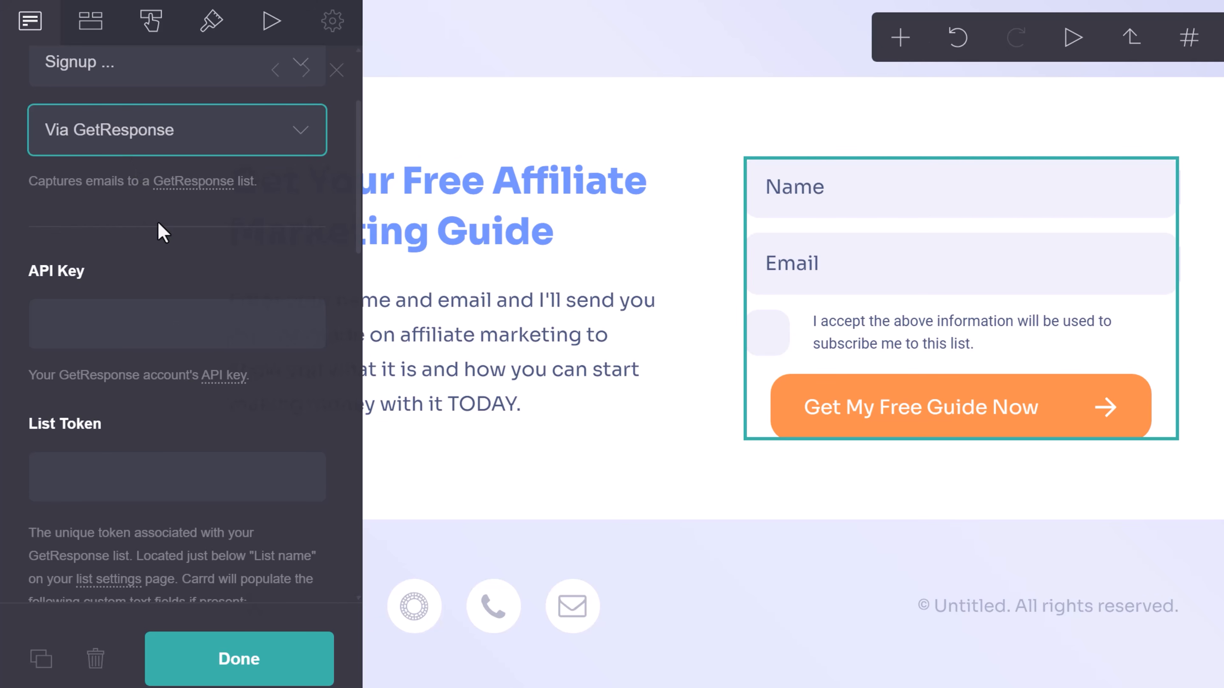
pyautogui.scroll(3, 157, 221)
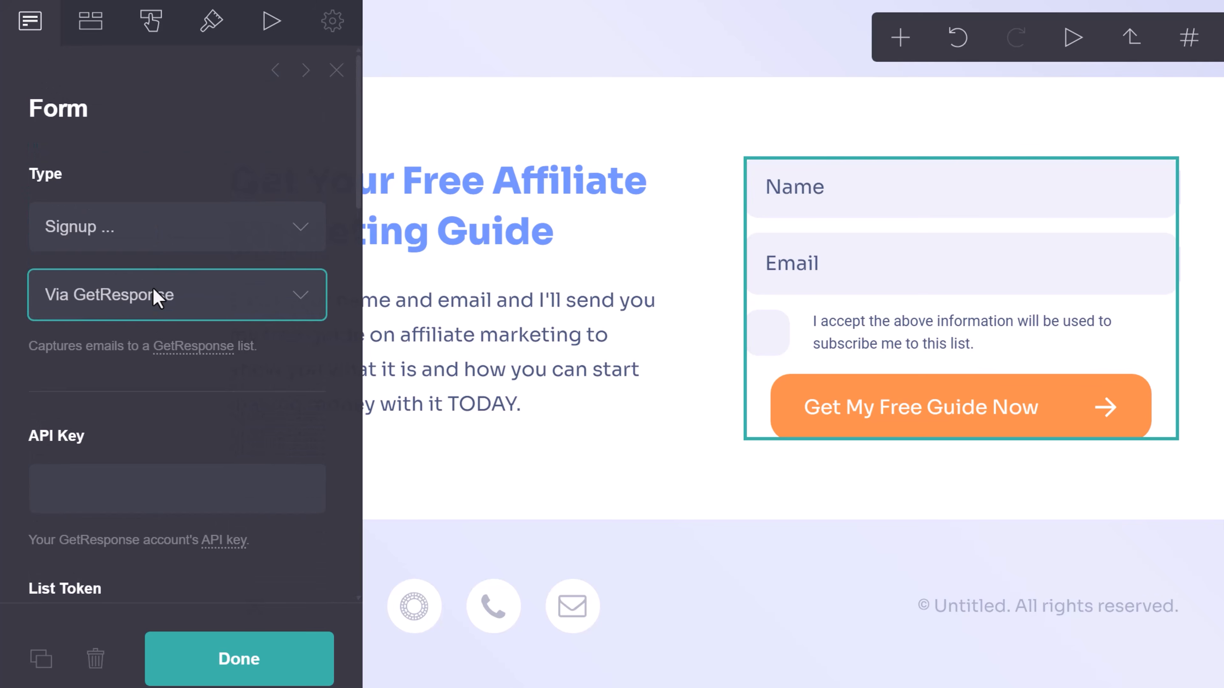
# Change the form type to Contact, then to Custom, leaving a single Untitled field.
pyautogui.click(130, 223)
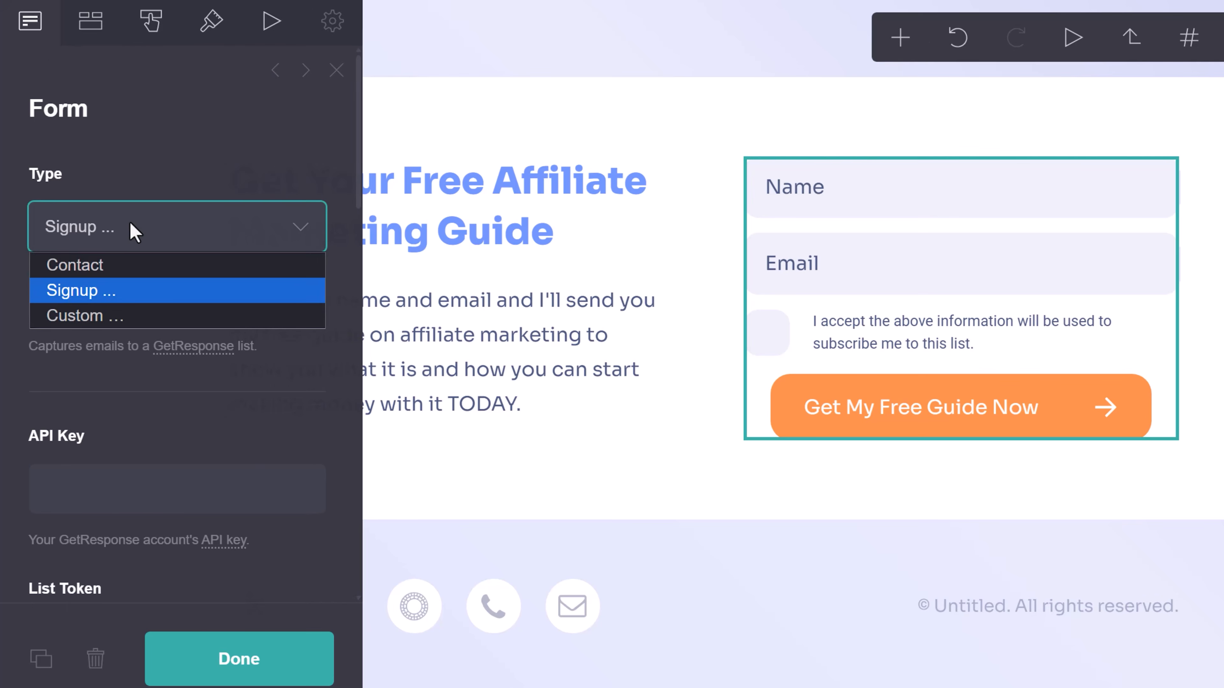
pyautogui.click(129, 266)
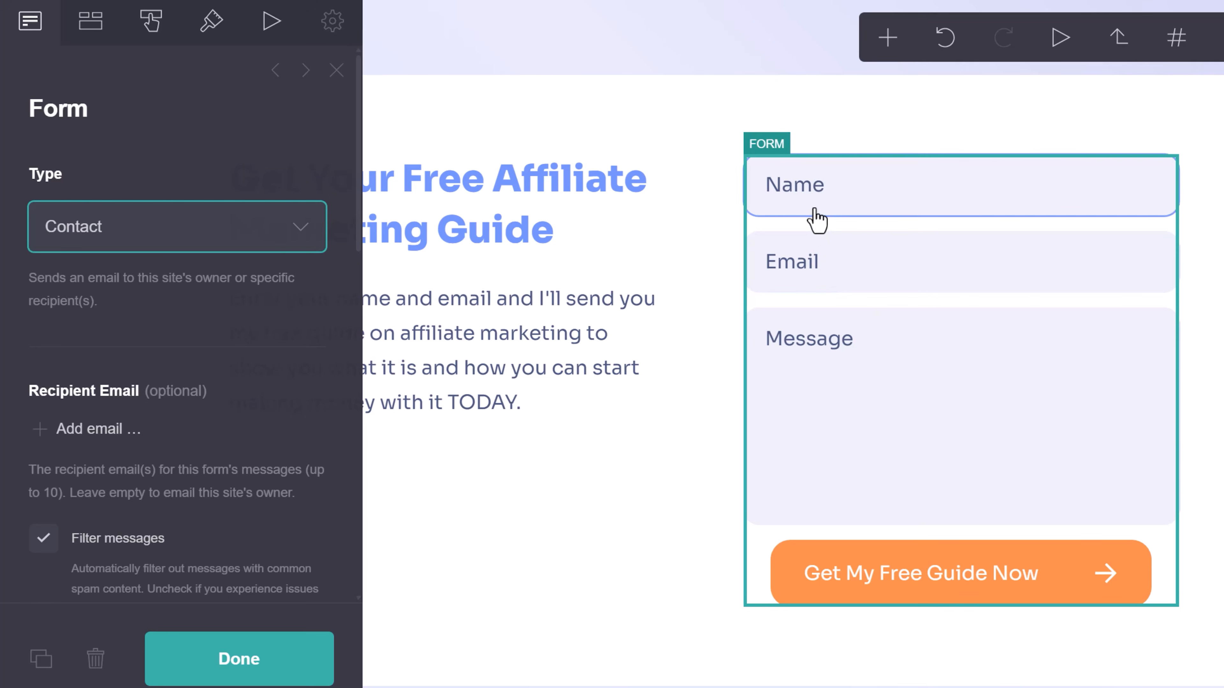
pyautogui.scroll(-2, 79, 352)
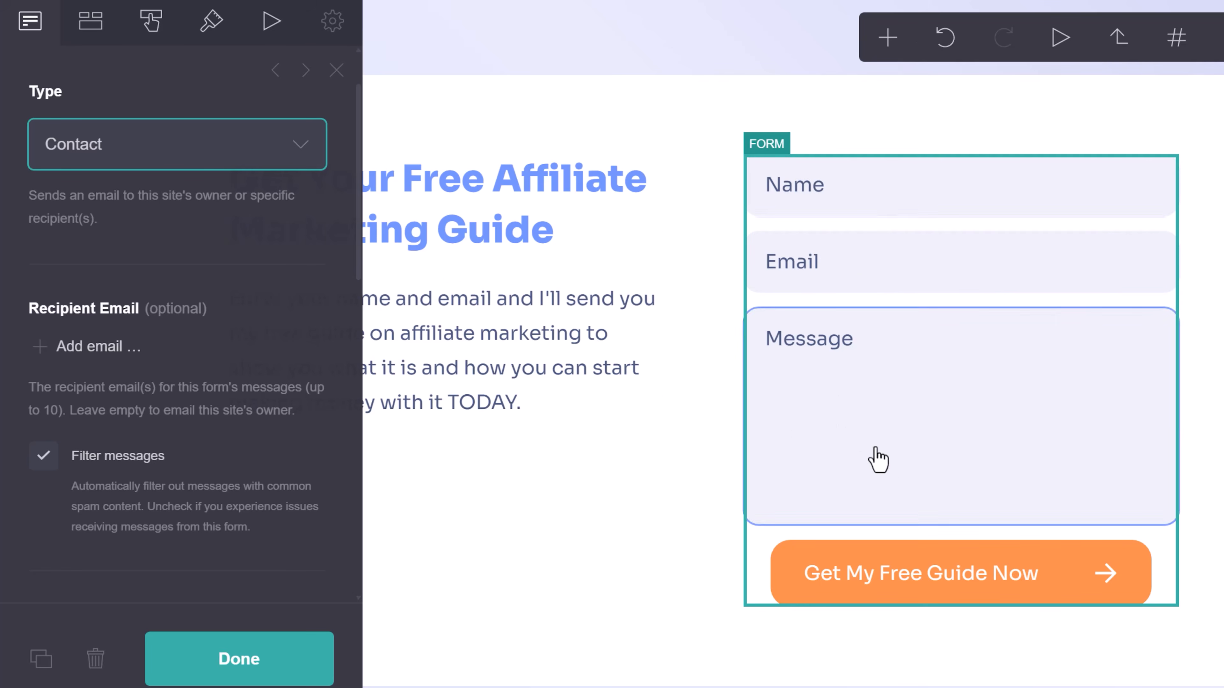
pyautogui.click(183, 164)
pyautogui.click(174, 232)
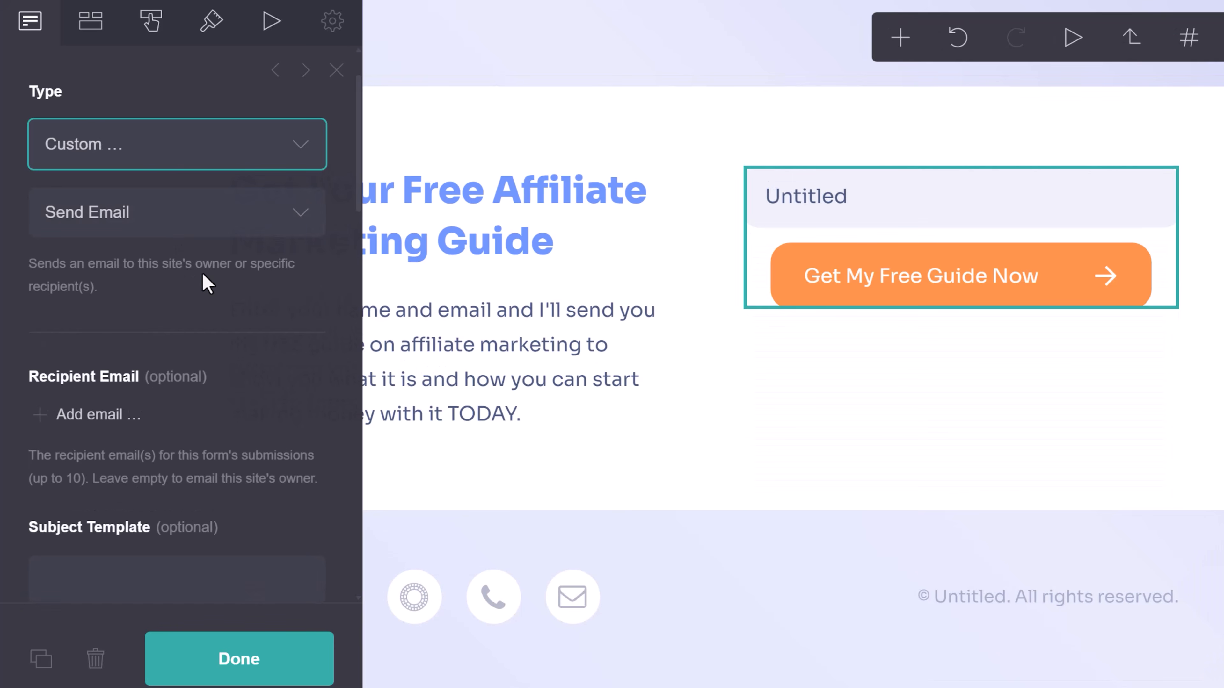
# Keep the On Success action as Redirect to URL #done and close the form settings.
pyautogui.scroll(-2, 202, 320)
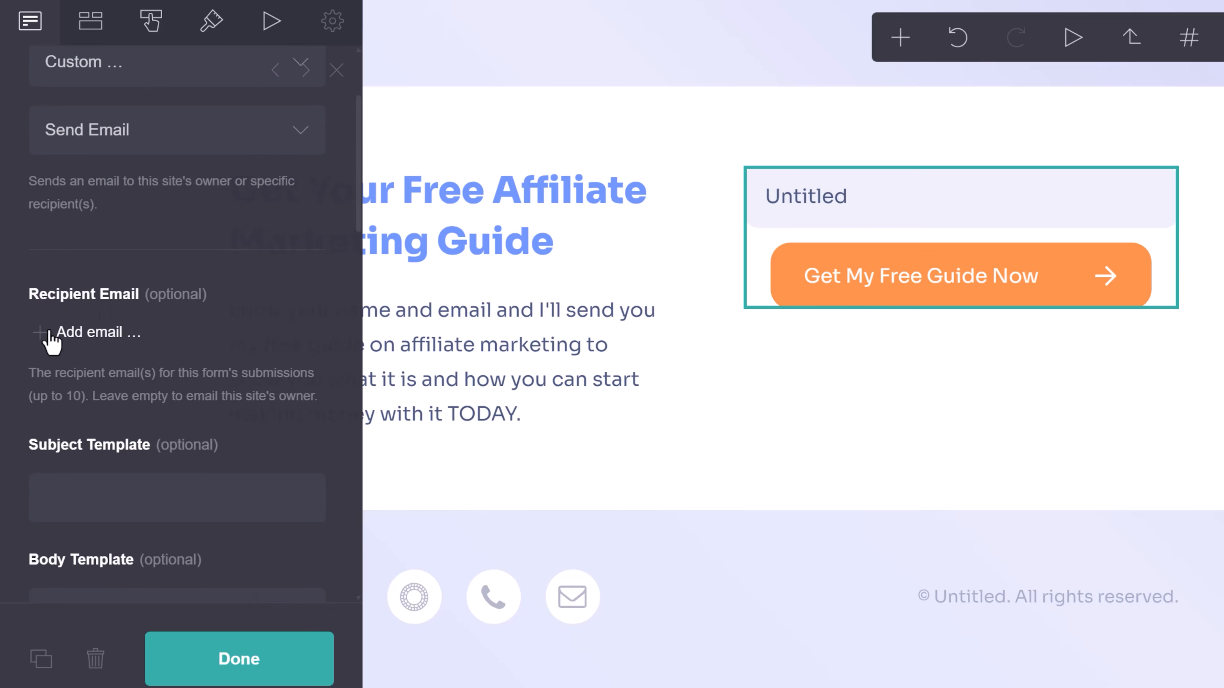
pyautogui.scroll(-3, 166, 328)
pyautogui.scroll(-3, 159, 309)
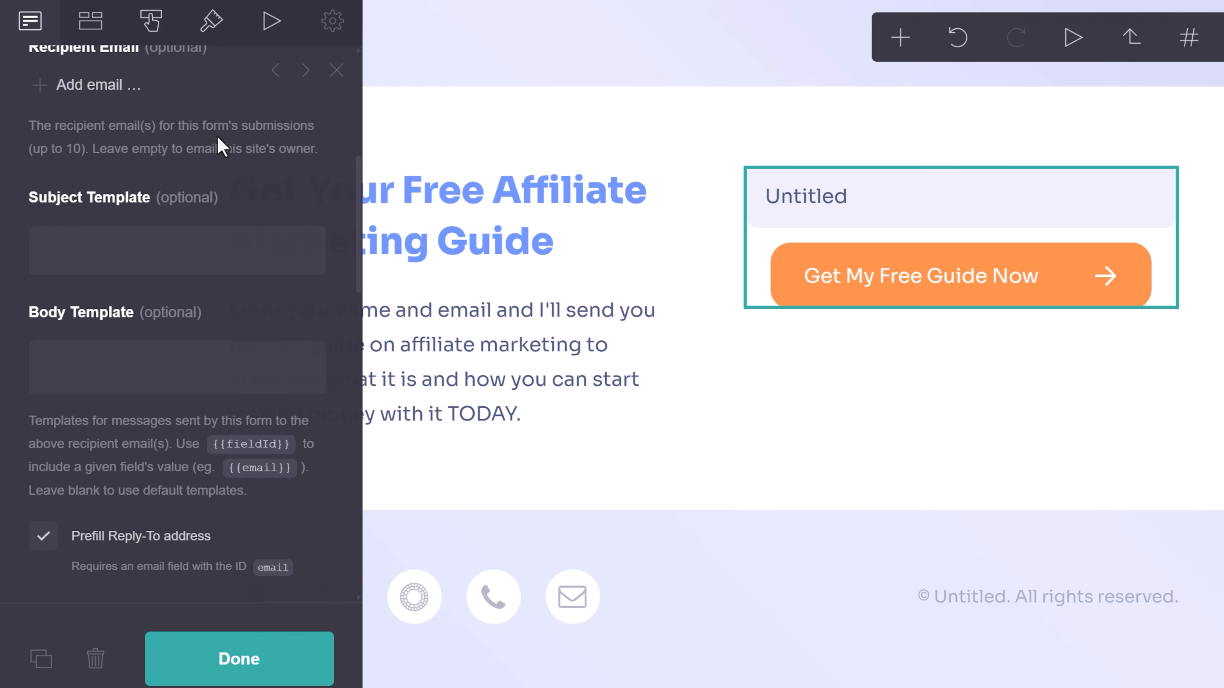
pyautogui.scroll(-12, 200, 316)
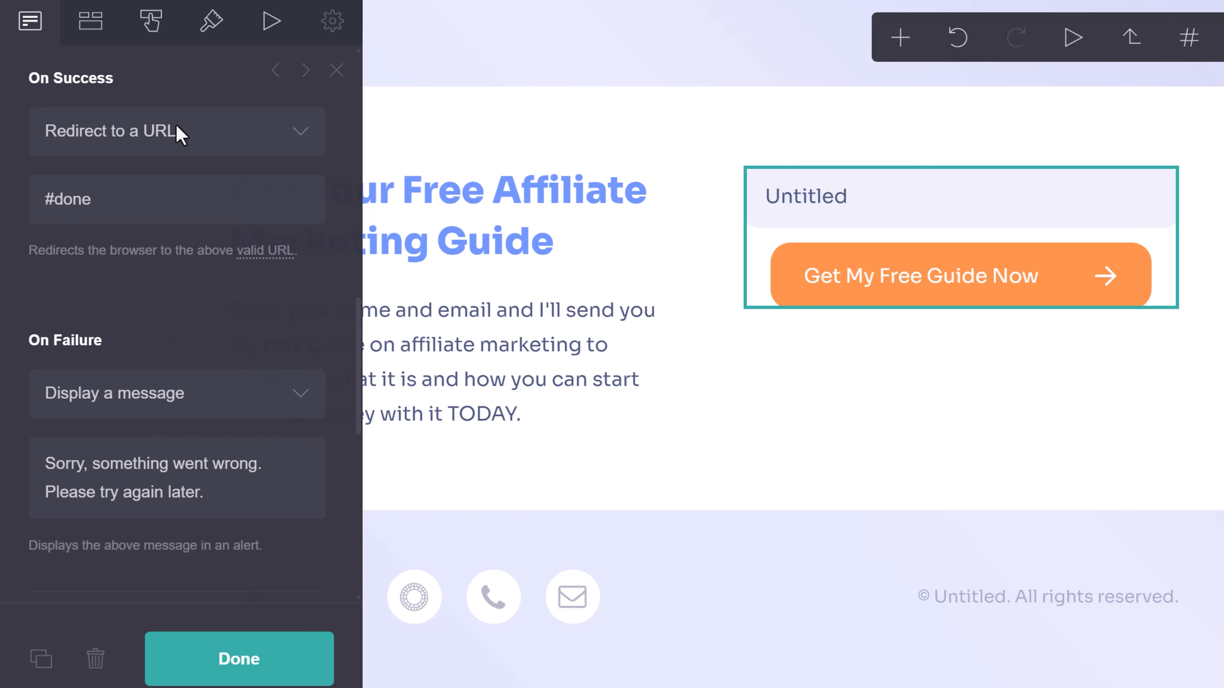
pyautogui.click(116, 133)
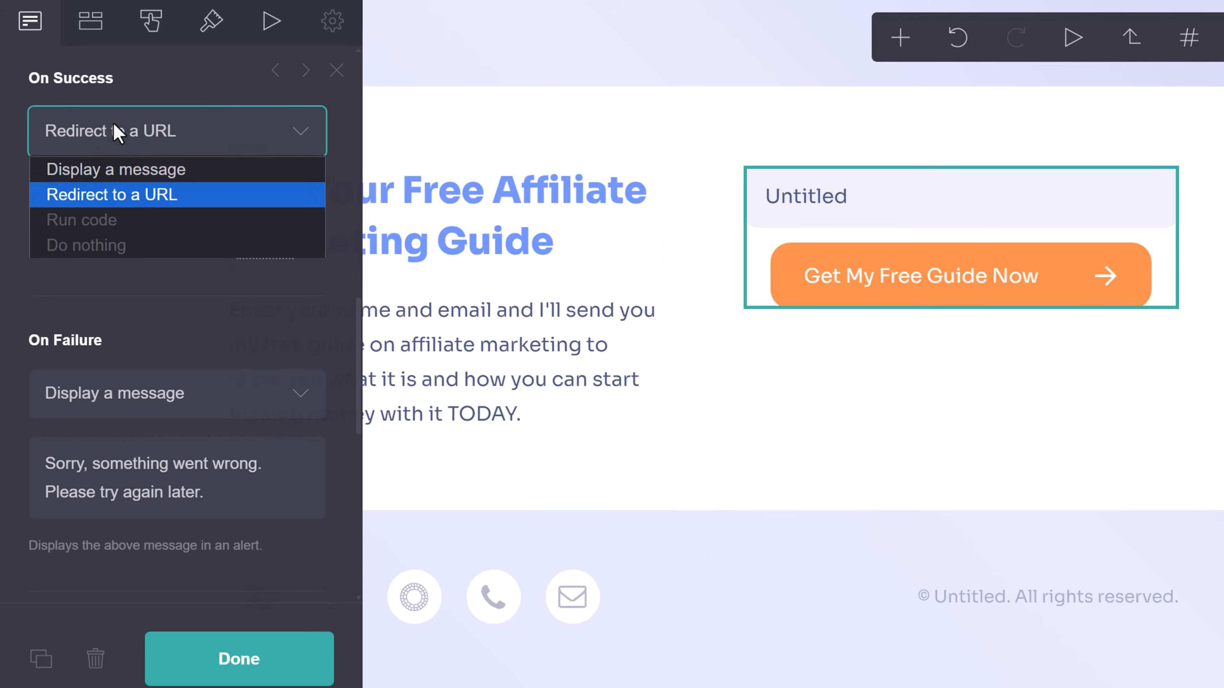
pyautogui.click(145, 204)
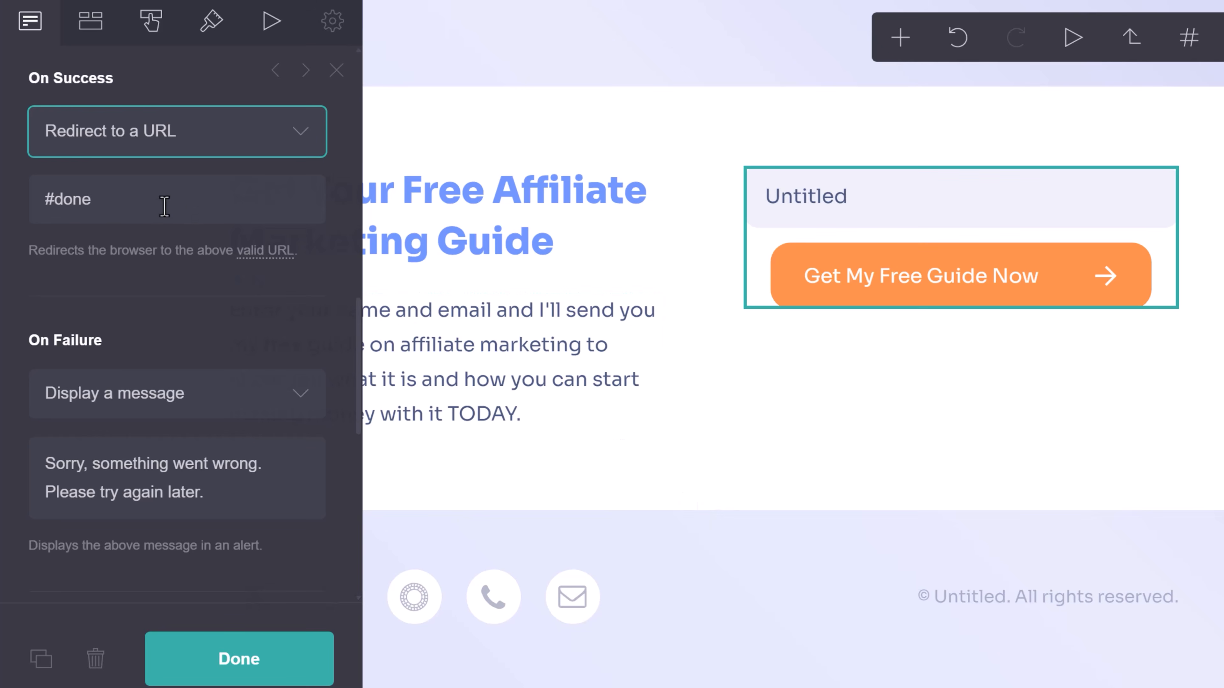
pyautogui.click(240, 663)
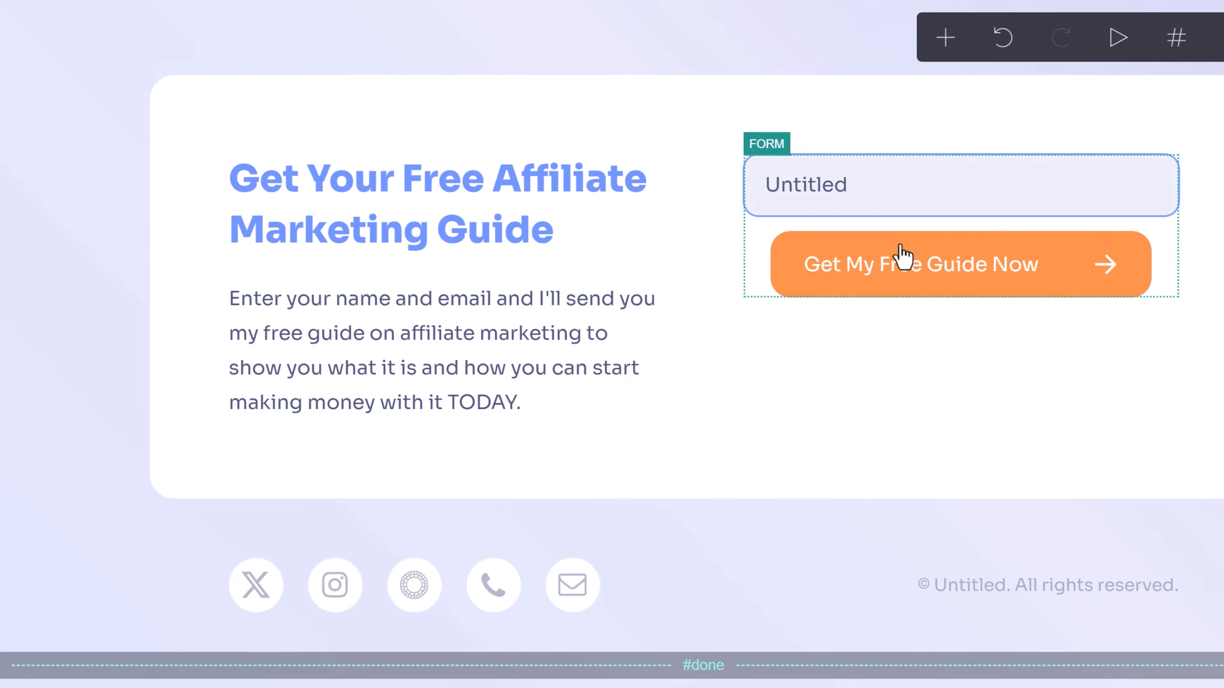
pyautogui.scroll(-5, 715, 443)
pyautogui.scroll(-4, 723, 434)
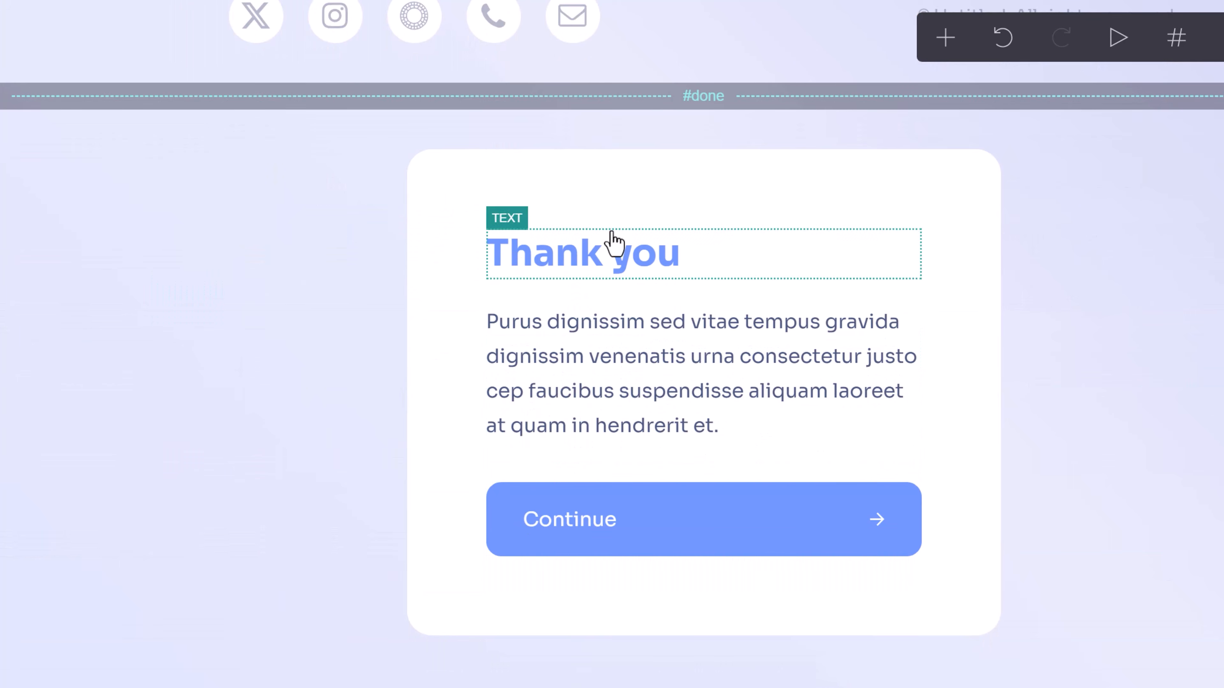
pyautogui.scroll(10, 590, 576)
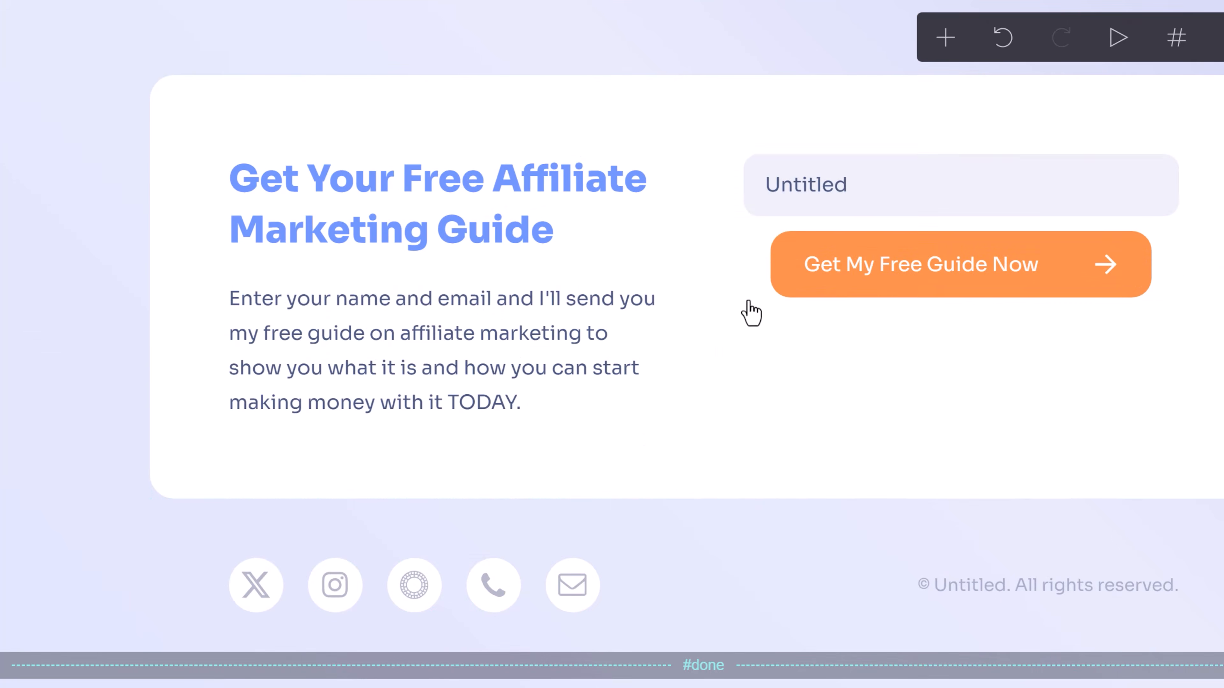
# Add a second form field of type Email labelled 'Email' below the Untitled field.
pyautogui.click(757, 170)
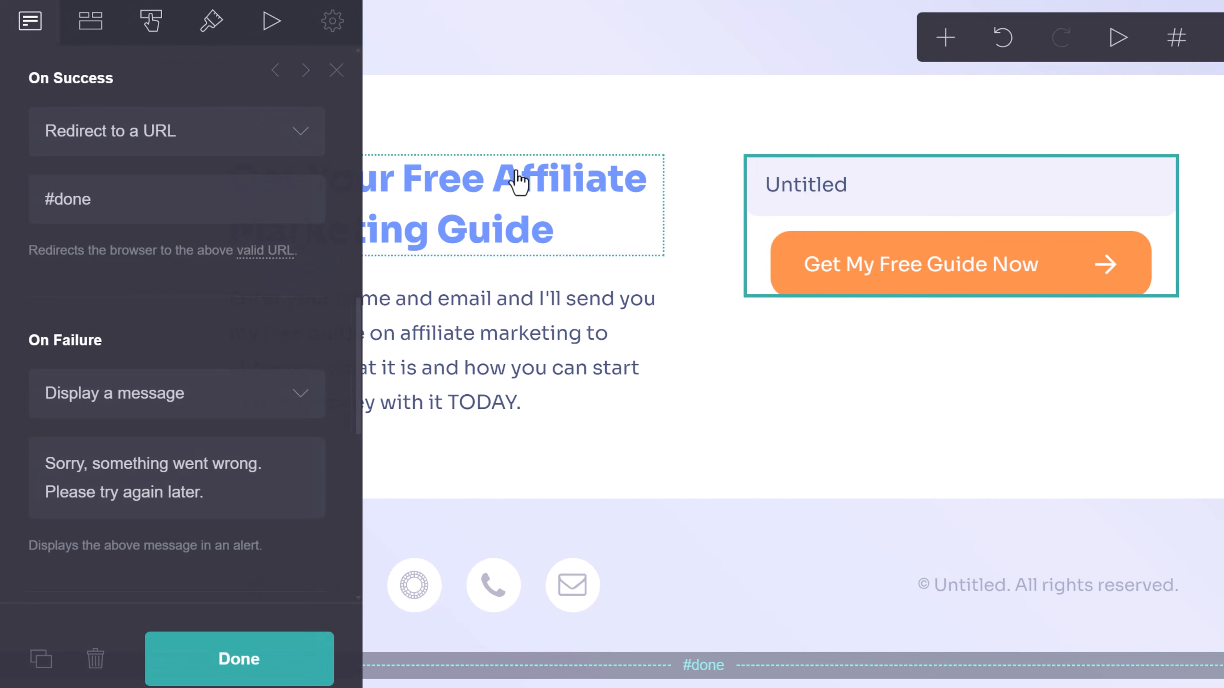
pyautogui.click(86, 22)
pyautogui.click(193, 285)
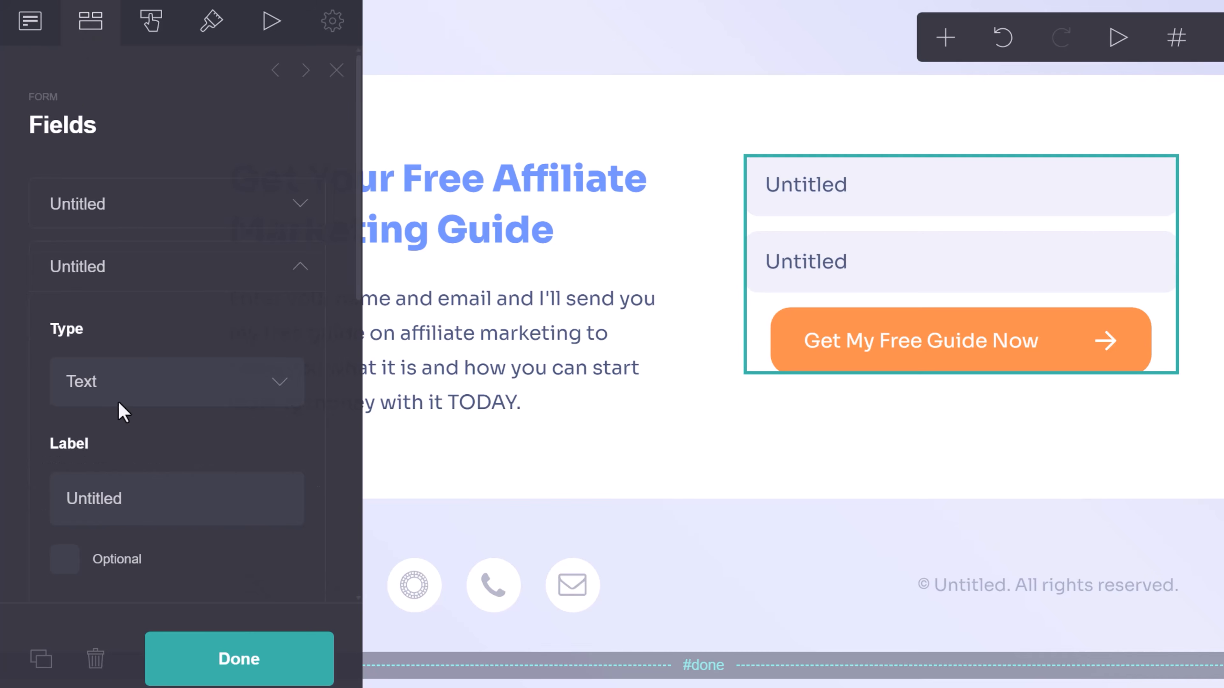
pyautogui.click(109, 382)
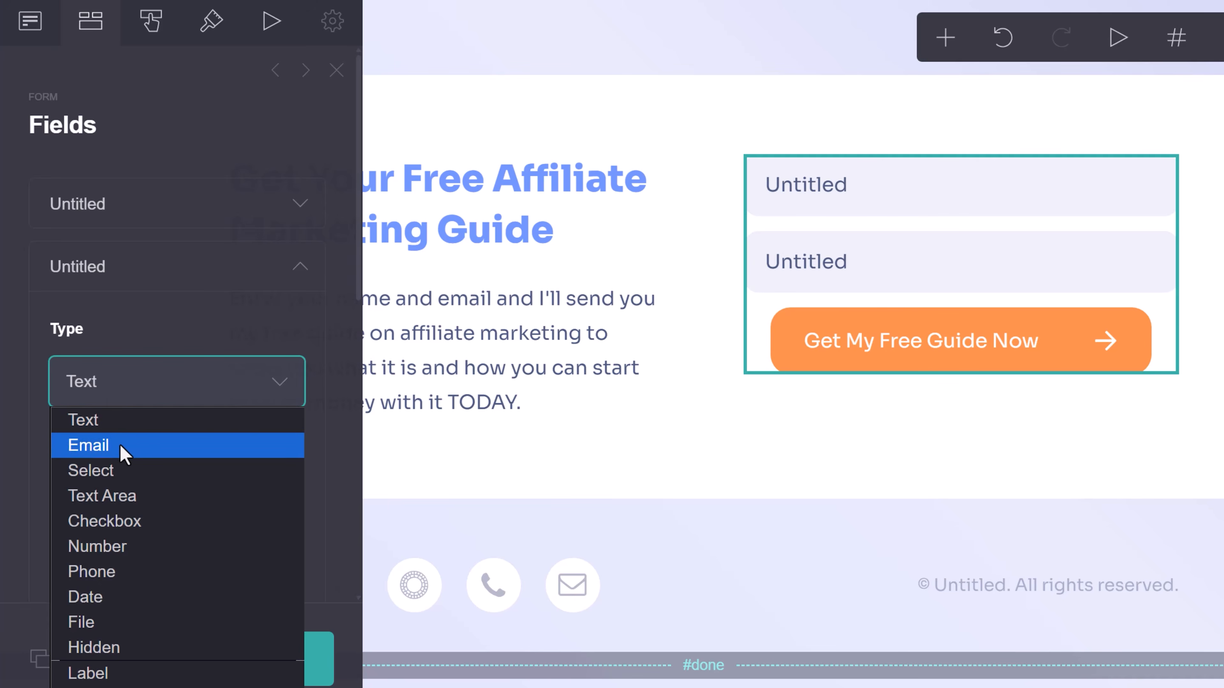
pyautogui.click(120, 443)
pyautogui.click(148, 494)
pyautogui.doubleClick(152, 495)
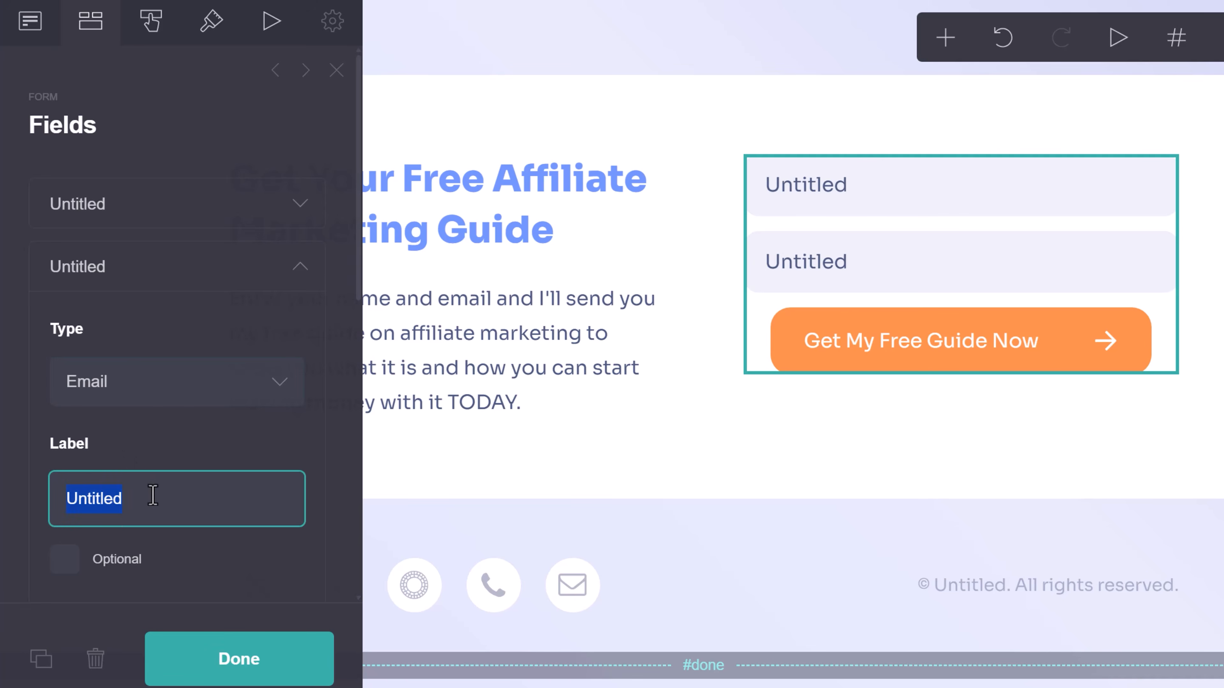
pyautogui.write('Email')
pyautogui.scroll(-2, 270, 603)
pyautogui.click(253, 663)
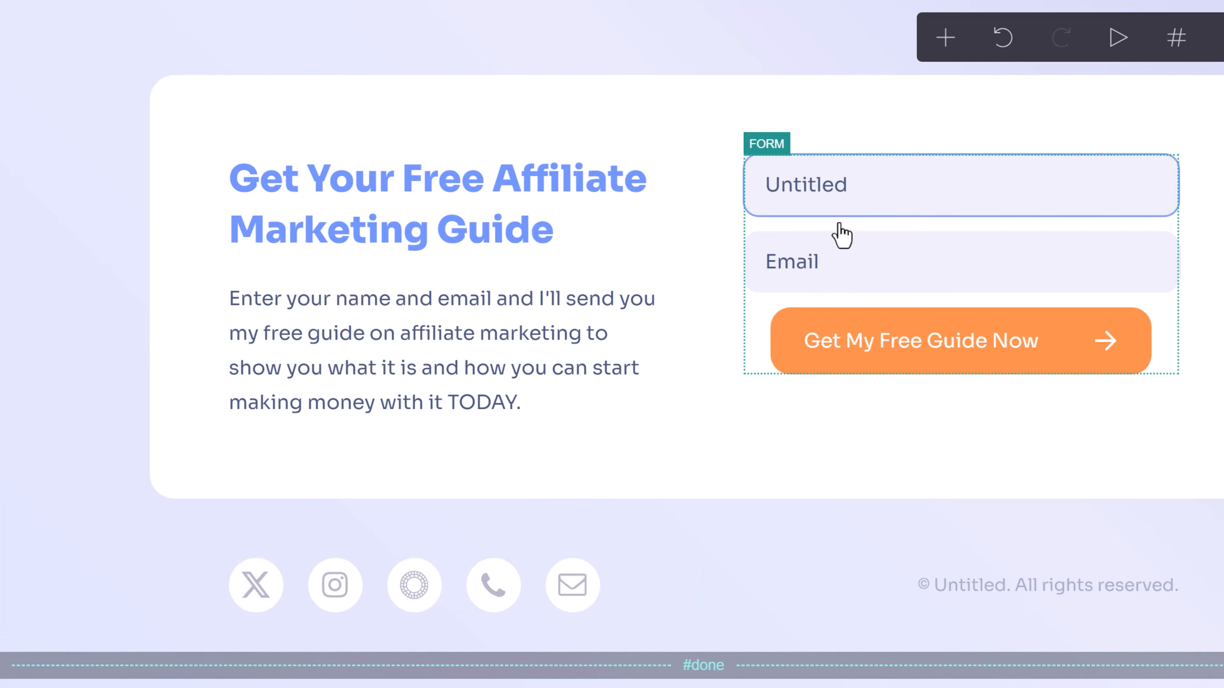
pyautogui.click(783, 179)
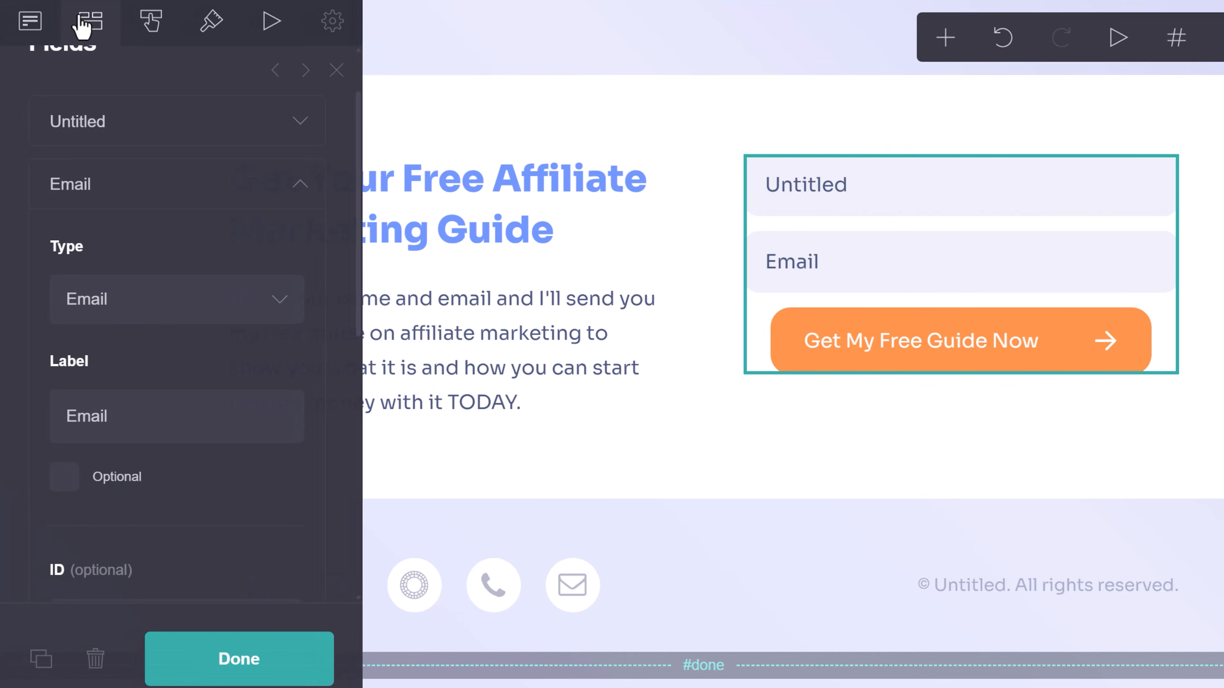
# Turn the form back into a Name/Email signup form and revisit its email provider choice.
pyautogui.click(32, 24)
pyautogui.click(153, 232)
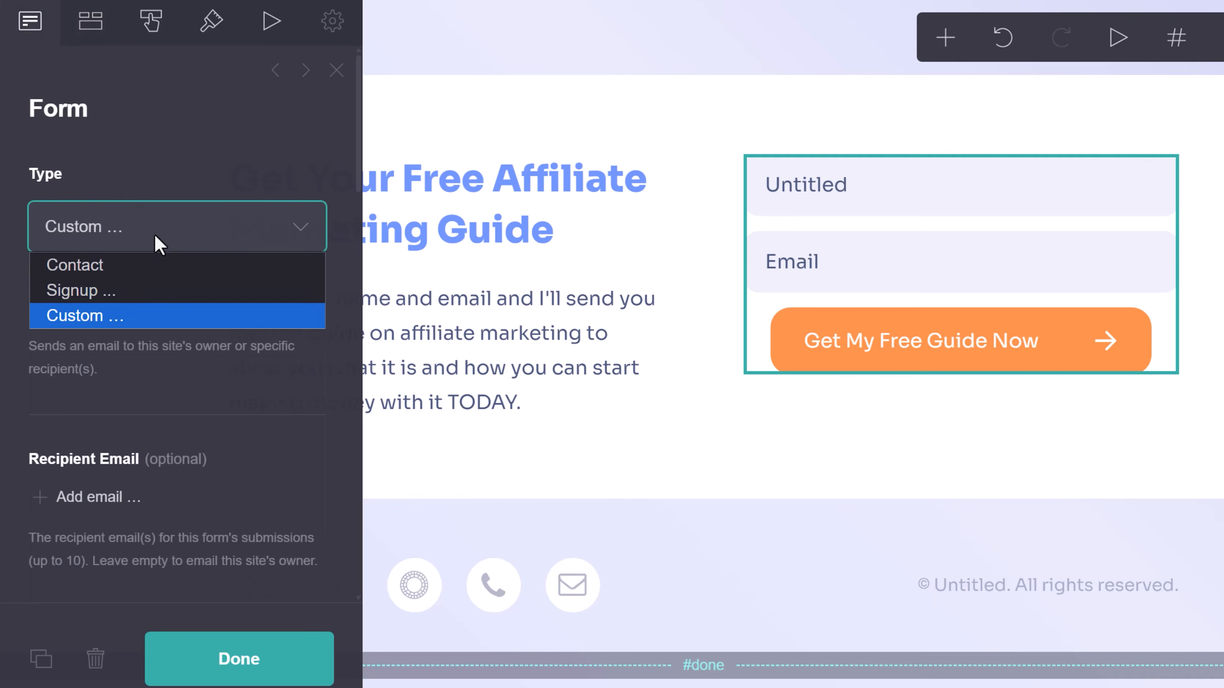
pyautogui.click(77, 292)
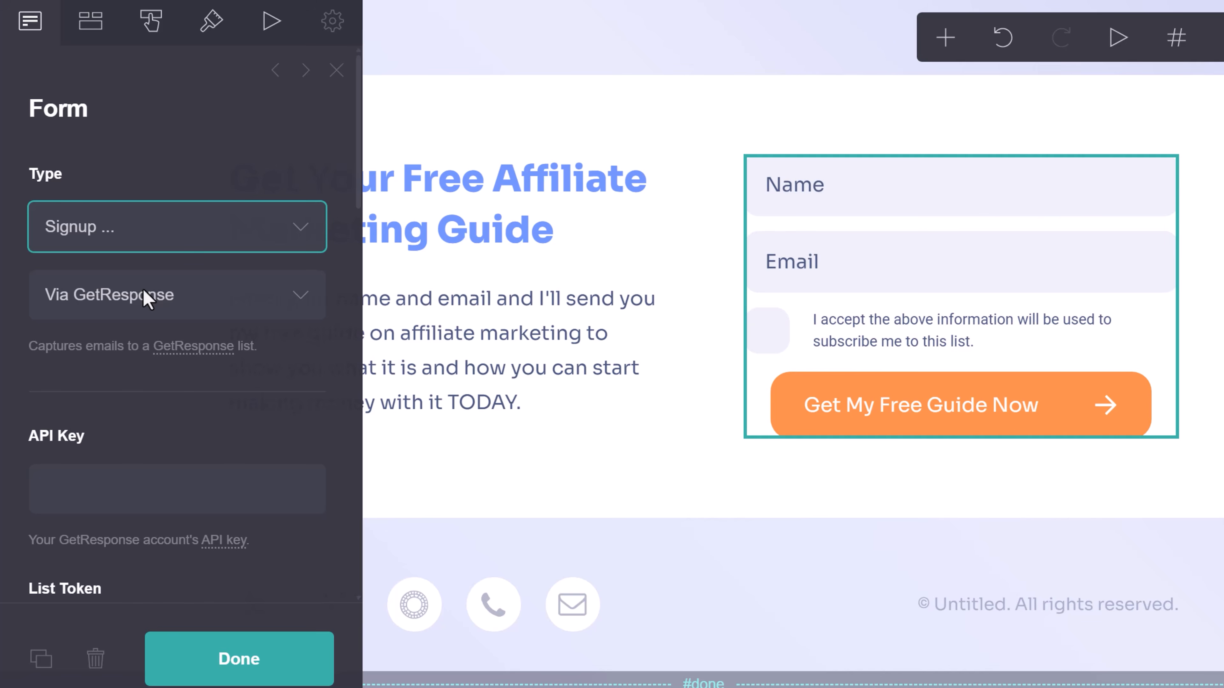
pyautogui.scroll(-3, 57, 273)
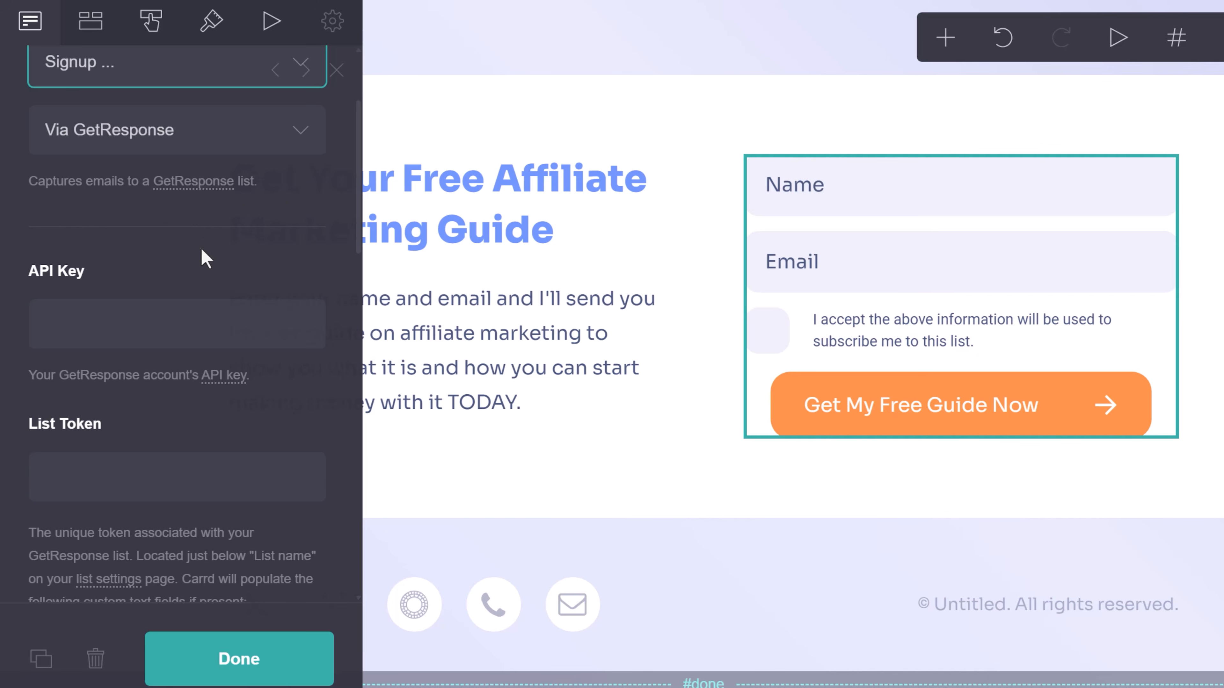
pyautogui.scroll(2, 202, 255)
pyautogui.click(153, 216)
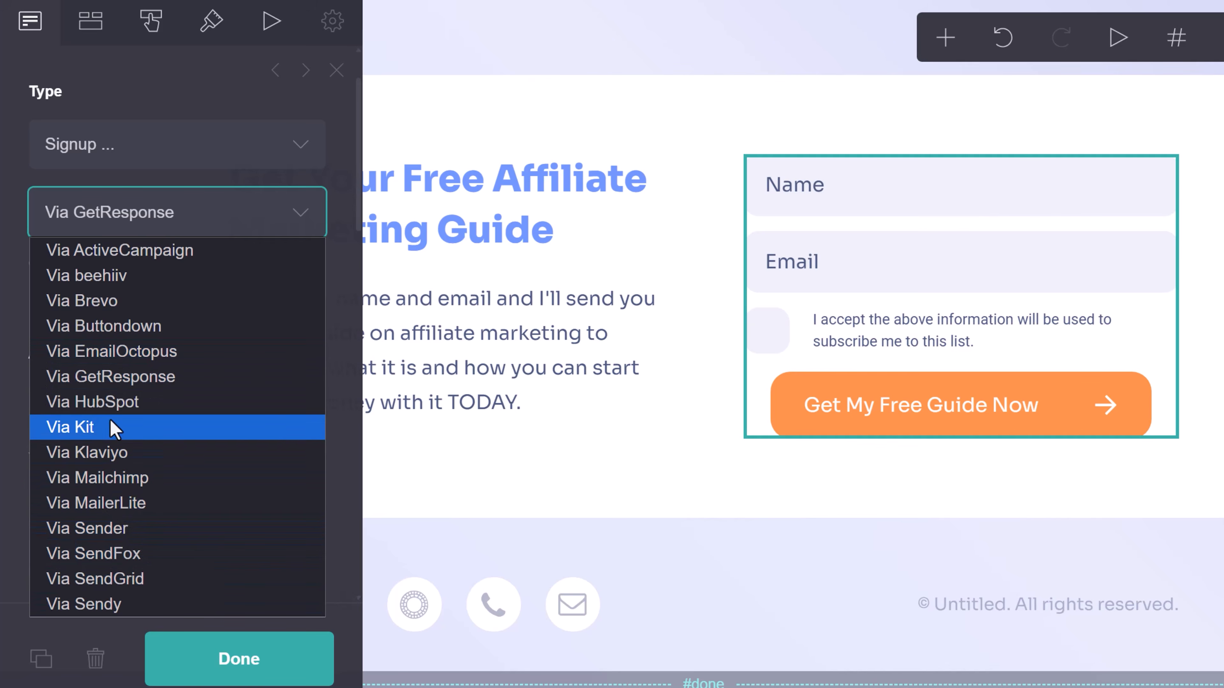
pyautogui.click(133, 482)
pyautogui.scroll(-2, 82, 298)
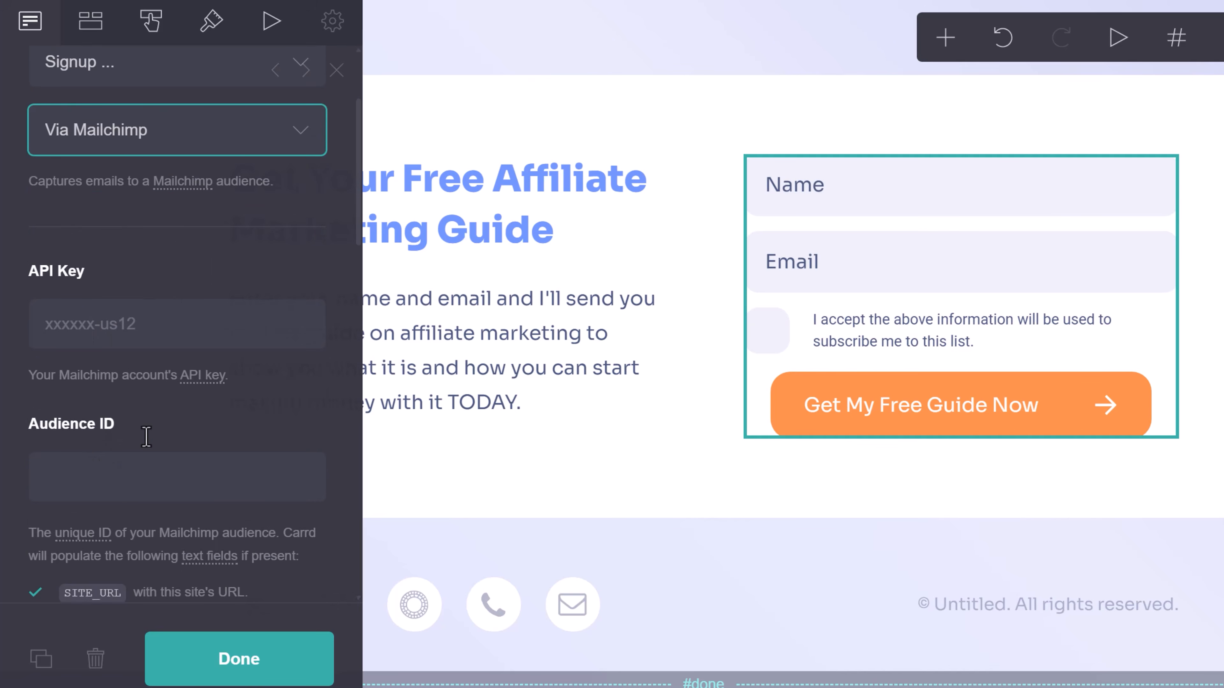
pyautogui.click(150, 135)
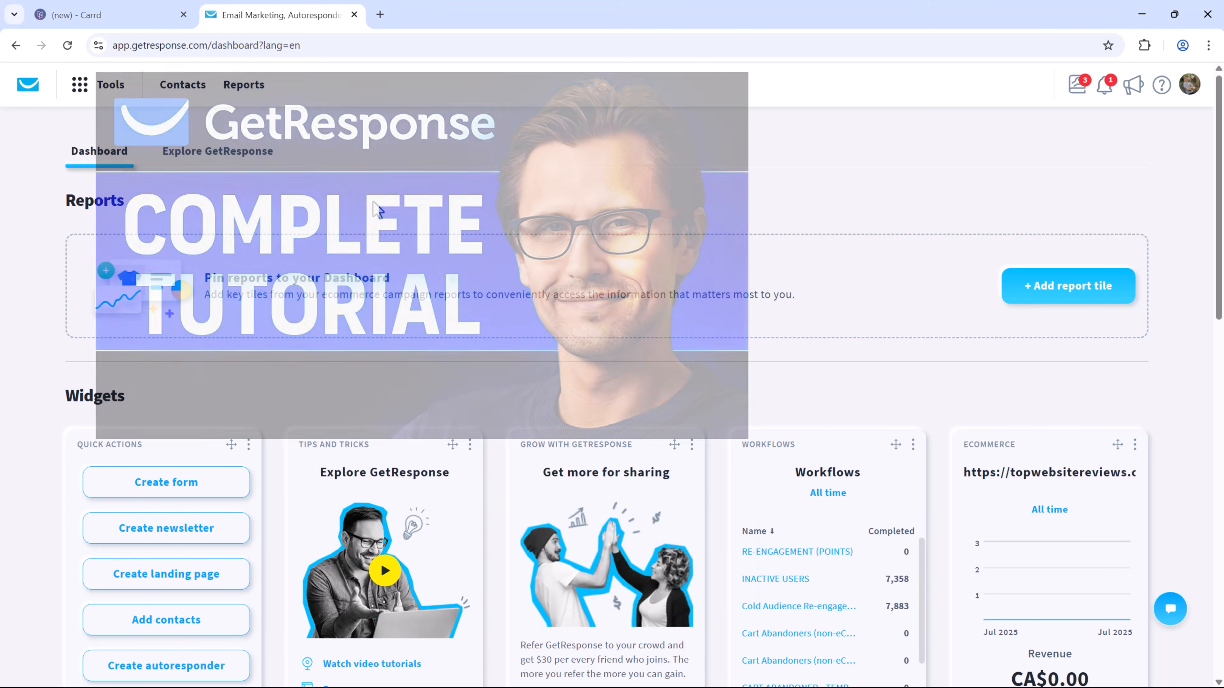
# Generate a GetResponse API key named 'Carrd' under Integrations and API and copy it.
pyautogui.click(121, 84)
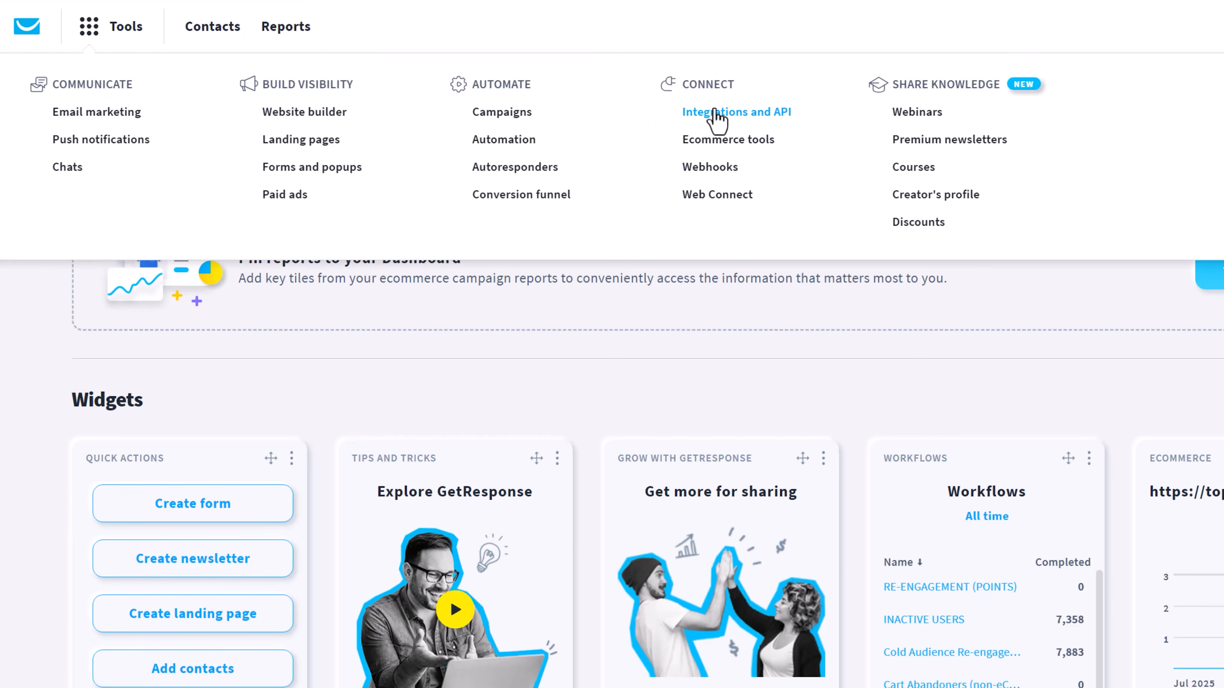
pyautogui.click(733, 113)
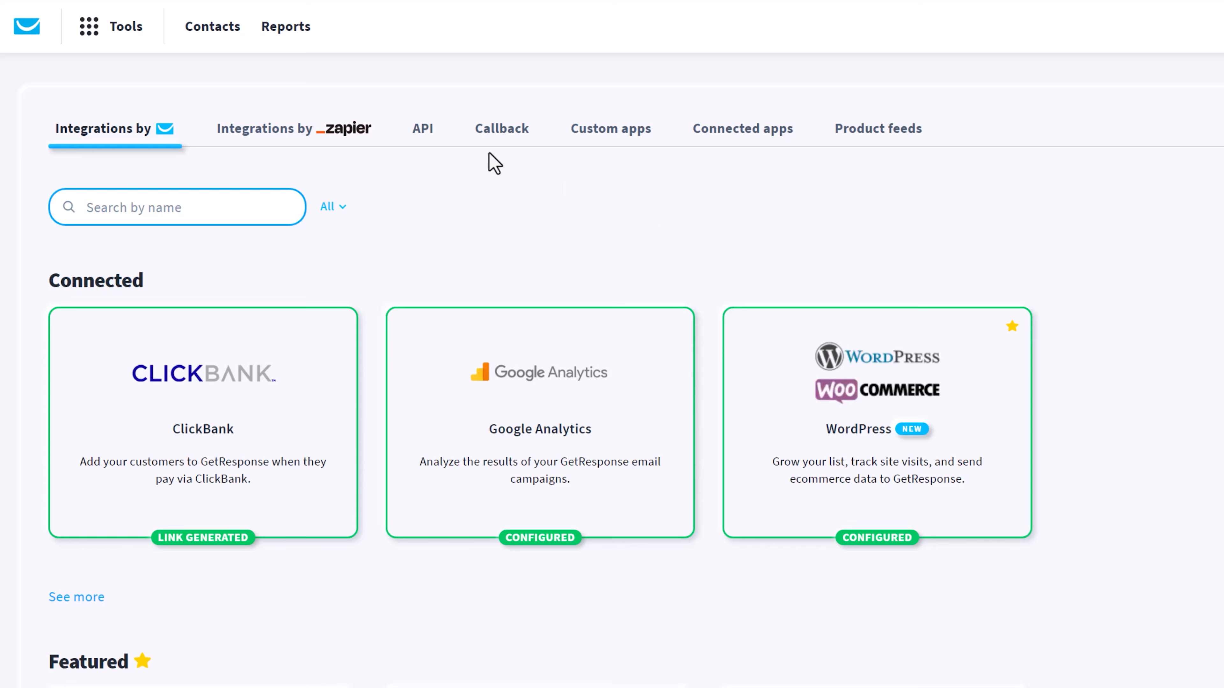
pyautogui.click(413, 137)
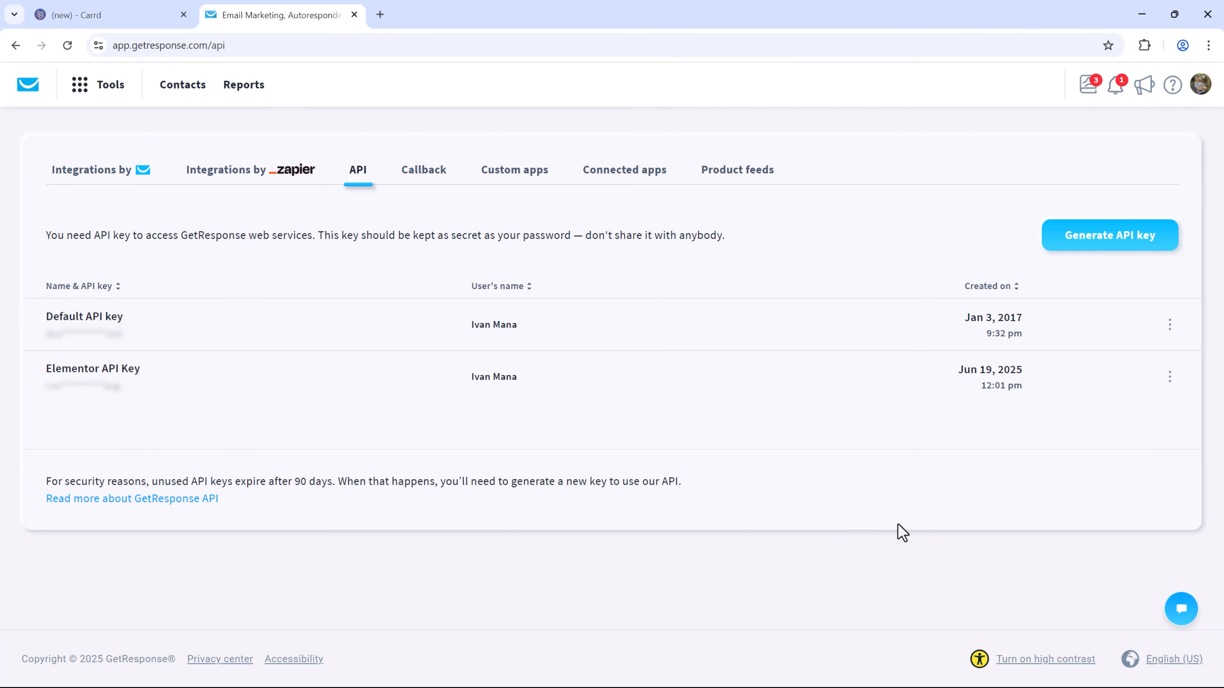
pyautogui.click(1072, 243)
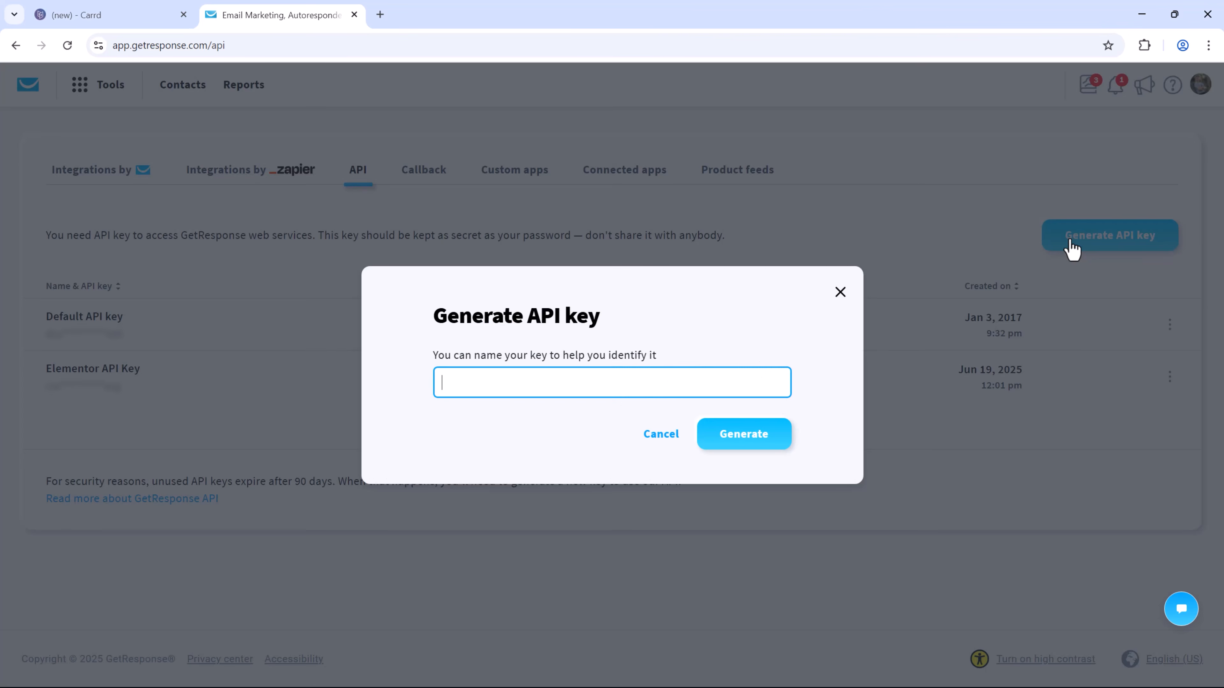
pyautogui.write('Carrd')
pyautogui.click(749, 427)
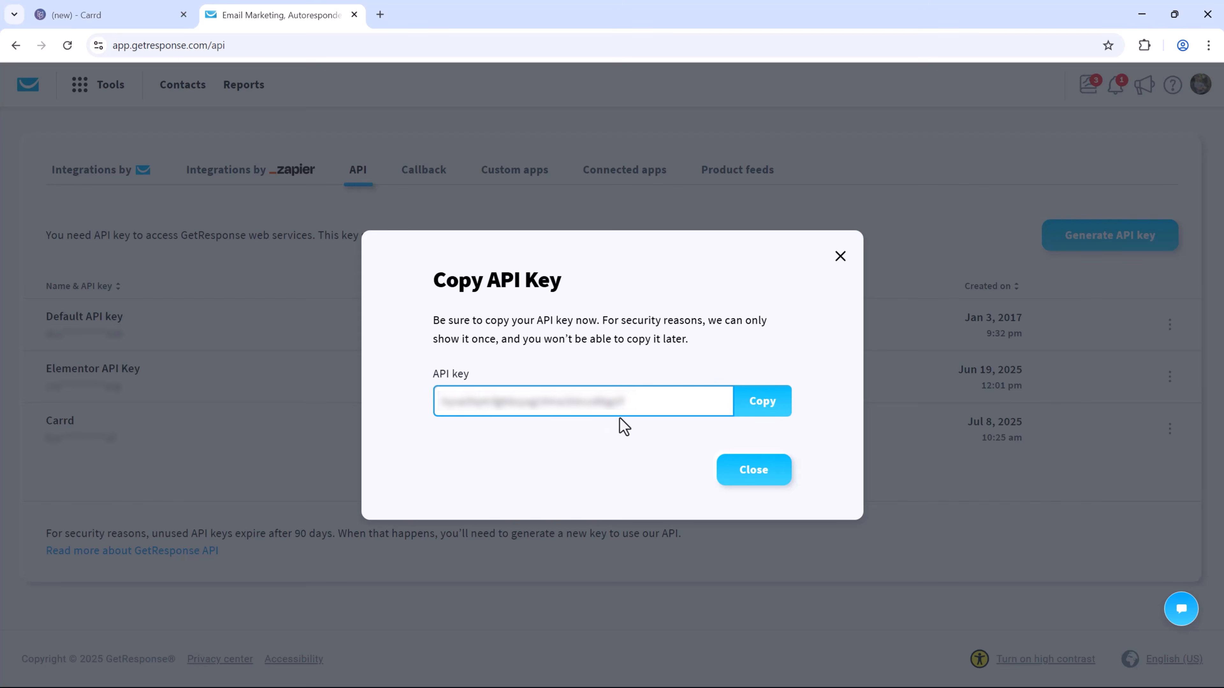
pyautogui.click(782, 413)
pyautogui.click(759, 469)
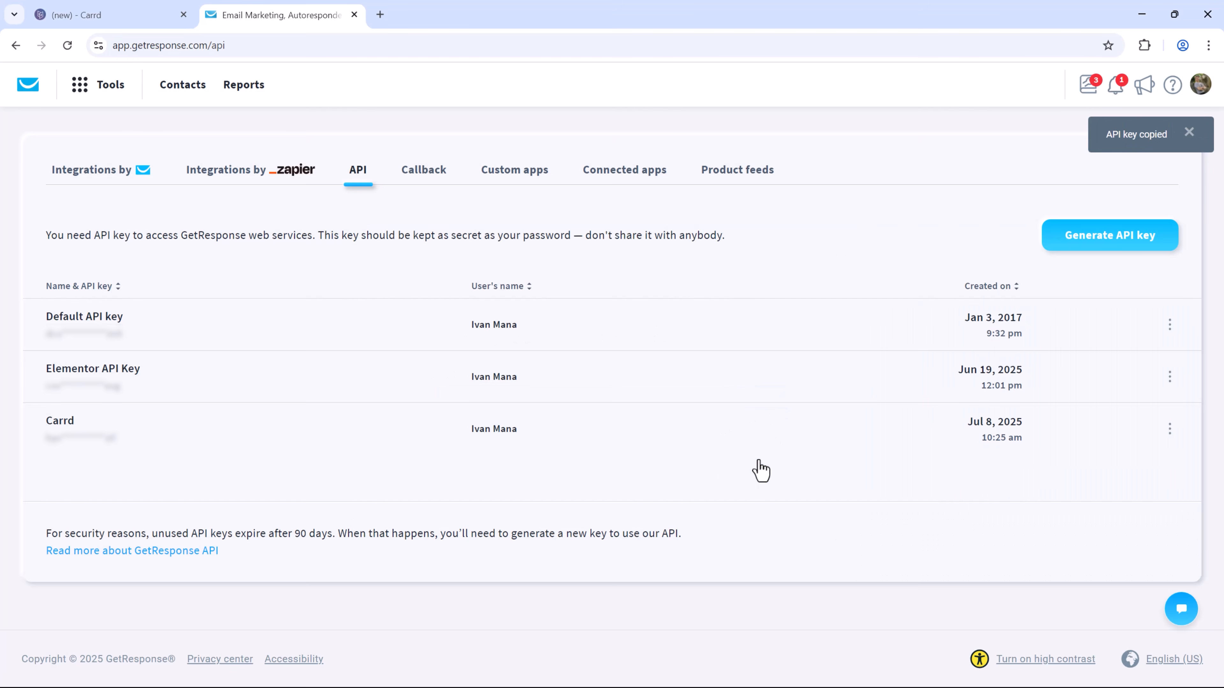
pyautogui.click(90, 14)
# Paste the copied API key into Carrd's API Key field, then open GetResponse's contact lists.
pyautogui.click(106, 359)
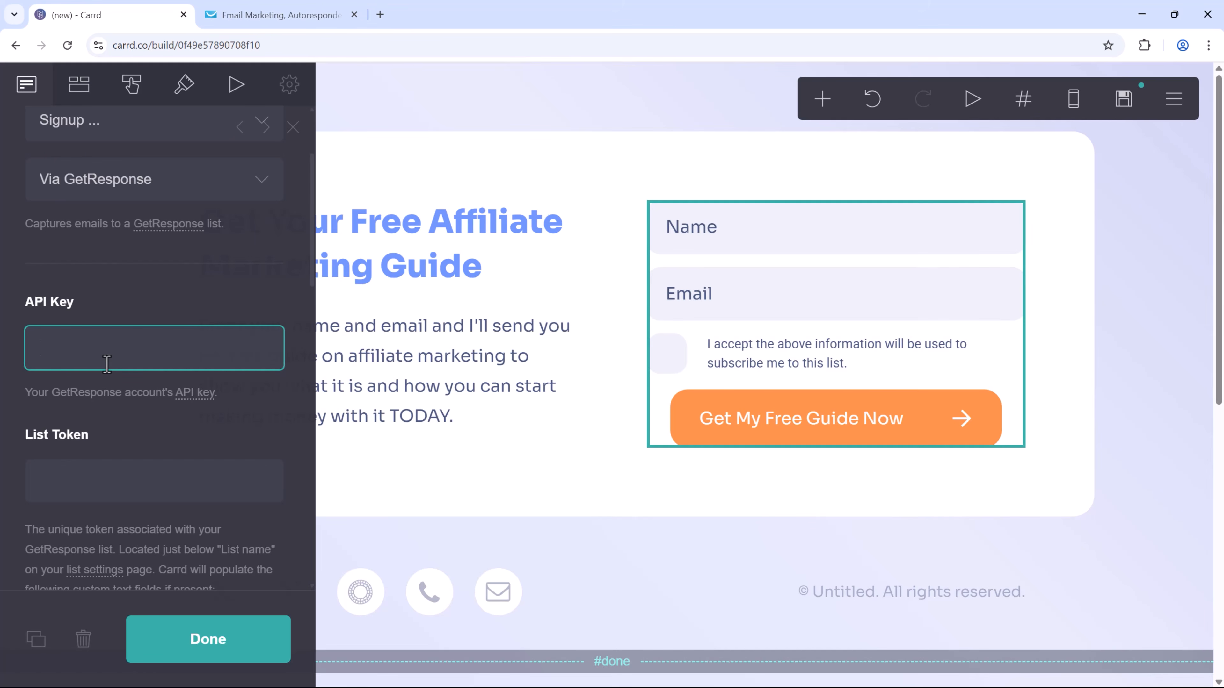
pyautogui.hotkey('ctrl', 'v')
pyautogui.click(238, 409)
pyautogui.scroll(-1, 183, 470)
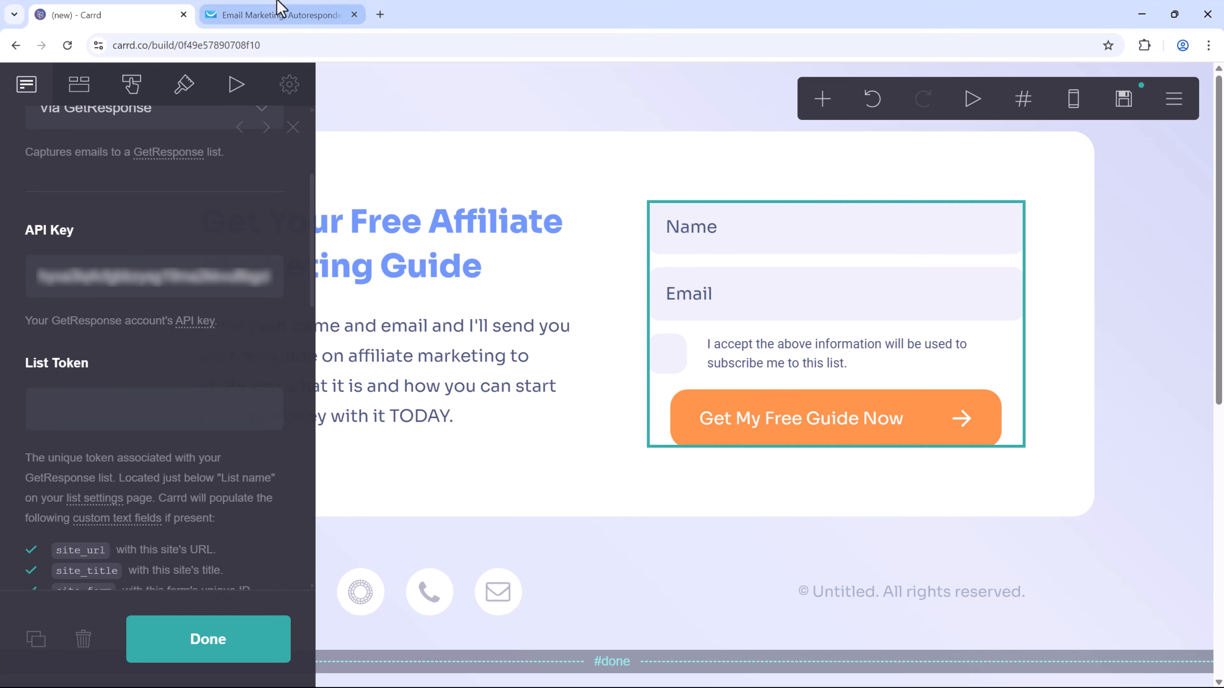
pyautogui.click(287, 14)
pyautogui.click(182, 85)
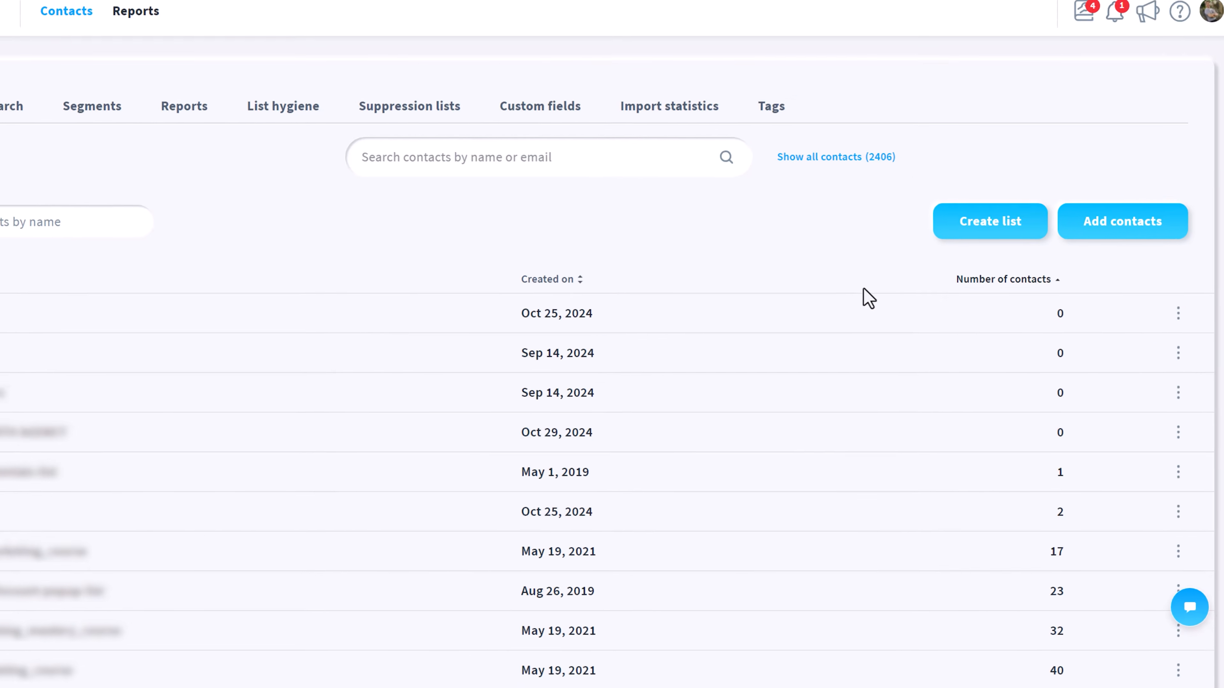
# Copy the first GetResponse list's token from its settings into Carrd's List Token field.
pyautogui.click(1160, 349)
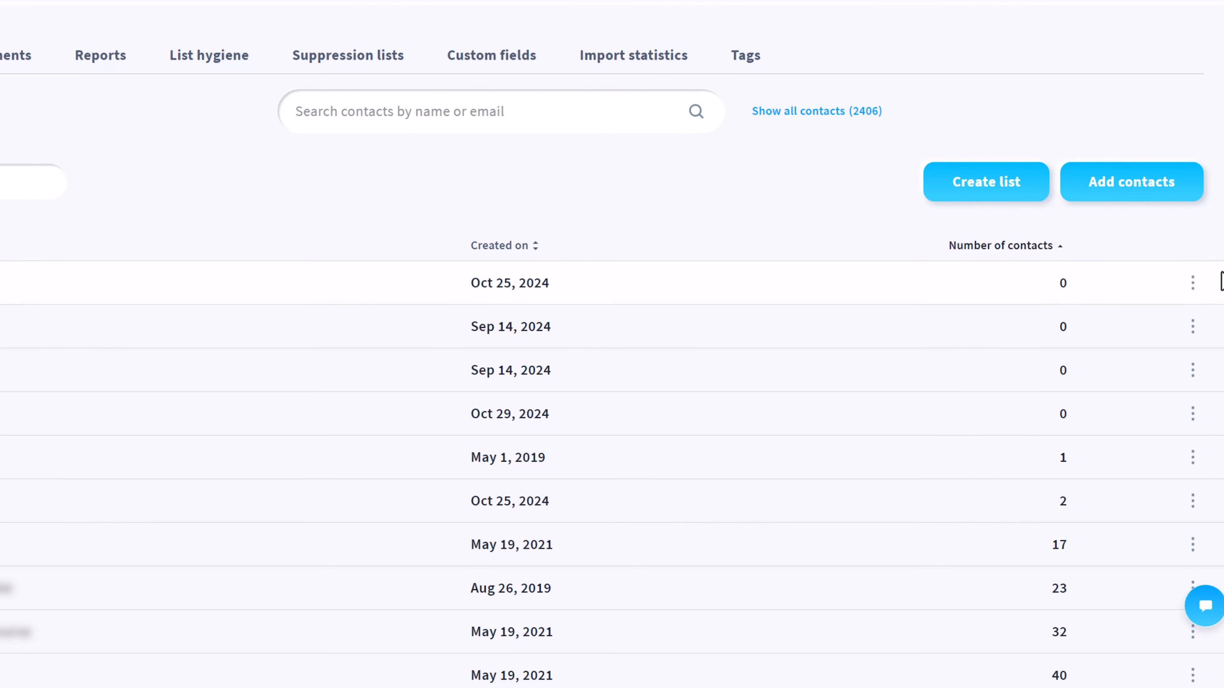
pyautogui.click(1193, 284)
pyautogui.click(1060, 343)
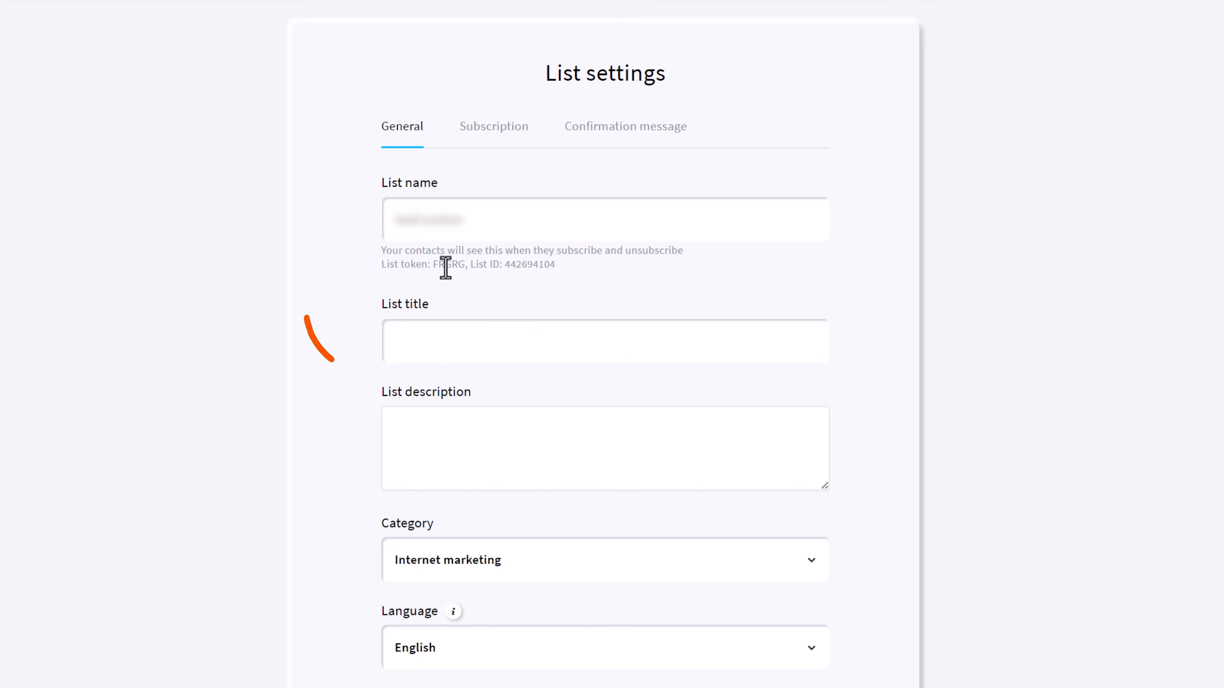
pyautogui.doubleClick(446, 265)
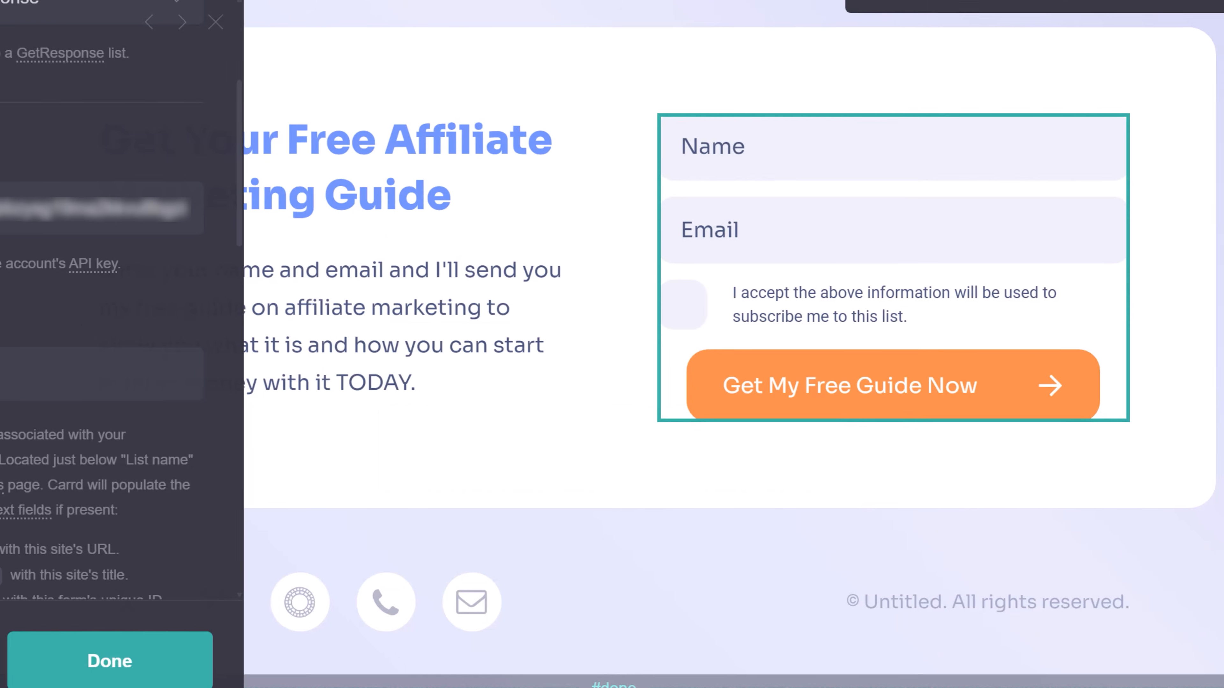
pyautogui.click(126, 388)
pyautogui.hotkey('ctrl', 'v')
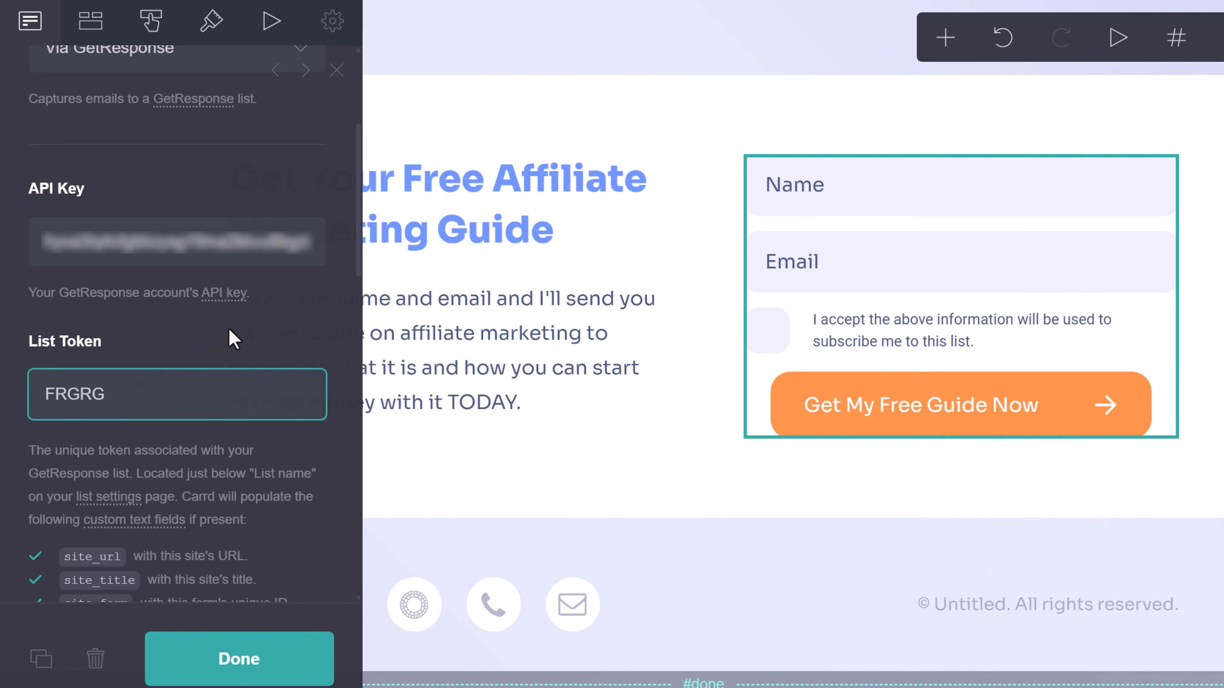
# Set the GetResponse autoresponder cycle day to 0.
pyautogui.scroll(-8, 234, 340)
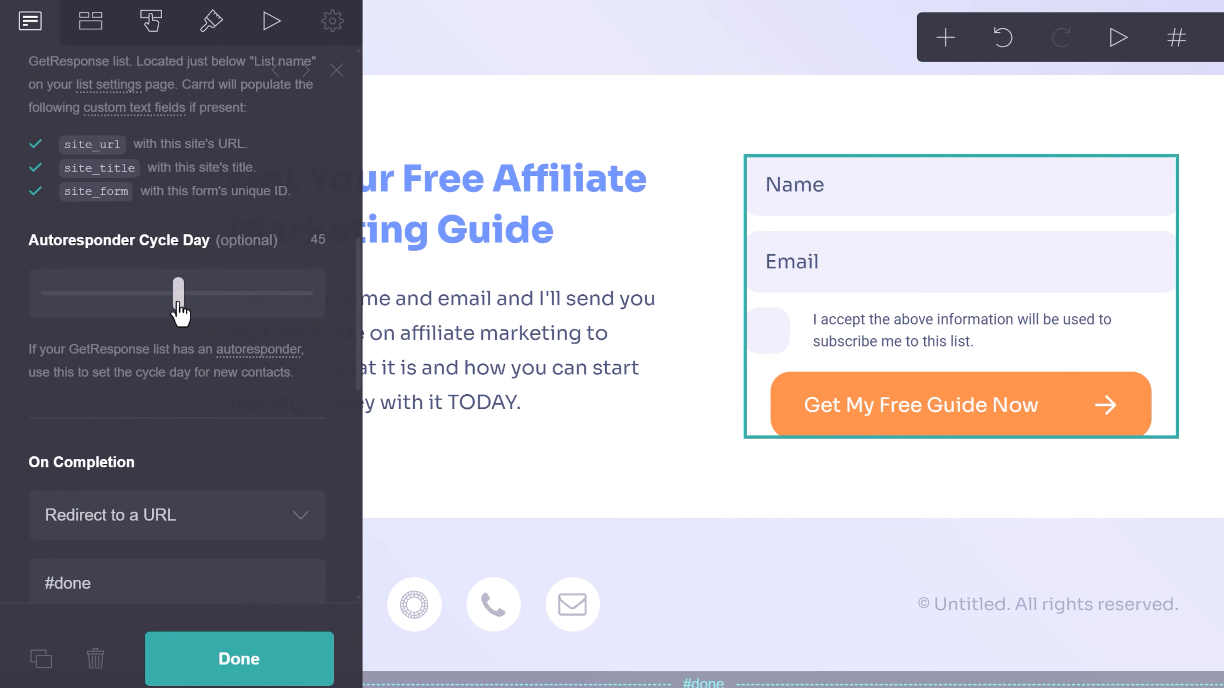
pyautogui.moveTo(178, 294); pyautogui.dragTo(51, 301)
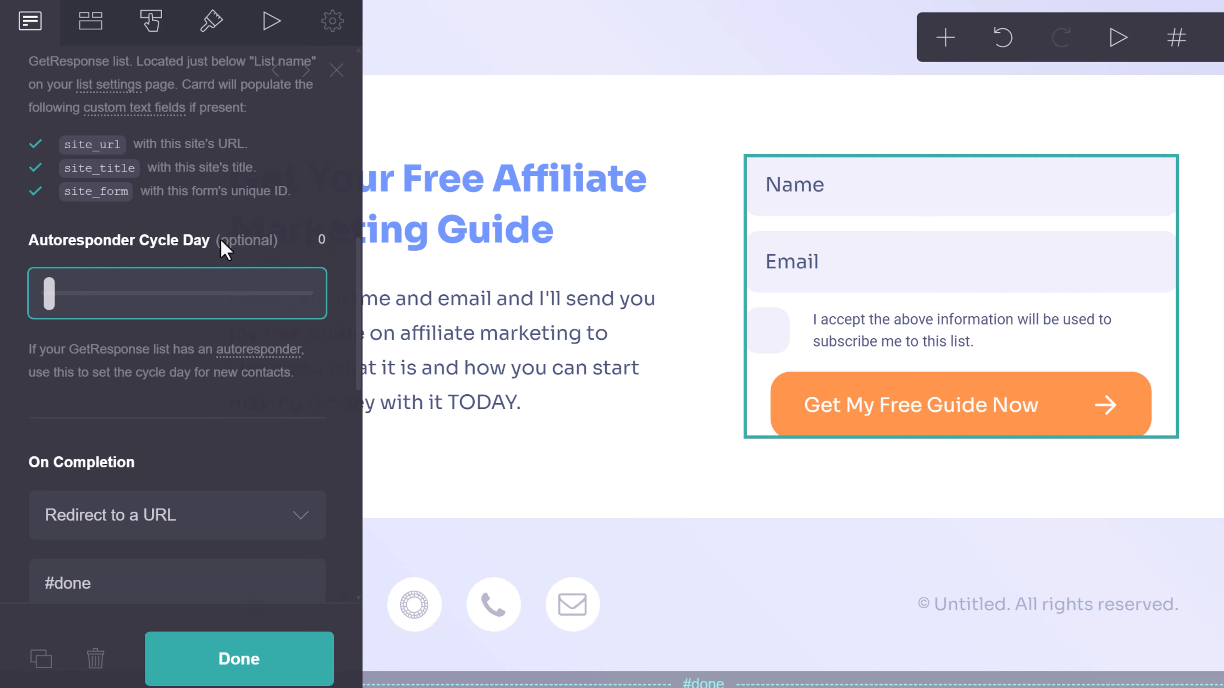
pyautogui.scroll(-3, 207, 381)
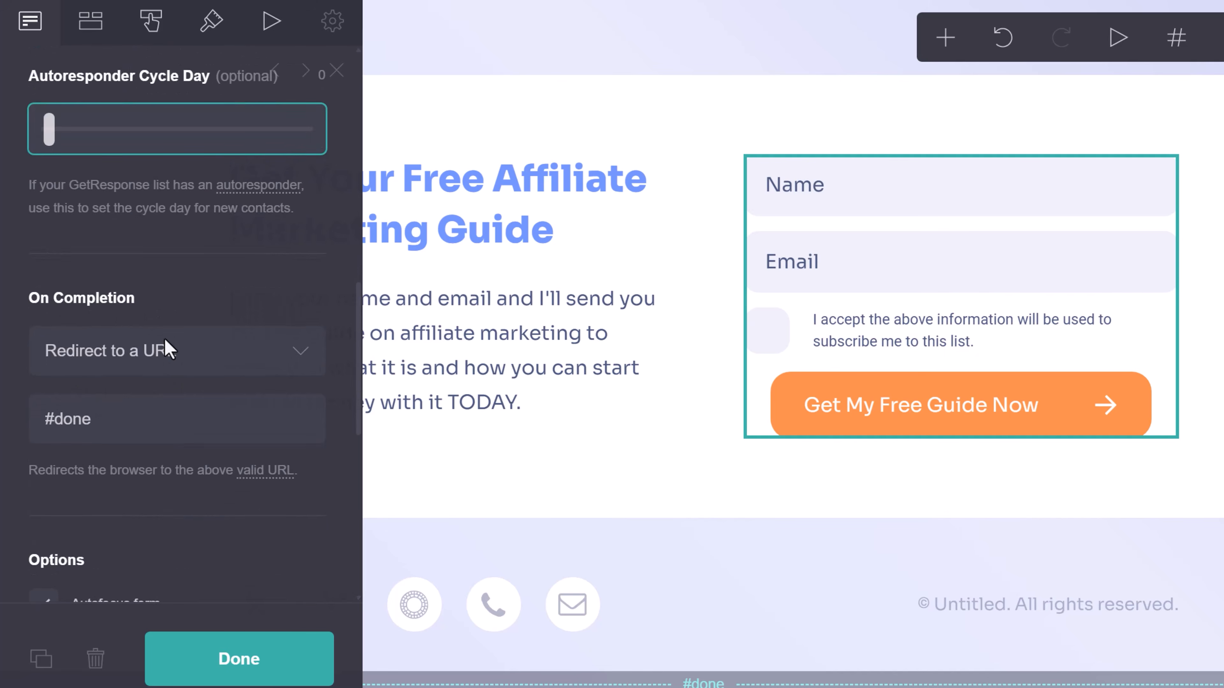
pyautogui.scroll(-3, 121, 361)
pyautogui.scroll(-4, 710, 522)
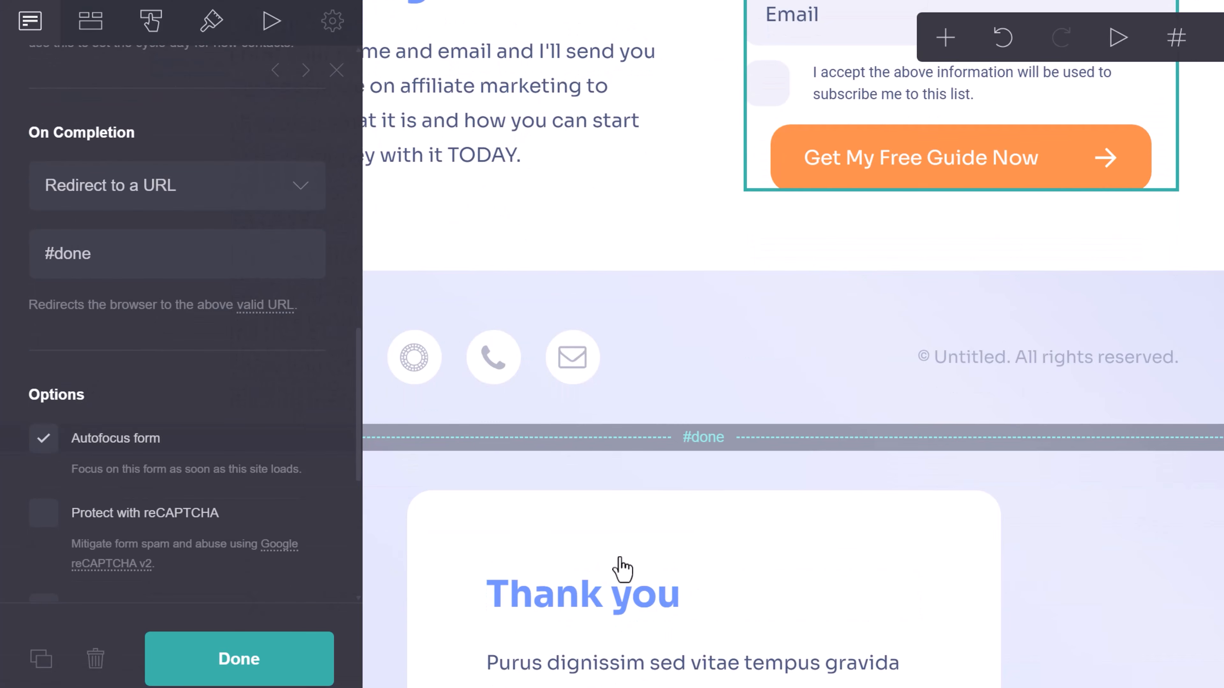
pyautogui.scroll(4, 728, 588)
# Leave Protect with reCAPTCHA turned off and close the form settings.
pyautogui.scroll(-3, 251, 442)
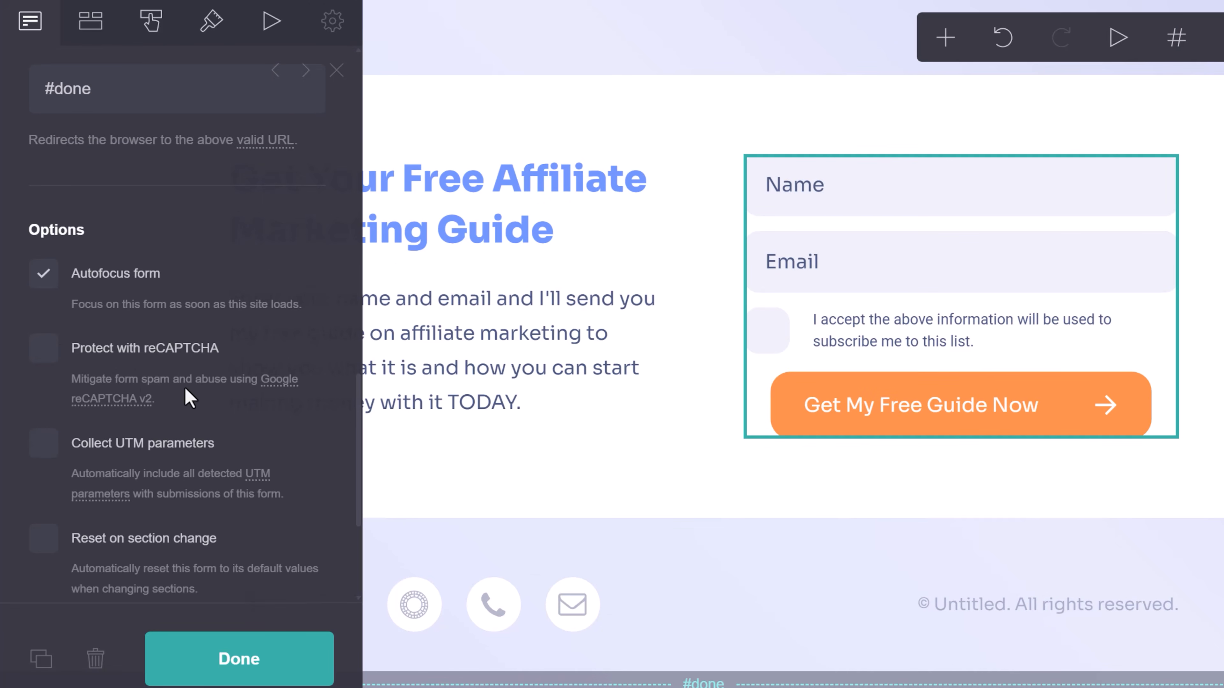
pyautogui.click(45, 361)
pyautogui.scroll(-10, 199, 405)
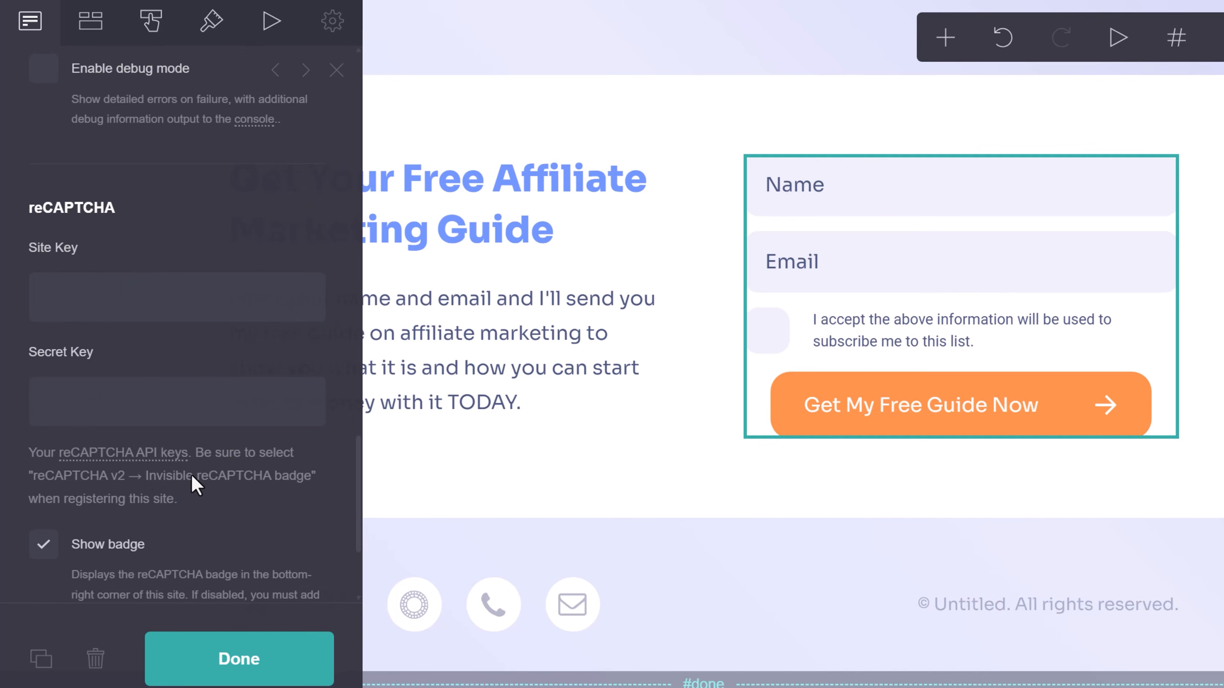
pyautogui.scroll(10, 178, 474)
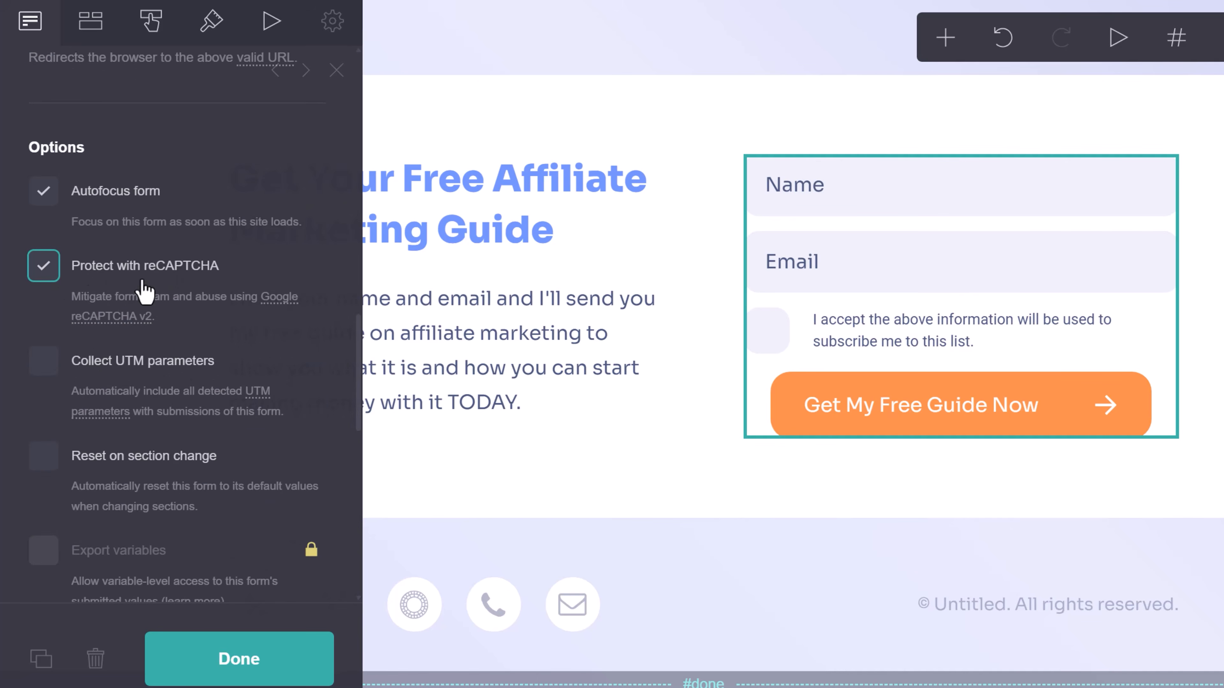
pyautogui.click(42, 265)
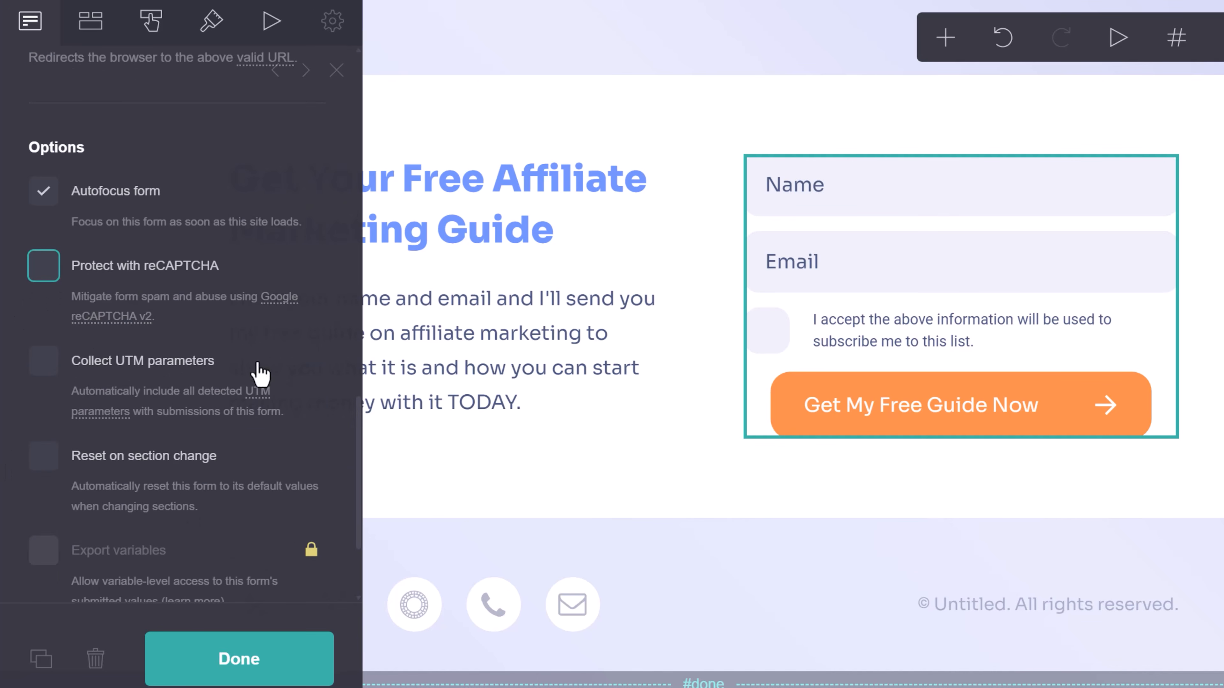
pyautogui.scroll(-4, 260, 374)
pyautogui.scroll(7, 272, 516)
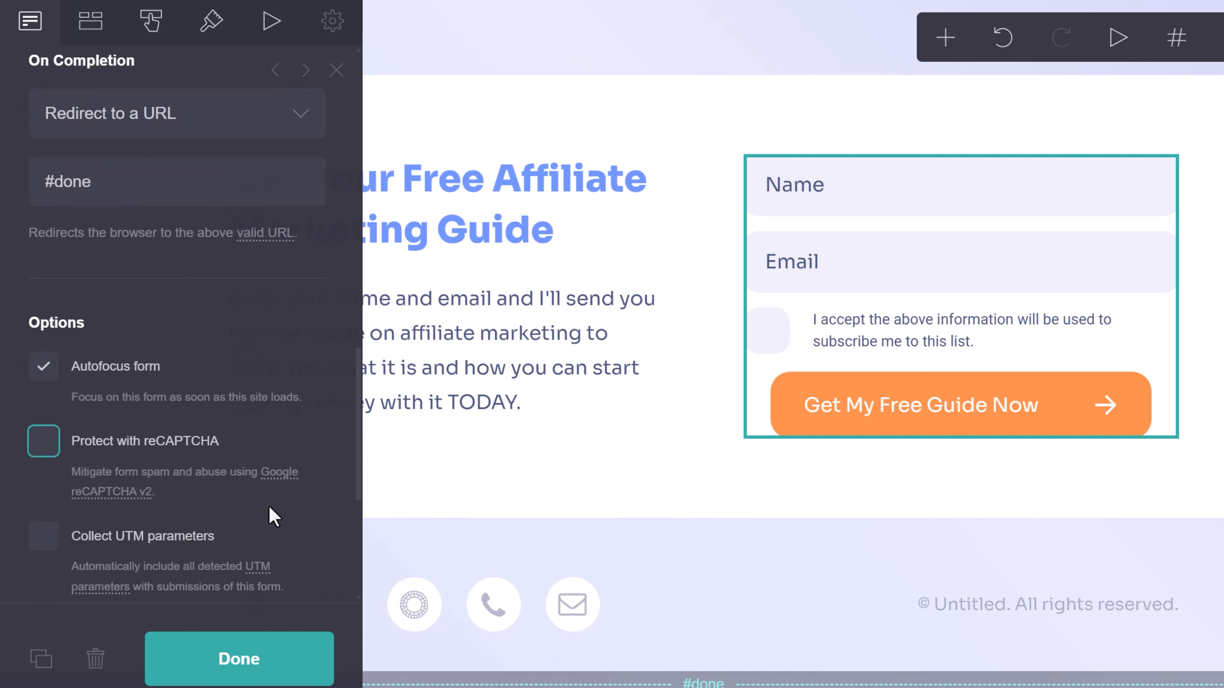
pyautogui.scroll(10, 273, 514)
pyautogui.click(239, 662)
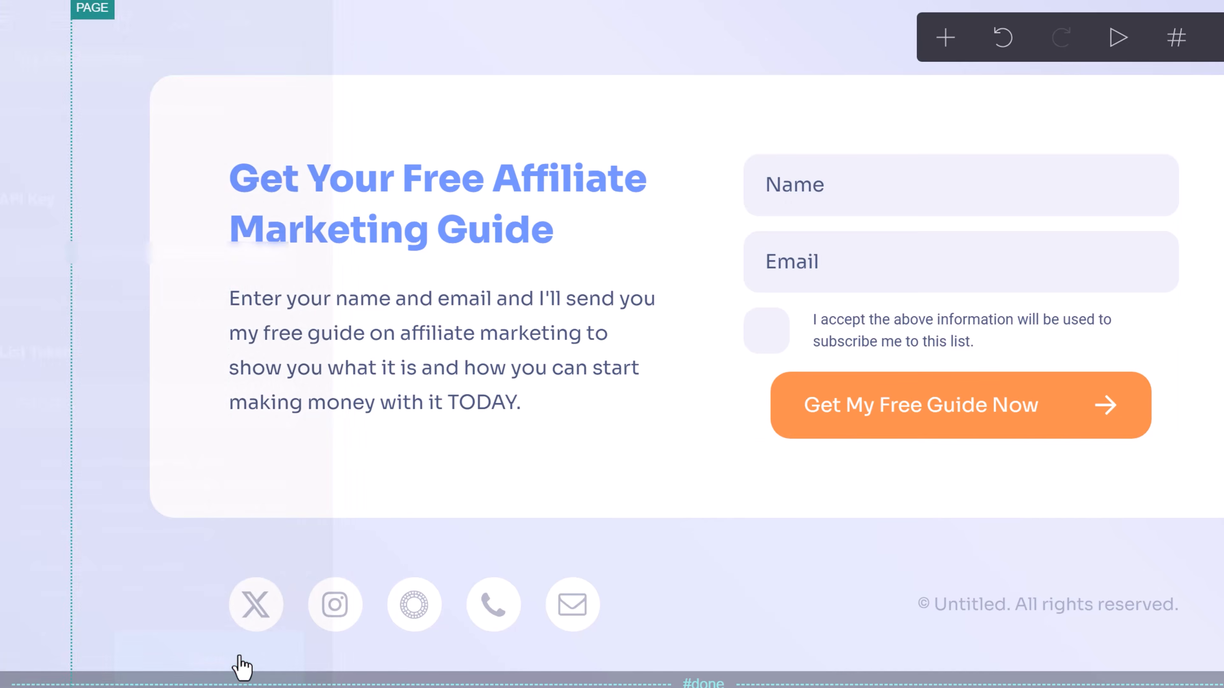
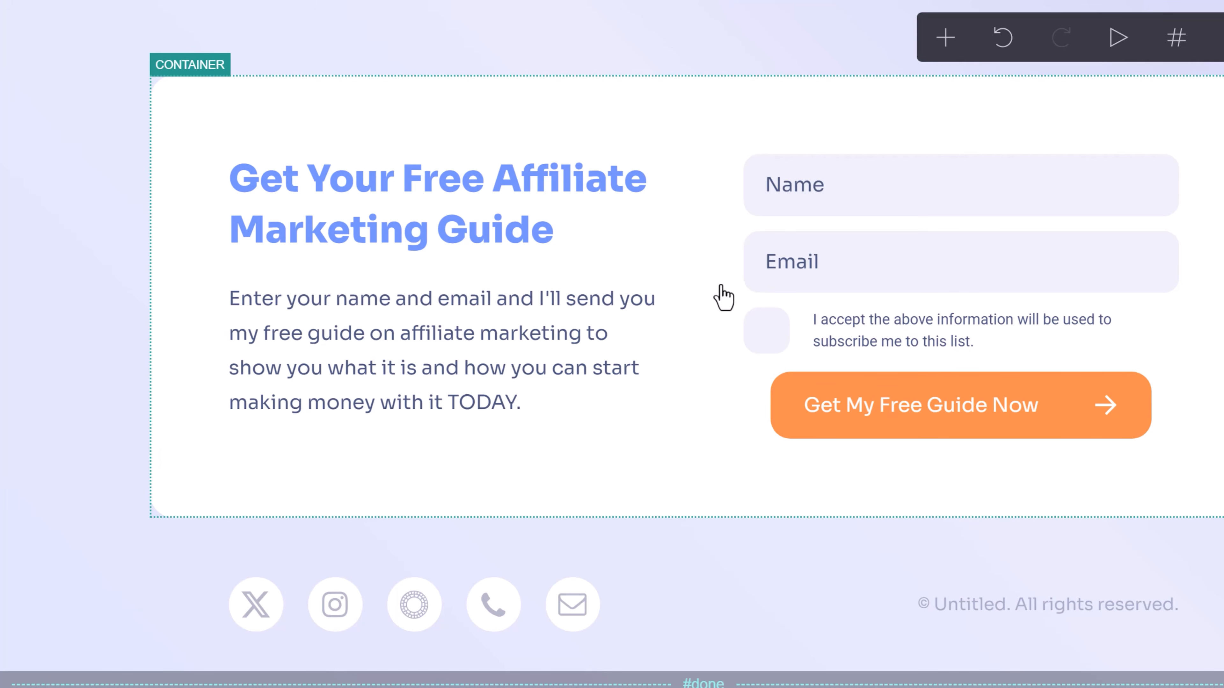
# Delete the VSCO and X icons from the footer Icons element.
pyautogui.scroll(-2, 705, 437)
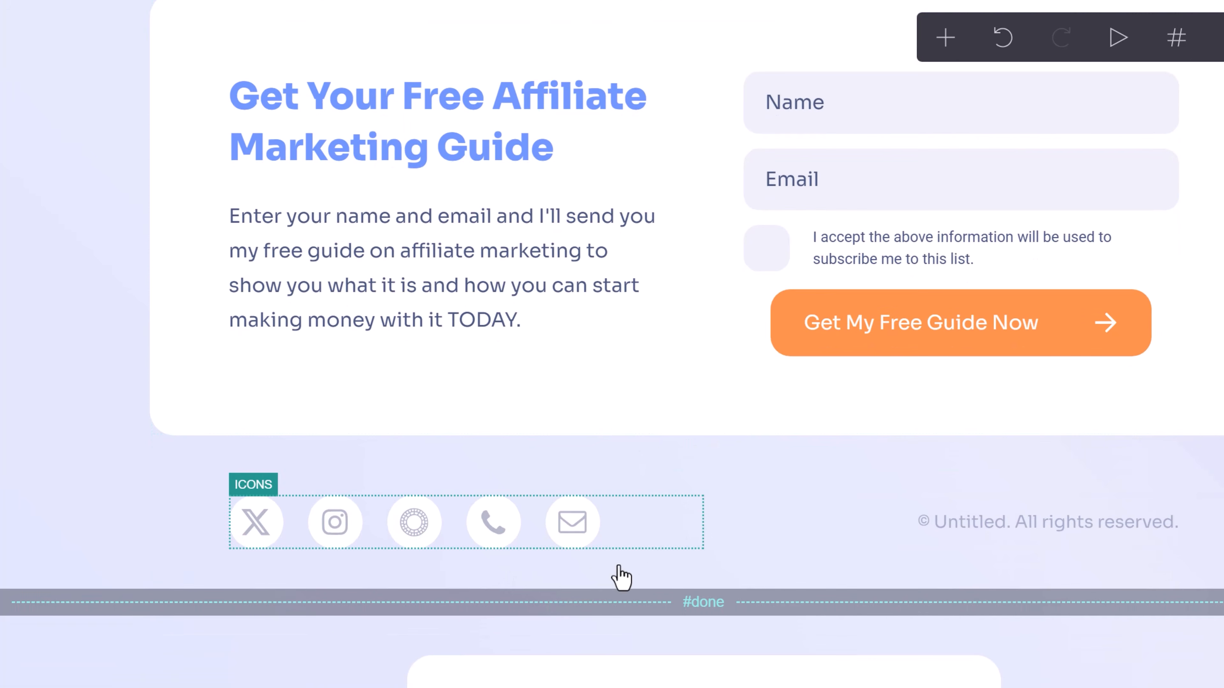
pyautogui.click(616, 530)
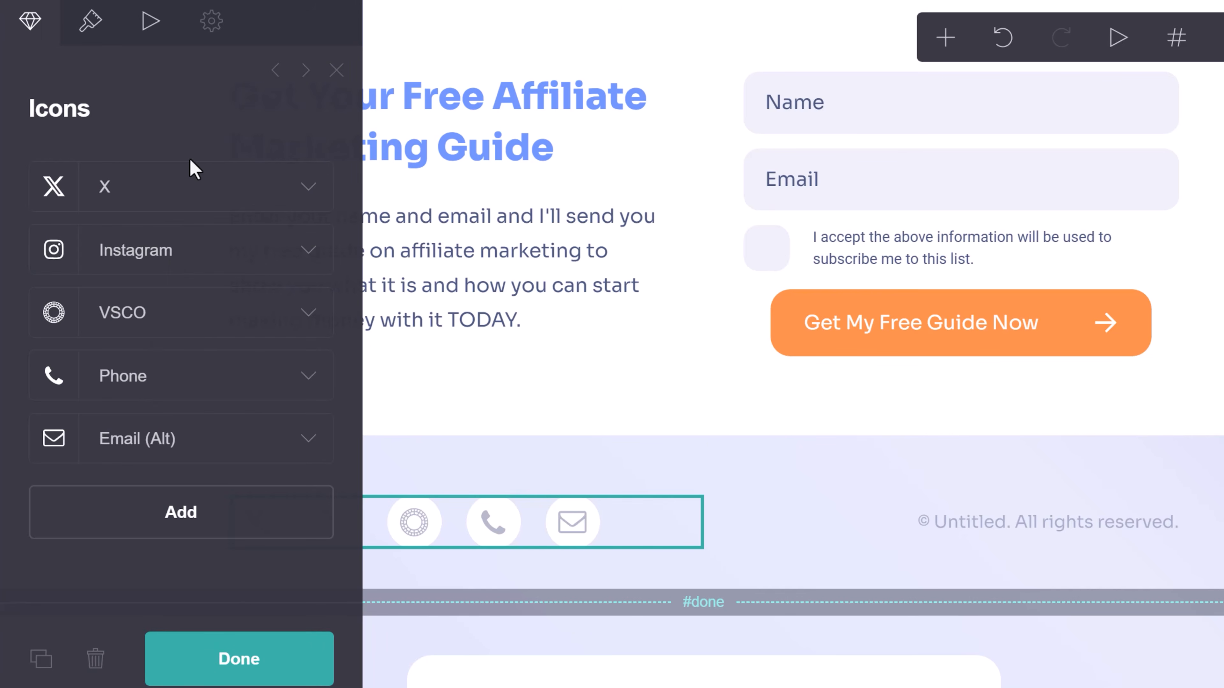
pyautogui.click(205, 323)
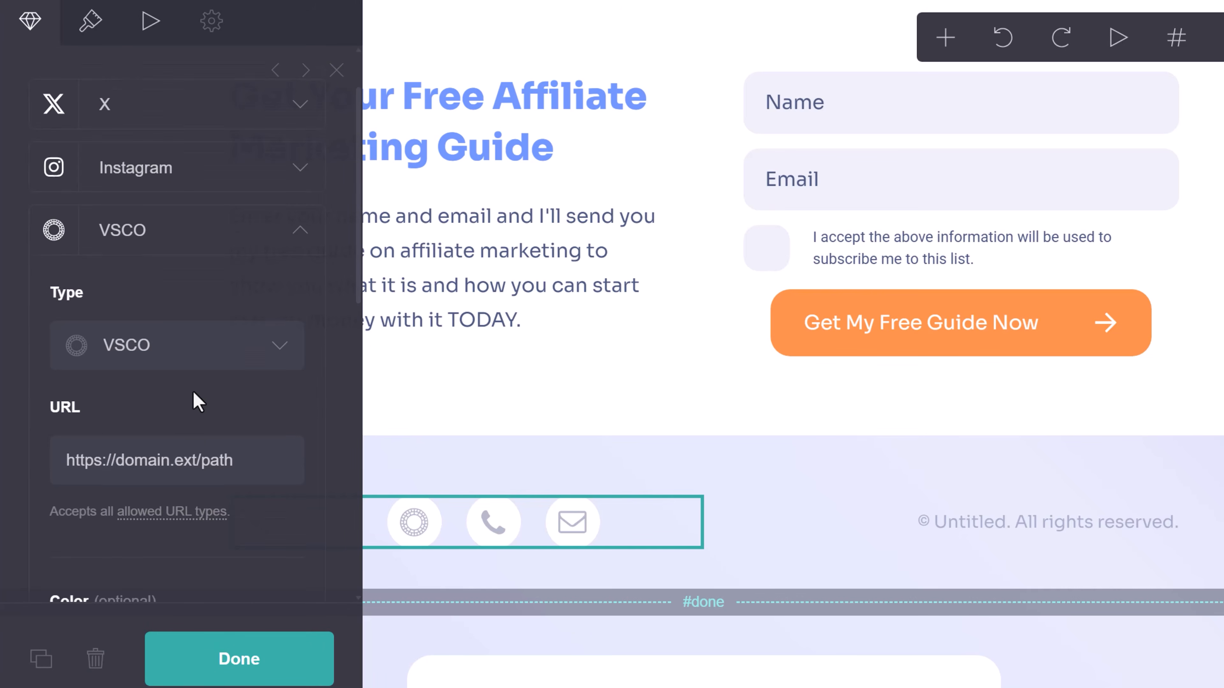
pyautogui.scroll(-12, 193, 390)
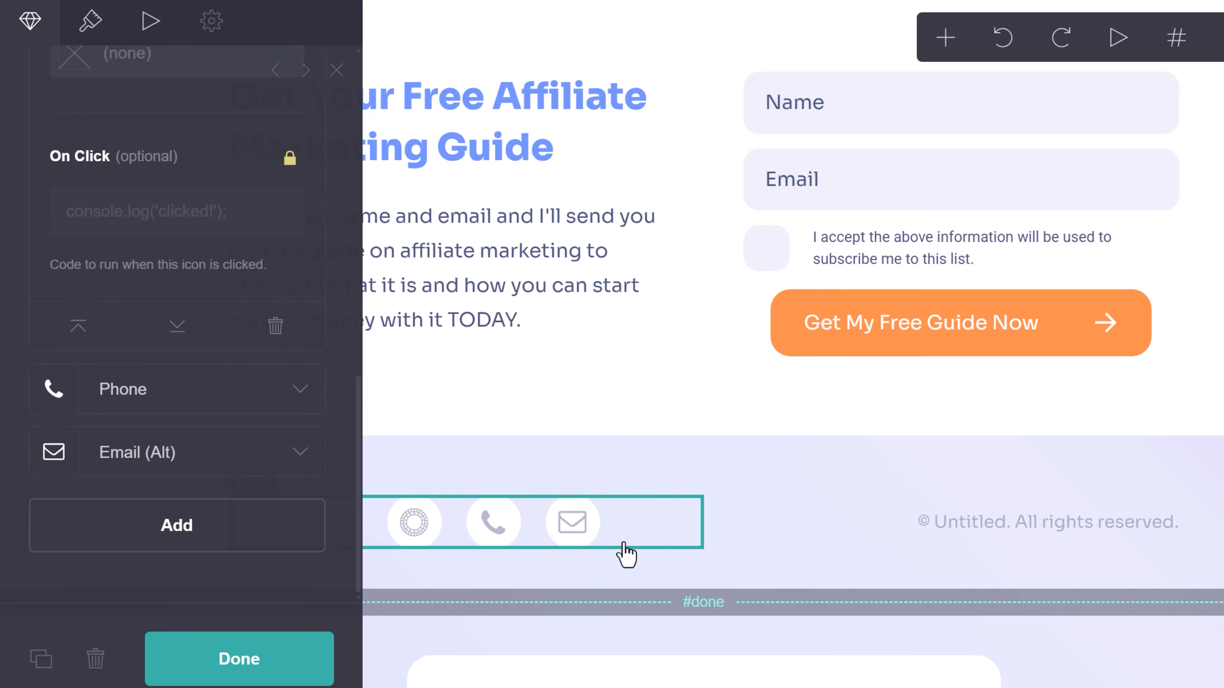
pyautogui.click(275, 326)
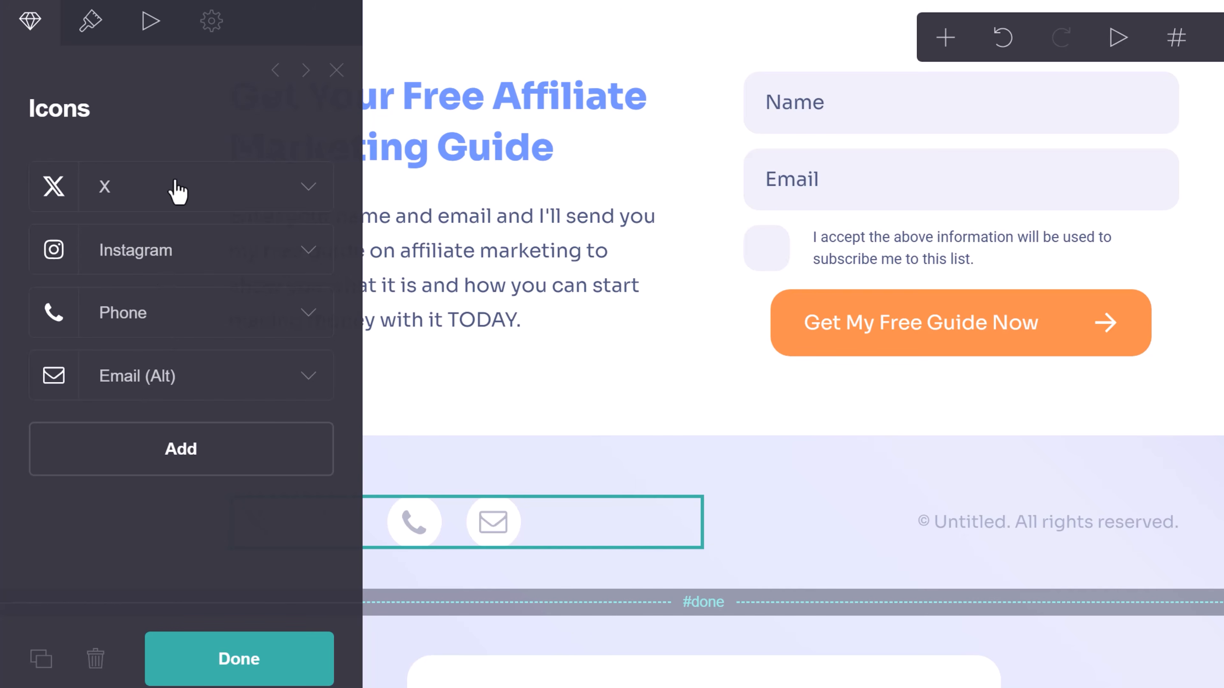
pyautogui.click(284, 189)
pyautogui.scroll(-12, 186, 432)
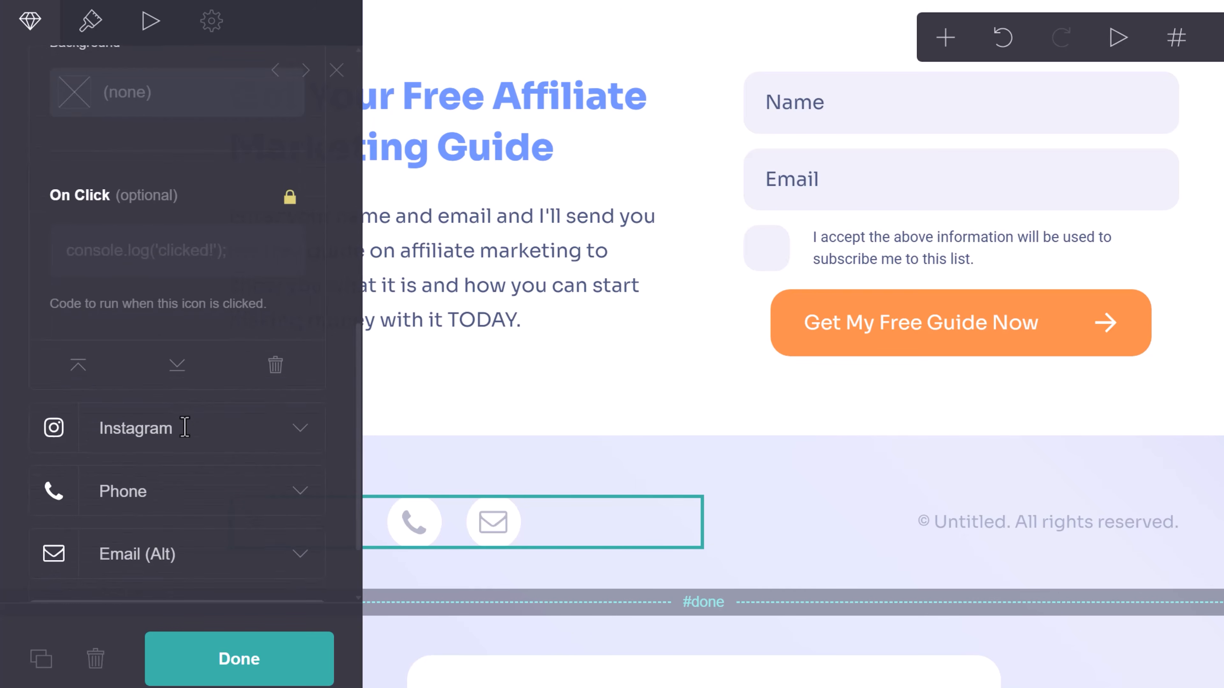
pyautogui.click(275, 364)
# Point the Instagram icon's link to the author's Instagram profile.
pyautogui.click(298, 205)
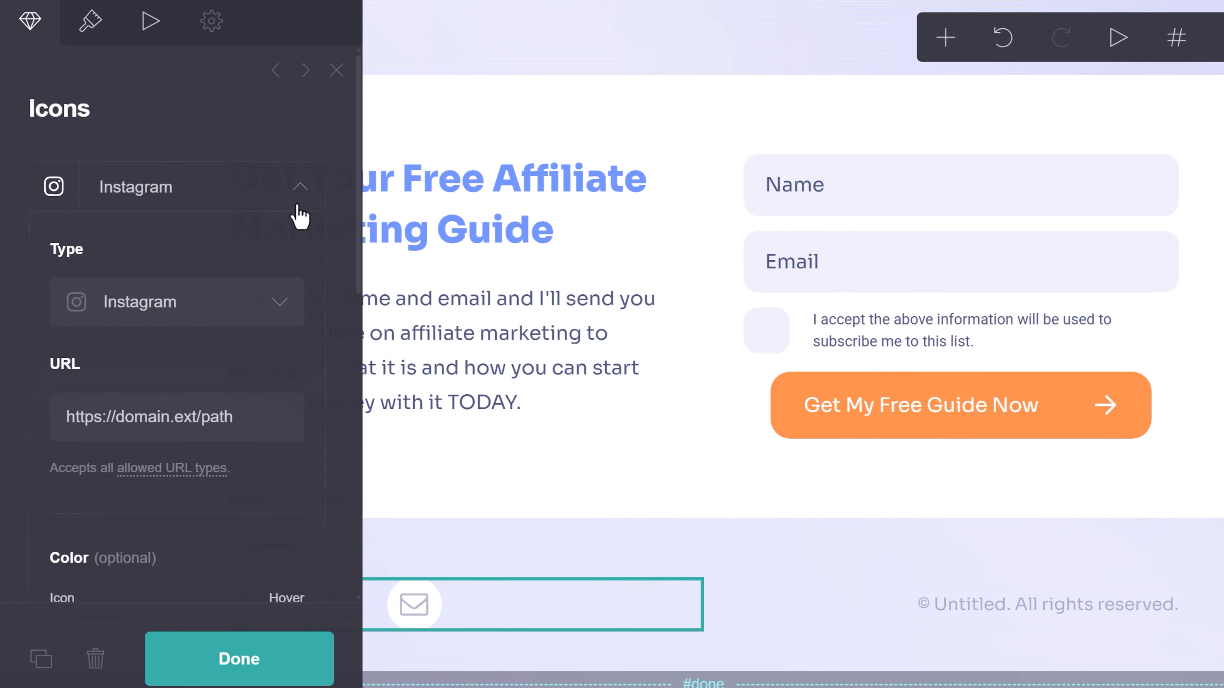
pyautogui.tripleClick(167, 415)
pyautogui.click(203, 412)
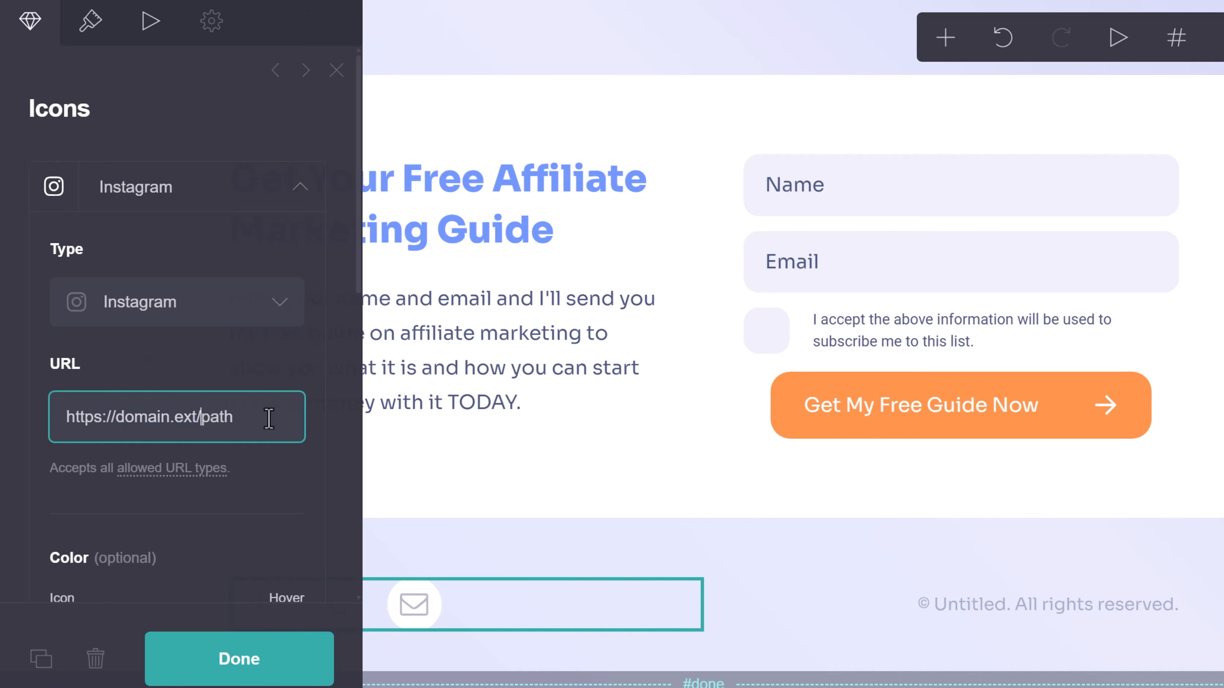
pyautogui.moveTo(269, 419); pyautogui.dragTo(132, 430)
pyautogui.write('iv')
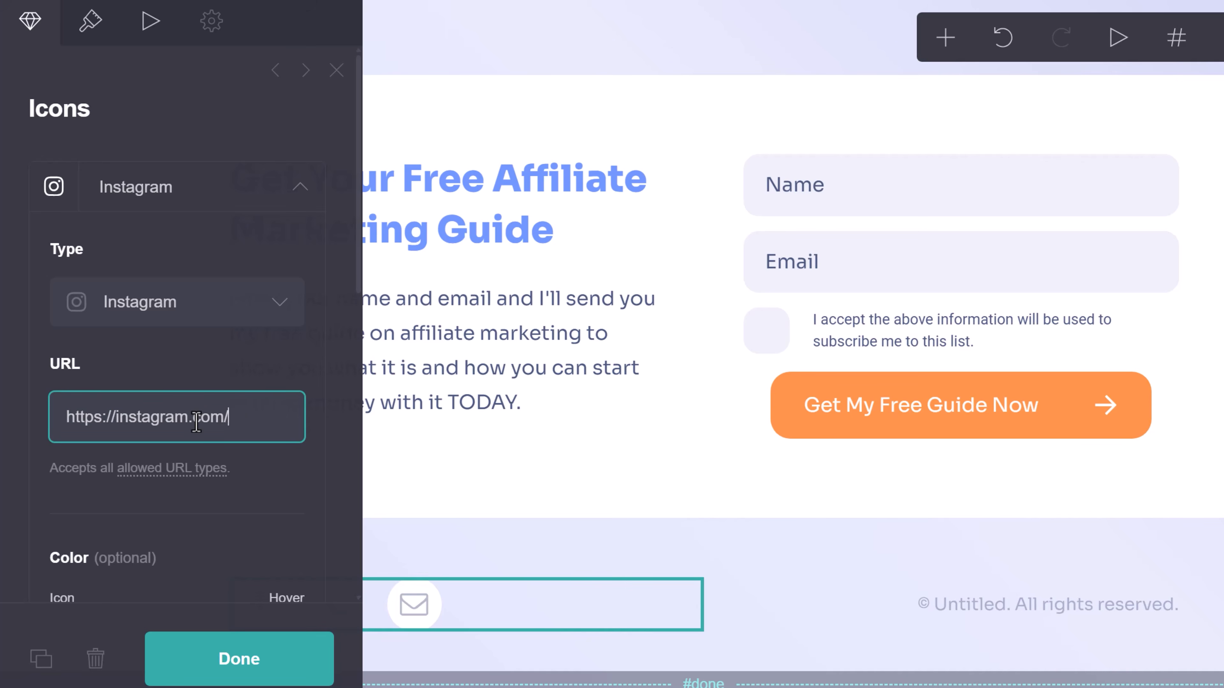
pyautogui.write('anmana.biz')
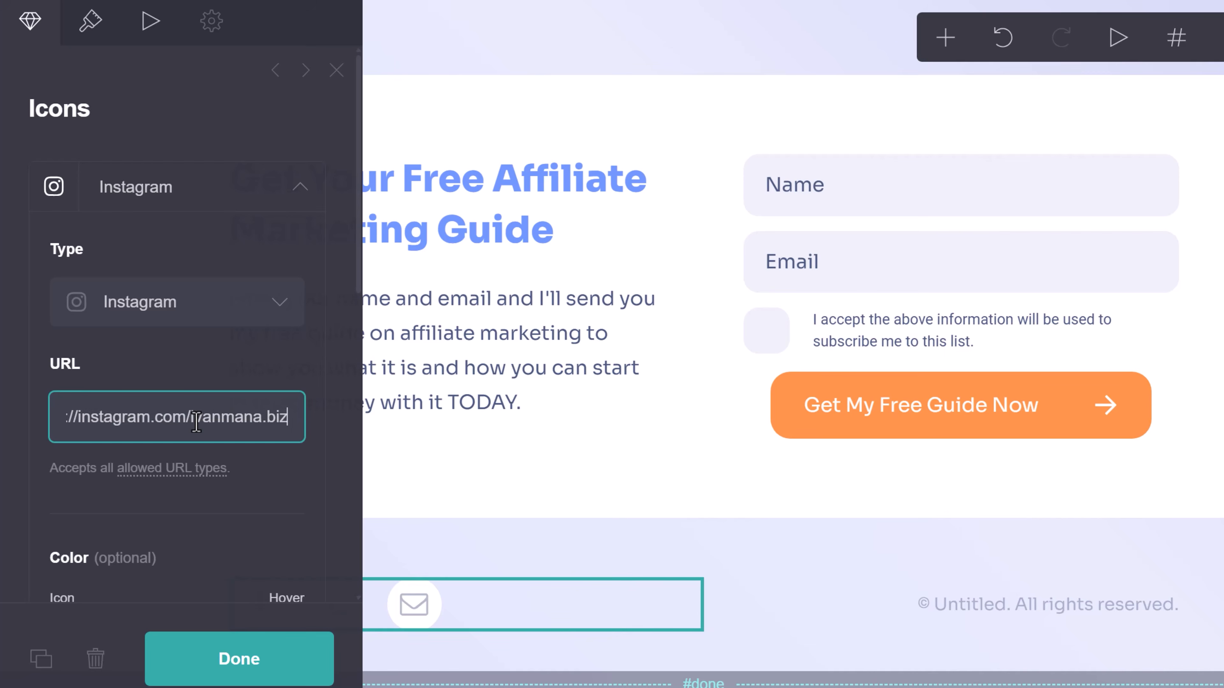
# Delete the Phone icon and add a new footer icon.
pyautogui.scroll(-5, 196, 422)
pyautogui.scroll(-5, 196, 422)
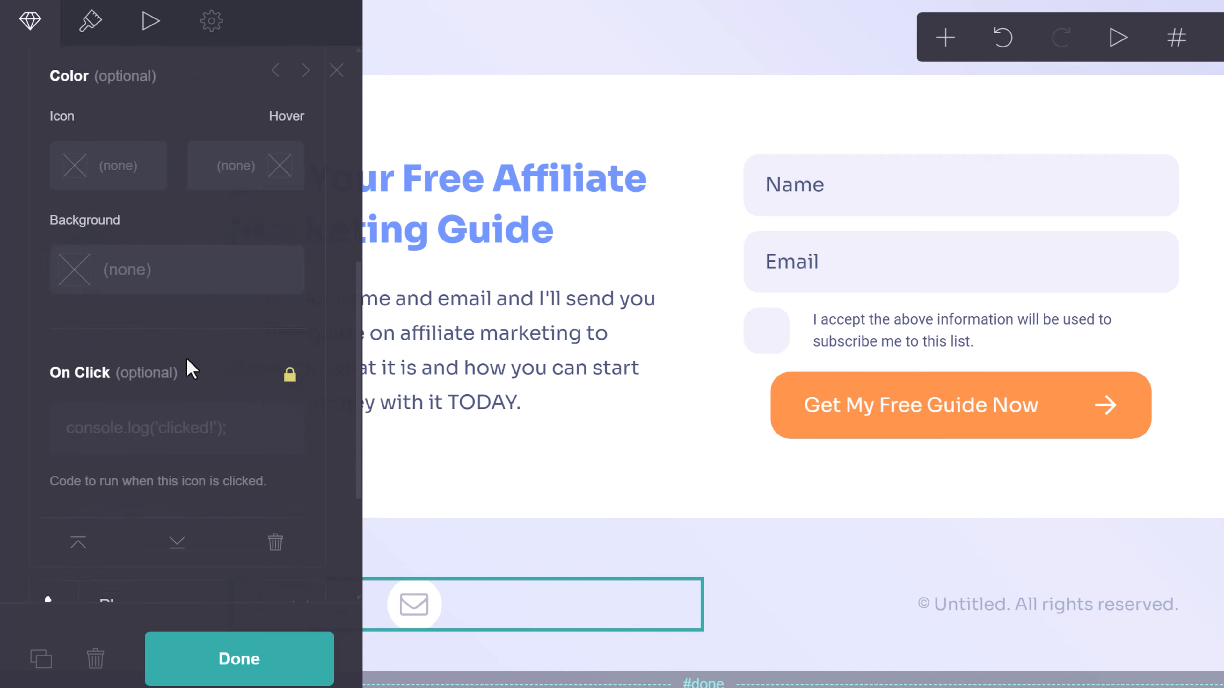
pyautogui.click(159, 441)
pyautogui.scroll(-10, 199, 415)
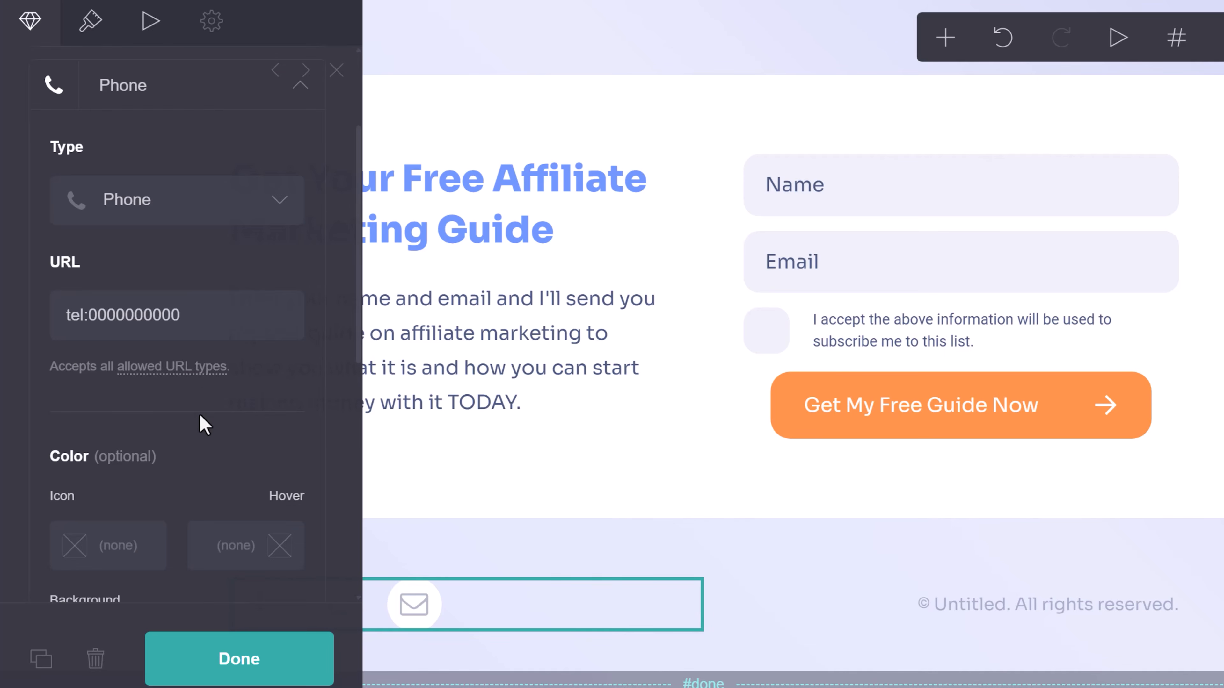
pyautogui.click(277, 428)
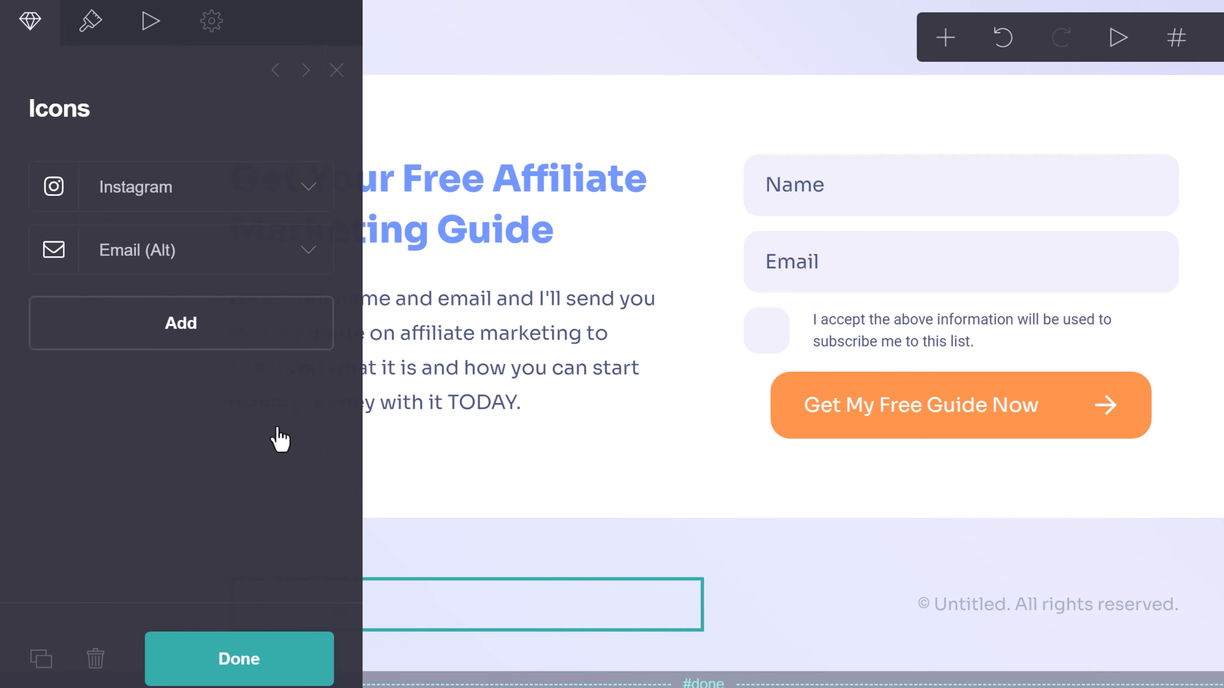
pyautogui.click(158, 355)
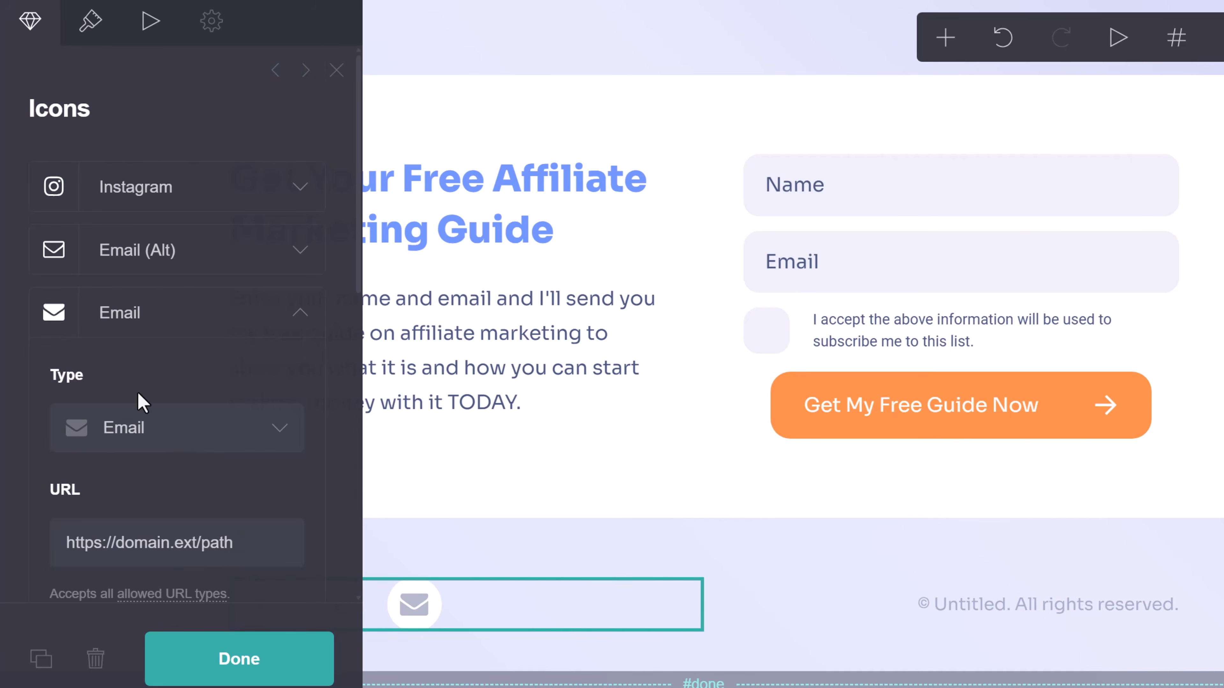
pyautogui.scroll(-2, 142, 402)
# Change the new footer icon's type to YouTube.
pyautogui.click(161, 333)
pyautogui.scroll(-10, 191, 279)
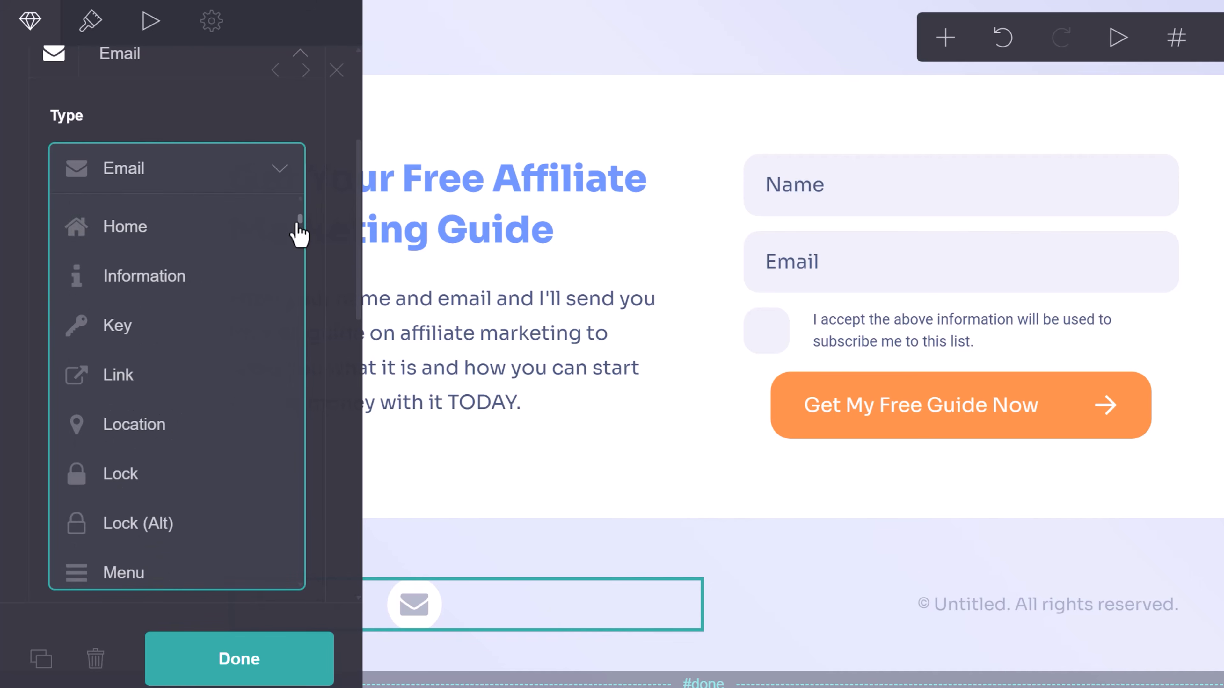
pyautogui.moveTo(300, 227); pyautogui.dragTo(300, 580)
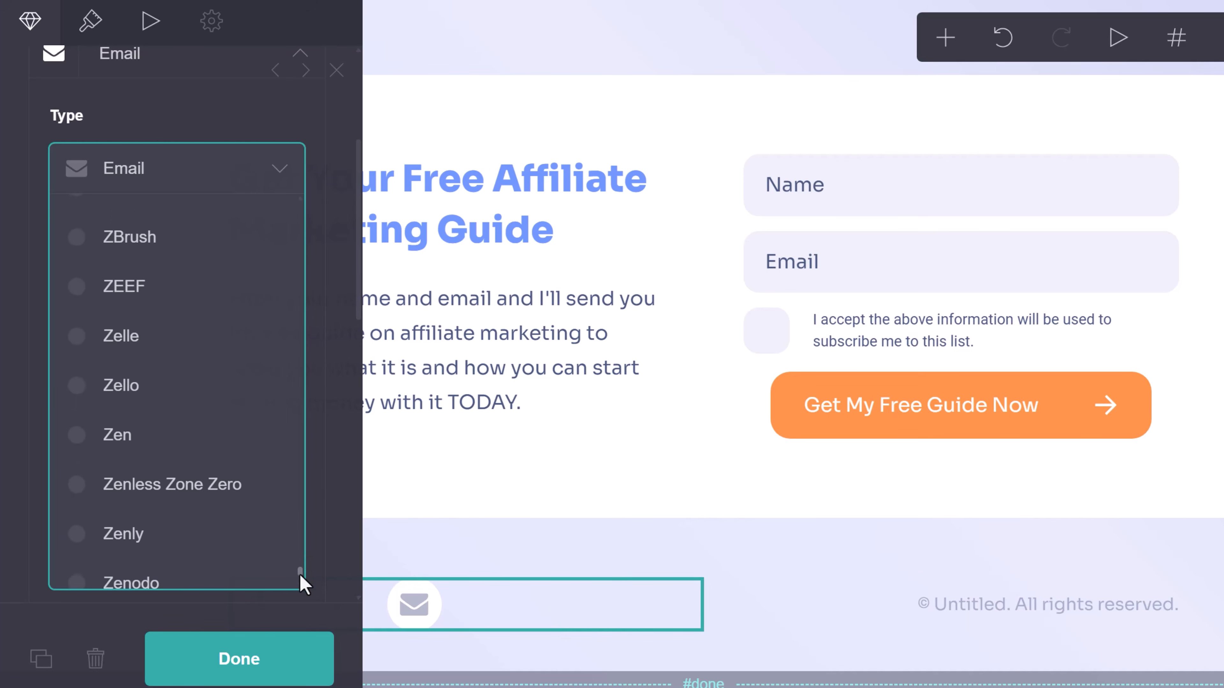
pyautogui.scroll(5, 187, 494)
pyautogui.scroll(6, 187, 494)
pyautogui.scroll(-3, 243, 444)
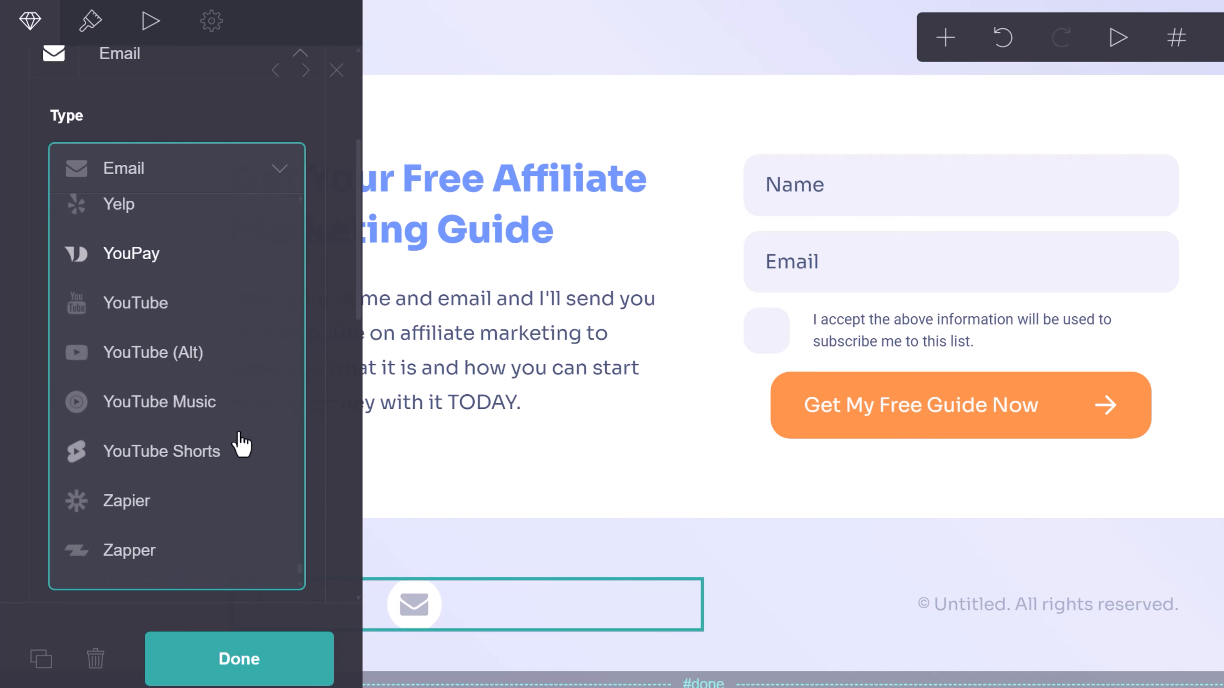
pyautogui.click(146, 311)
pyautogui.doubleClick(171, 287)
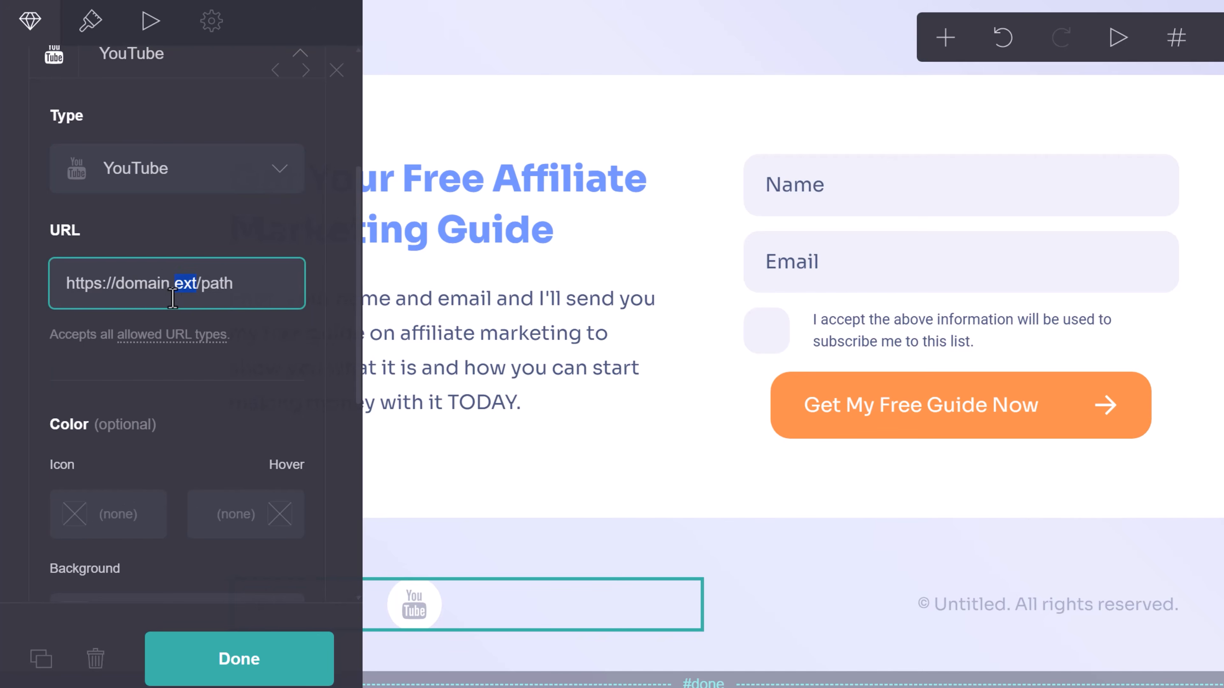
pyautogui.moveTo(238, 284); pyautogui.dragTo(145, 293)
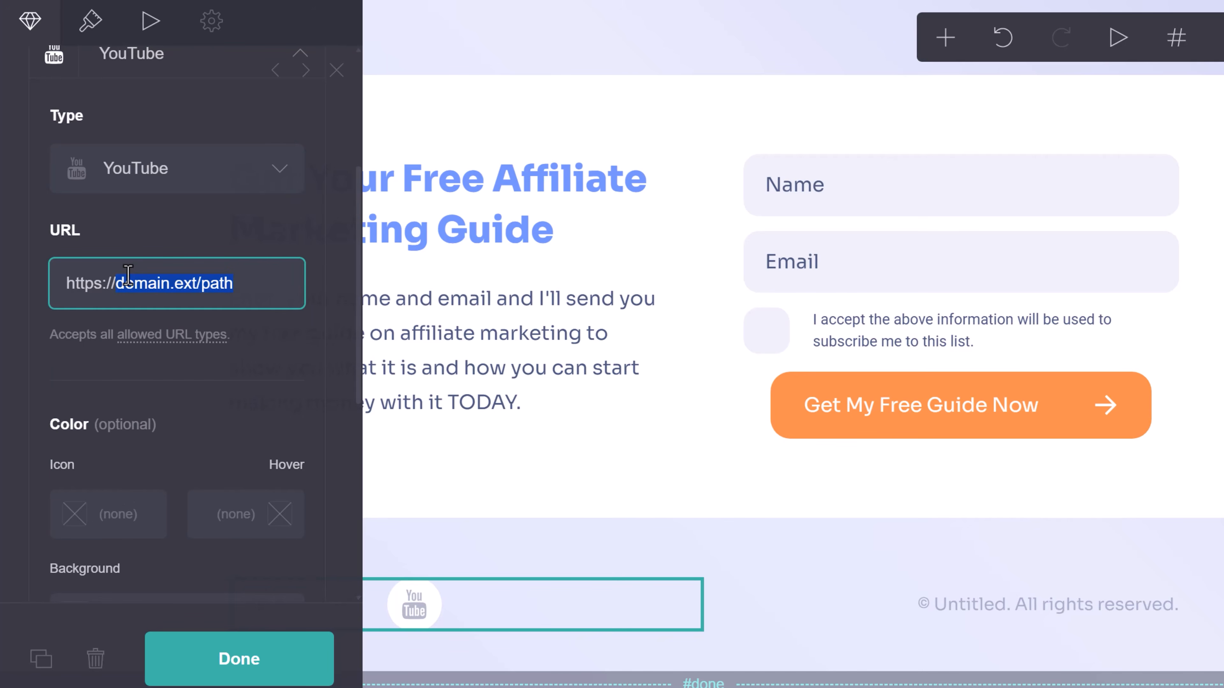
pyautogui.write('youtube.com/ivanmana')
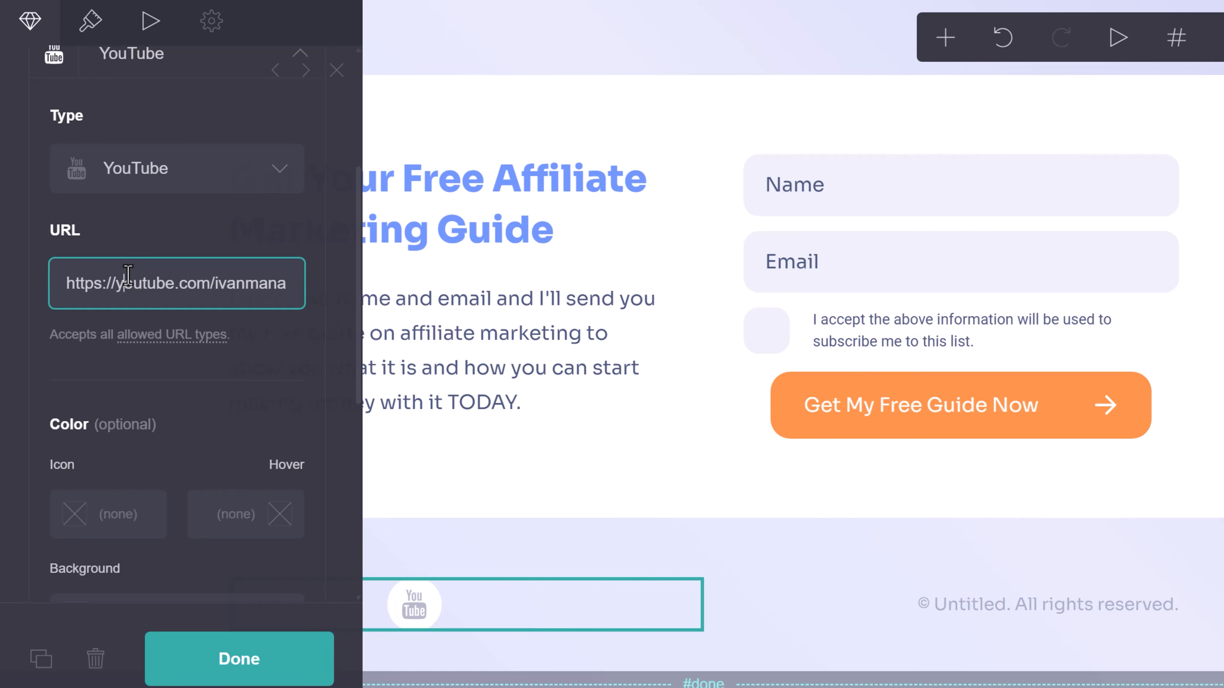
pyautogui.click(128, 276)
pyautogui.write('www.')
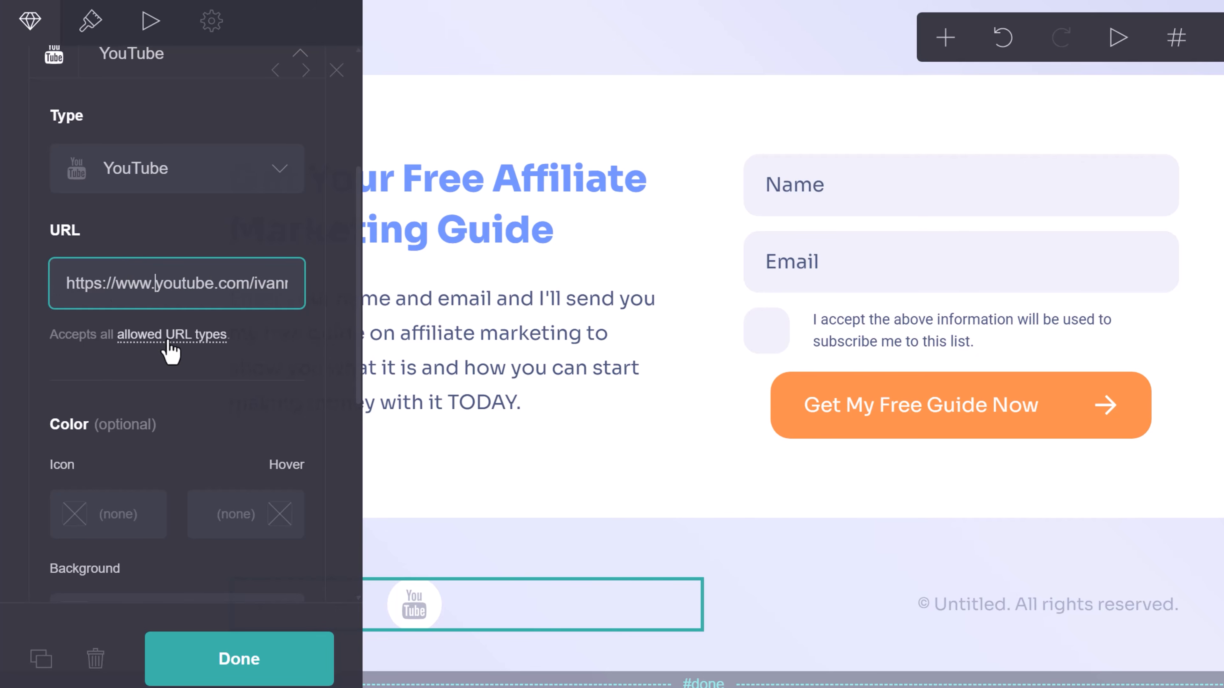
pyautogui.scroll(3, 188, 335)
pyautogui.click(207, 231)
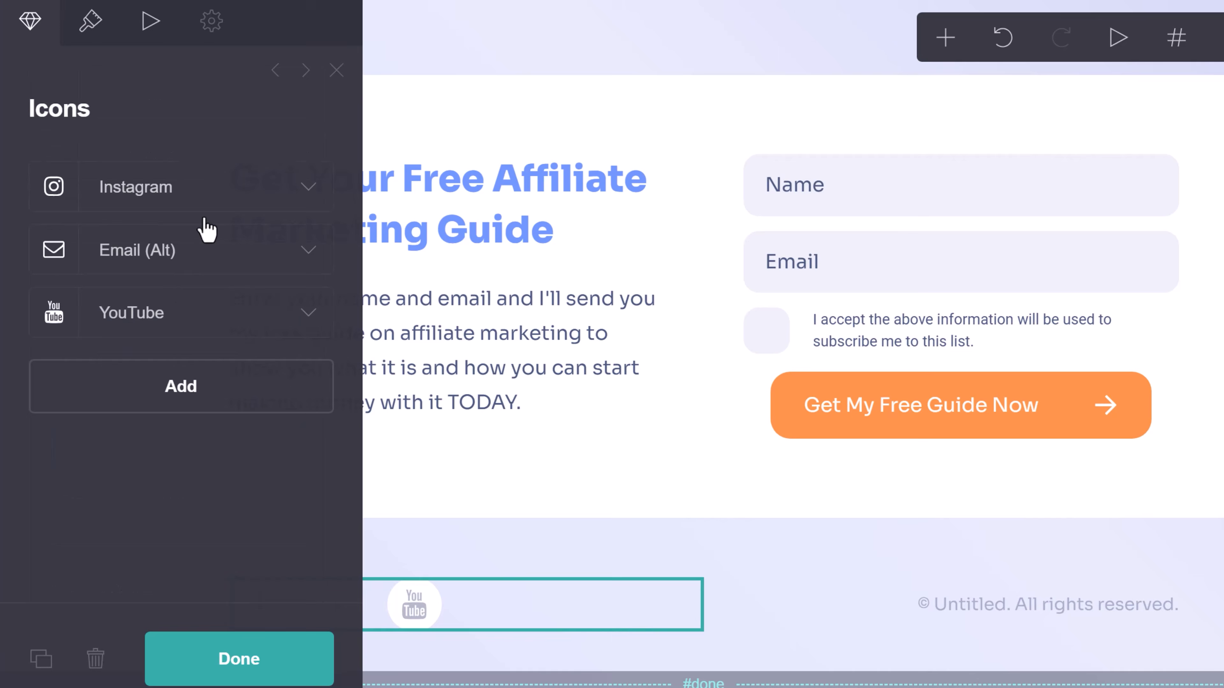
# Add an extra Email icon, delete it, and finish with Instagram, Email and YouTube only.
pyautogui.click(180, 390)
pyautogui.scroll(-2, 188, 439)
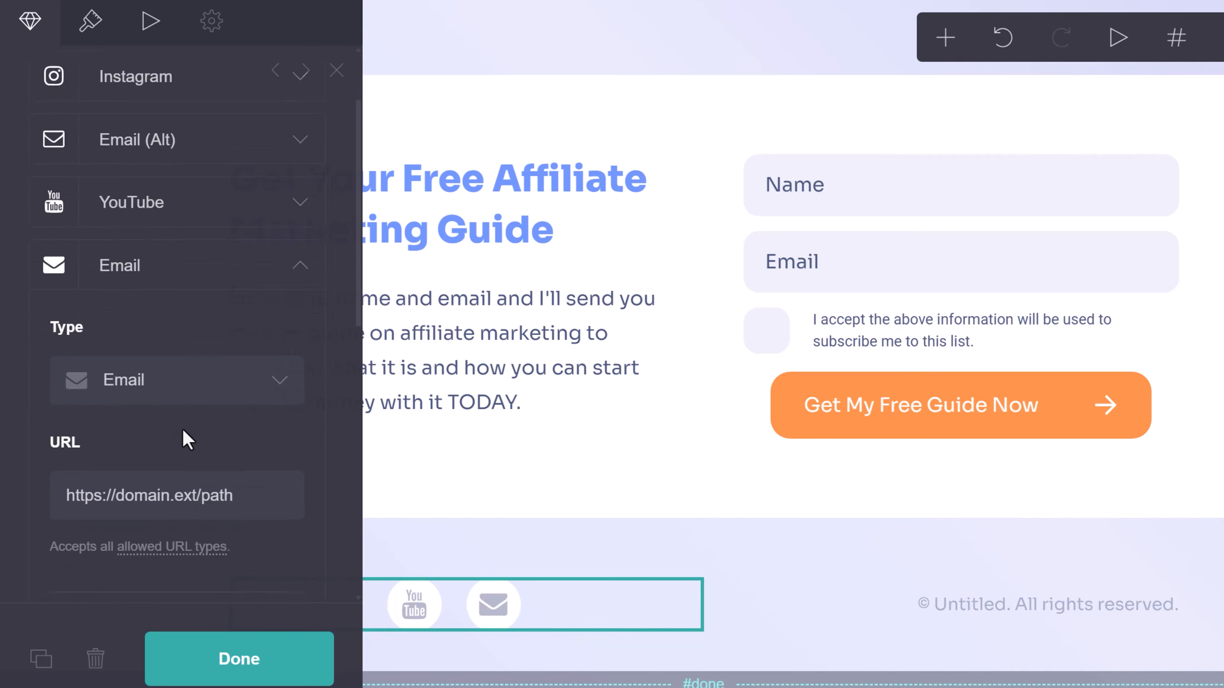
pyautogui.click(200, 342)
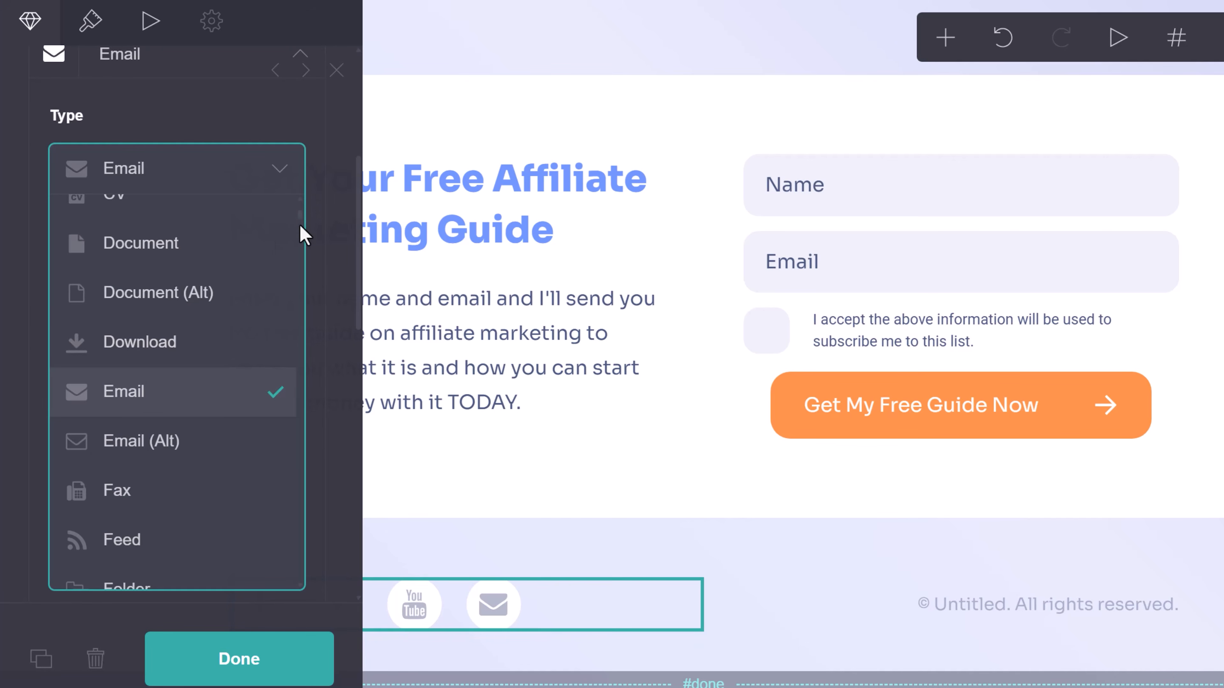
pyautogui.moveTo(302, 218); pyautogui.dragTo(299, 451)
pyautogui.click(31, 331)
pyautogui.scroll(-5, 151, 502)
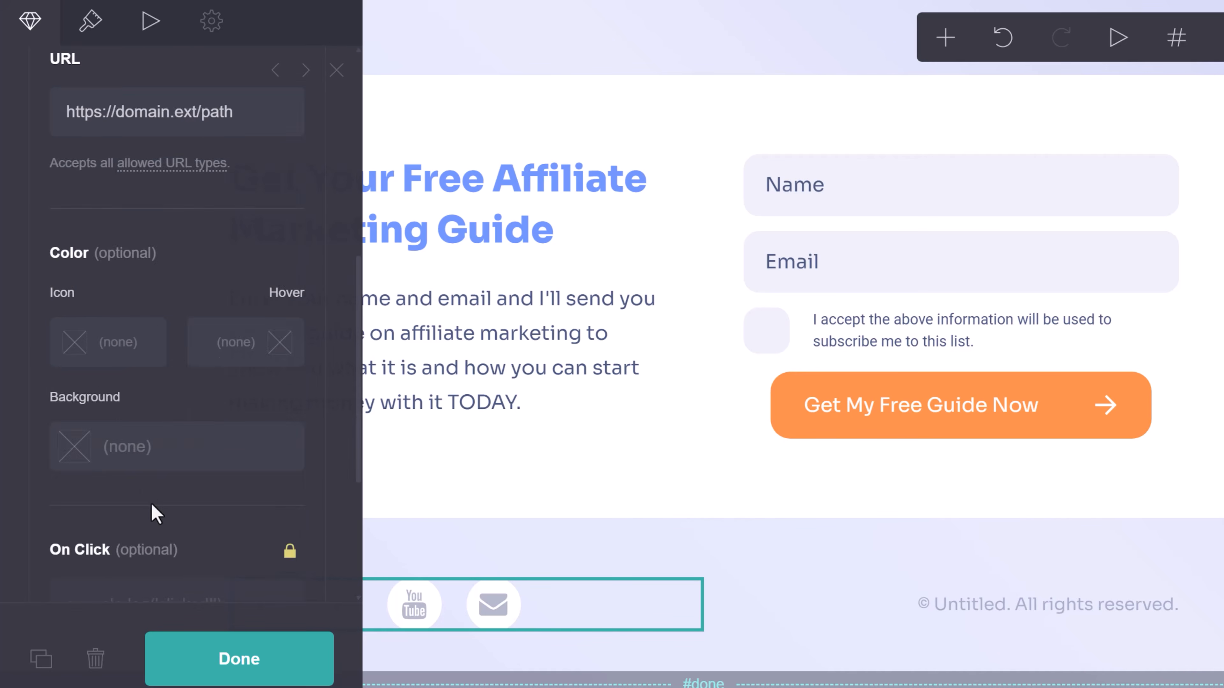
pyautogui.click(275, 562)
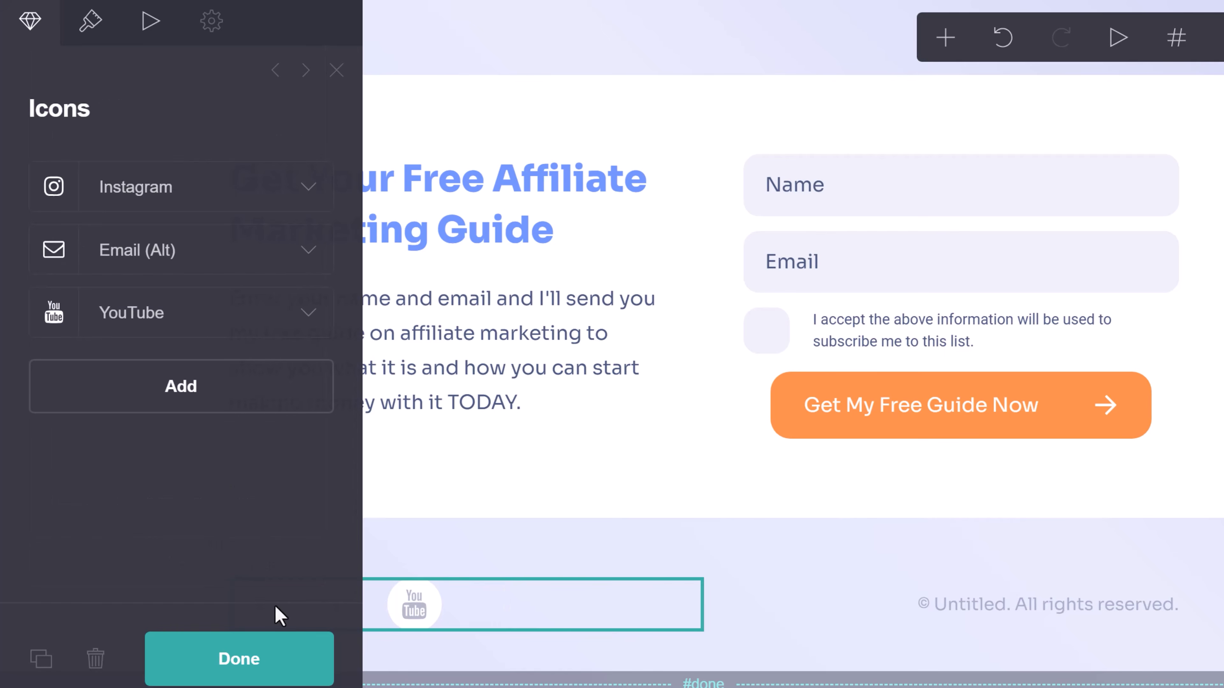
pyautogui.click(254, 661)
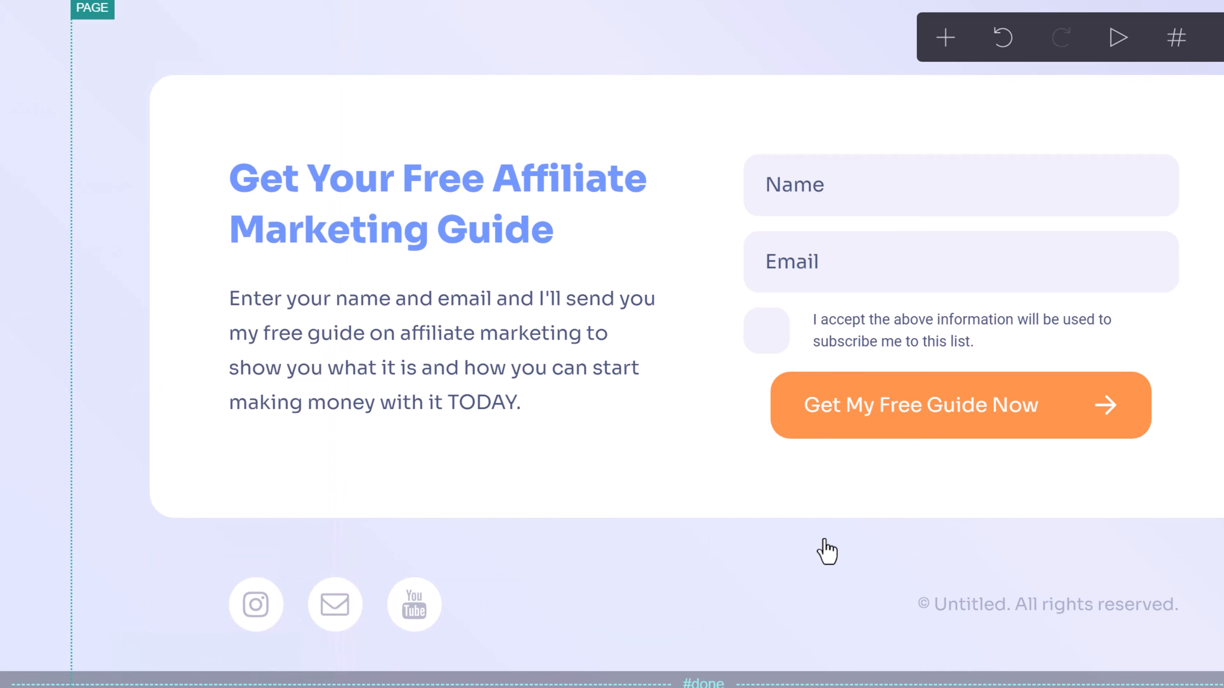
# Change the footer copyright from 'Untitled' to 2025 with the author's name.
pyautogui.click(1019, 607)
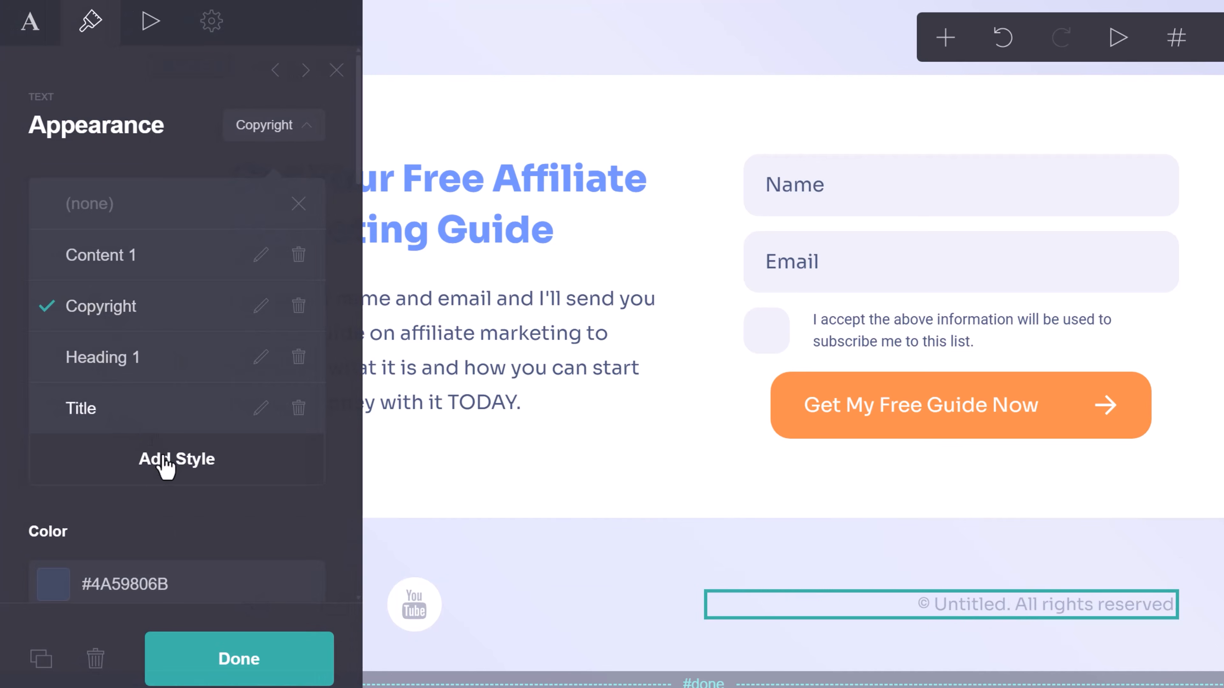
pyautogui.click(44, 36)
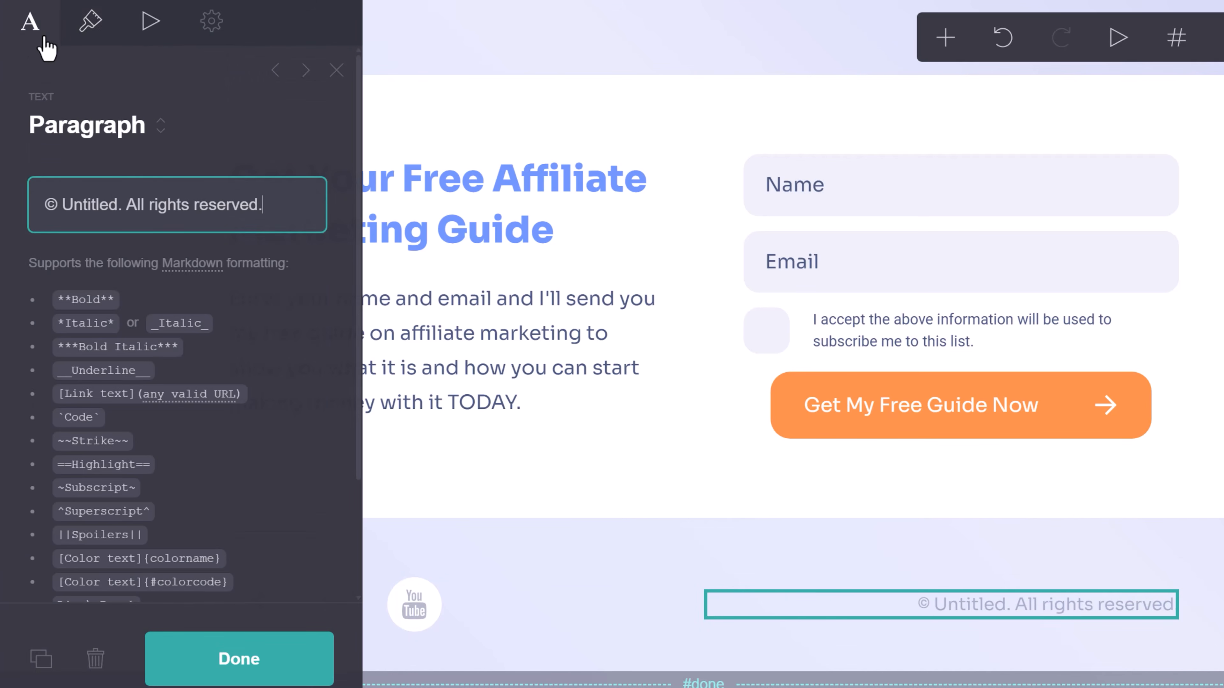
pyautogui.moveTo(284, 206); pyautogui.dragTo(138, 204)
pyautogui.click(83, 202)
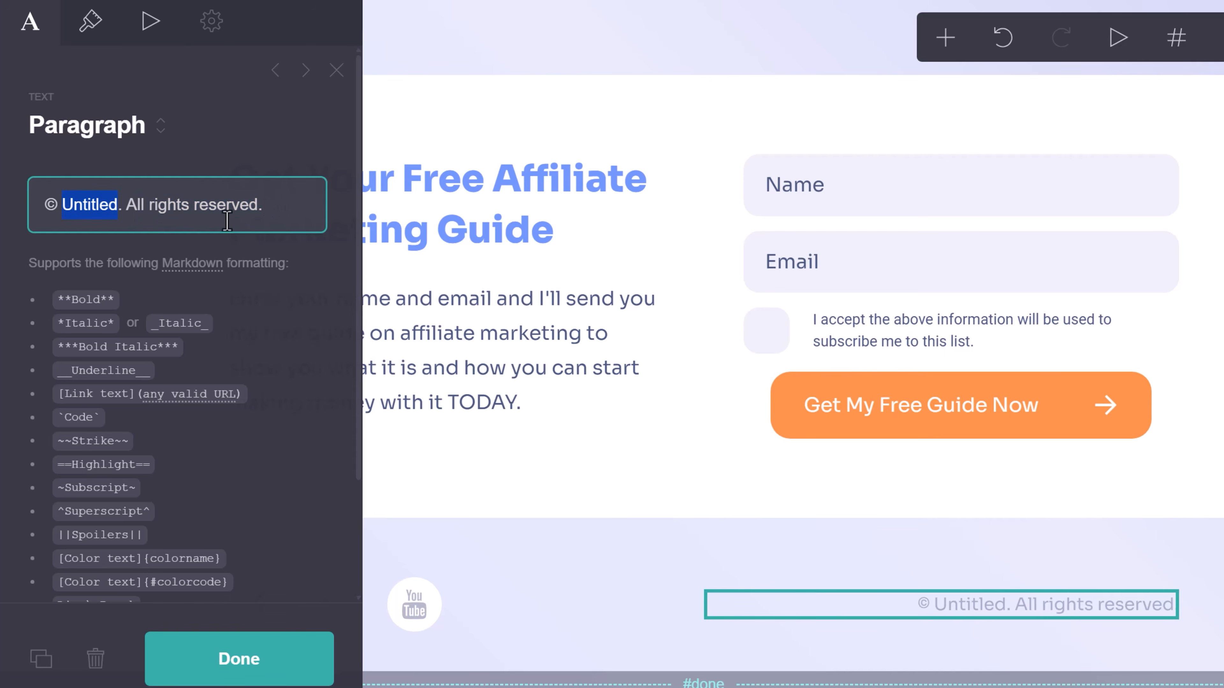
pyautogui.write('Ivan Mana')
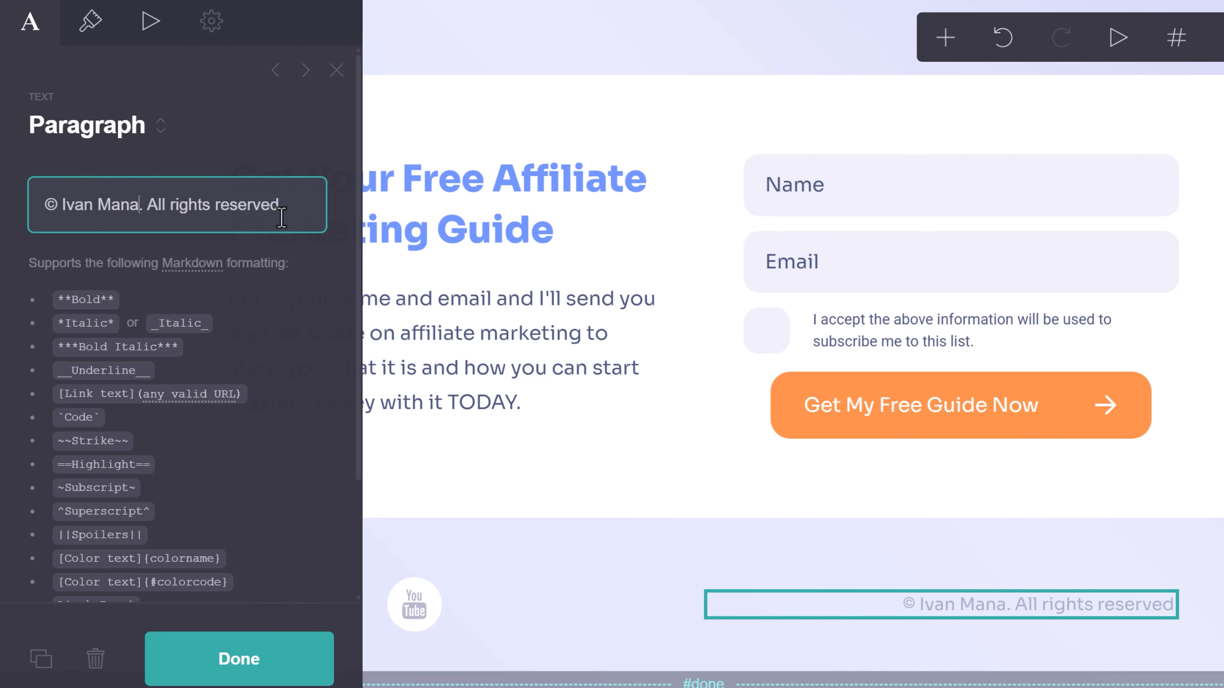
pyautogui.write('2025')
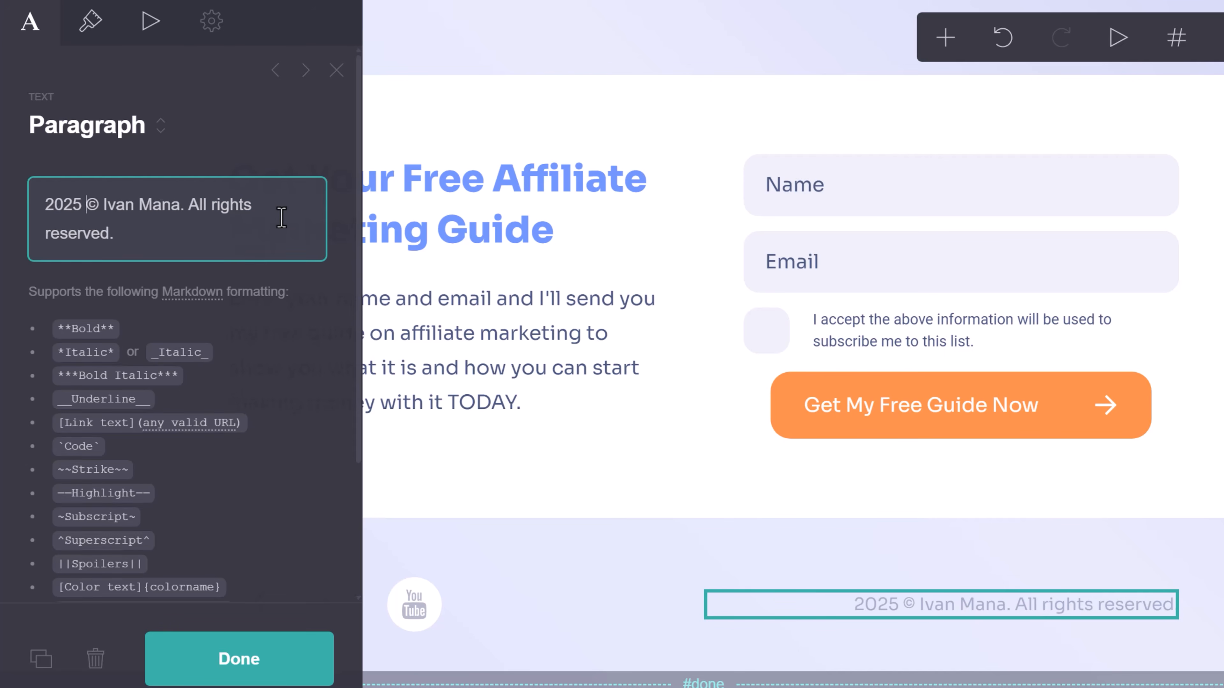
pyautogui.click(318, 656)
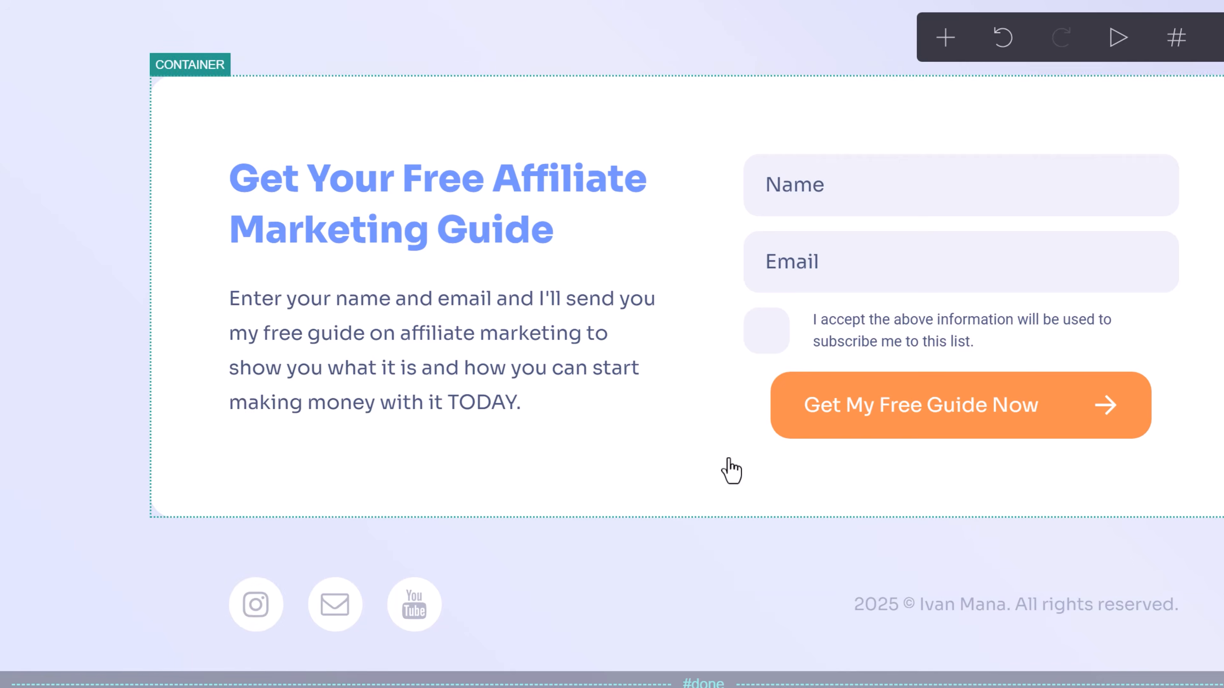
pyautogui.scroll(-5, 747, 415)
pyautogui.scroll(5, 684, 290)
pyautogui.scroll(-5, 963, 241)
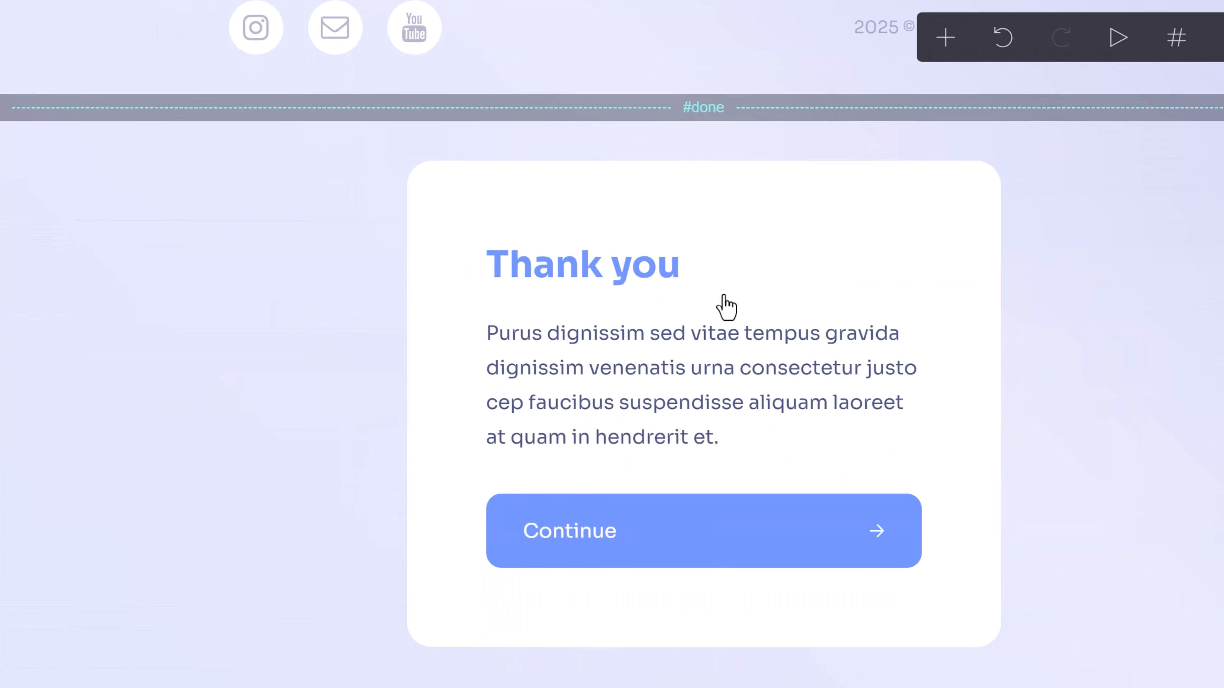
# Replace the Thank you paragraph with 'Please check your email to get the guide.' plus an email-us fallback line.
pyautogui.click(625, 429)
pyautogui.tripleClick(133, 252)
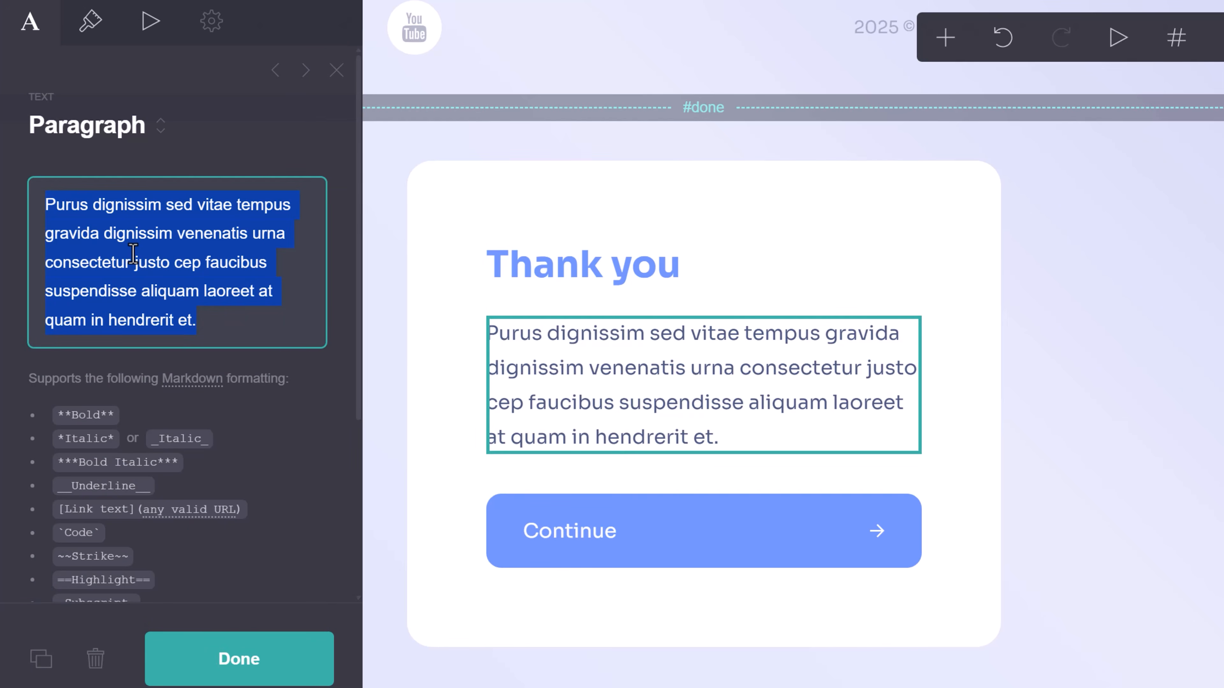
pyautogui.write('Please c')
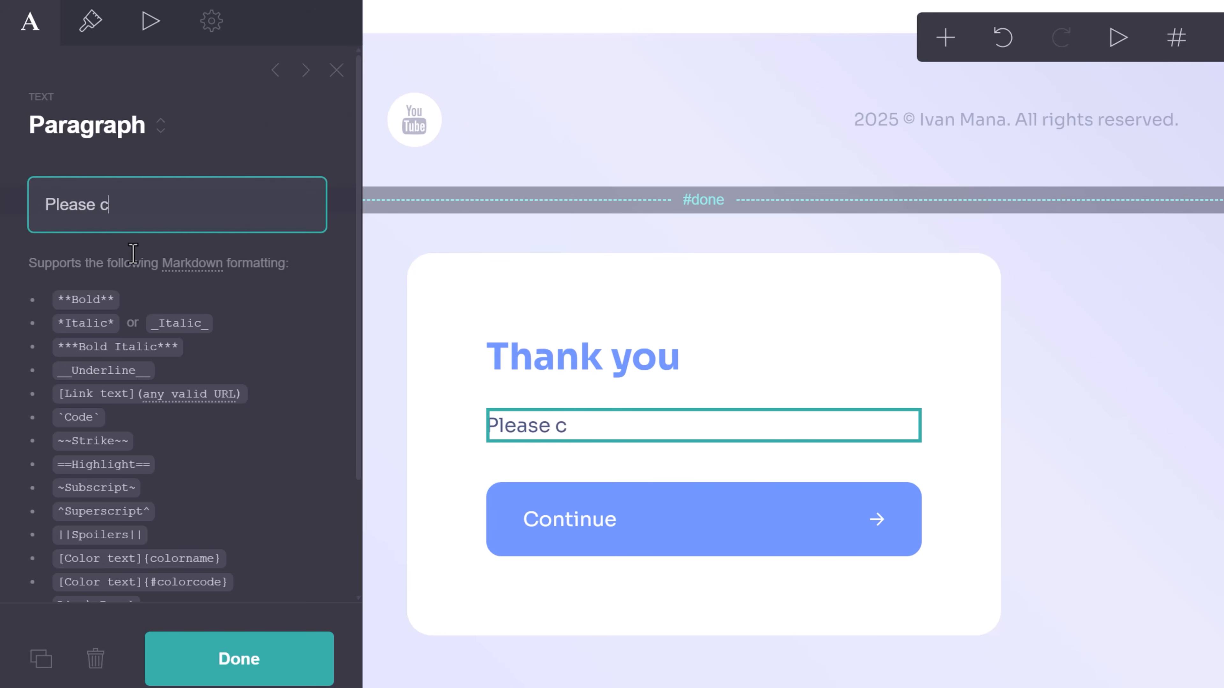
pyautogui.write('heck your email t')
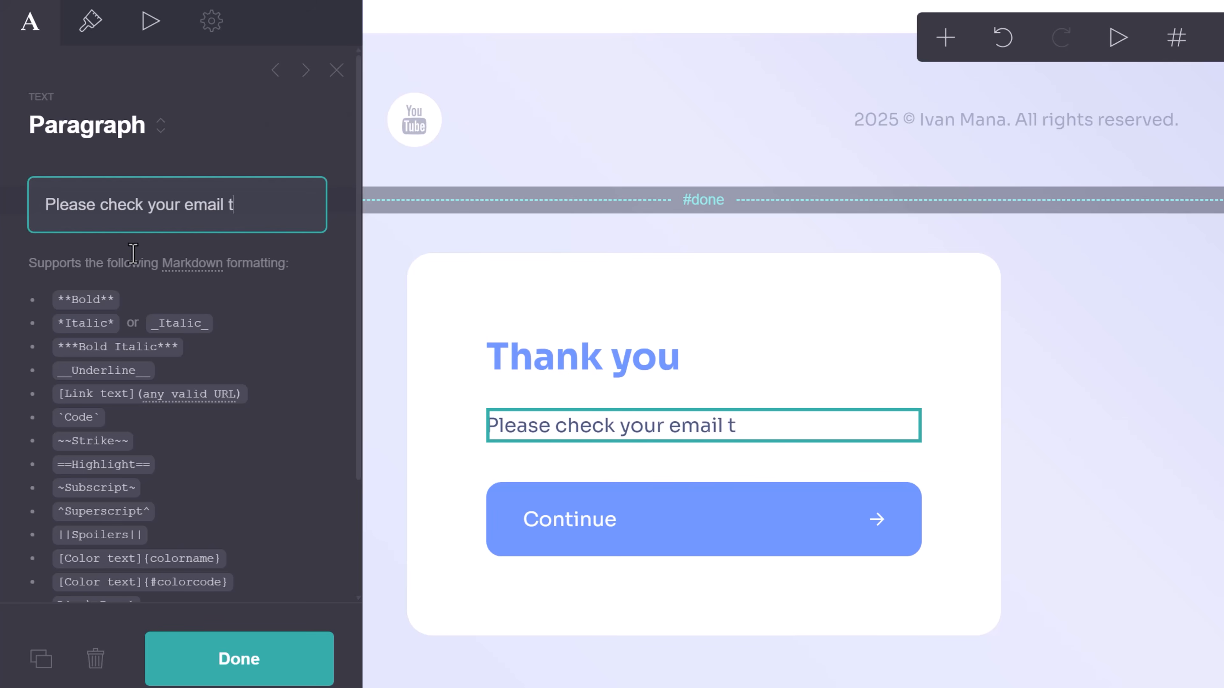
pyautogui.write('o get the guide')
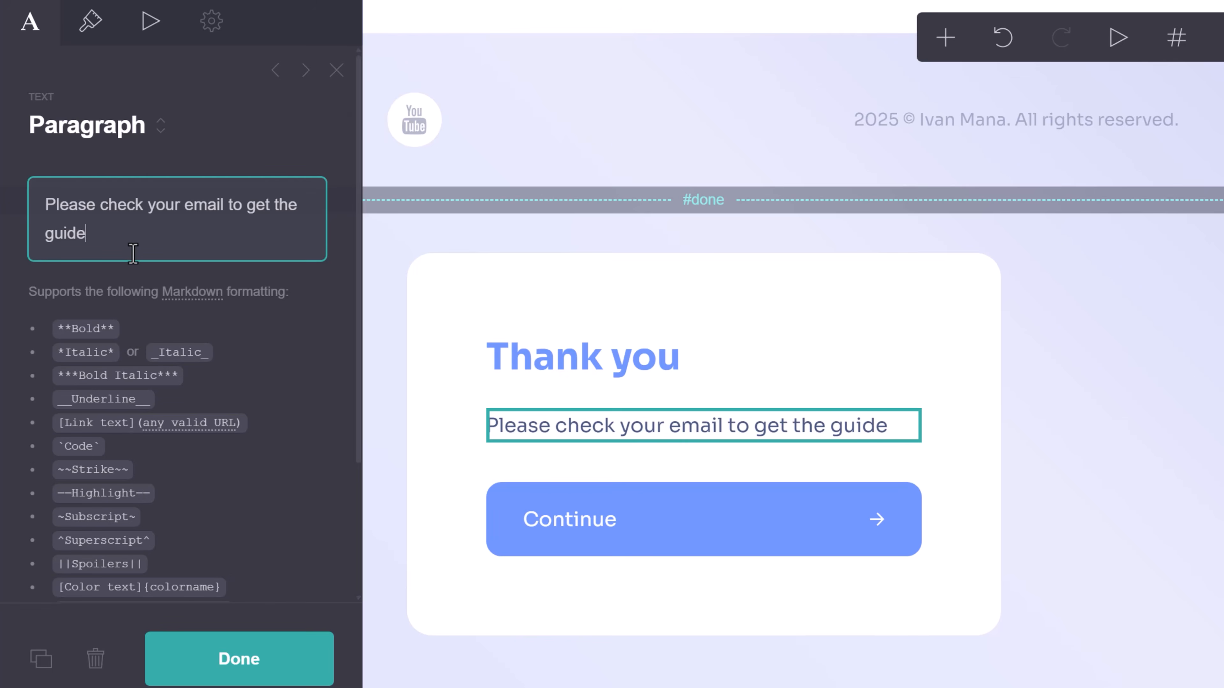
pyautogui.write('.')
pyautogui.press('Return')
pyautogui.press('Return')
pyautogui.write('If you s')
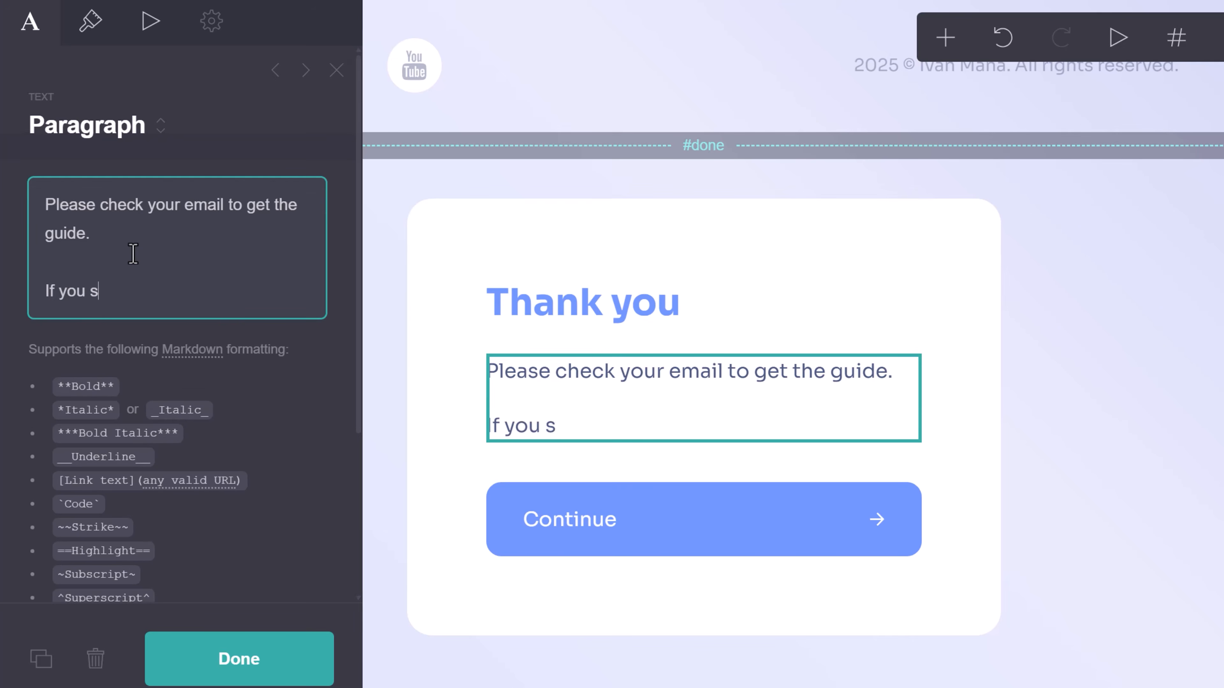
pyautogui.write("till don't get it after")
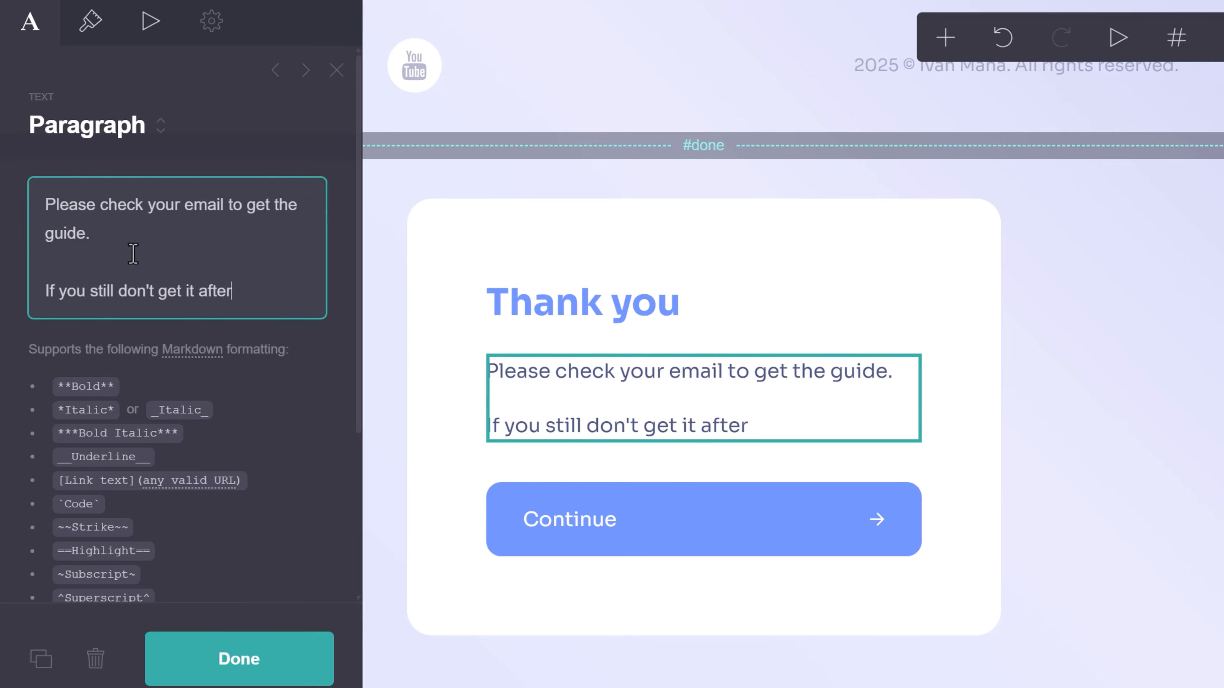
pyautogui.write(' a few min')
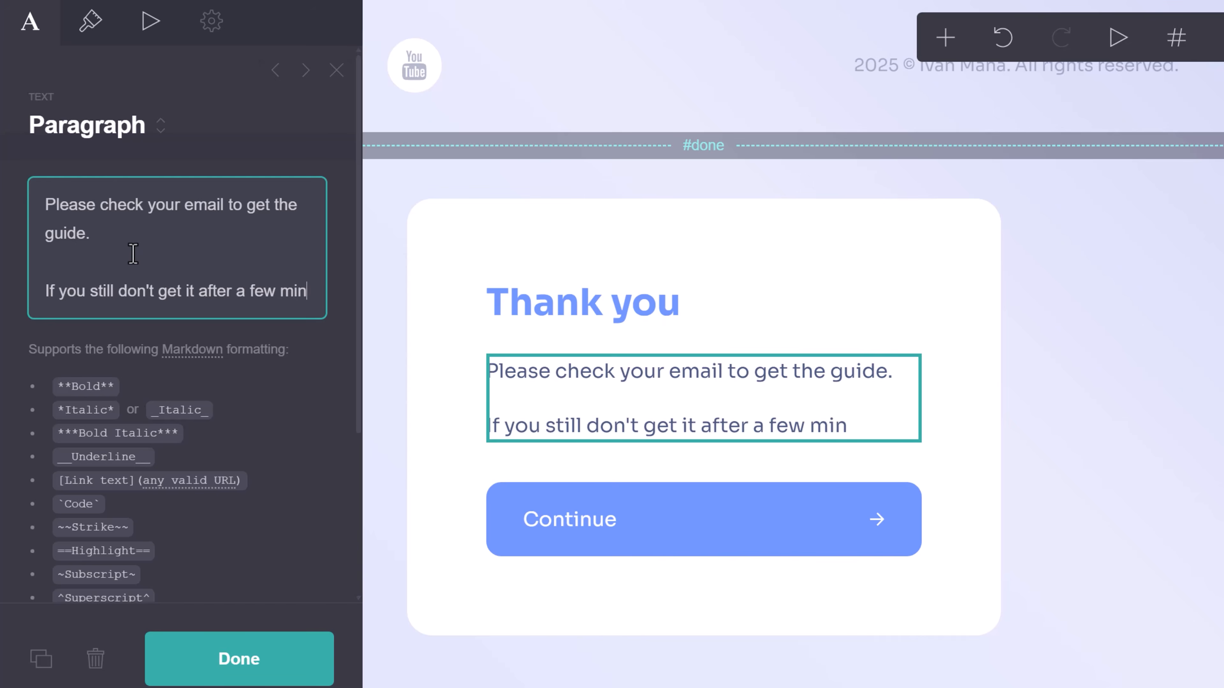
pyautogui.write('utes, send us an ema')
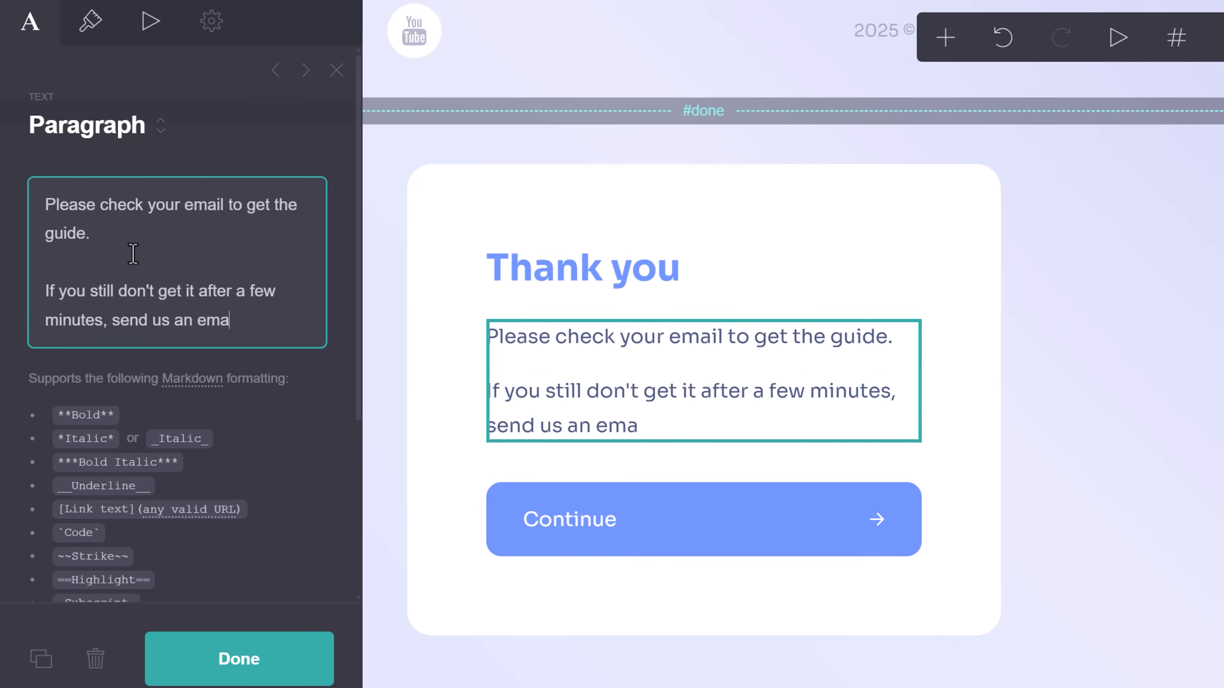
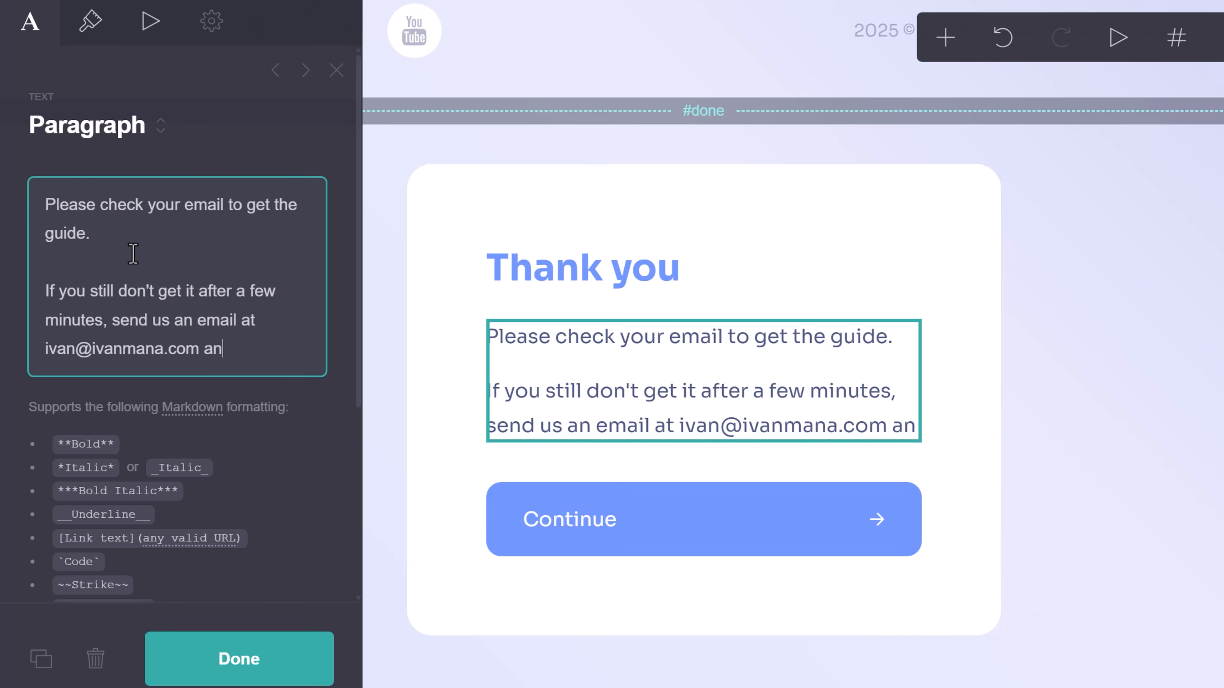
pyautogui.write("d we'll manually se")
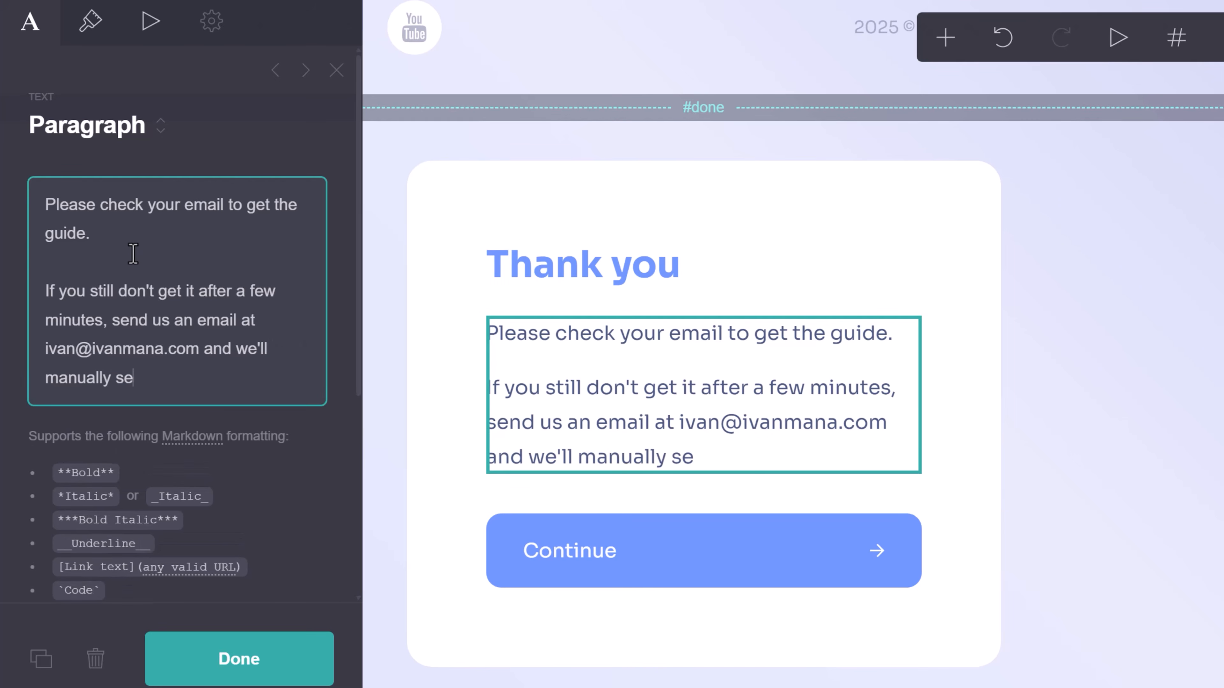
pyautogui.write('nd it to you.')
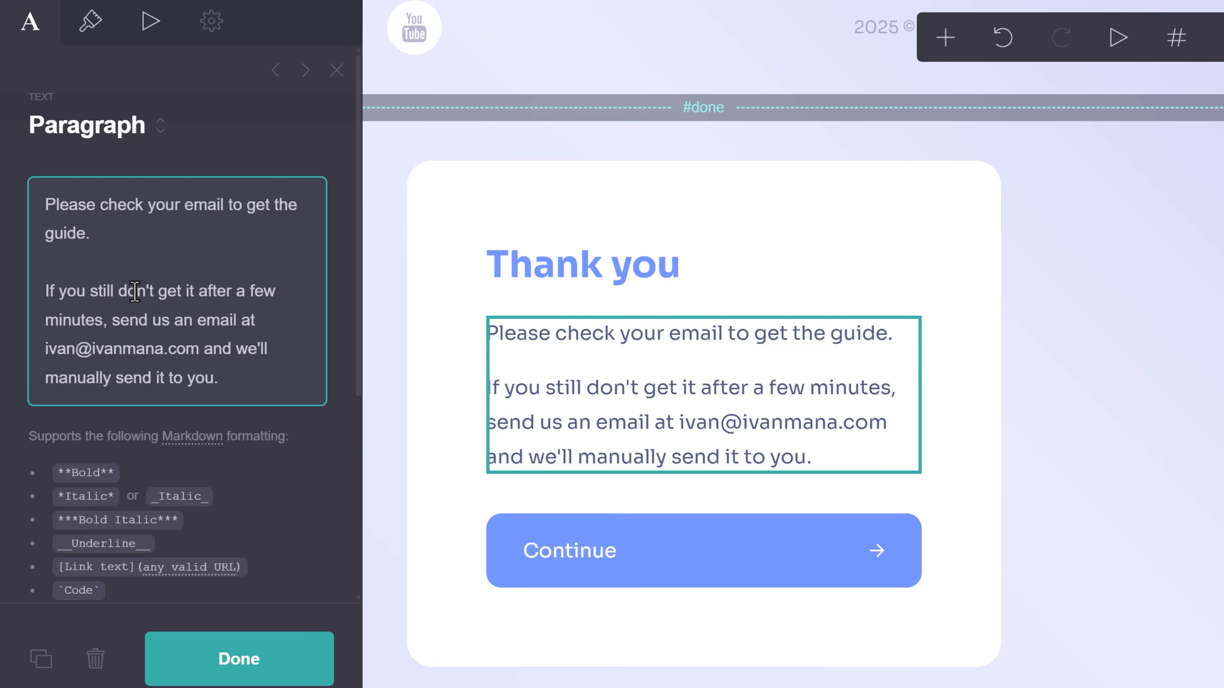
pyautogui.write(" and it's not in you")
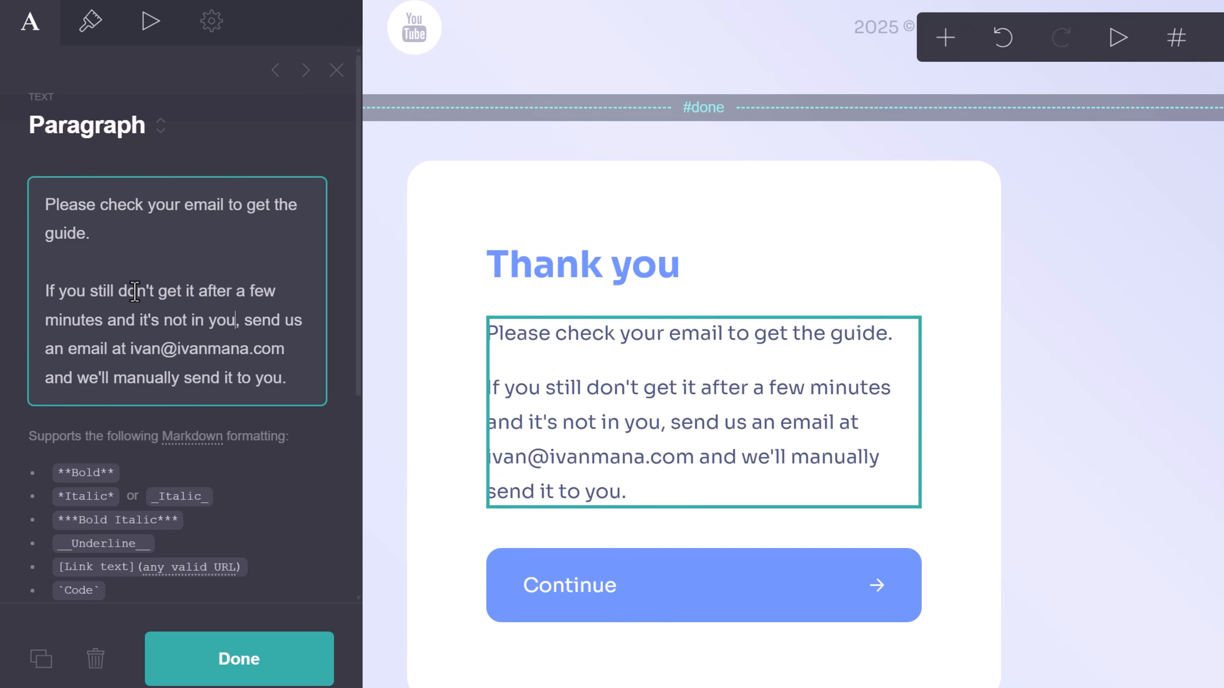
pyautogui.write('r spam folder')
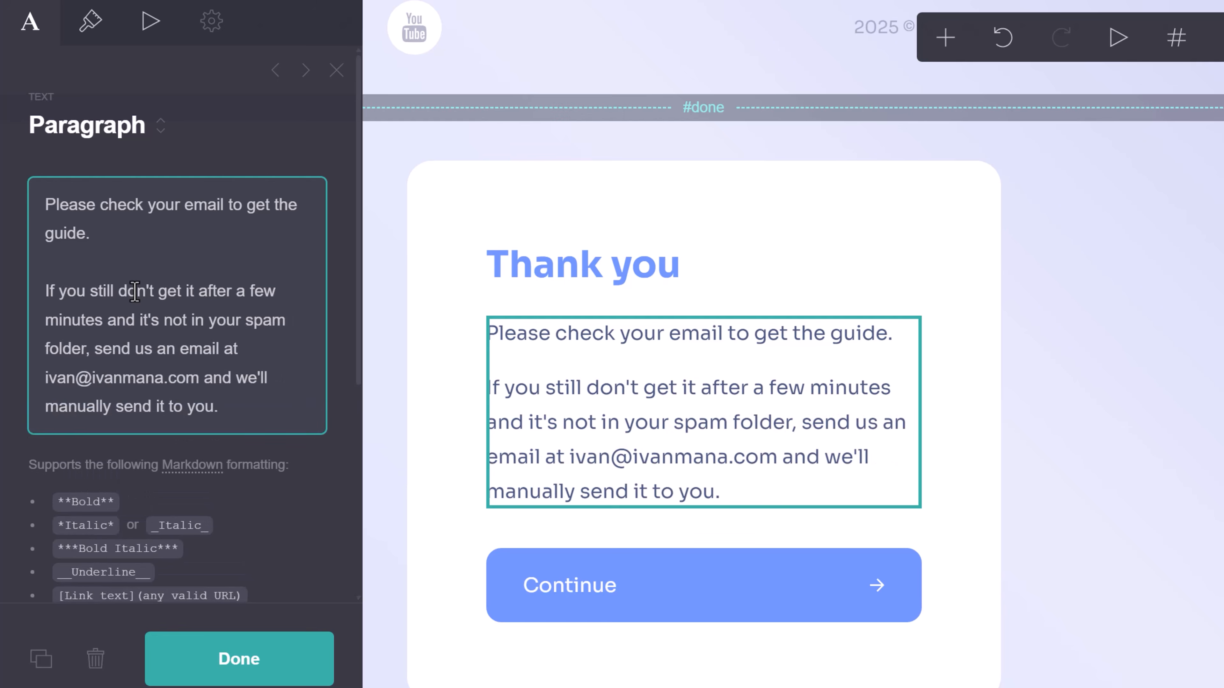
# Change the thank-you button label to 'Continue to Main Website'.
pyautogui.click(1117, 337)
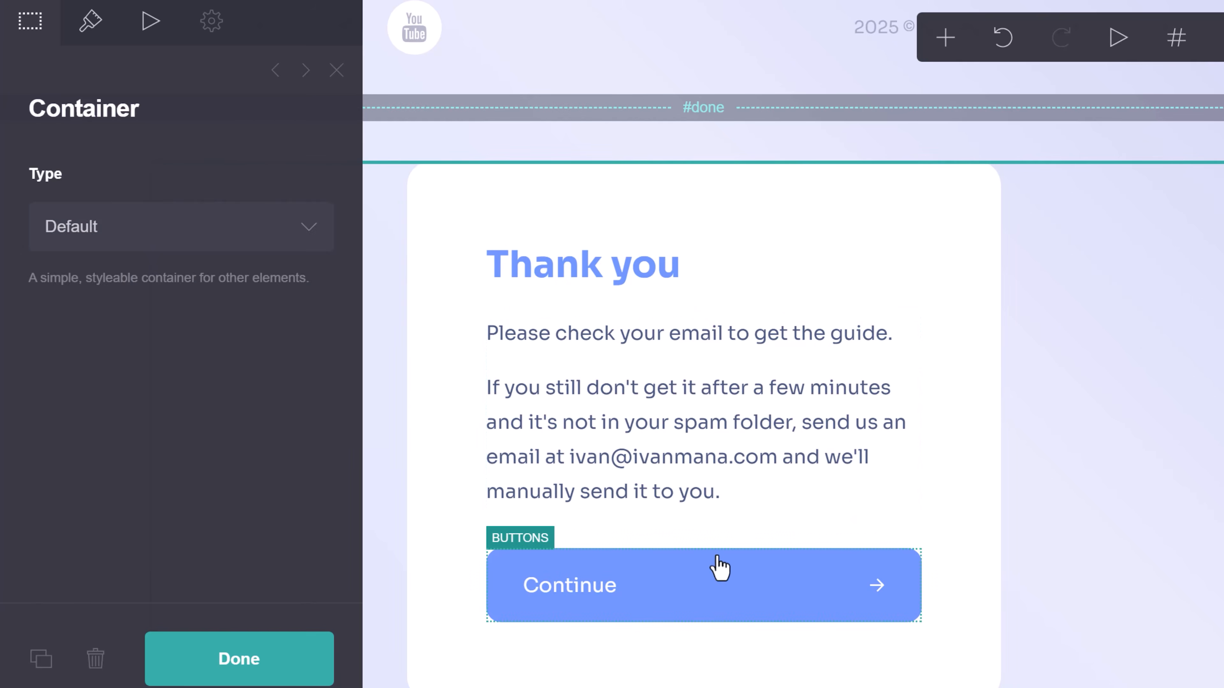
pyautogui.click(656, 586)
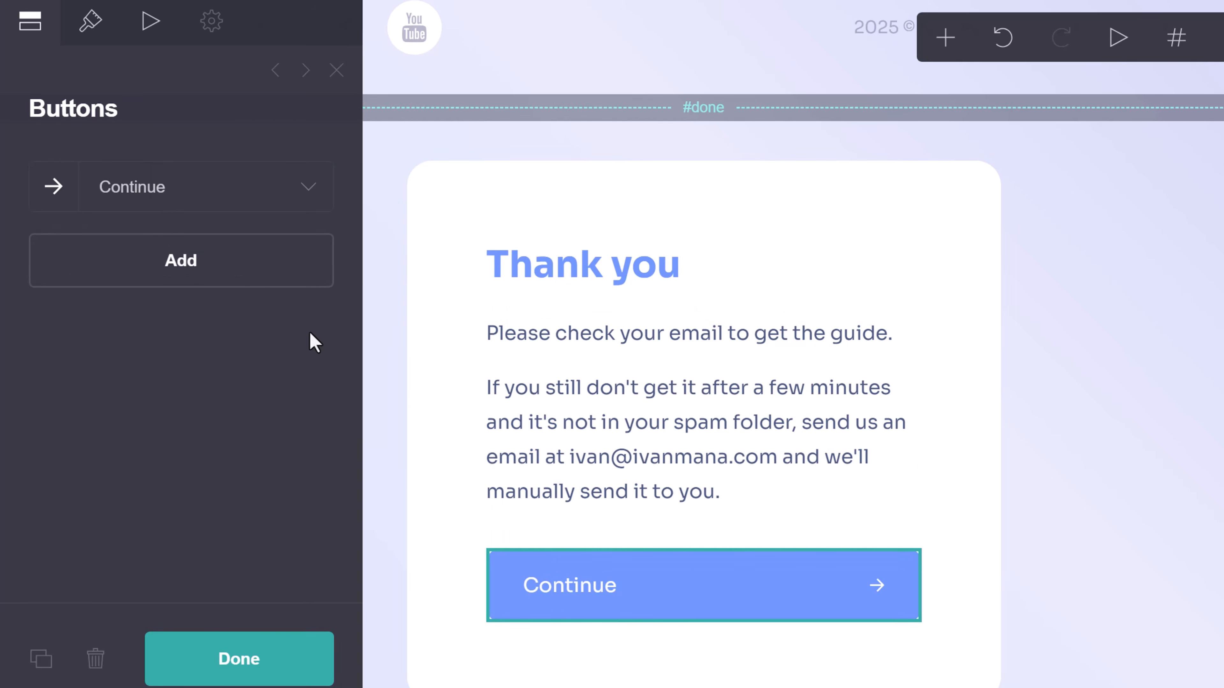
pyautogui.click(151, 192)
pyautogui.click(150, 303)
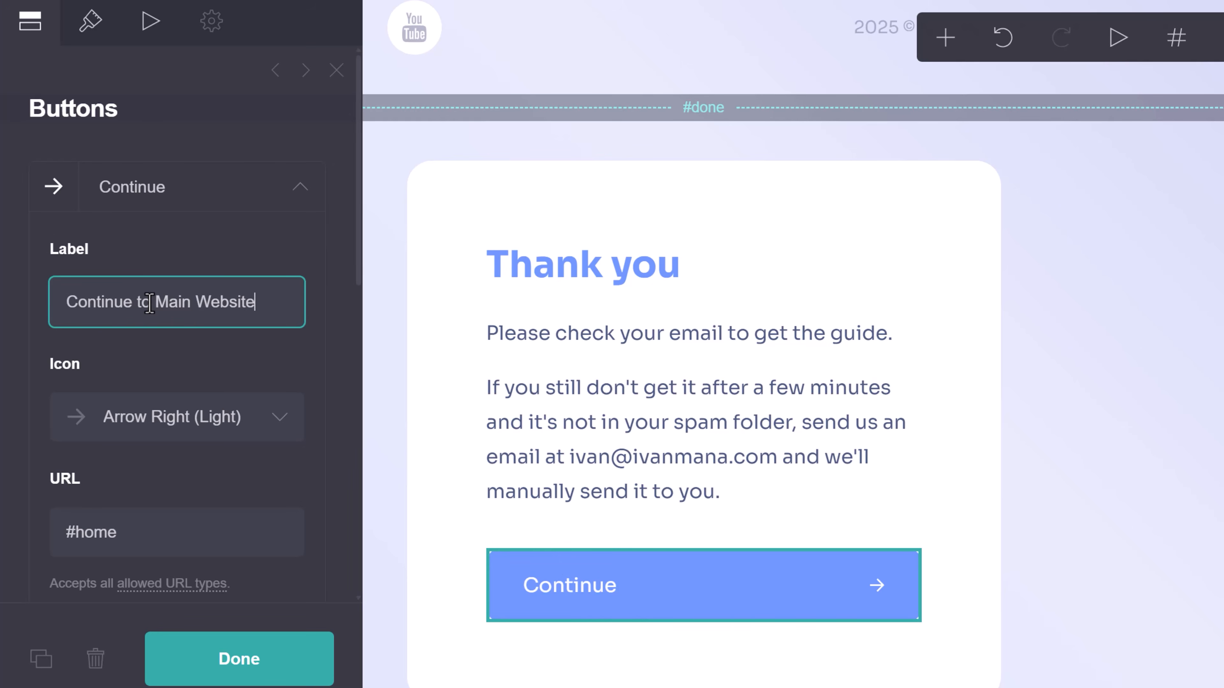
pyautogui.write('to Main Website')
# Replace the button's #home link with the author's main website URL.
pyautogui.scroll(-2, 250, 497)
pyautogui.doubleClick(107, 443)
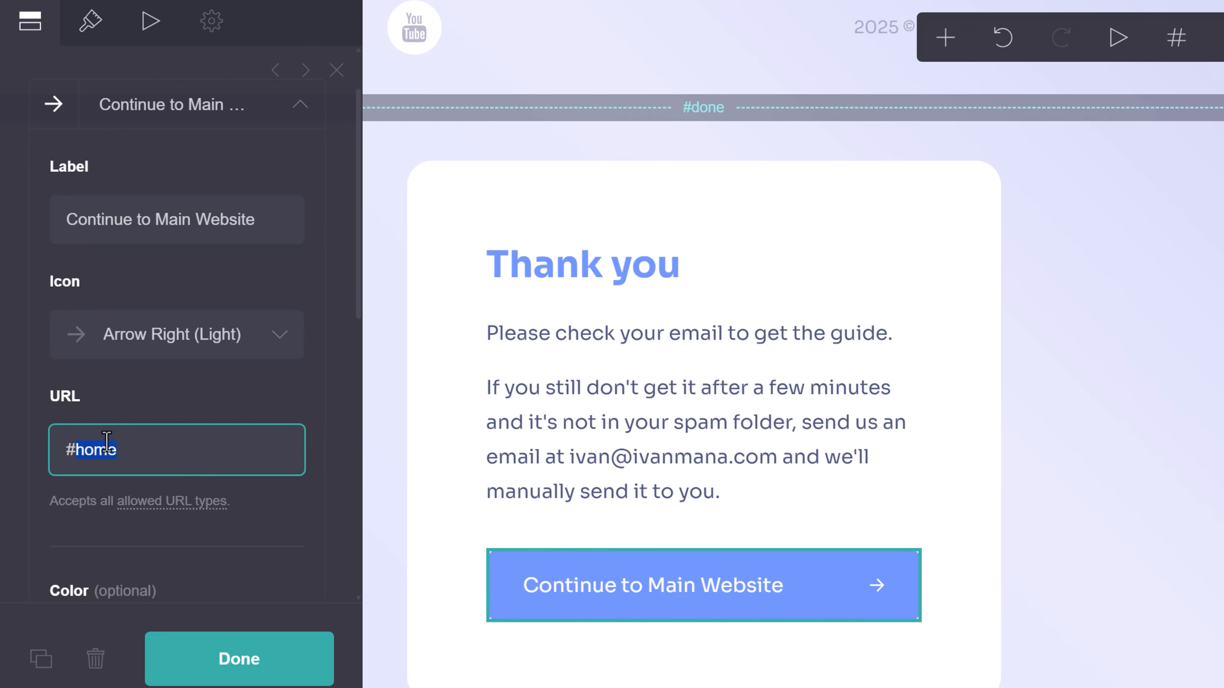
pyautogui.write('https://www.ivanmana.c')
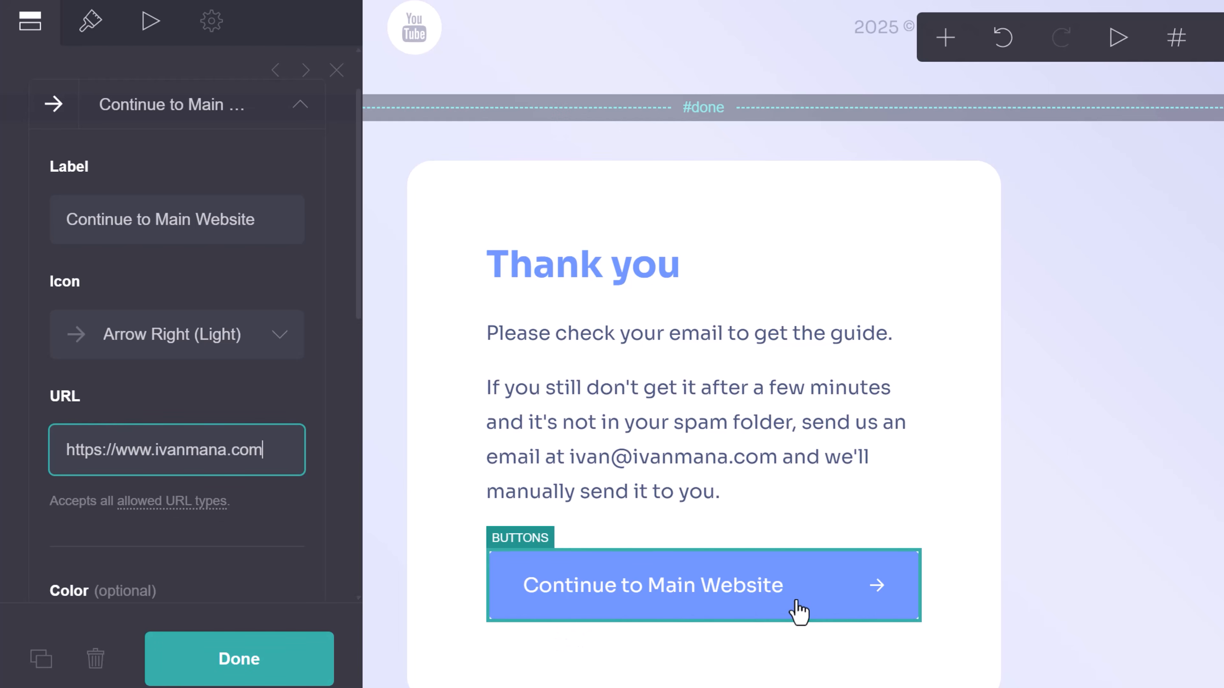
pyautogui.click(248, 655)
pyautogui.scroll(5, 1060, 531)
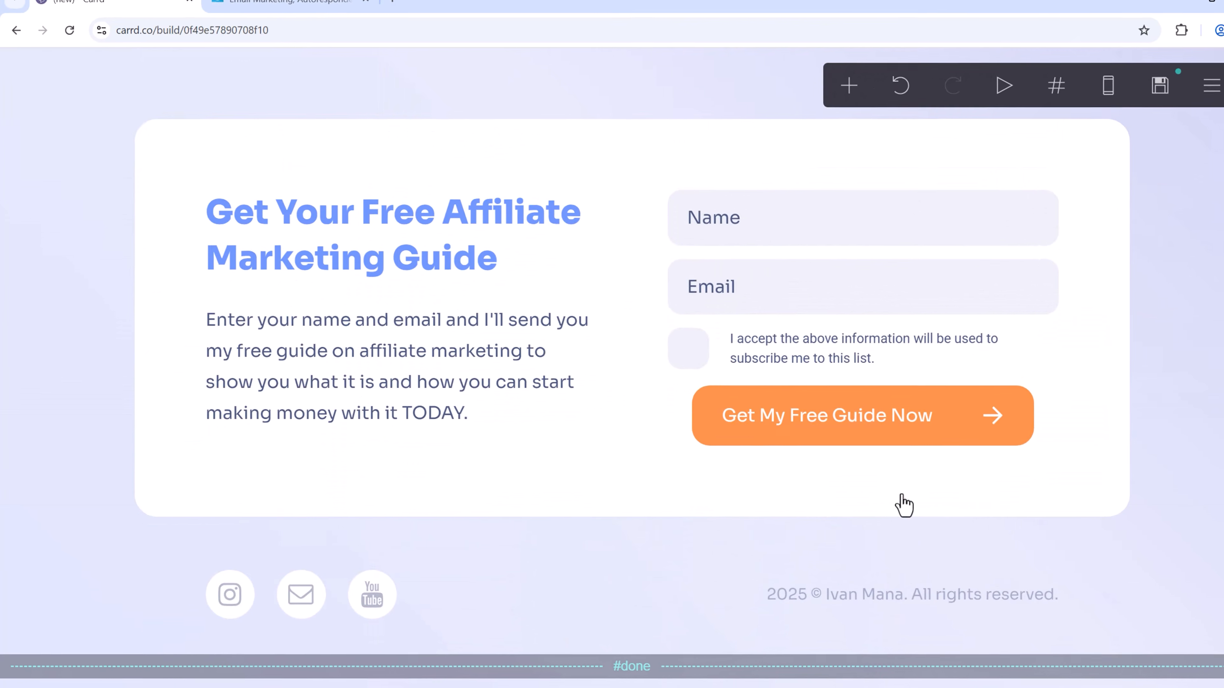
pyautogui.scroll(-4, 722, 398)
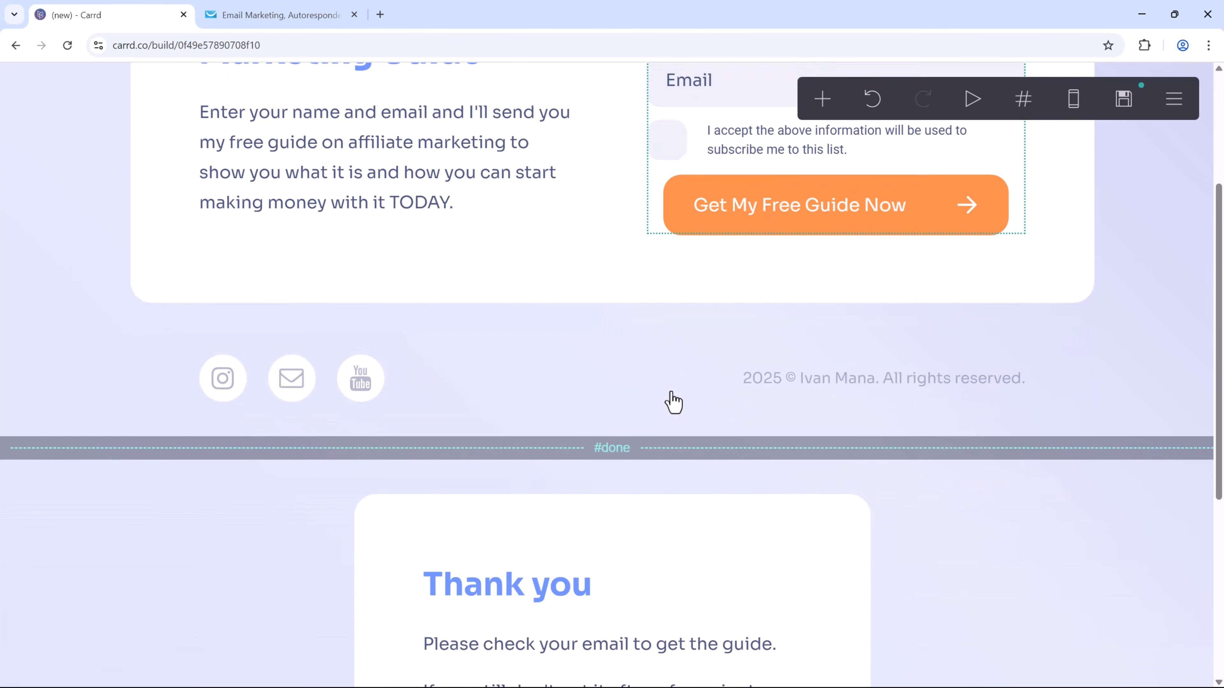
pyautogui.scroll(-5, 673, 401)
pyautogui.scroll(8, 694, 514)
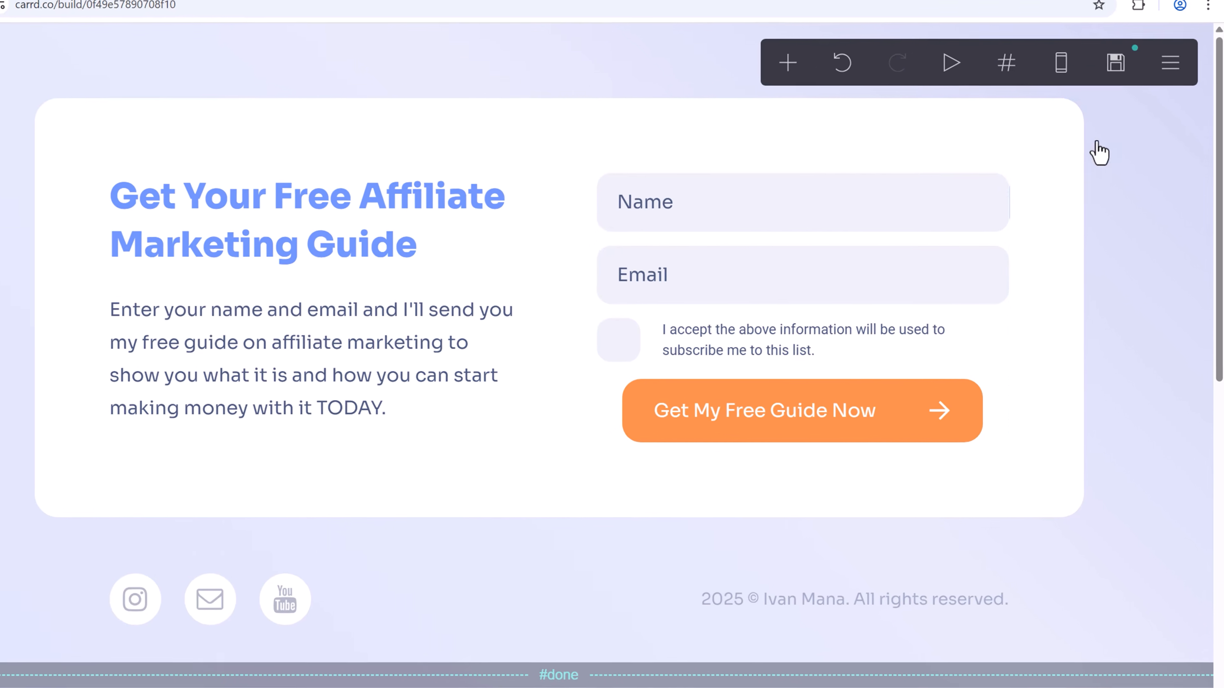
# In publish settings, opt out of Carrd news and accept the Terms of Use and Privacy Policy.
pyautogui.click(1115, 62)
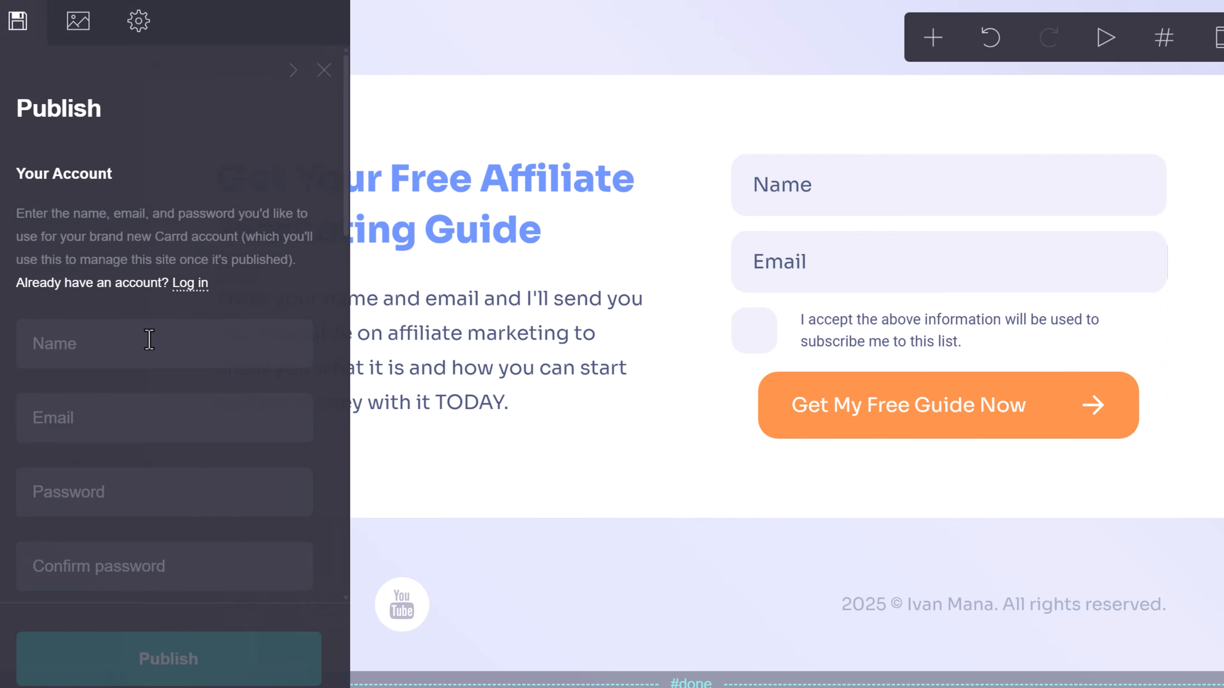
pyautogui.scroll(-2, 218, 315)
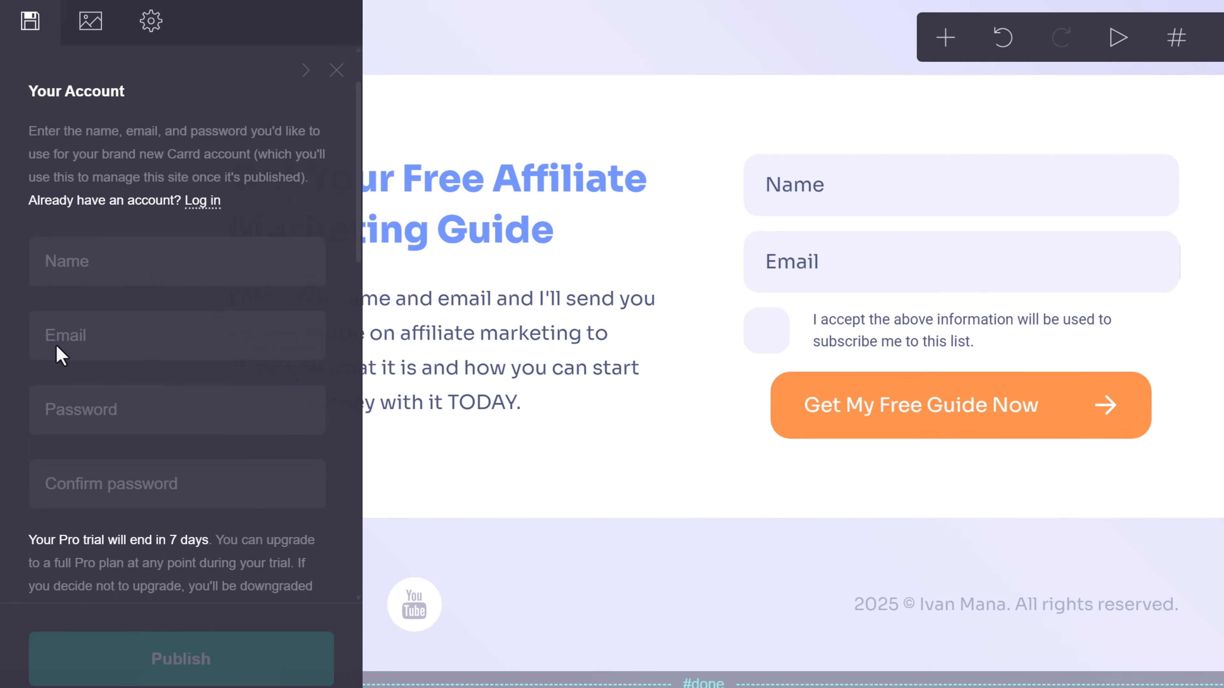
pyautogui.scroll(-3, 145, 453)
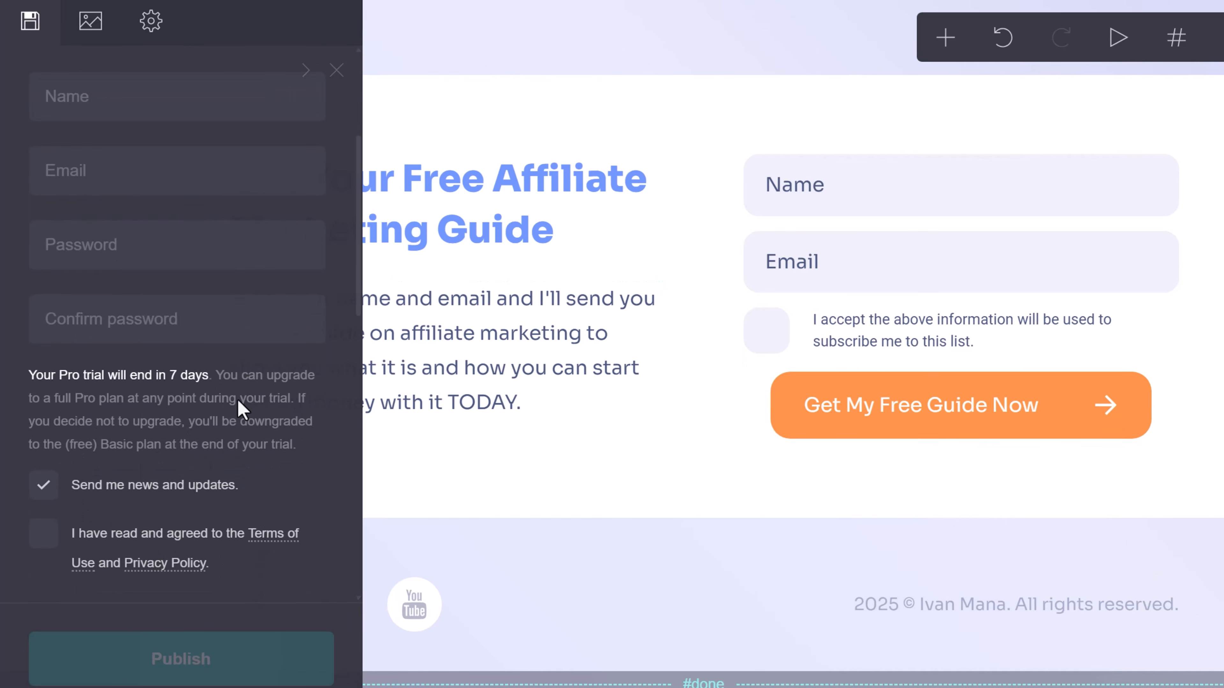
pyautogui.scroll(-2, 222, 385)
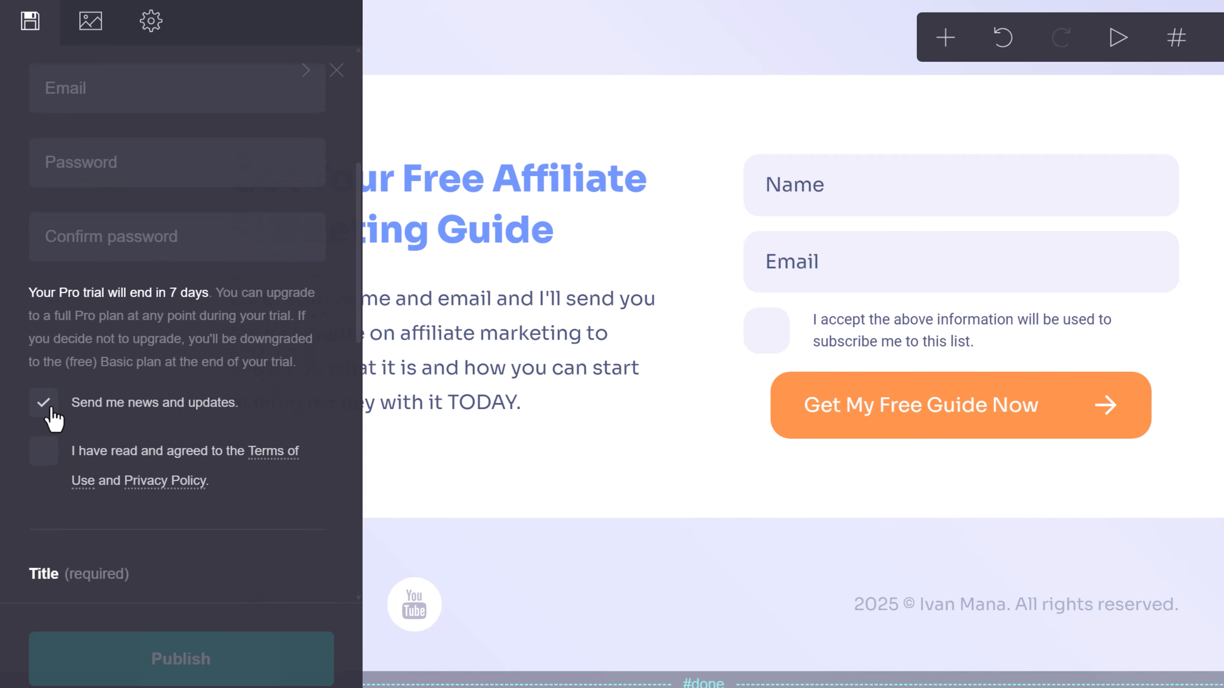
pyautogui.click(48, 408)
pyautogui.click(44, 453)
pyautogui.scroll(-5, 193, 475)
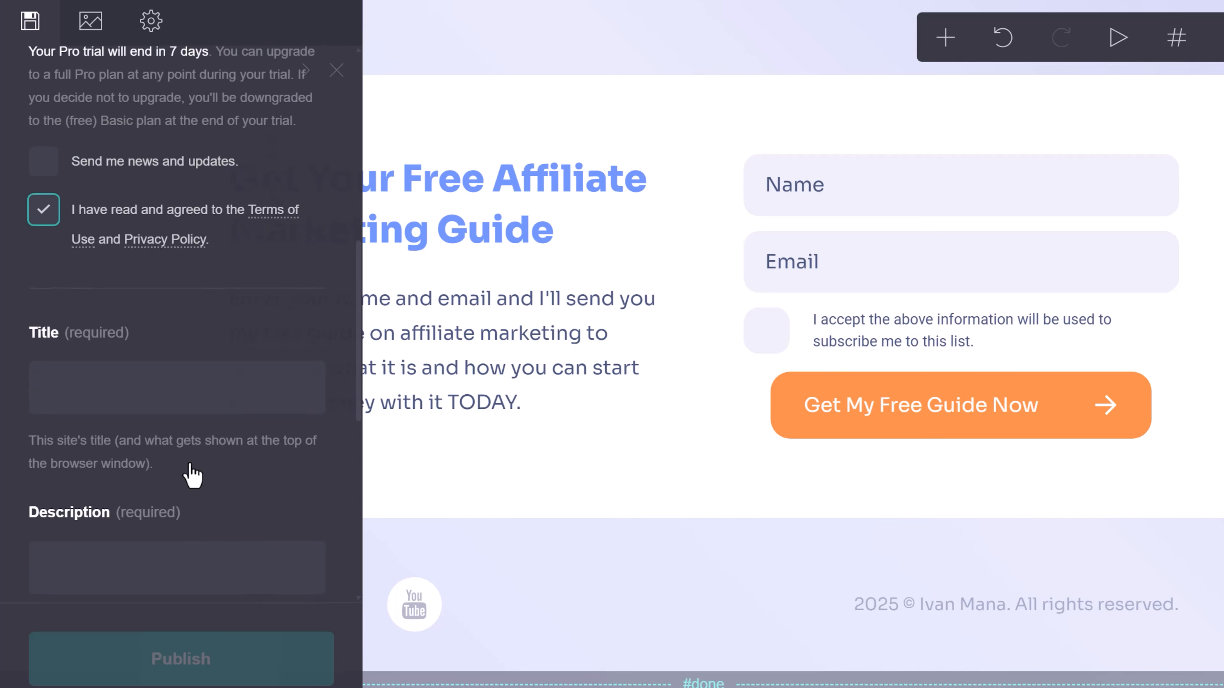
pyautogui.scroll(9, 191, 463)
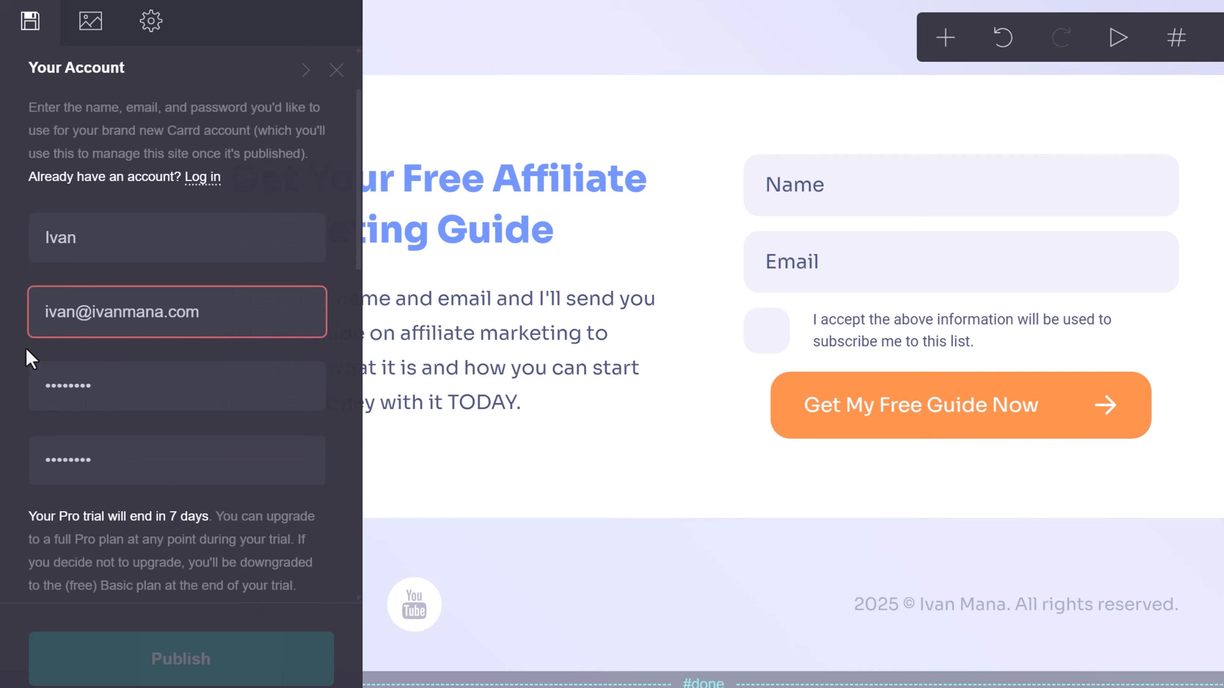
pyautogui.scroll(-10, 28, 349)
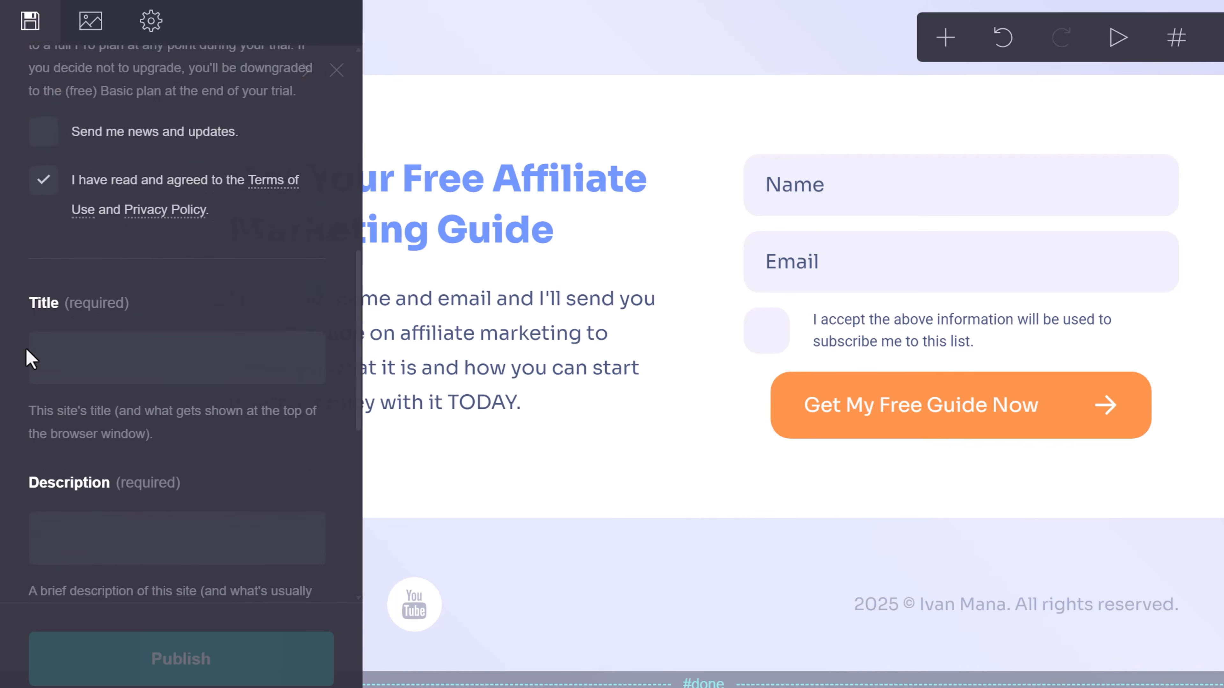
pyautogui.scroll(-2, 28, 359)
# Title the site Free Affiliate Marketing Guide and describe taking action and making money.
pyautogui.click(103, 256)
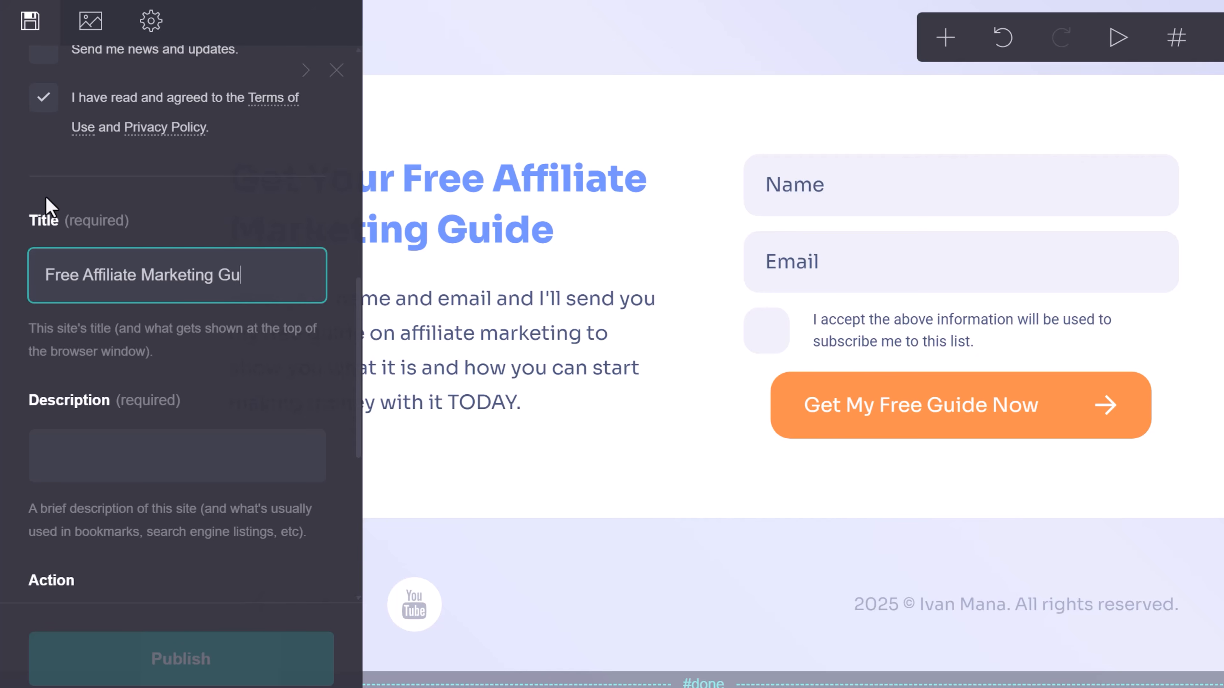
pyautogui.click(148, 462)
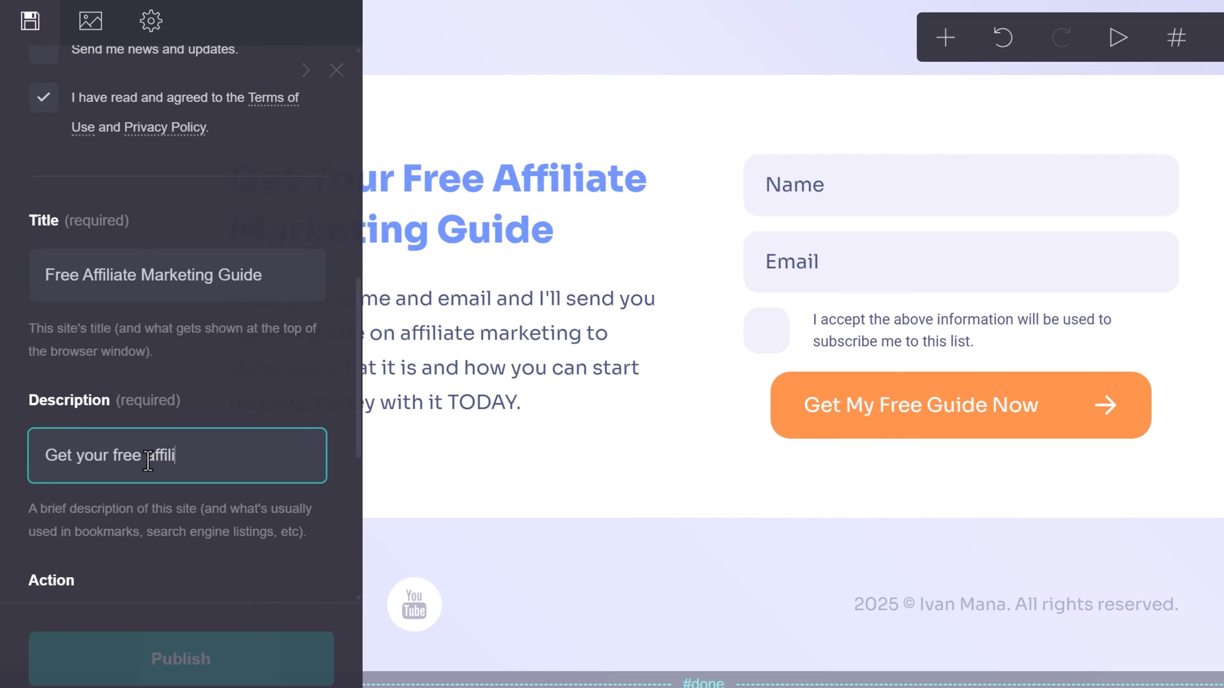
pyautogui.write('Get your free affiliate marketing guide')
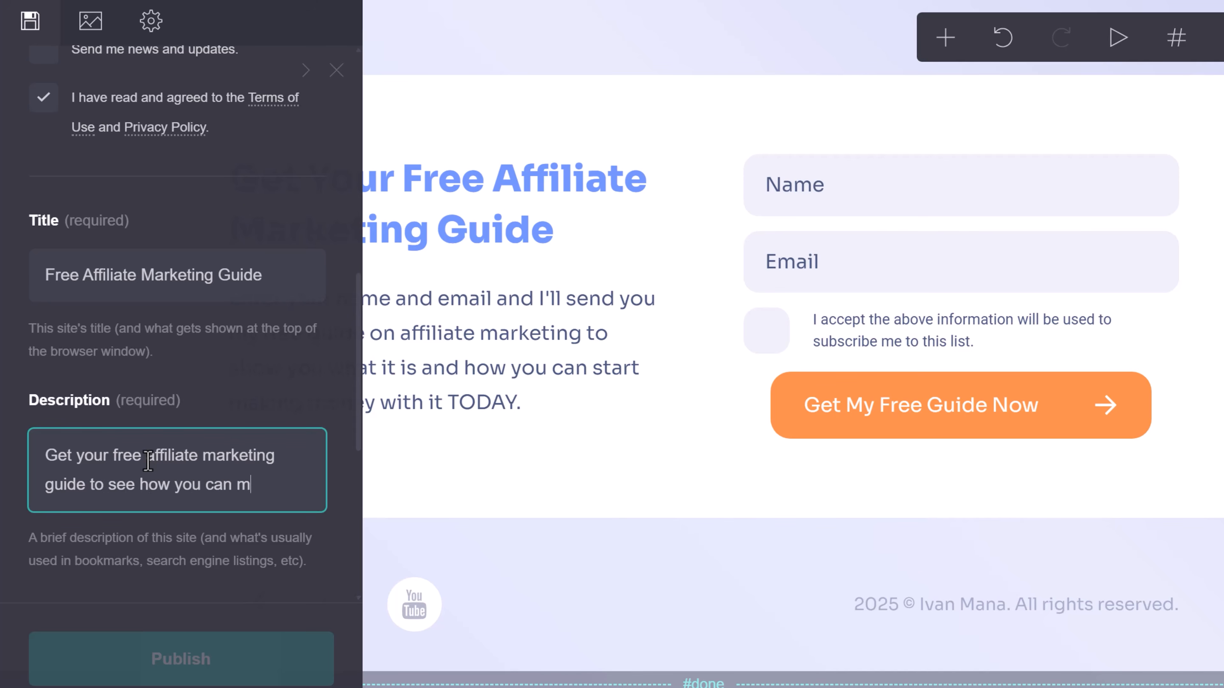
pyautogui.write(' to see how you can take action and ')
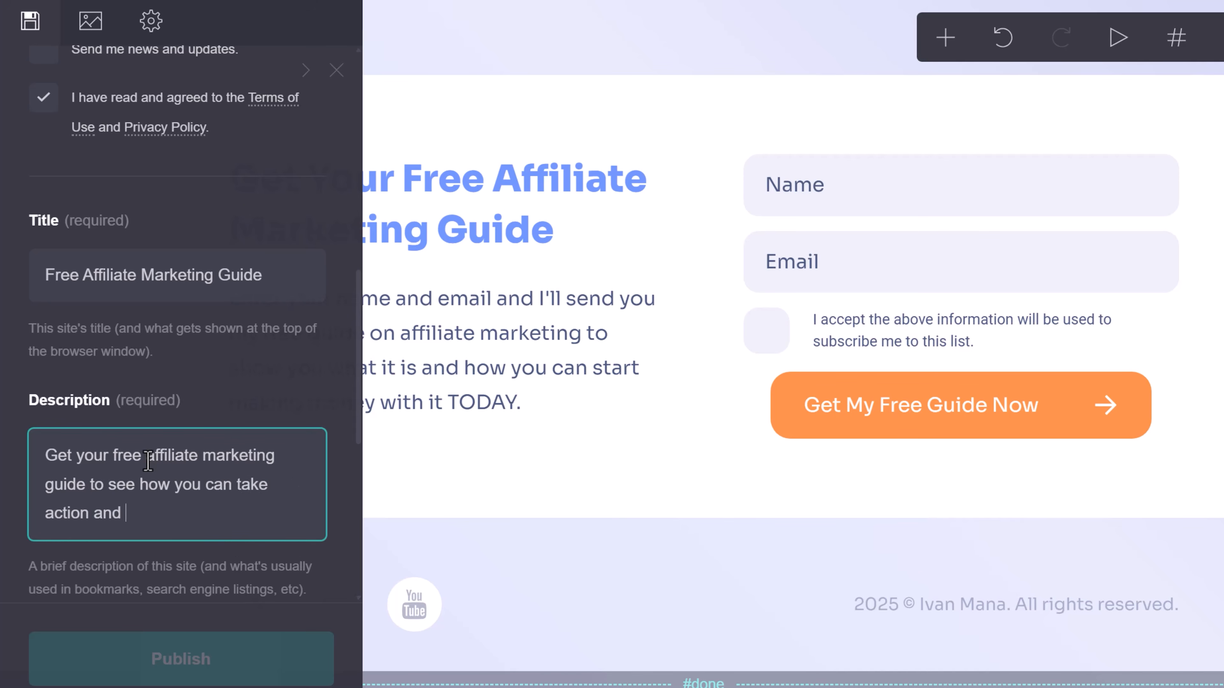
pyautogui.write('make money today.')
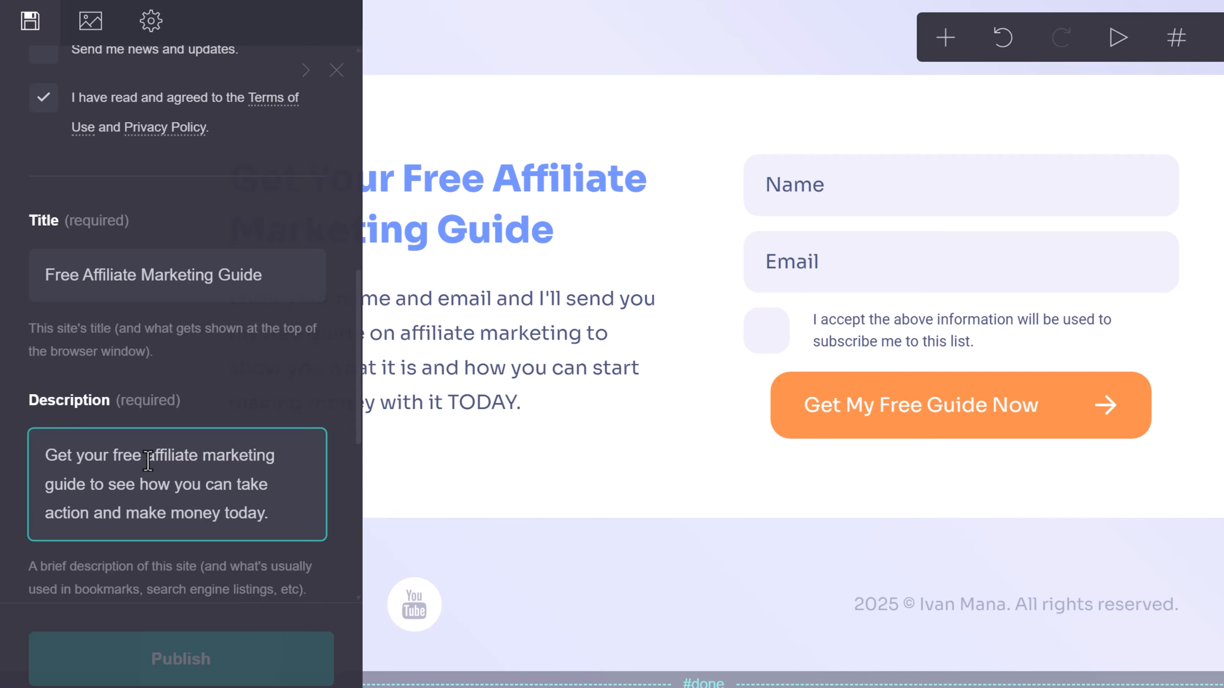
pyautogui.scroll(-6, 147, 461)
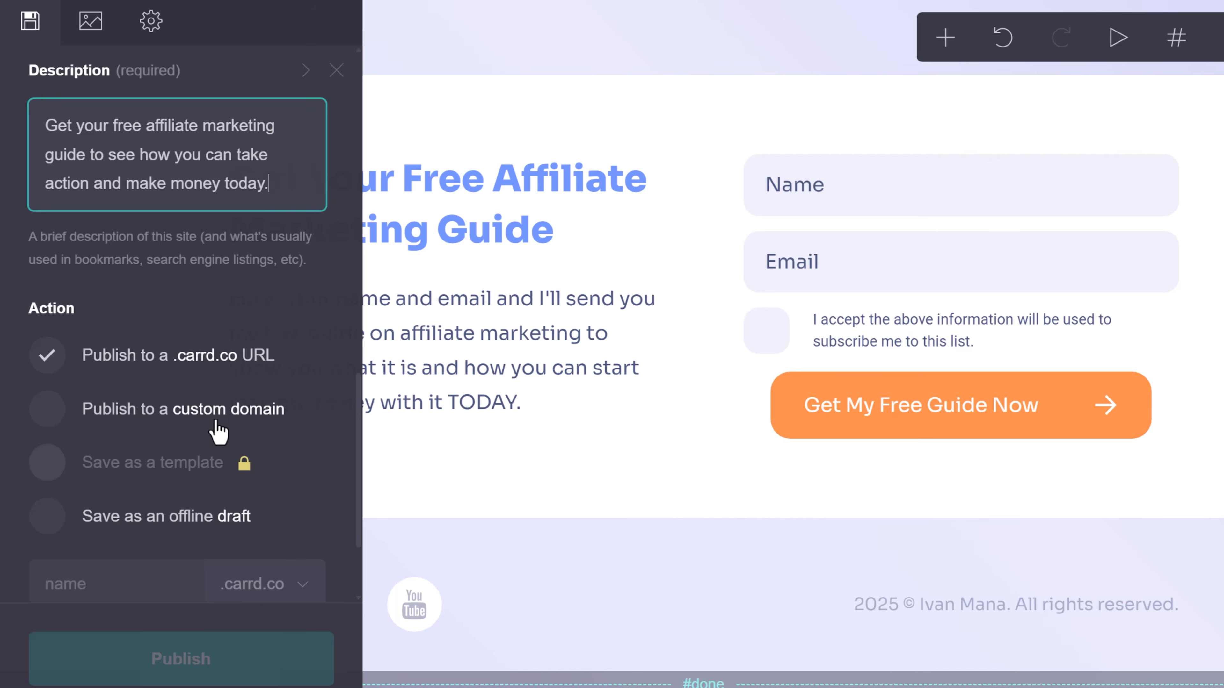
# Publish the site to affiliatemarketingguide123.carrd.co and dismiss the confirmation notices.
pyautogui.scroll(-3, 233, 396)
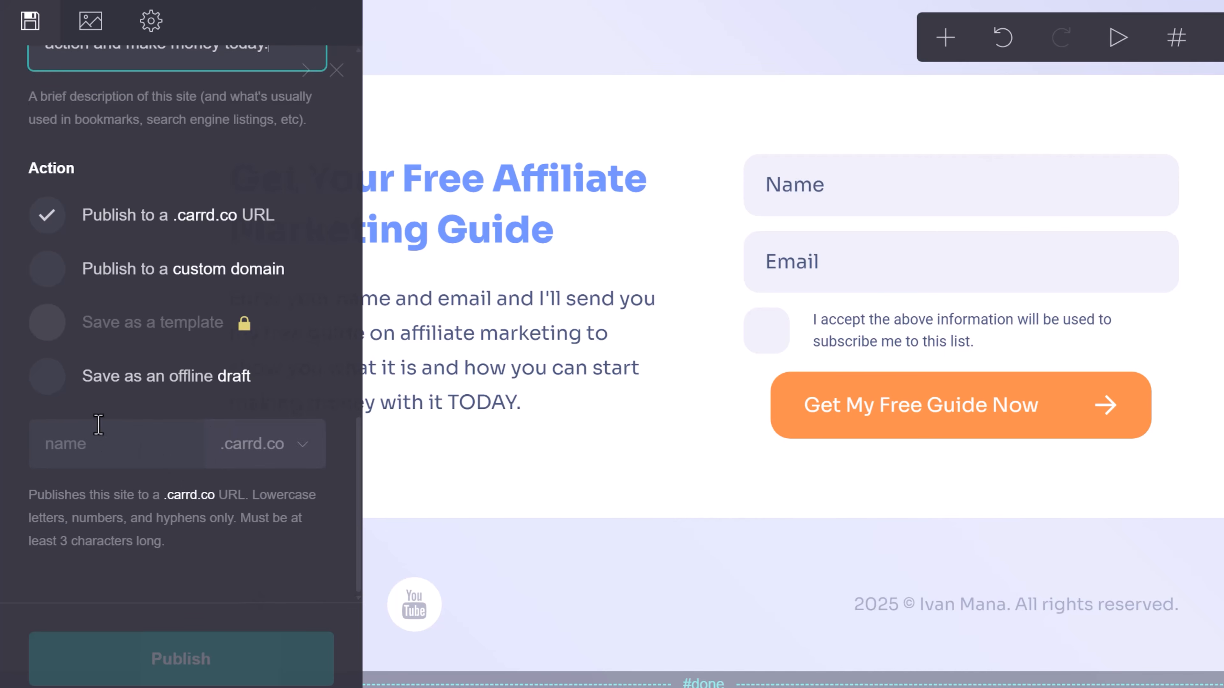
pyautogui.click(112, 443)
pyautogui.write('affiliate')
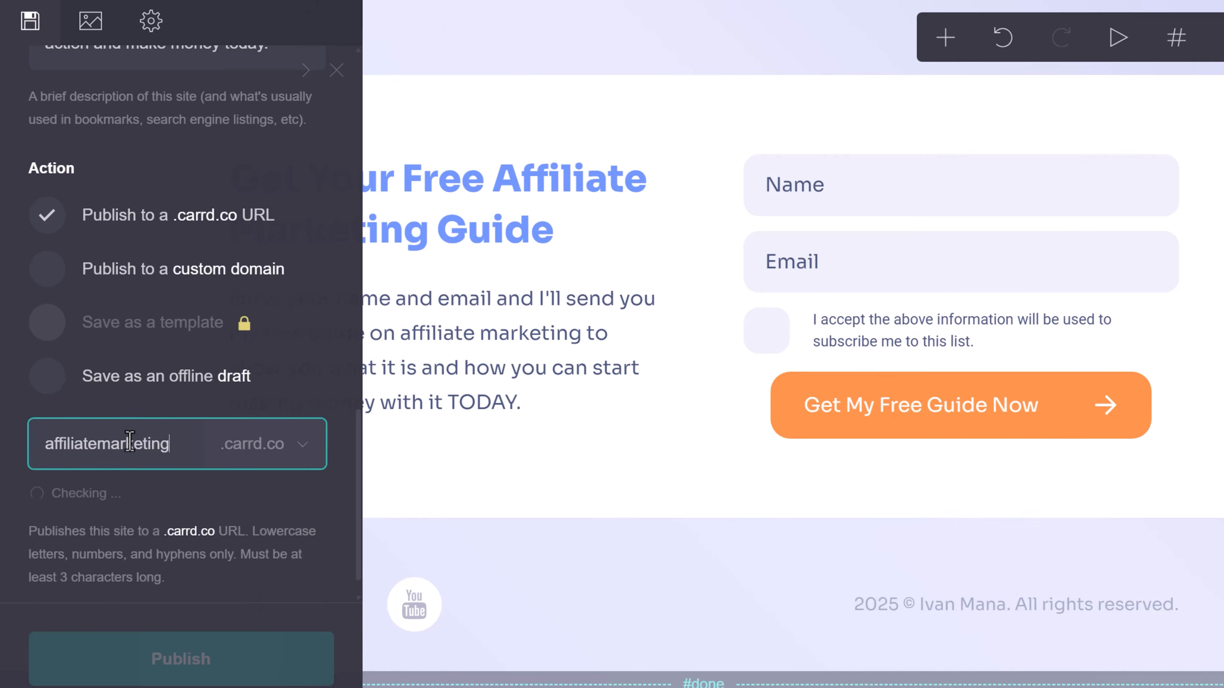
pyautogui.write('marketing')
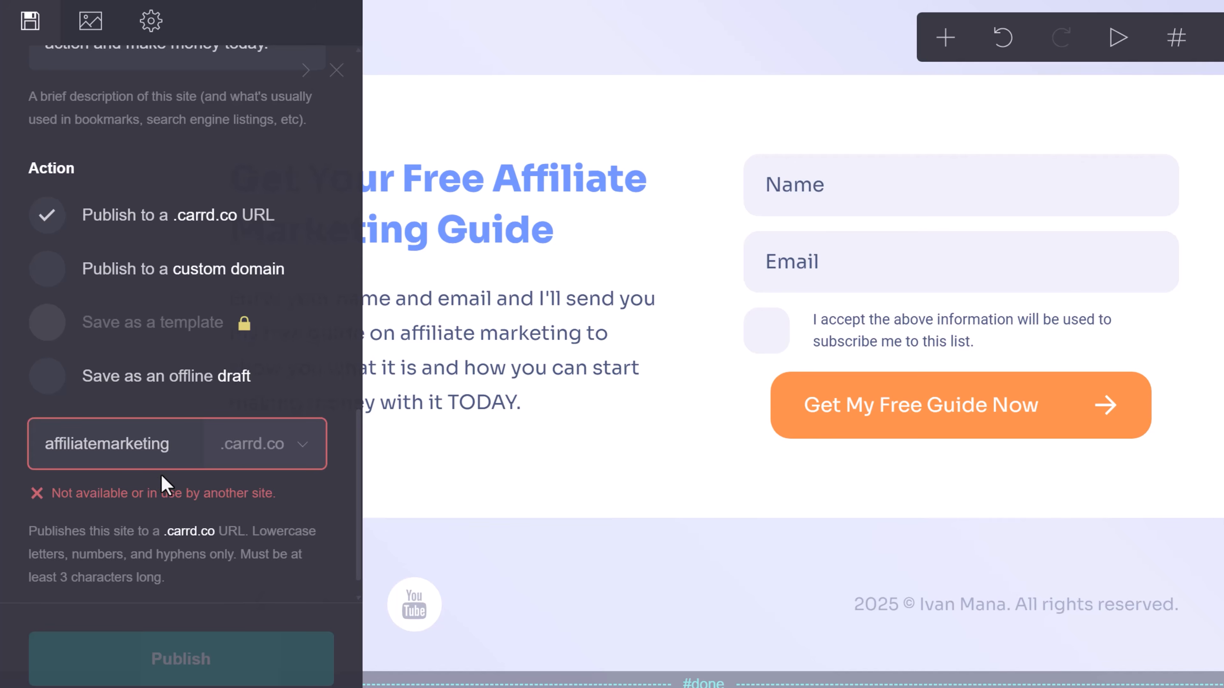
pyautogui.write('guide')
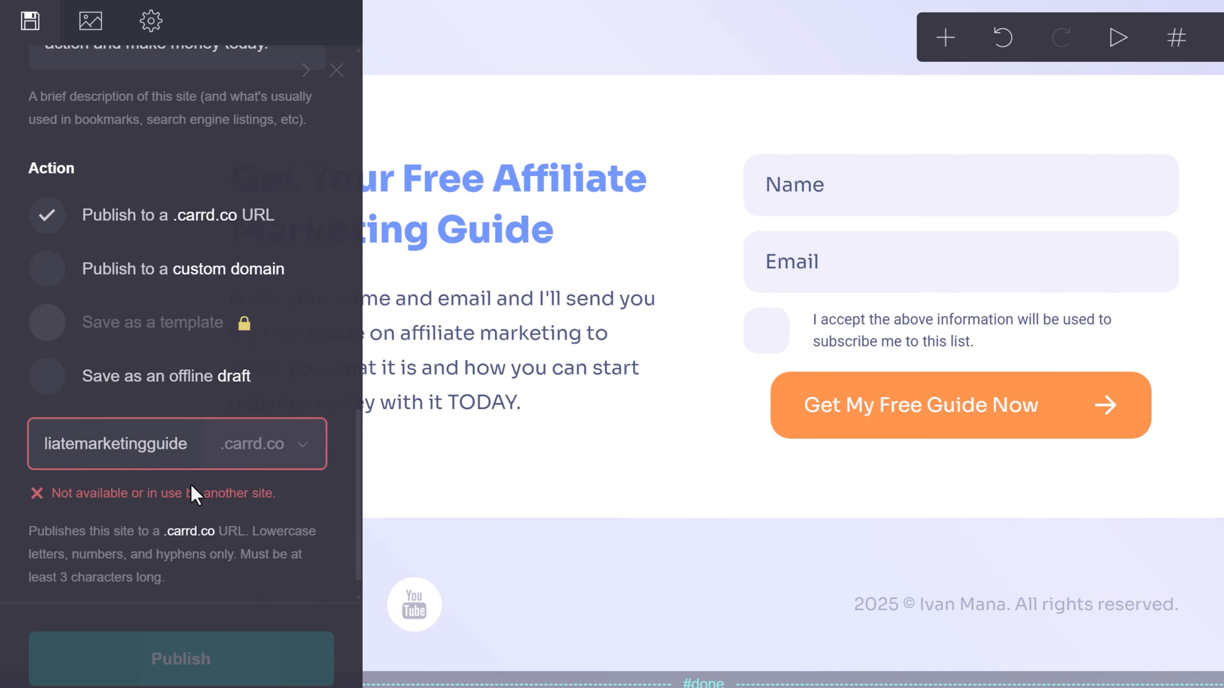
pyautogui.write('123')
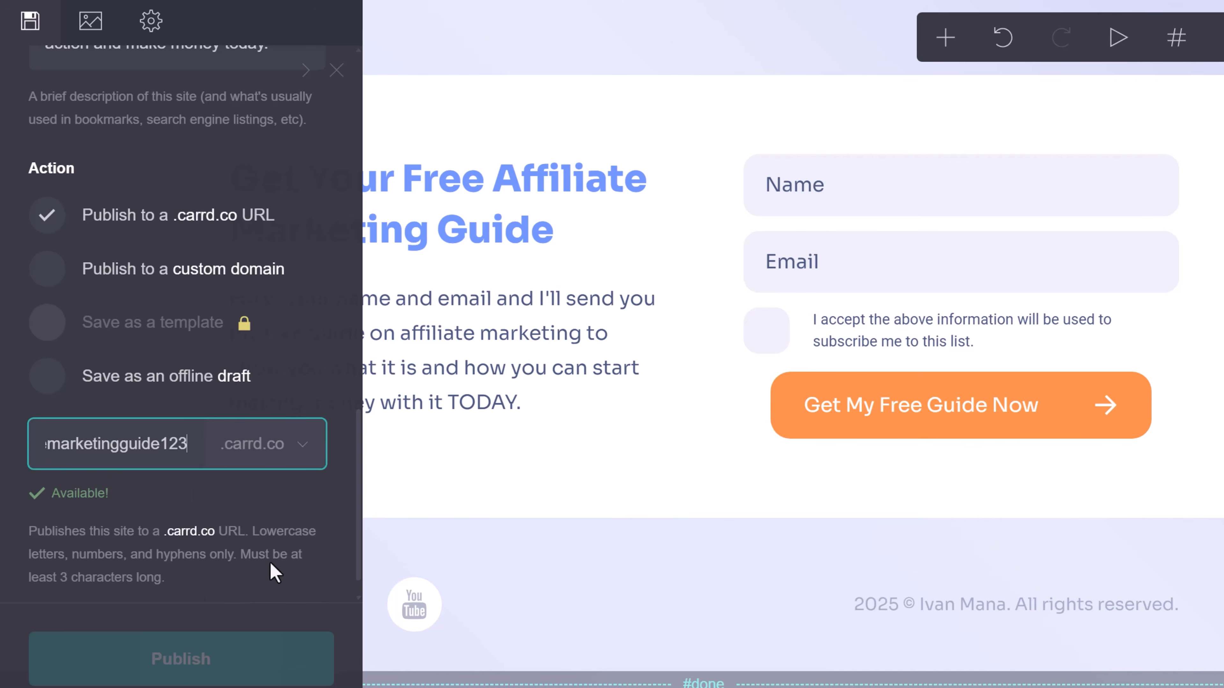
pyautogui.scroll(15, 152, 521)
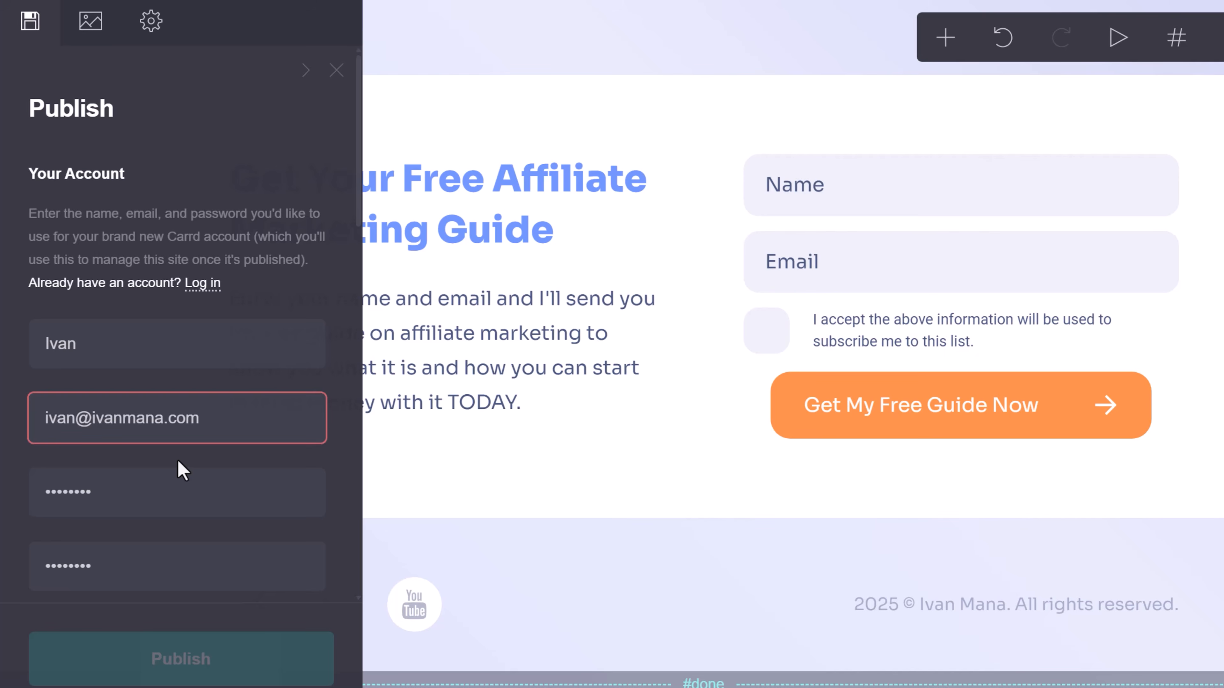
pyautogui.scroll(-10, 193, 466)
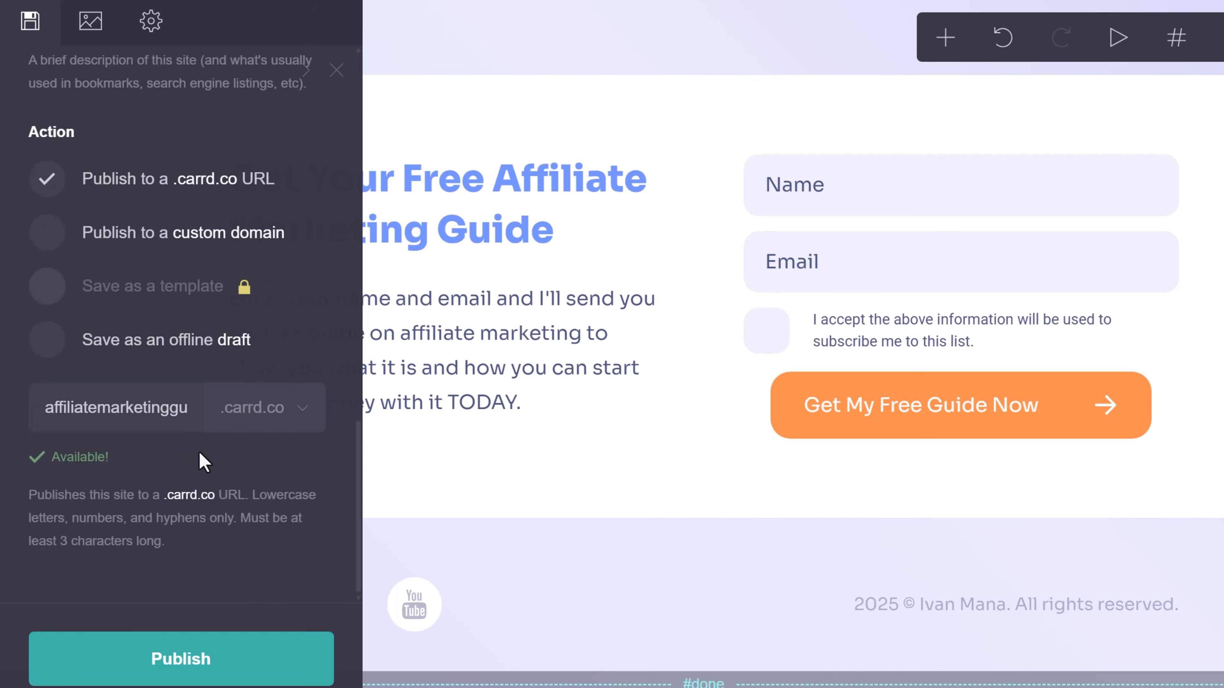
pyautogui.click(254, 670)
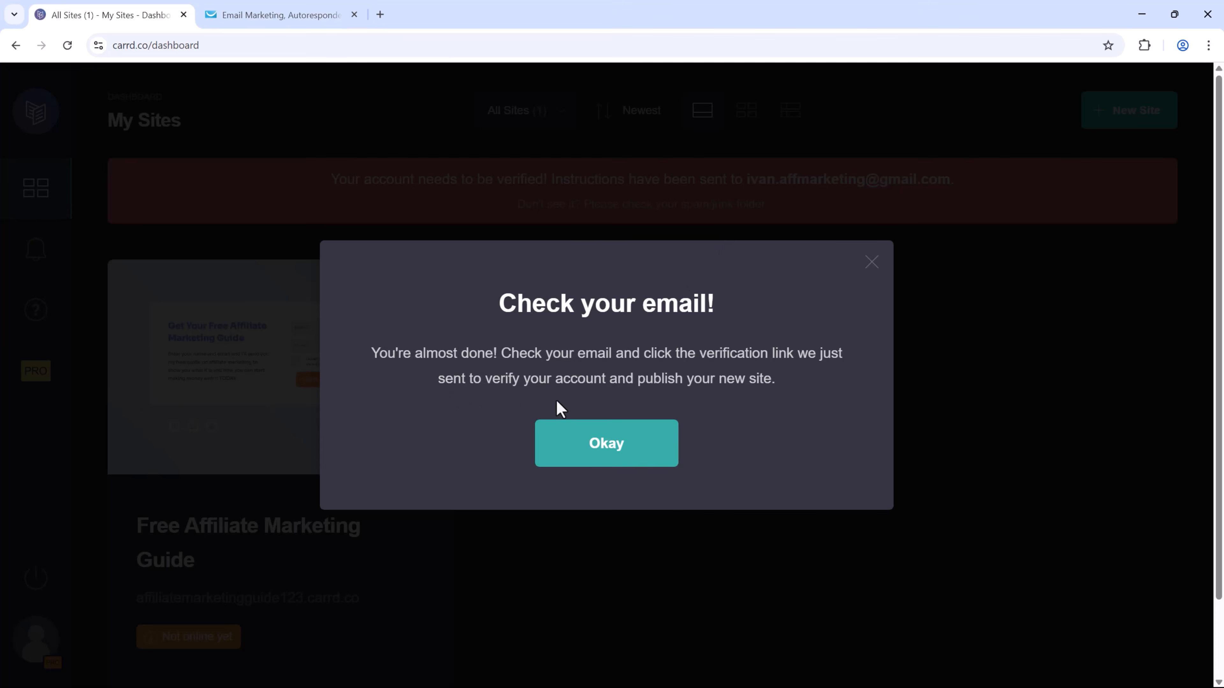
pyautogui.click(609, 451)
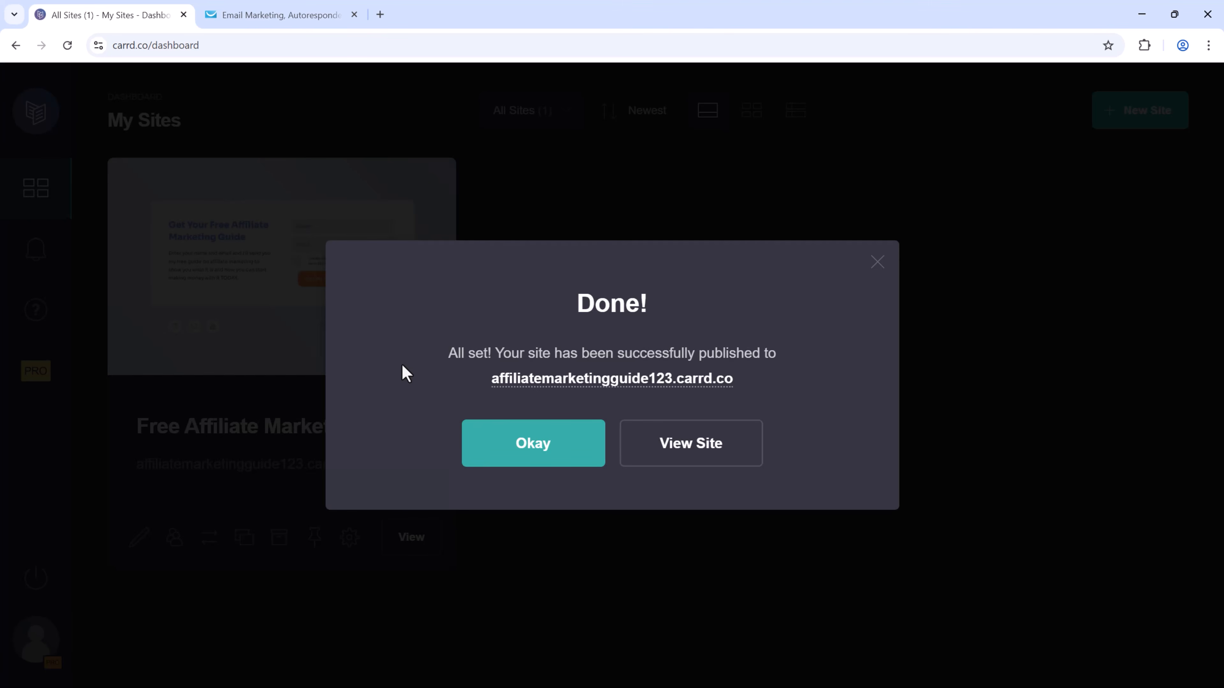
pyautogui.click(537, 453)
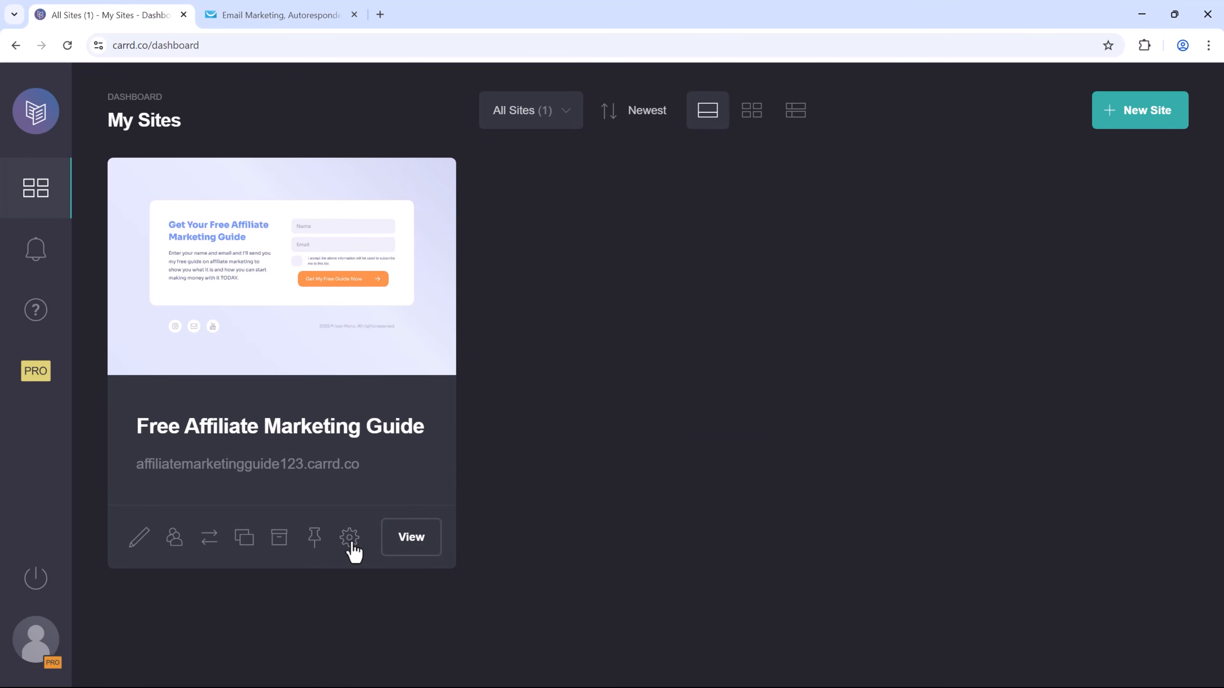
# On the live page, submit a test signup with a name, email and consent, then continue to the main website.
pyautogui.click(411, 537)
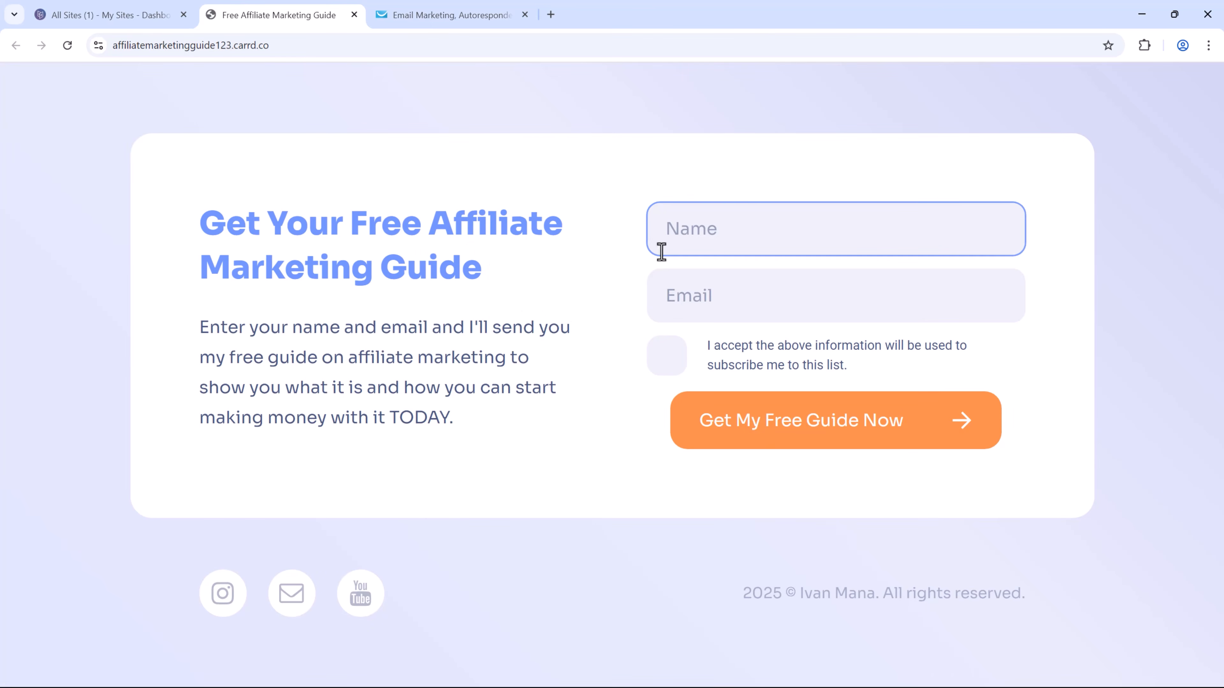
pyautogui.click(597, 421)
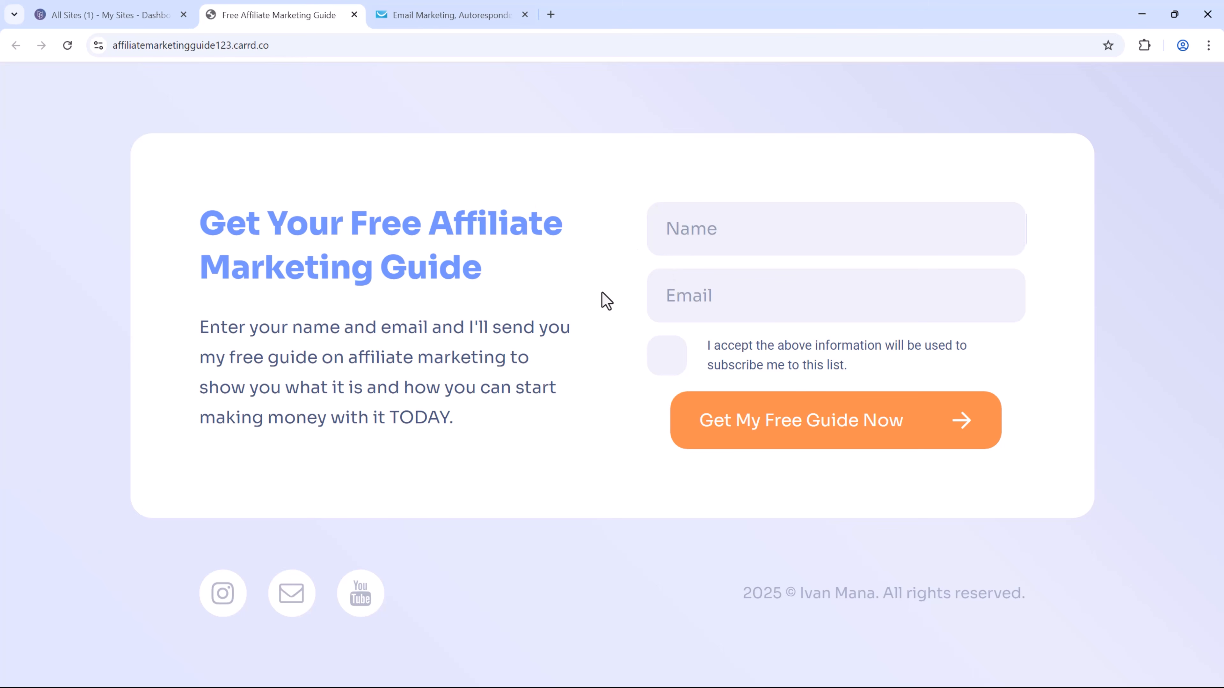
pyautogui.click(717, 234)
pyautogui.write('ivan')
pyautogui.press('Tab')
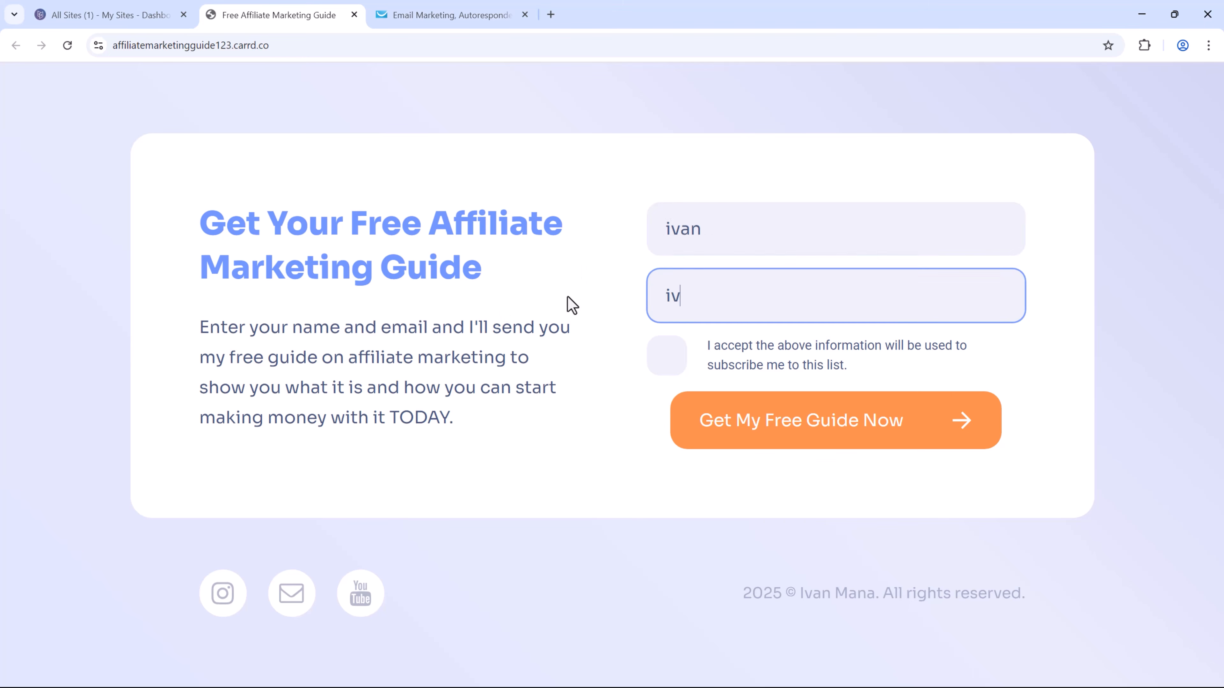
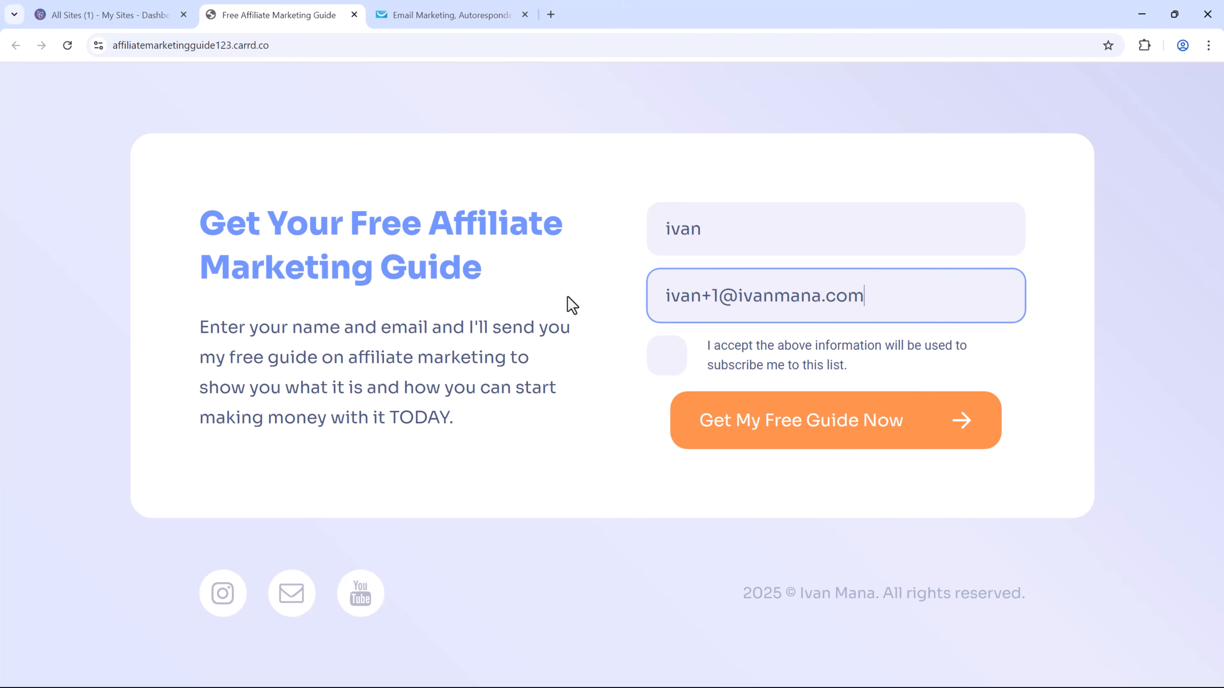
pyautogui.click(662, 362)
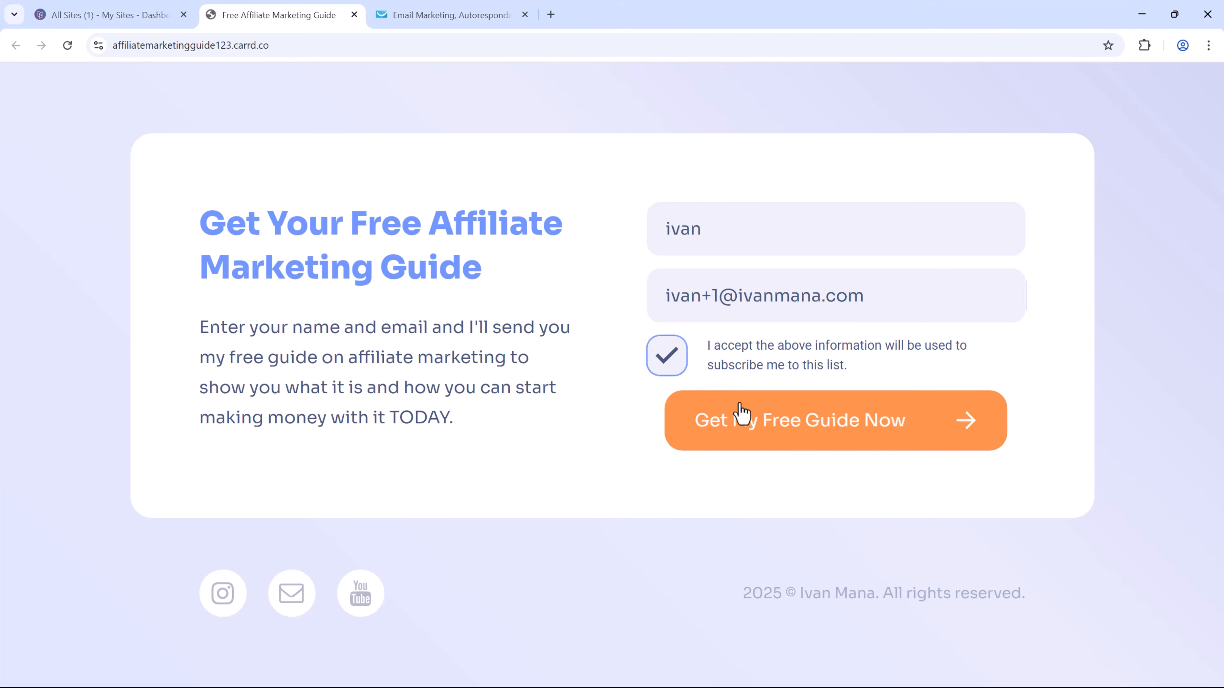
pyautogui.click(741, 414)
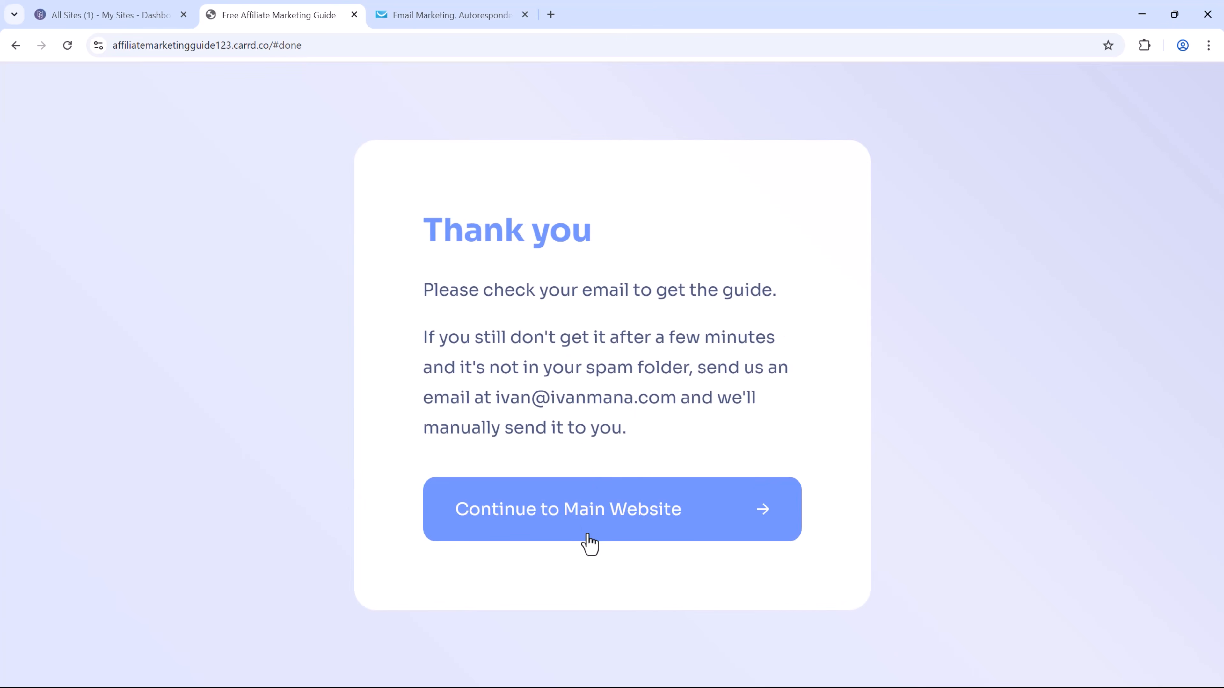
pyautogui.click(568, 517)
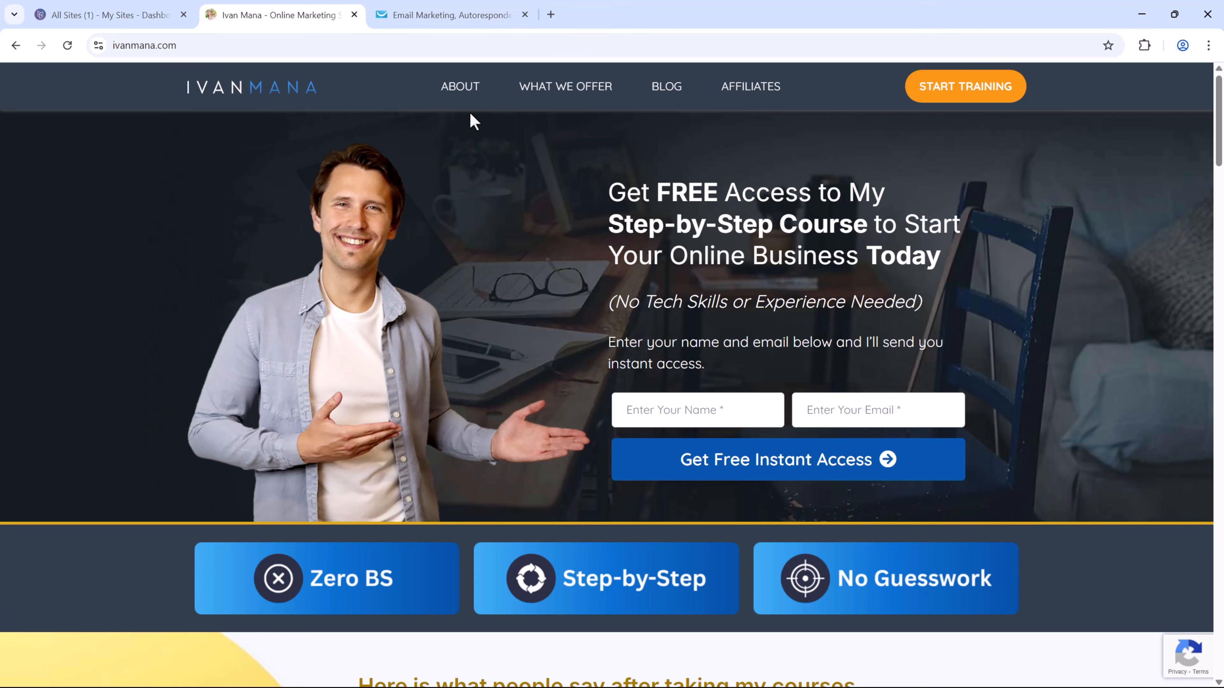
# Show contacts of the GetResponse list created Oct 25, 2024, then return to the Carrd dashboard.
pyautogui.click(455, 13)
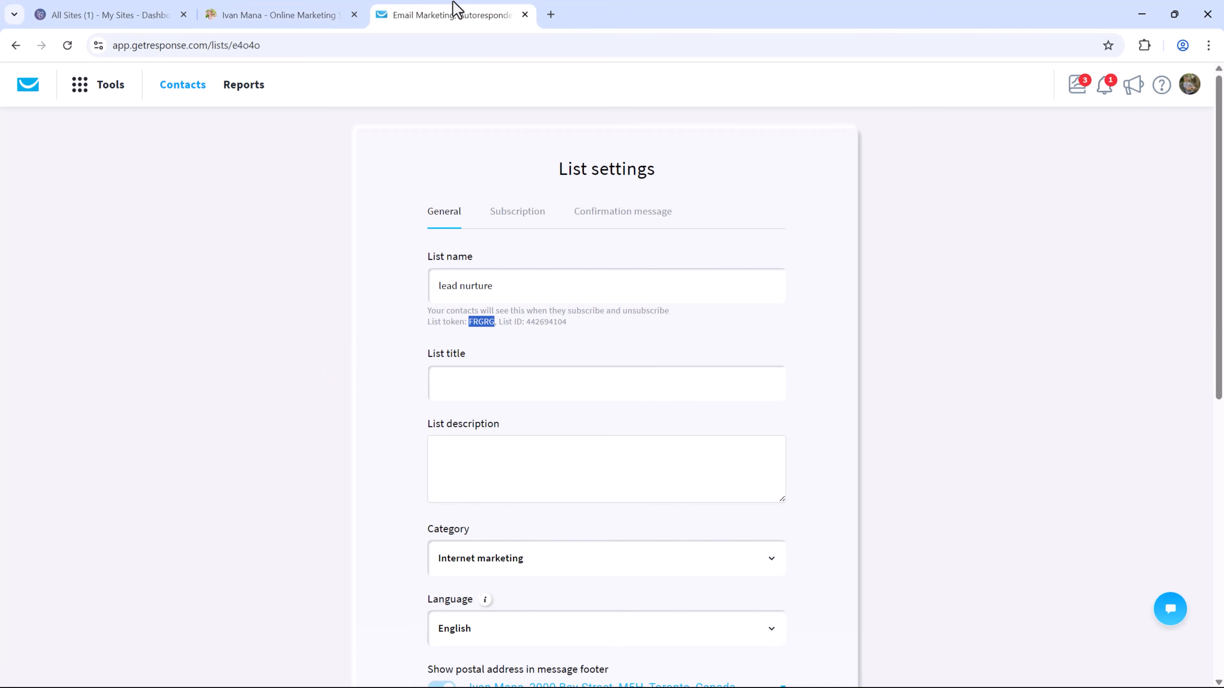
pyautogui.click(181, 97)
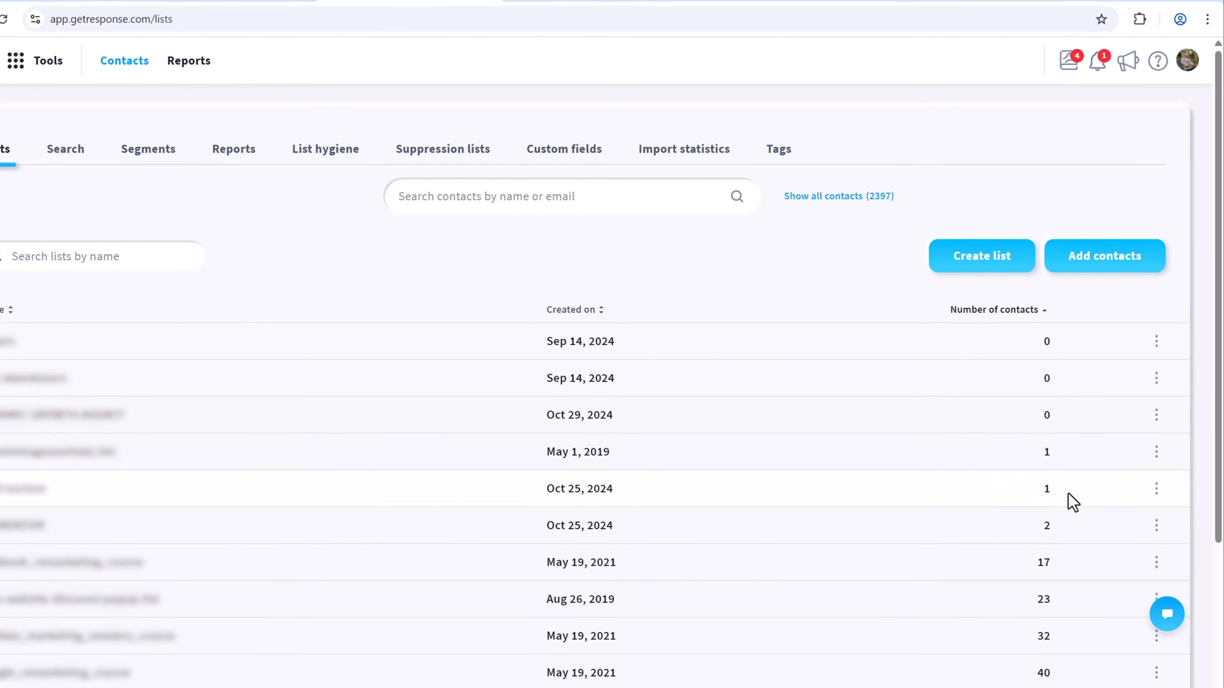
pyautogui.click(1156, 491)
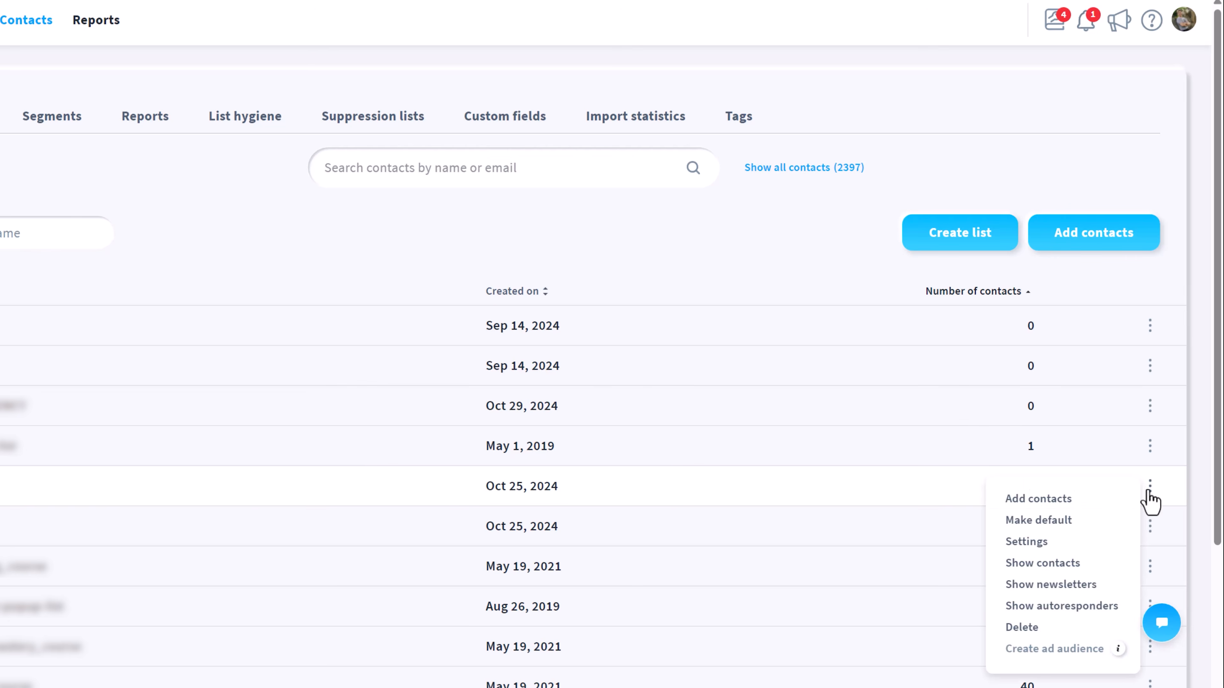
pyautogui.click(1060, 563)
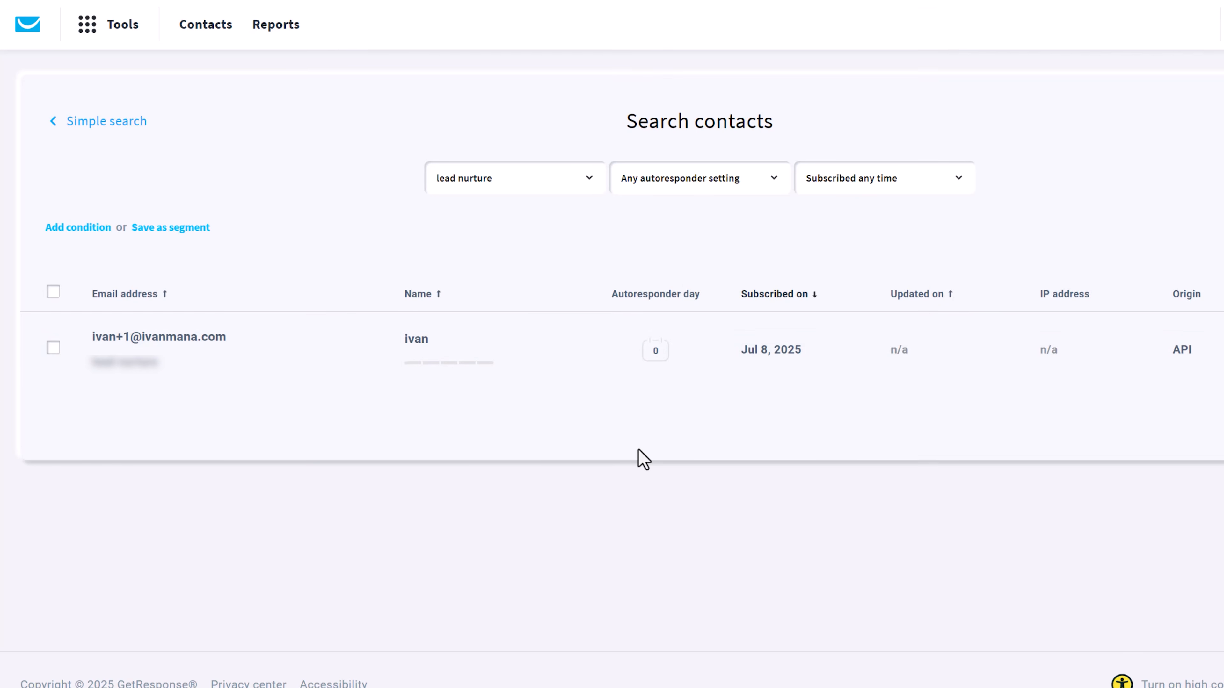
pyautogui.click(292, 7)
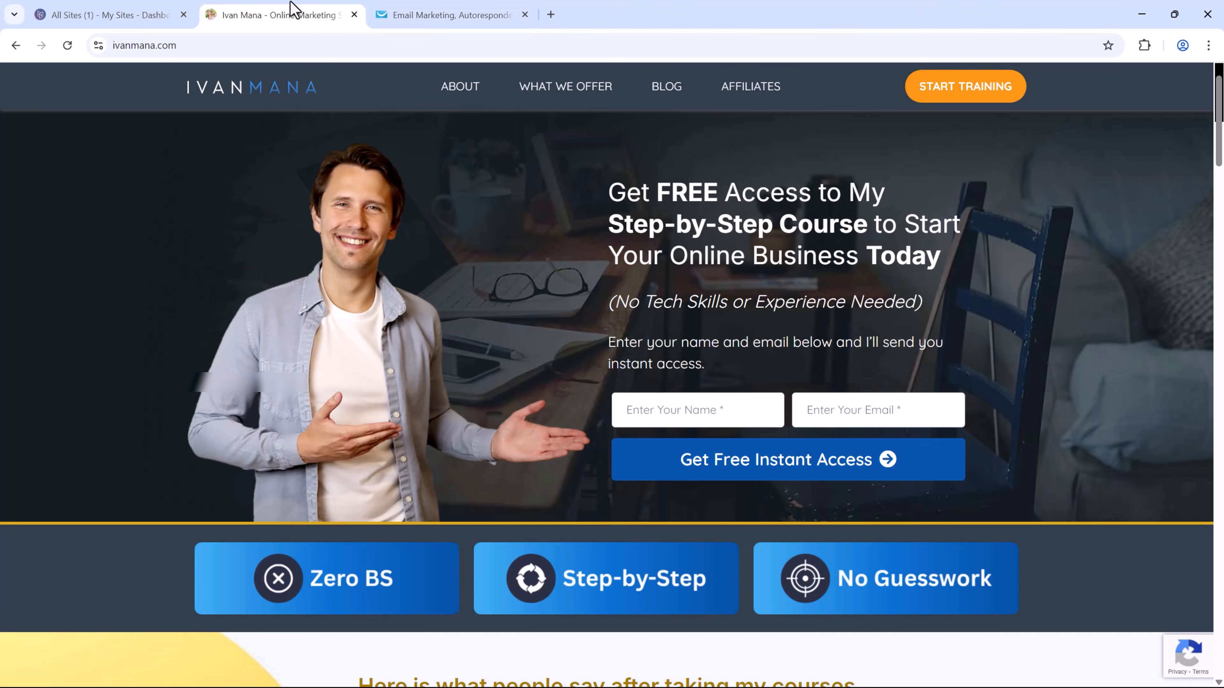
pyautogui.click(120, 10)
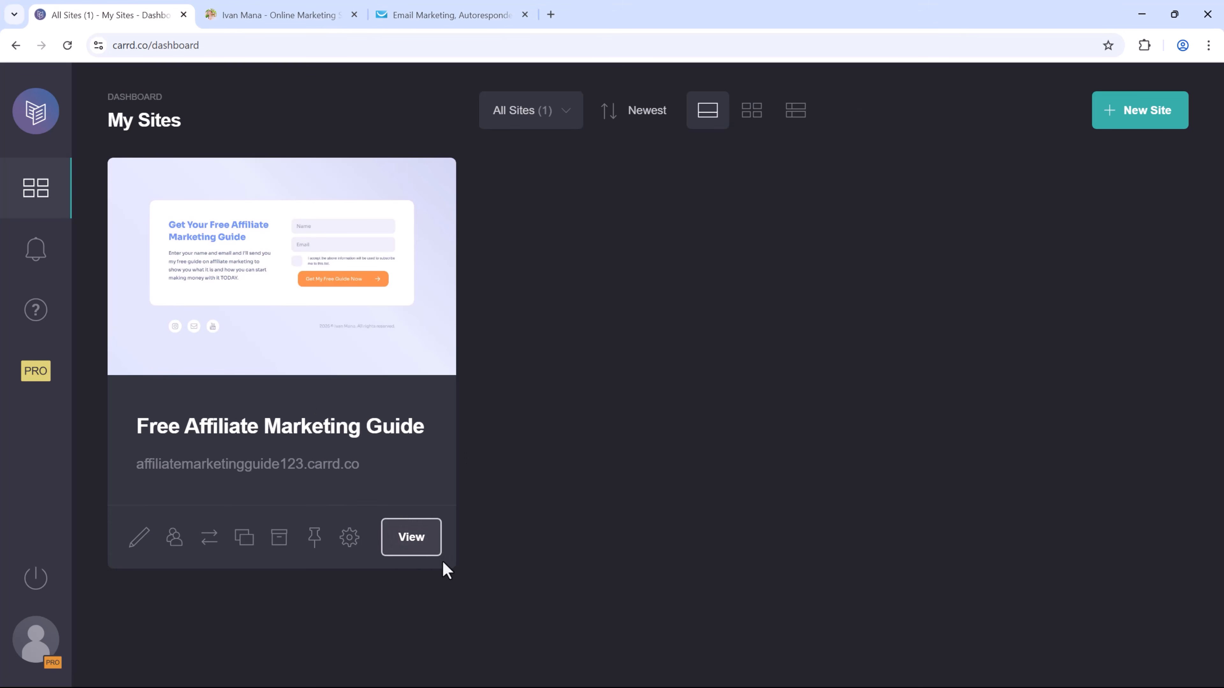
# View the published guide page from the dashboard, then return to the main website tab.
pyautogui.click(415, 538)
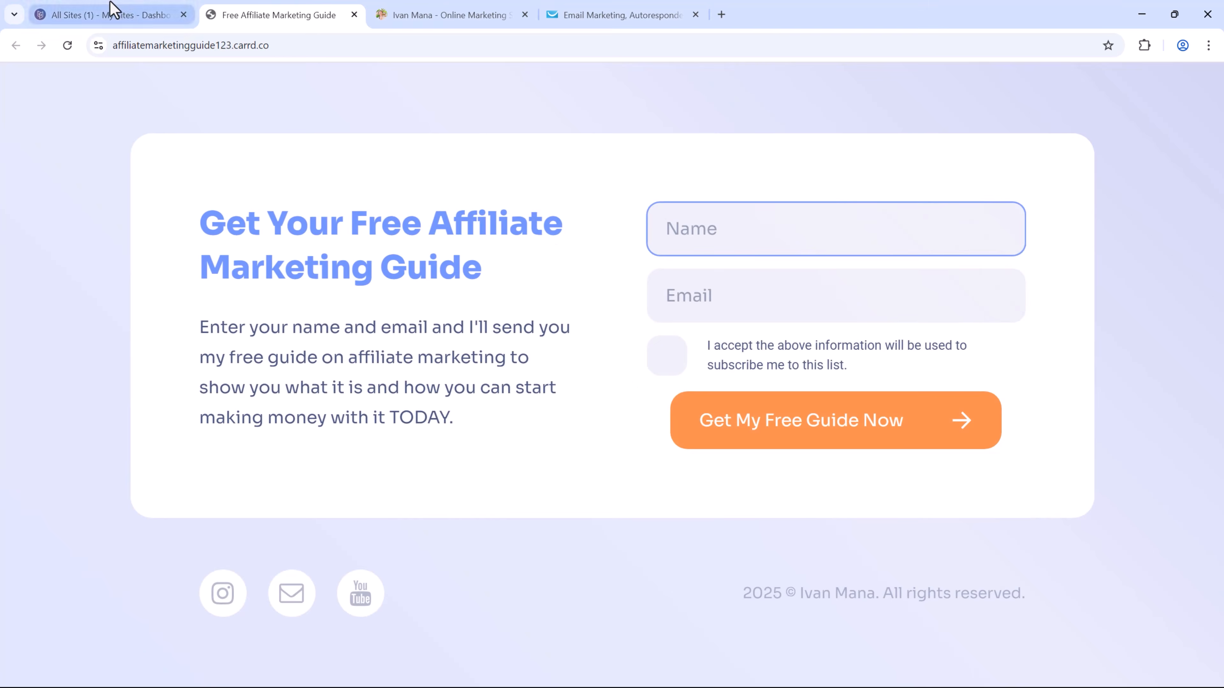
pyautogui.click(111, 10)
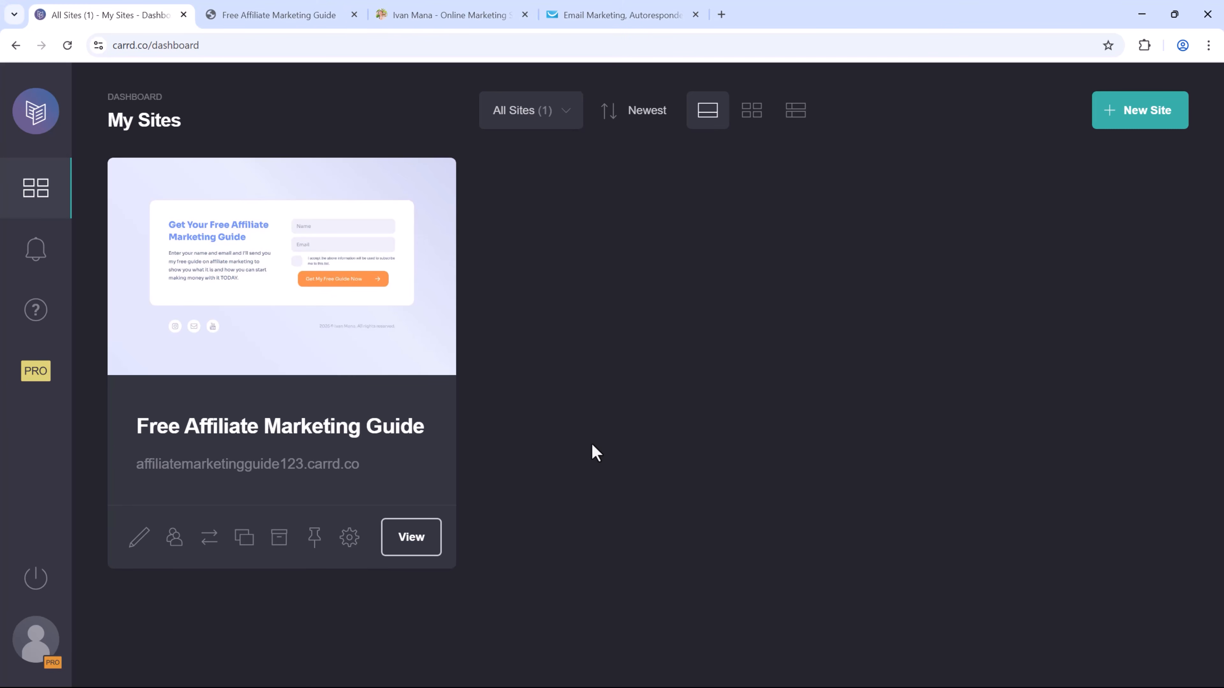
pyautogui.click(451, 14)
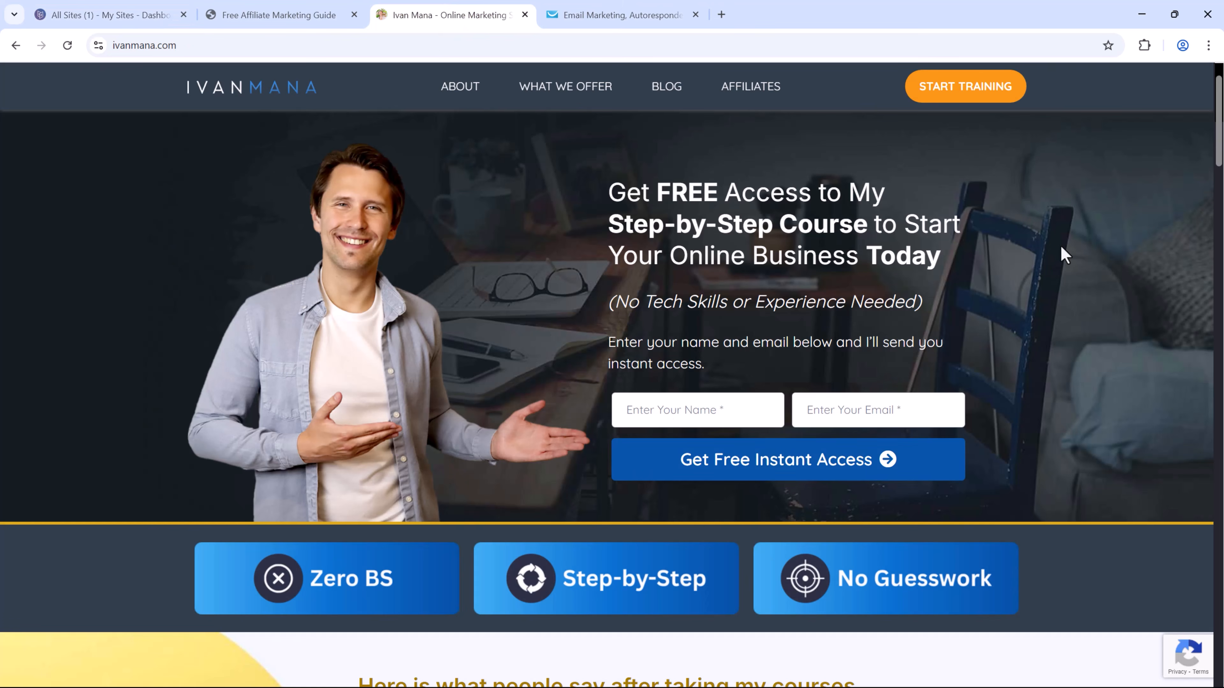